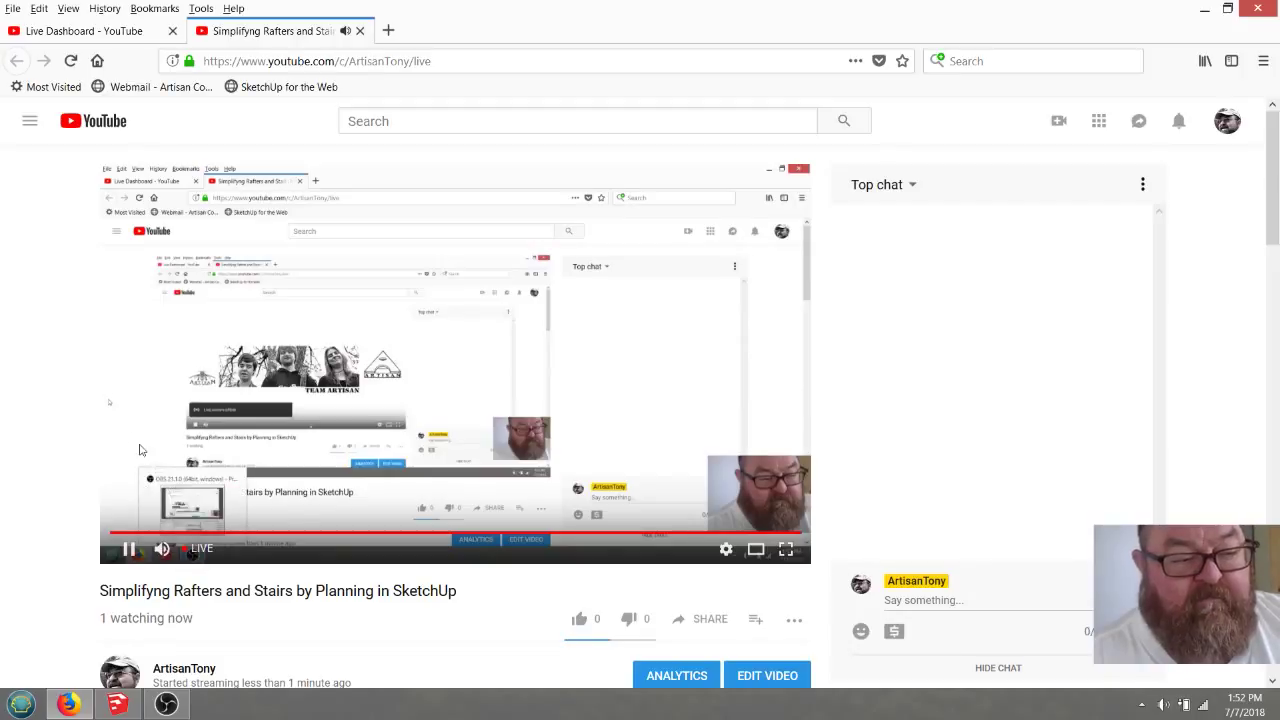
# Switch to SketchUp and show the empty model in Top view, leaving drawing room beside the origin
pyautogui.click(117, 704)
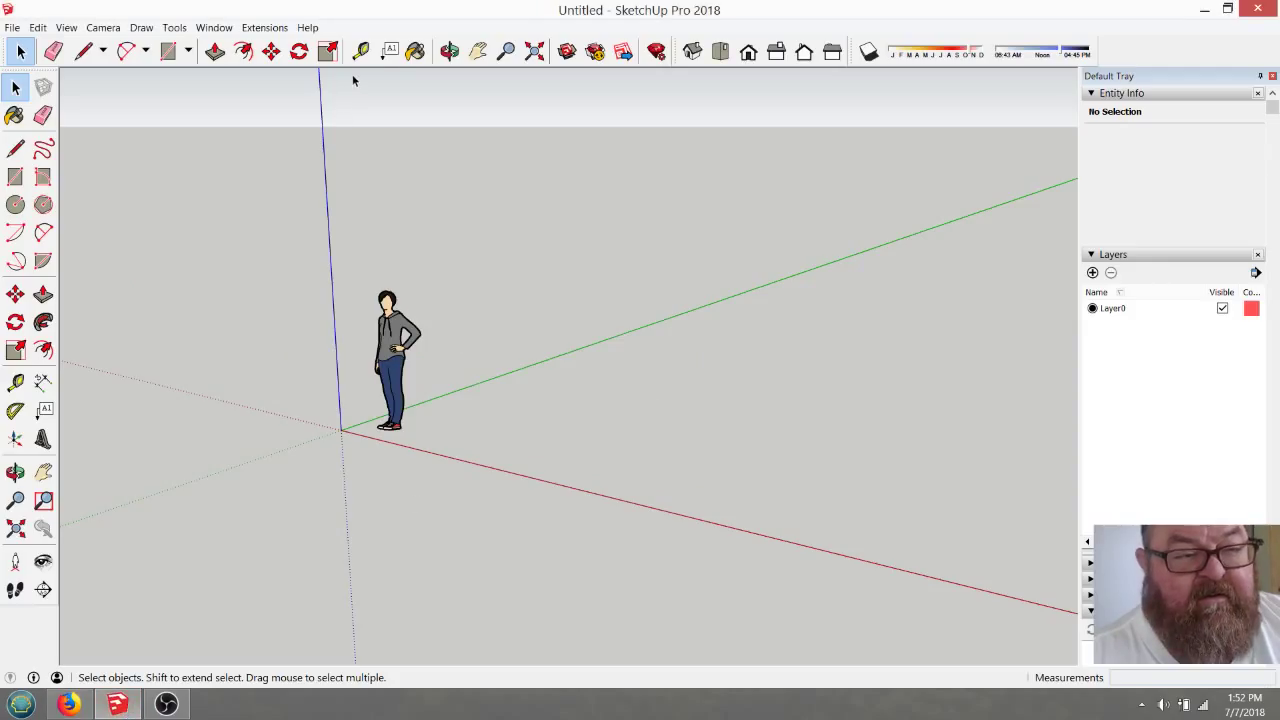
pyautogui.click(440, 57)
pyautogui.moveTo(320, 334); pyautogui.dragTo(459, 457)
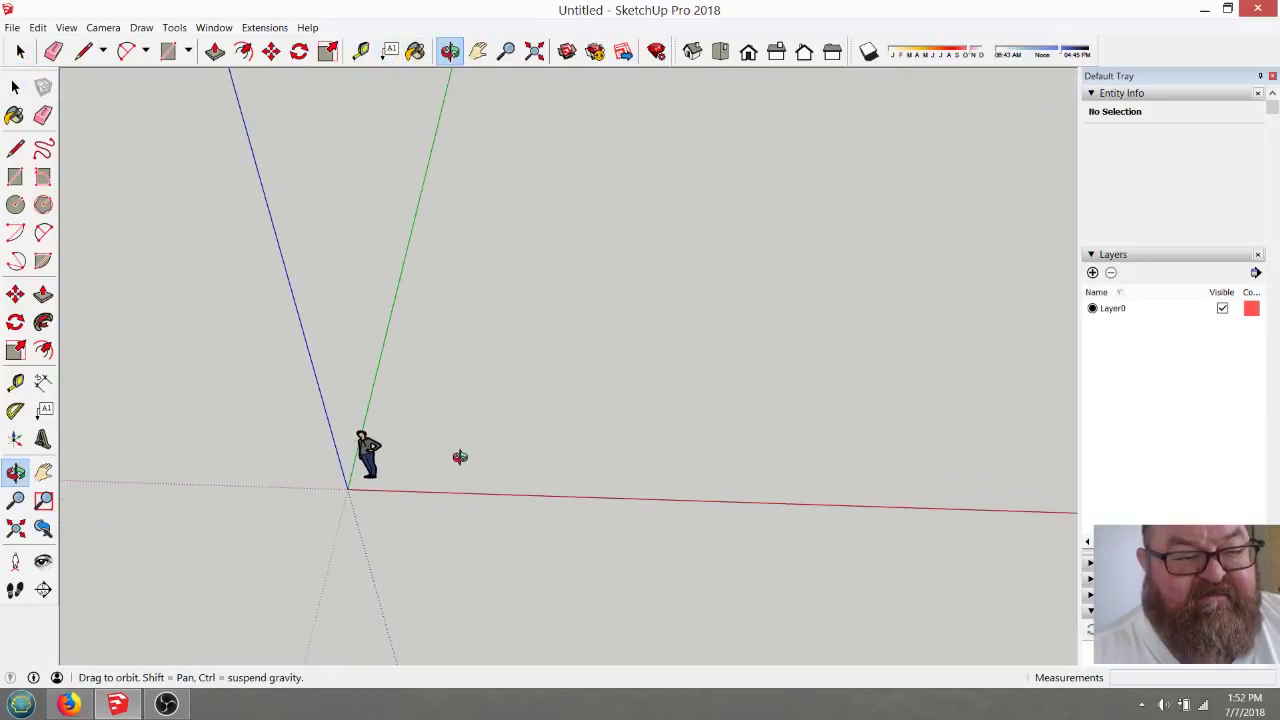
pyautogui.click(720, 52)
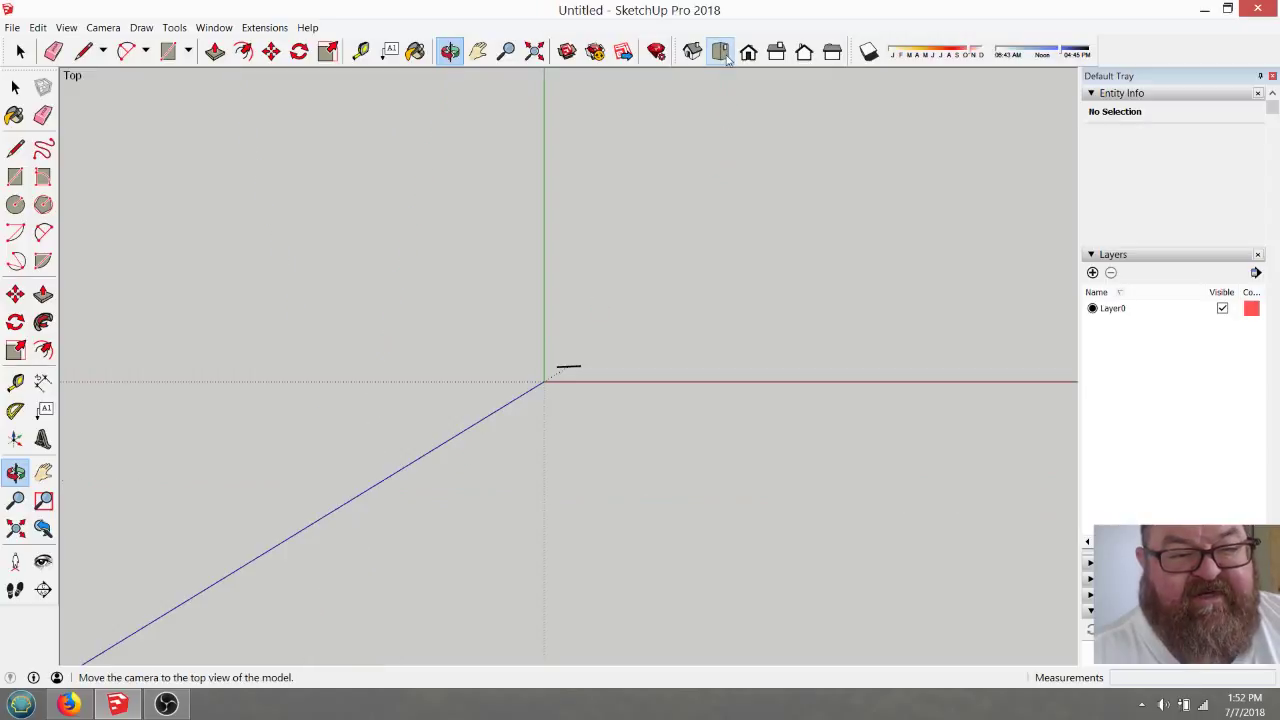
pyautogui.moveTo(809, 366); pyautogui.dragTo(851, 229)
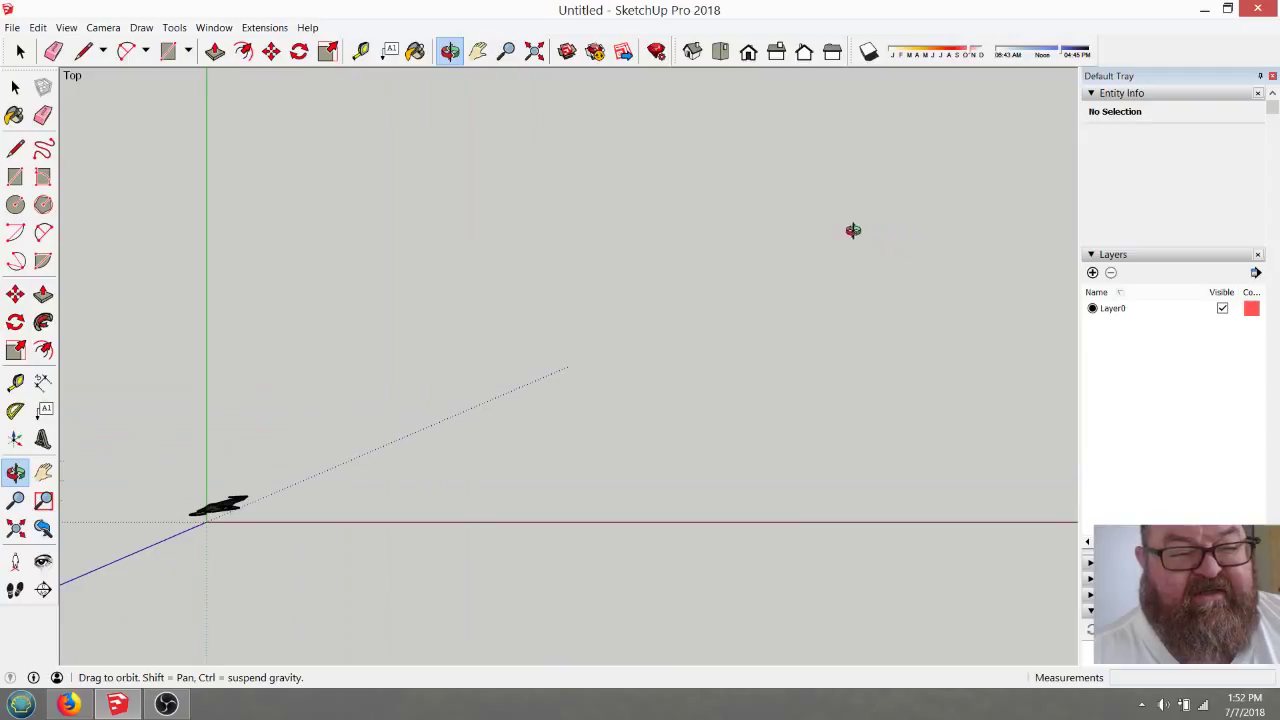
pyautogui.moveTo(571, 420); pyautogui.dragTo(360, 475)
pyautogui.scroll(3, 360, 475)
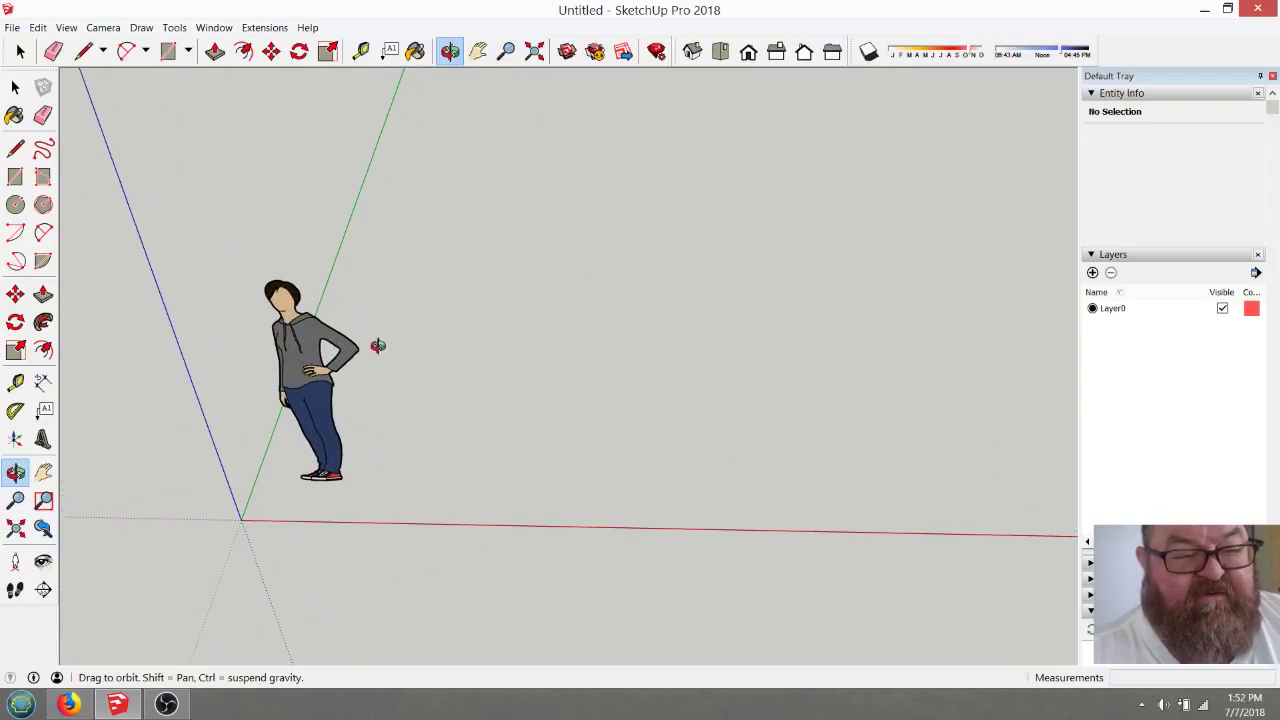
pyautogui.click(720, 52)
pyautogui.moveTo(594, 266); pyautogui.dragTo(564, 254)
pyautogui.click(720, 52)
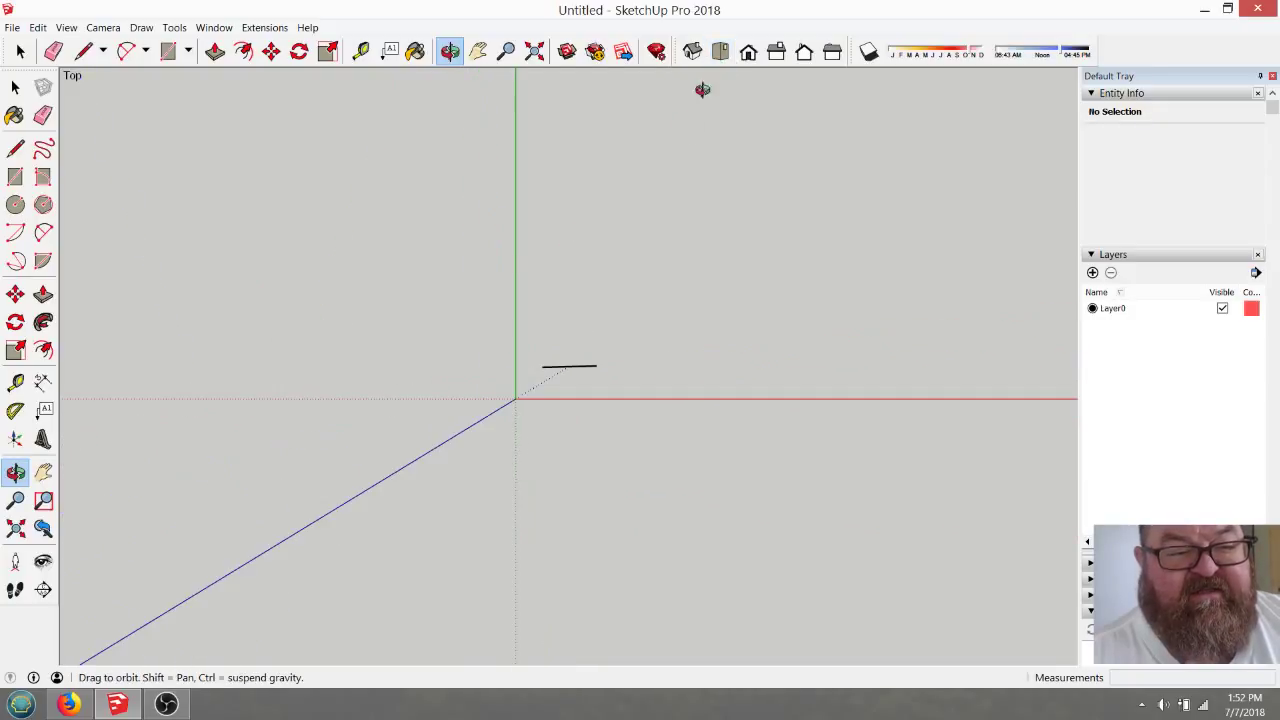
pyautogui.click(478, 52)
pyautogui.moveTo(781, 281); pyautogui.dragTo(604, 335)
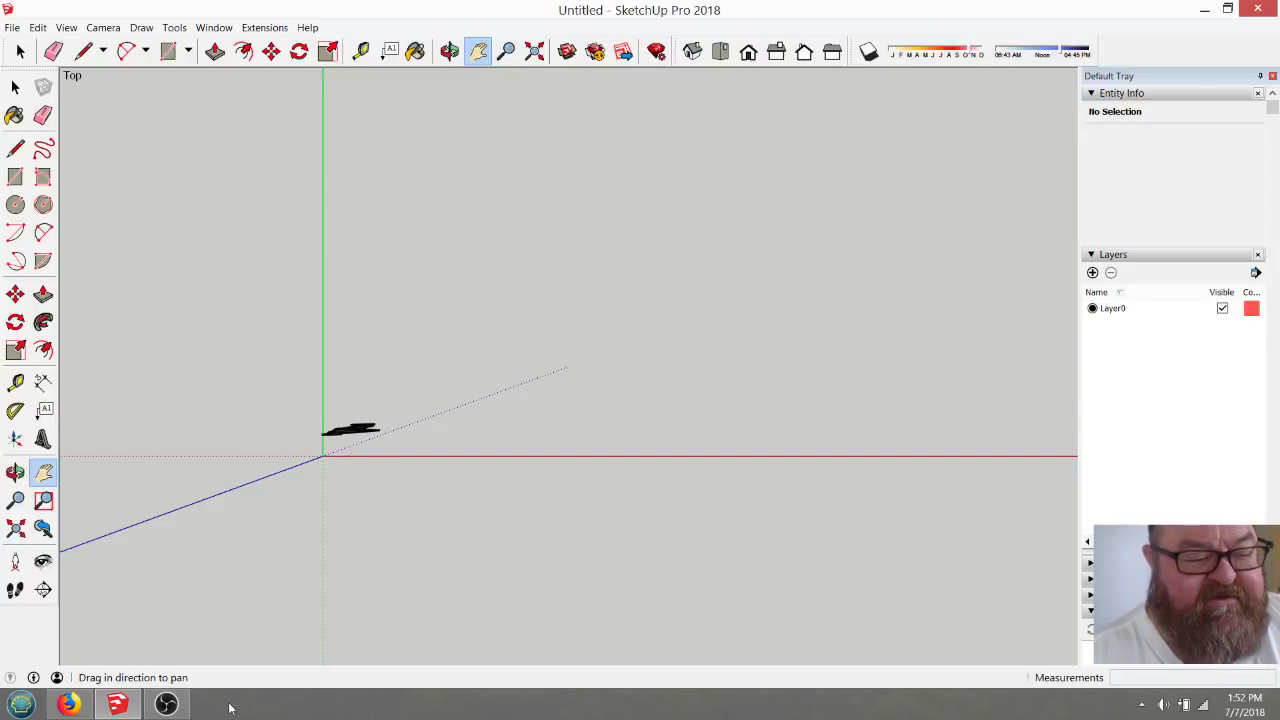
pyautogui.click(166, 704)
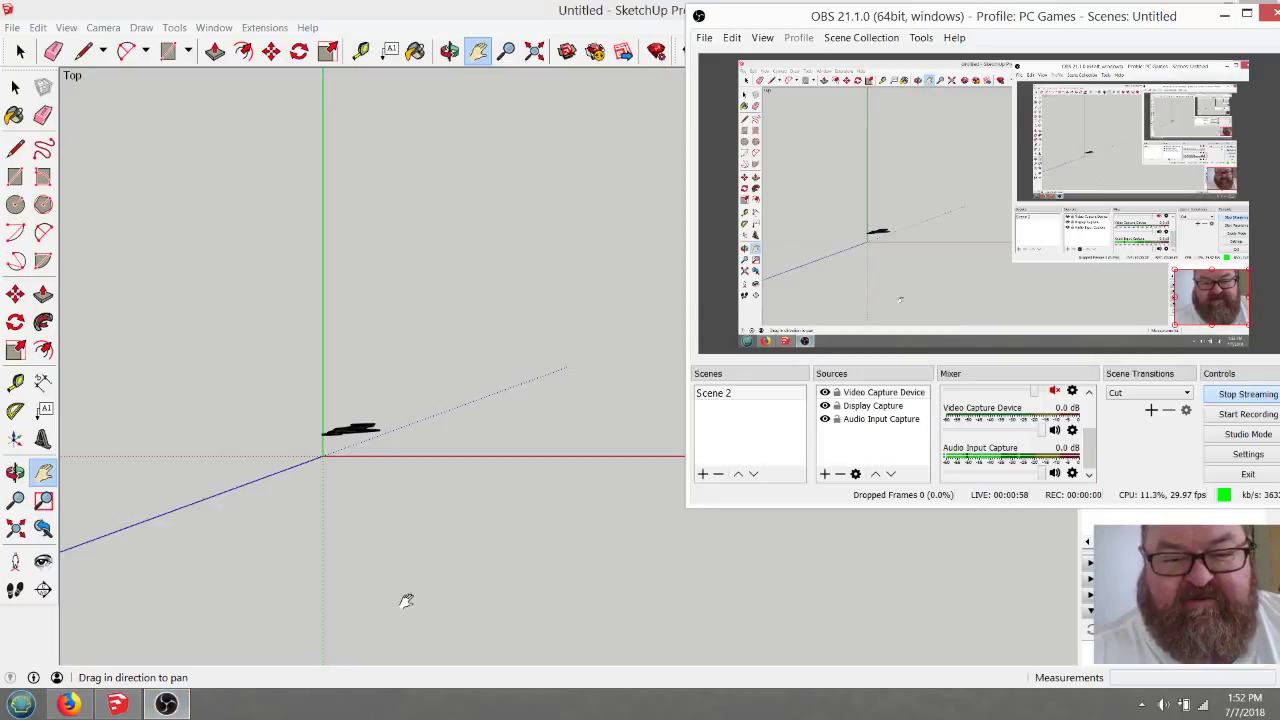
pyautogui.click(117, 704)
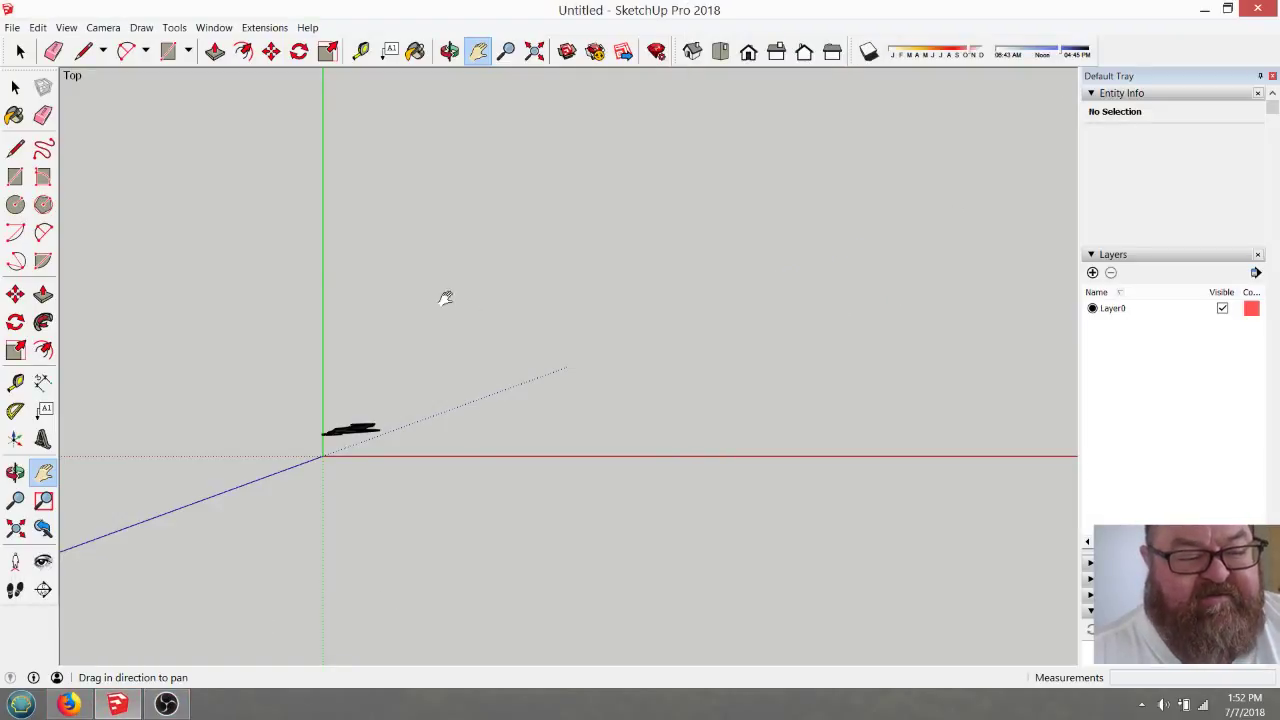
# Draw a rectangle on the ground plane with one corner at the origin
pyautogui.click(187, 51)
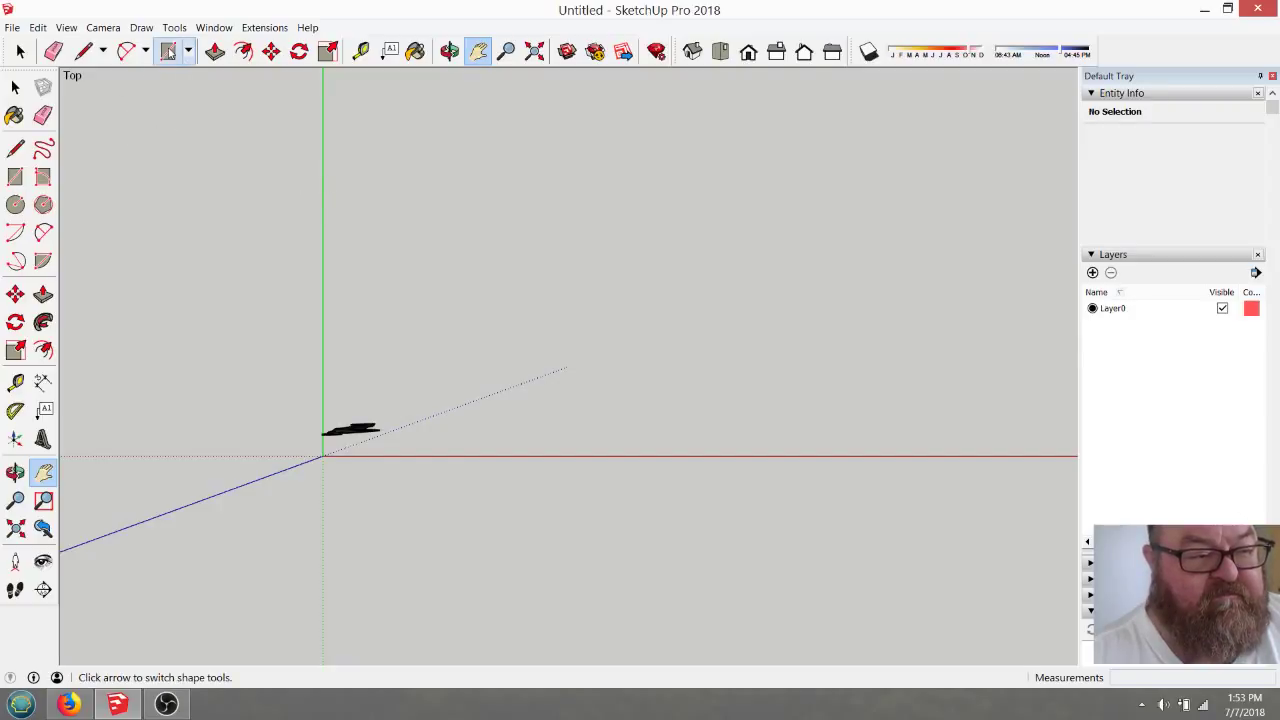
pyautogui.click(216, 80)
pyautogui.click(322, 456)
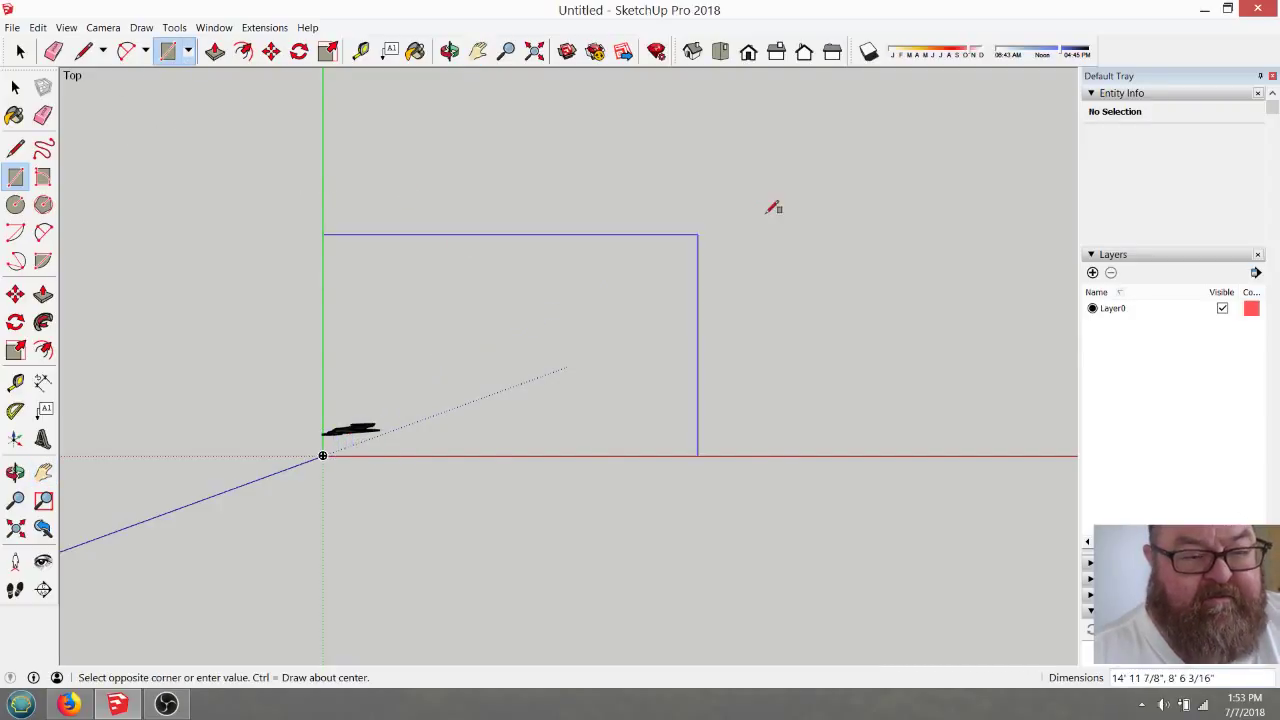
pyautogui.click(912, 108)
pyautogui.press('space')
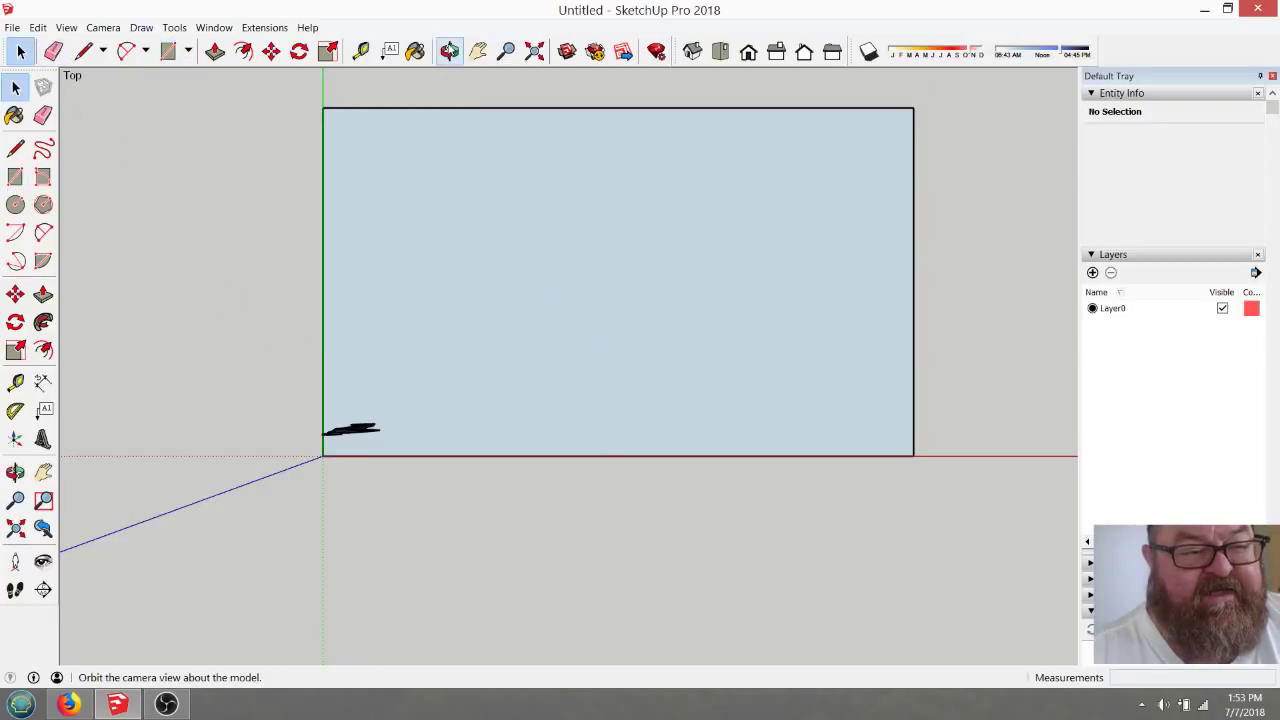
# Examine the rectangle in perspective beside the standing figure and return to the Top view
pyautogui.click(449, 51)
pyautogui.moveTo(677, 400); pyautogui.dragTo(361, 388)
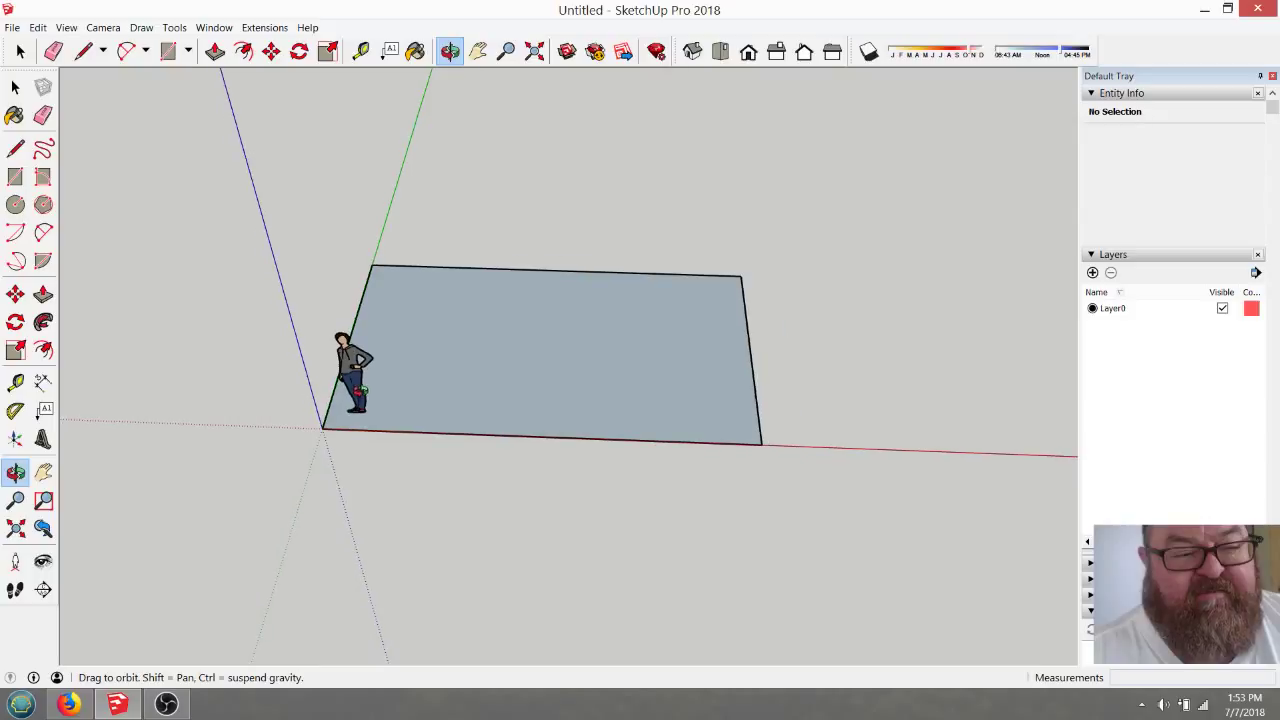
pyautogui.click(720, 51)
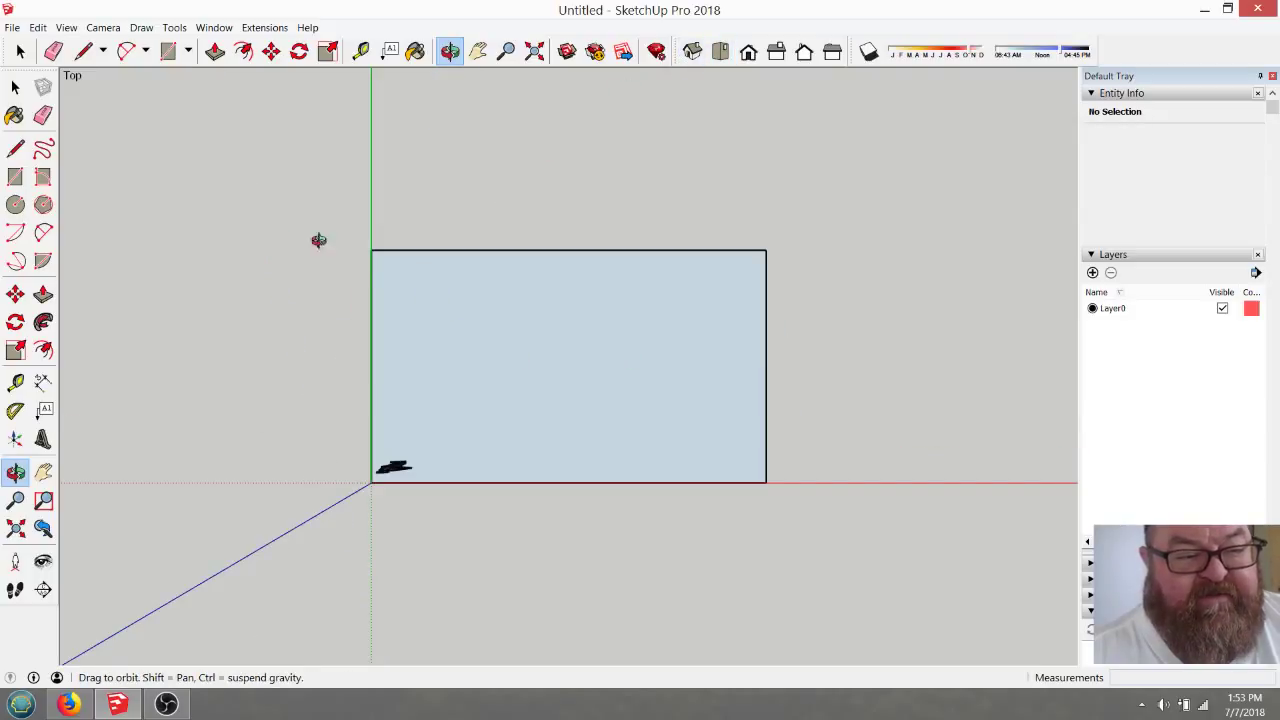
pyautogui.scroll(2, 243, 226)
pyautogui.scroll(-4, 243, 229)
pyautogui.scroll(4, 241, 232)
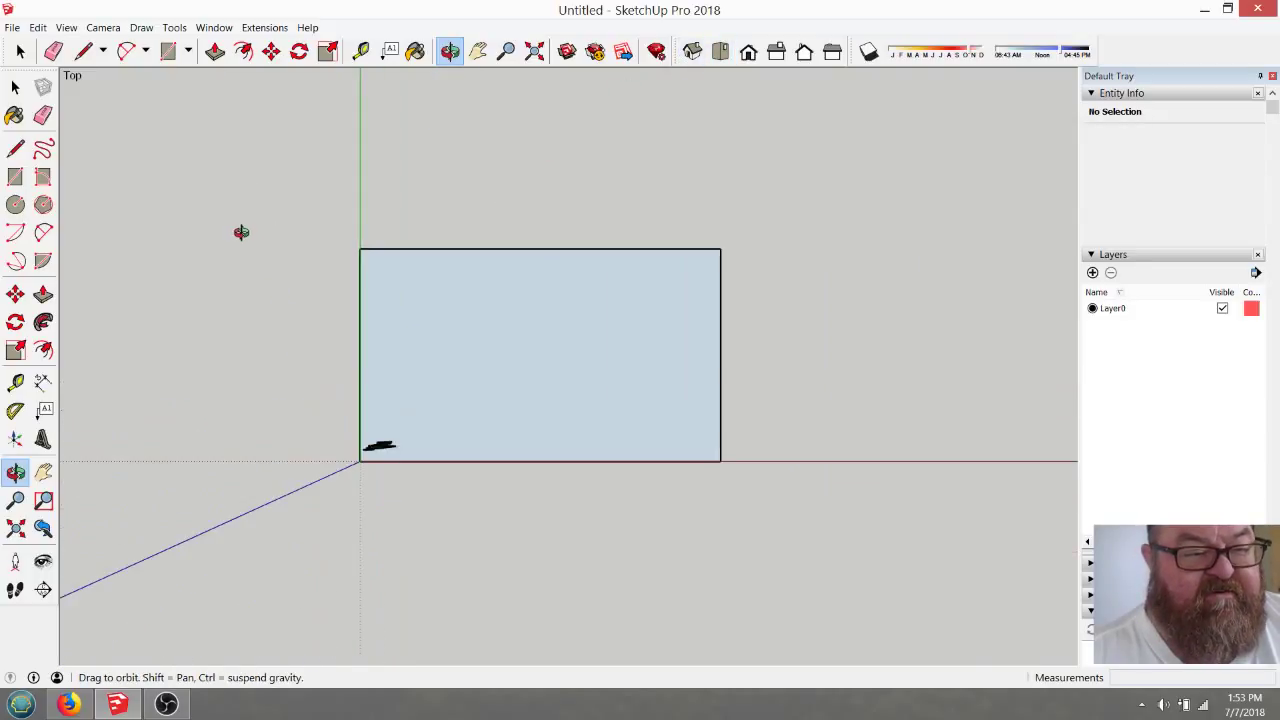
pyautogui.scroll(-3, 240, 234)
pyautogui.scroll(3, 447, 357)
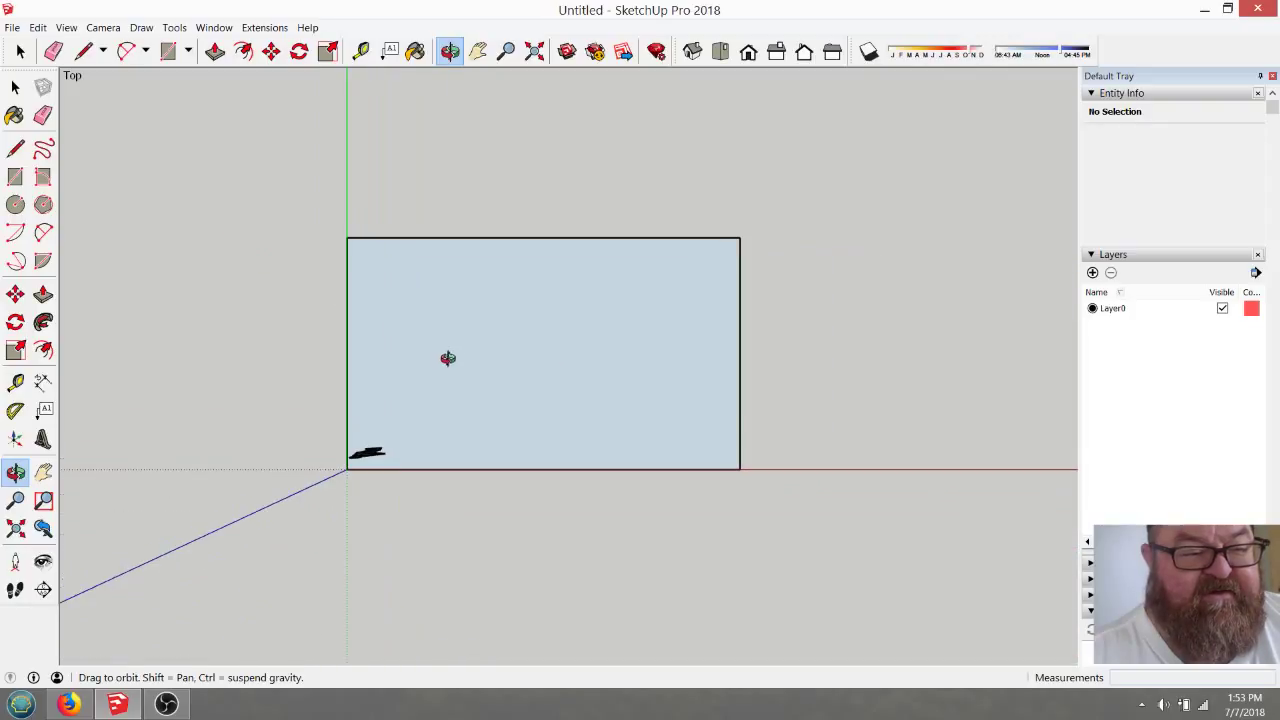
pyautogui.scroll(-1, 365, 340)
# Erase the rectangle by removing its edges
pyautogui.press('space')
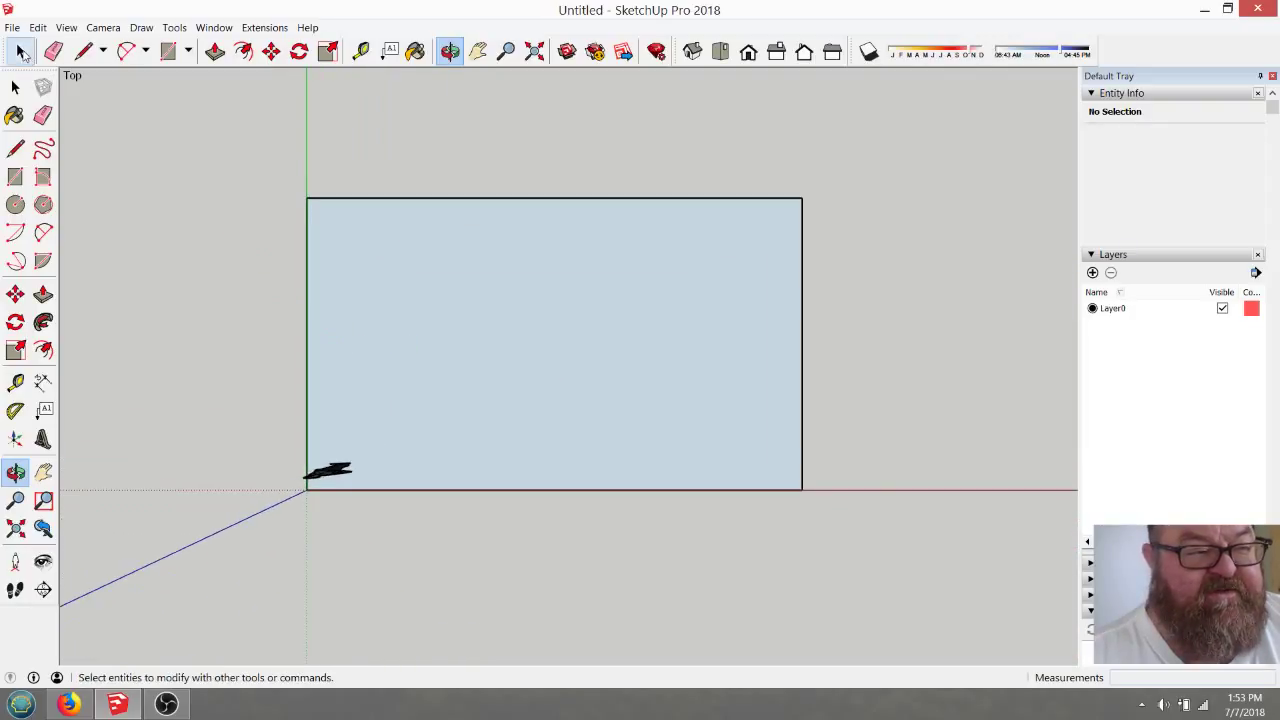
pyautogui.click(350, 343)
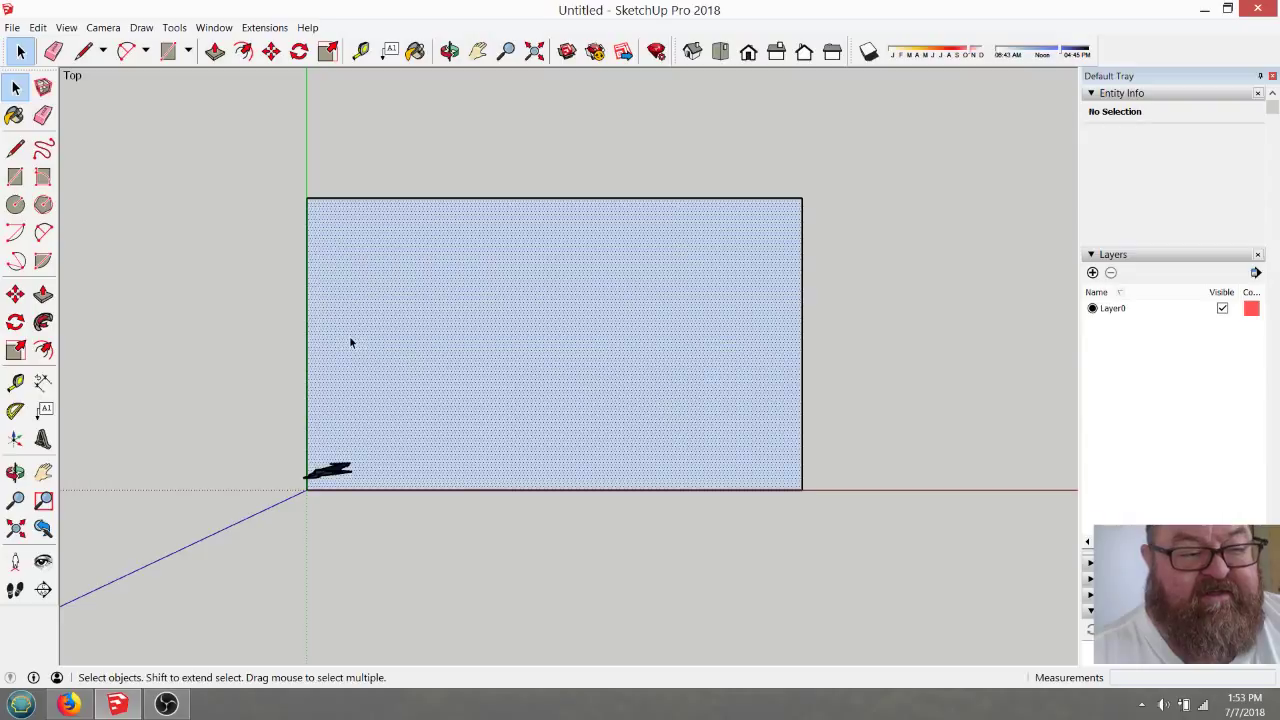
pyautogui.click(418, 198)
pyautogui.click(389, 404)
pyautogui.scroll(-3, 389, 404)
pyautogui.click(462, 283)
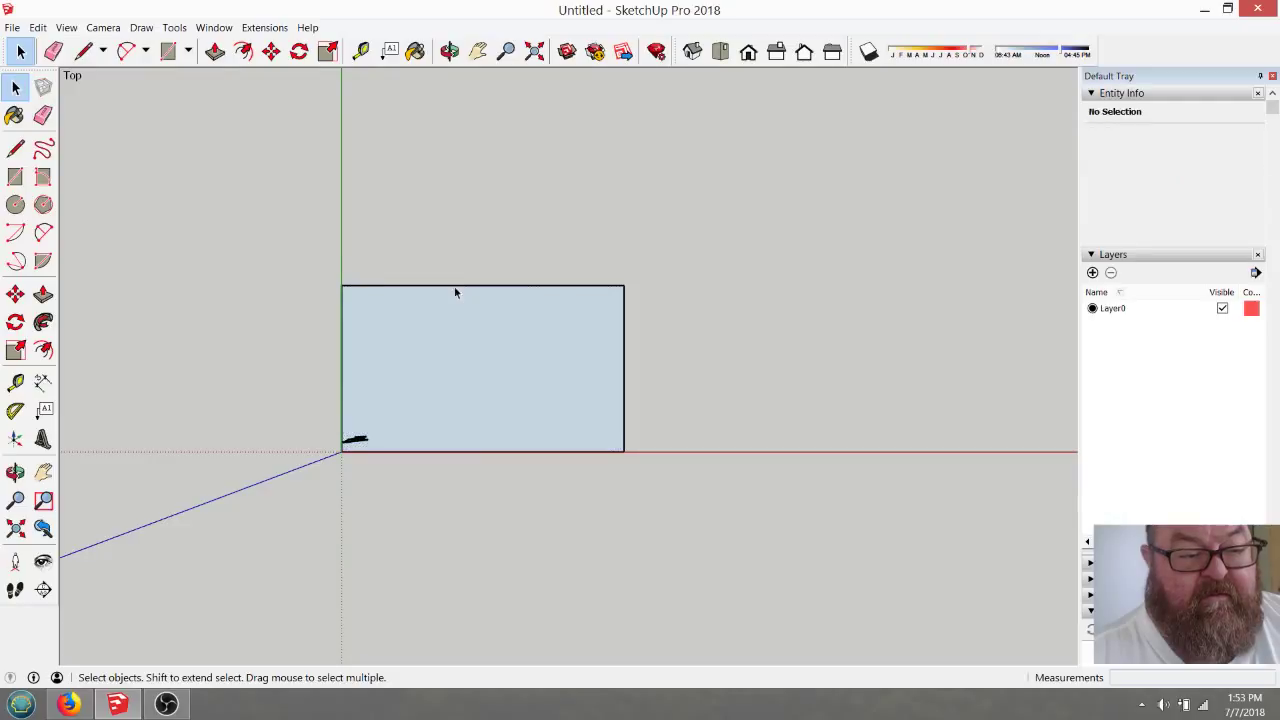
pyautogui.click(53, 51)
pyautogui.moveTo(335, 278)
pyautogui.mouseDown()
pyautogui.moveTo(754, 523)
pyautogui.moveTo(559, 355)
pyautogui.mouseUp()
pyautogui.moveTo(555, 287)
pyautogui.mouseDown()
pyautogui.moveTo(594, 403)
pyautogui.moveTo(614, 363)
pyautogui.mouseUp()
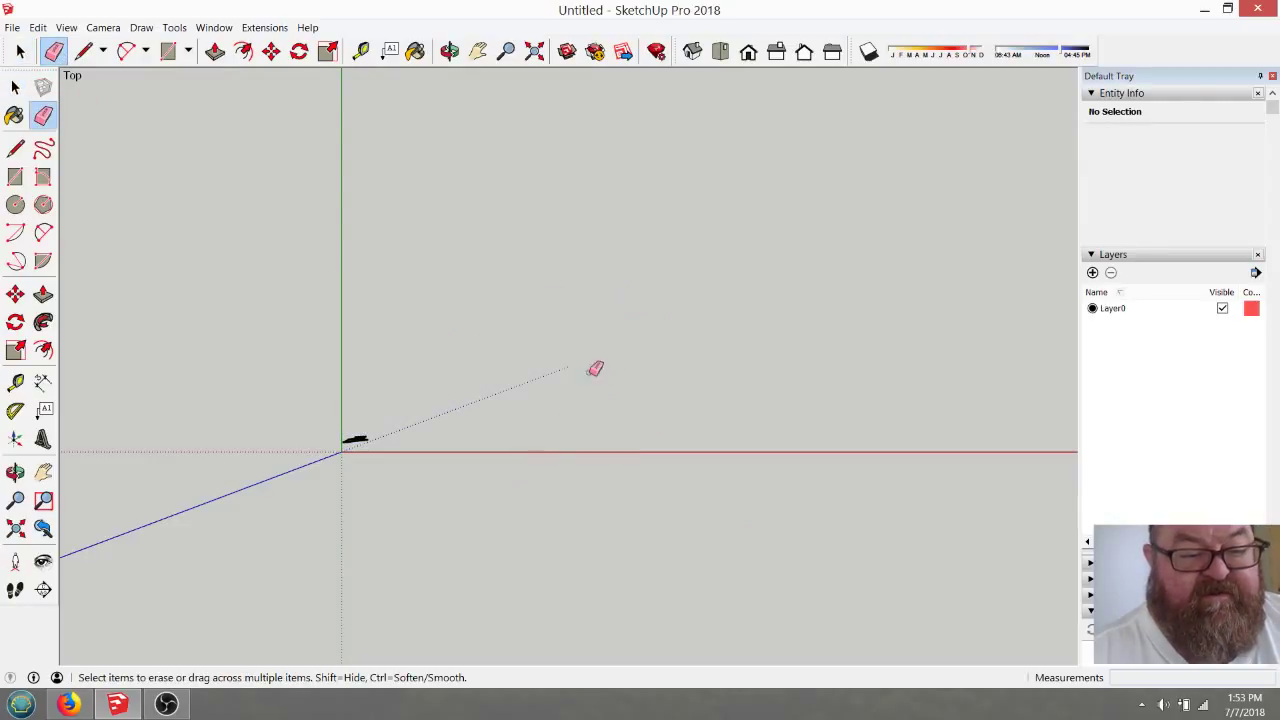
# Draw a large ground rectangle starting at the origin, about 58' by 37'
pyautogui.click(167, 51)
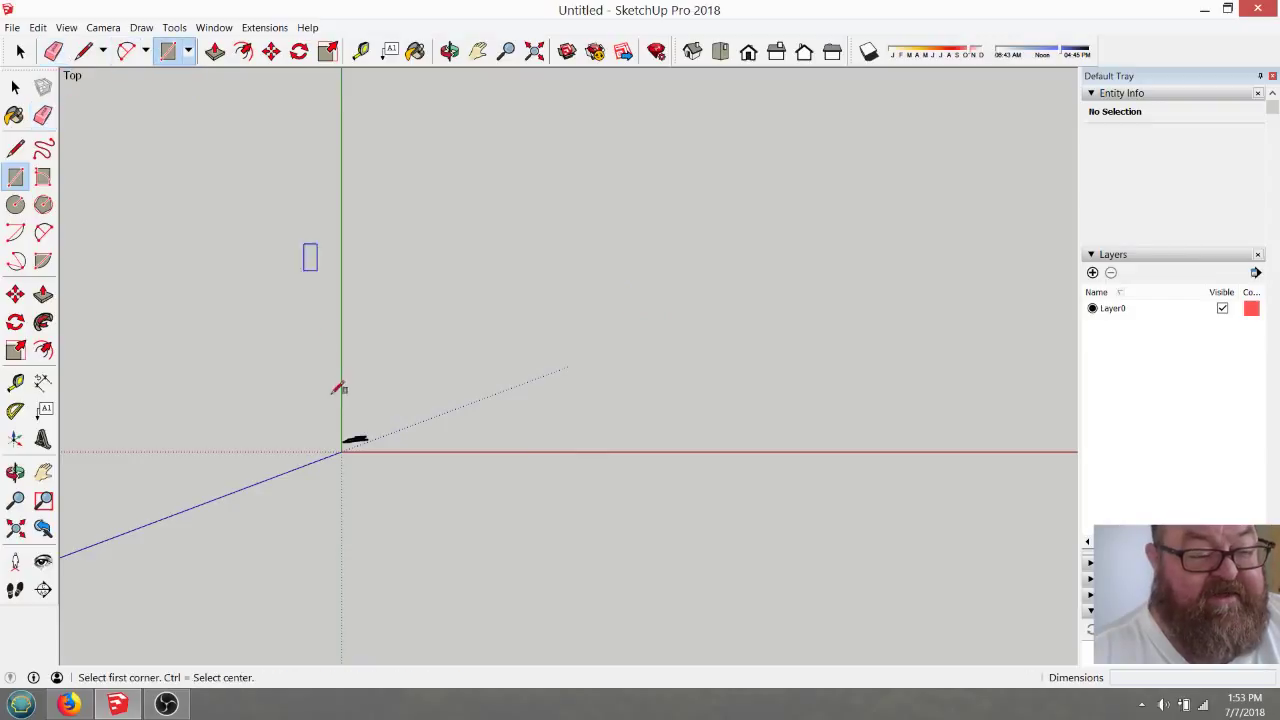
pyautogui.click(342, 451)
pyautogui.scroll(-2, 500, 380)
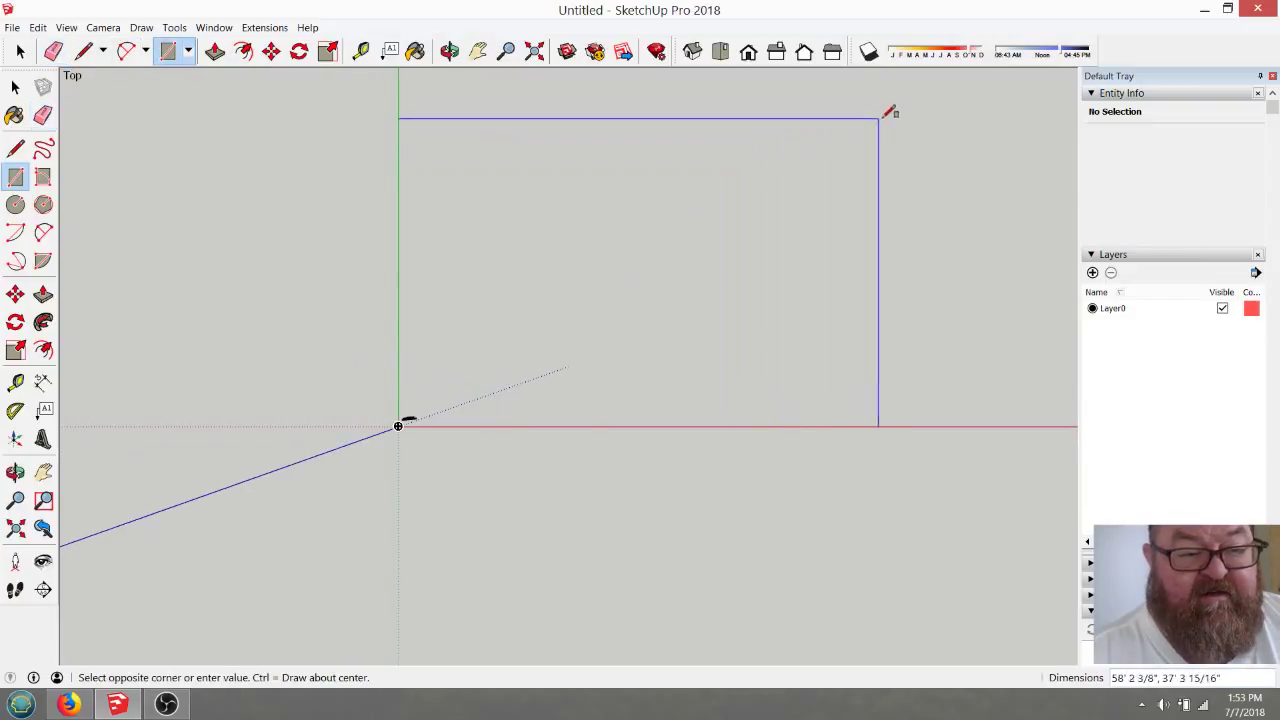
pyautogui.click(892, 114)
pyautogui.click(20, 51)
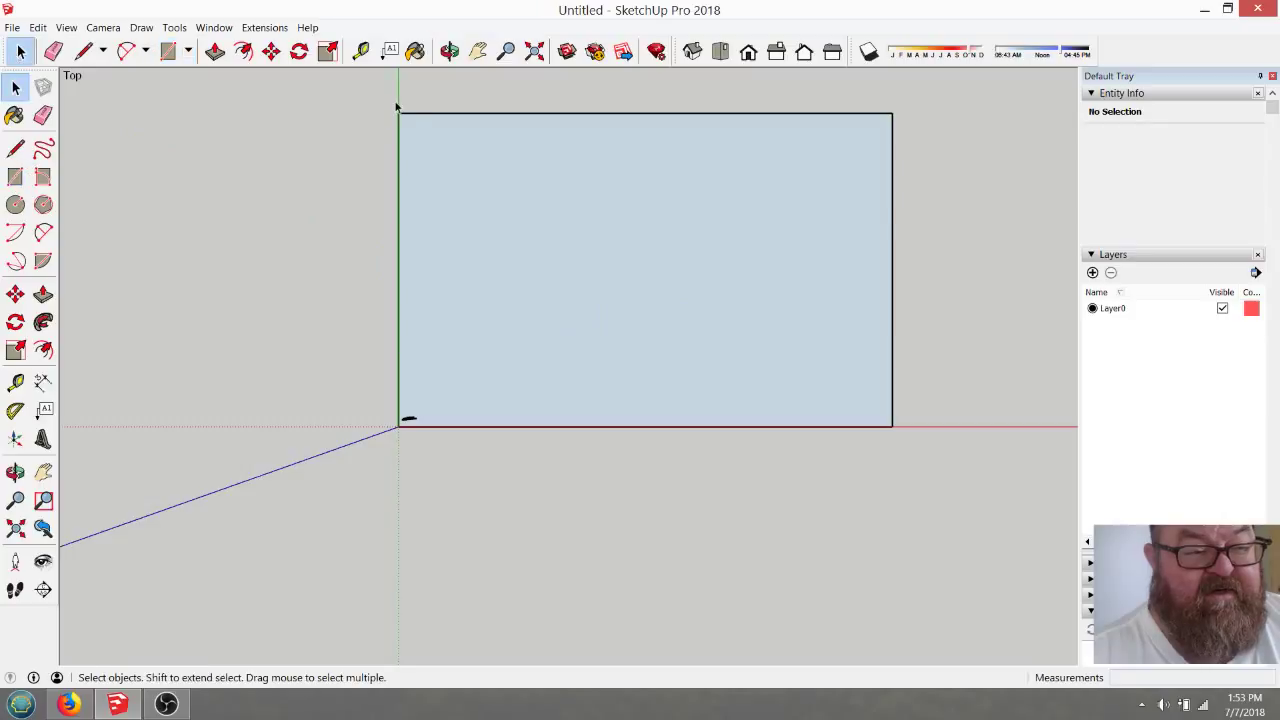
# Group the ground rectangle together with the standing figure and lock the group
pyautogui.moveTo(390, 90); pyautogui.dragTo(944, 460)
pyautogui.rightClick(752, 328)
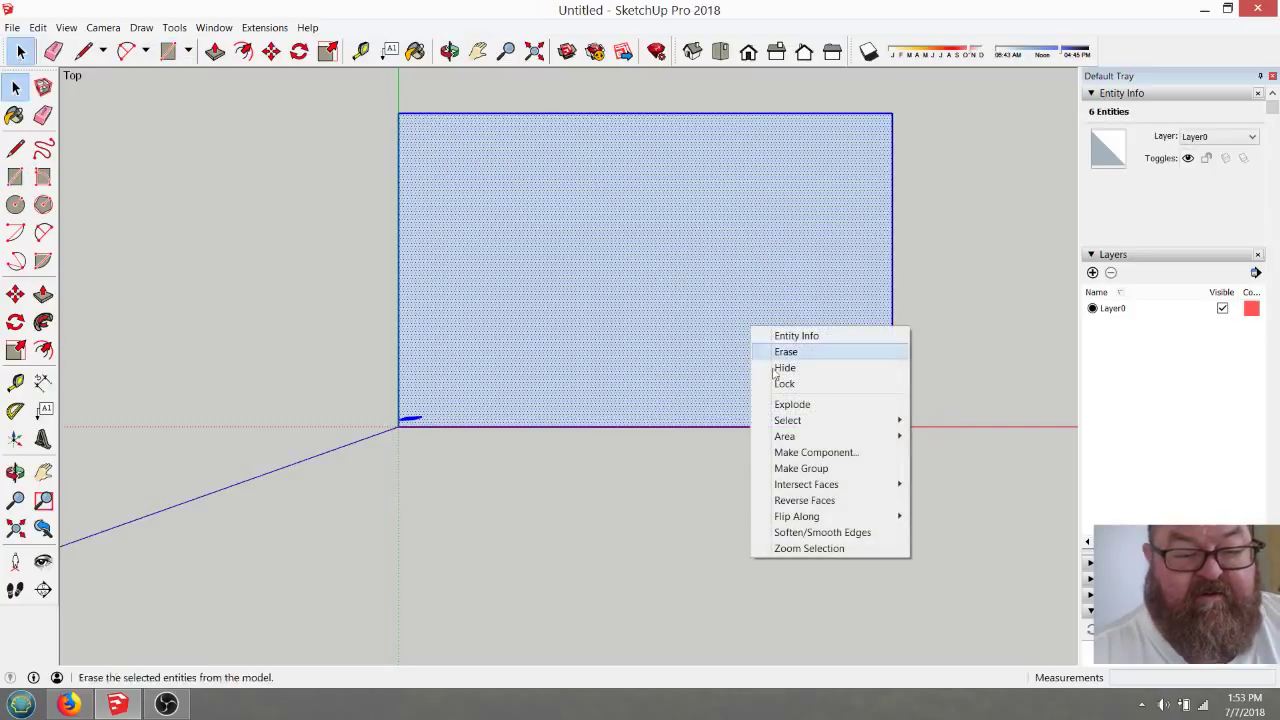
pyautogui.click(801, 468)
pyautogui.rightClick(706, 328)
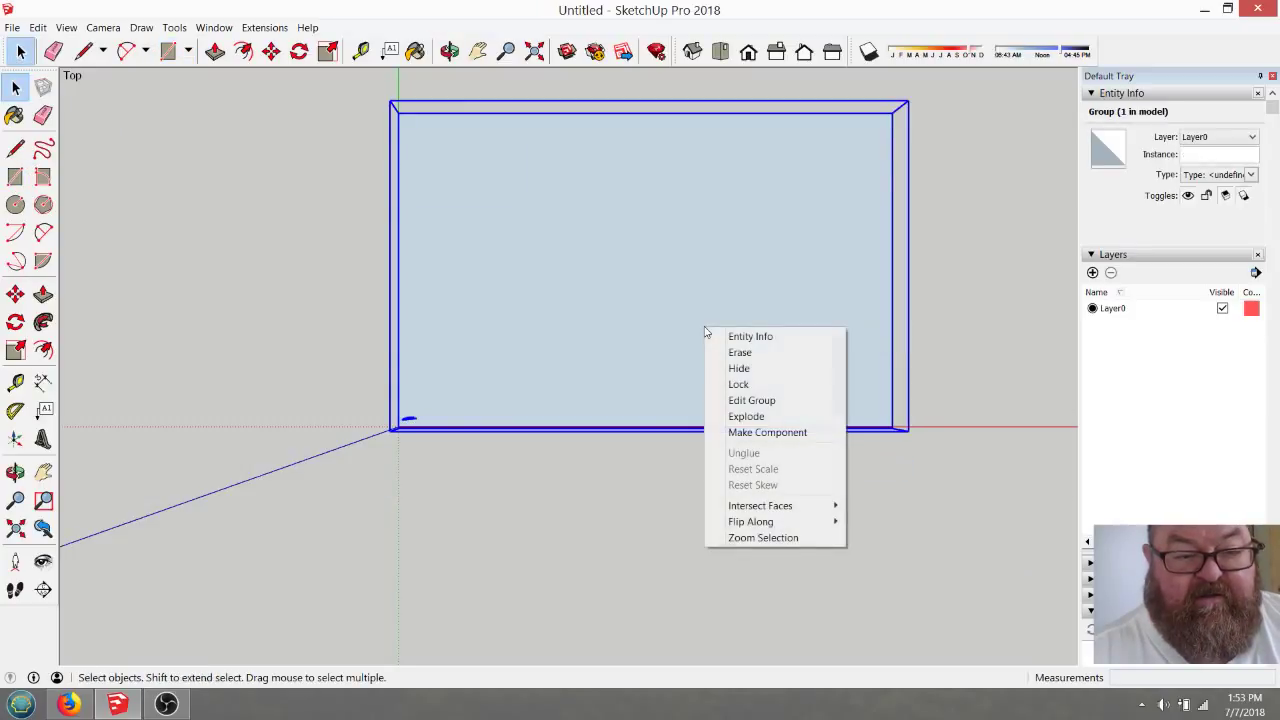
pyautogui.click(722, 384)
pyautogui.click(277, 160)
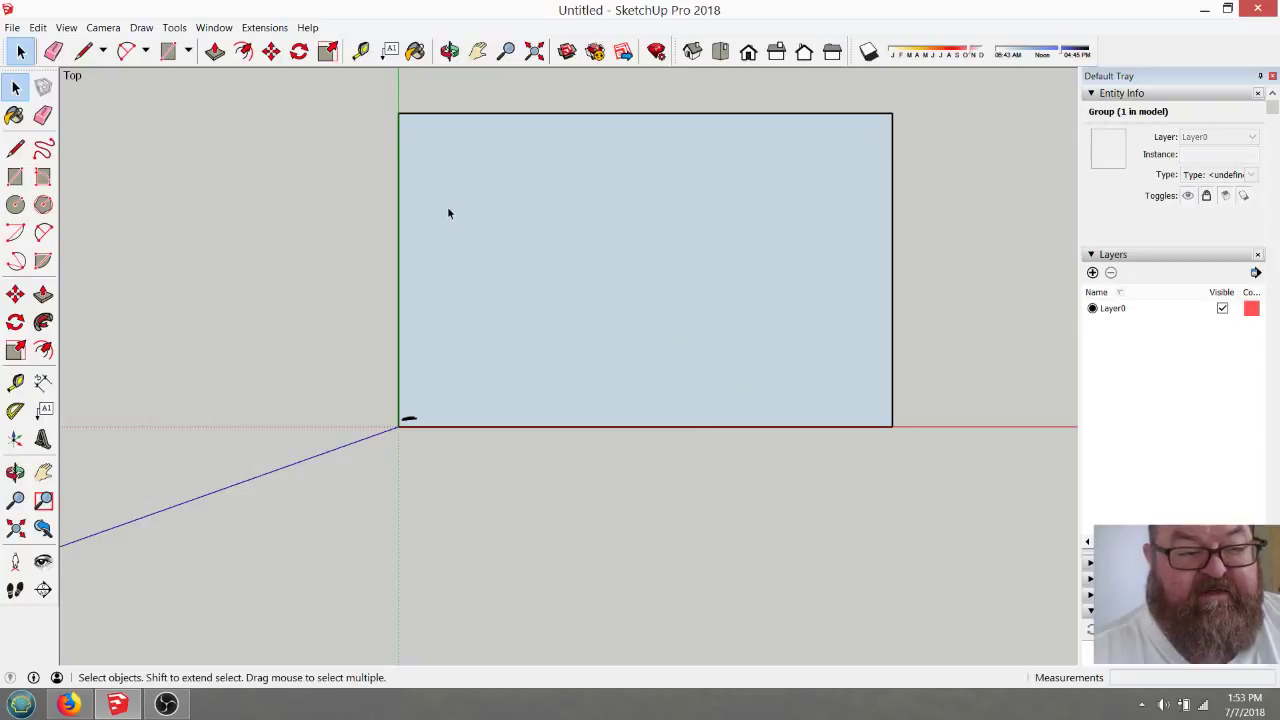
# Apply the white-background Construction Documentation style from the Default Styles to the model
pyautogui.scroll(2, 566, 199)
pyautogui.scroll(2, 323, 434)
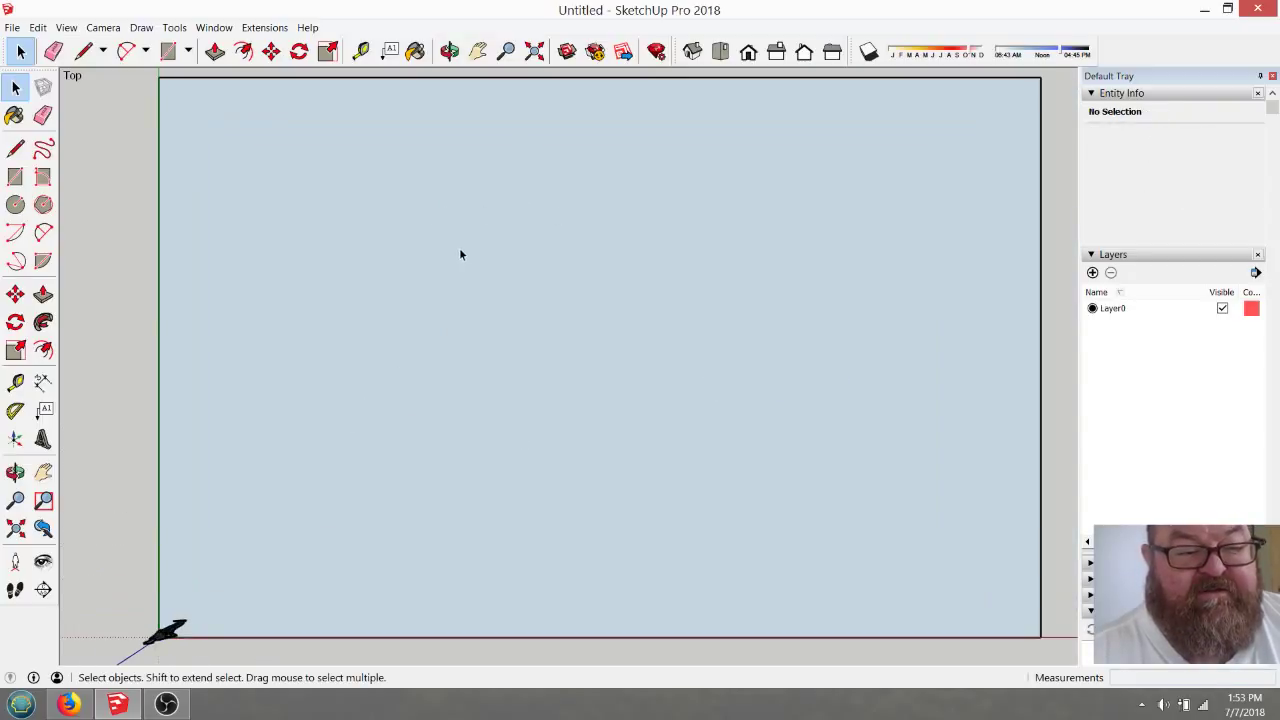
pyautogui.scroll(-1, 460, 254)
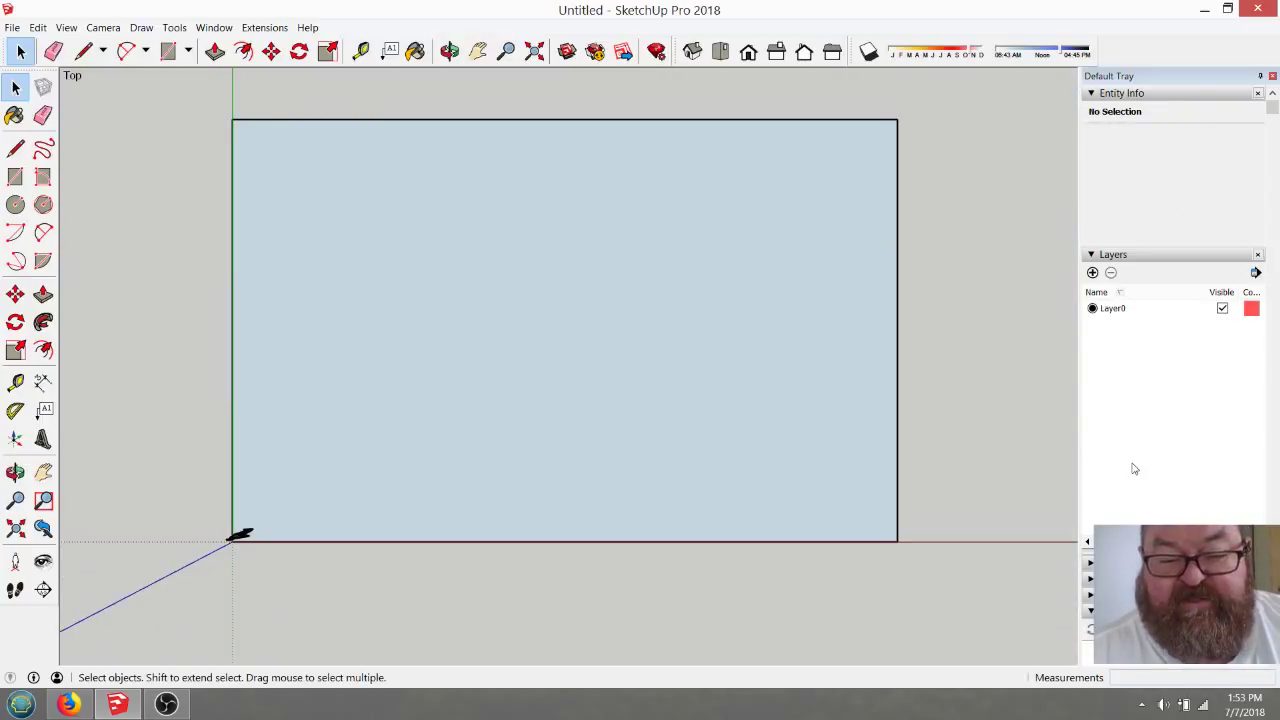
pyautogui.scroll(-5, 1140, 387)
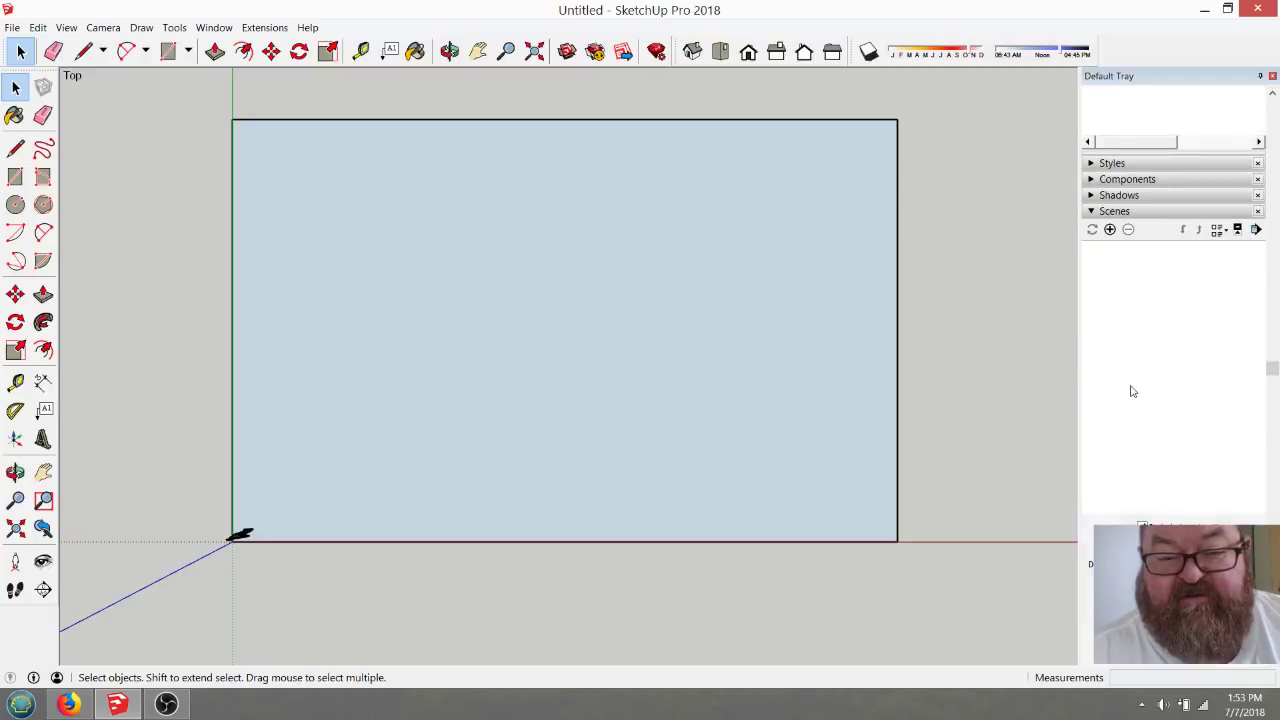
pyautogui.scroll(2, 1122, 290)
pyautogui.click(1091, 291)
pyautogui.click(1091, 243)
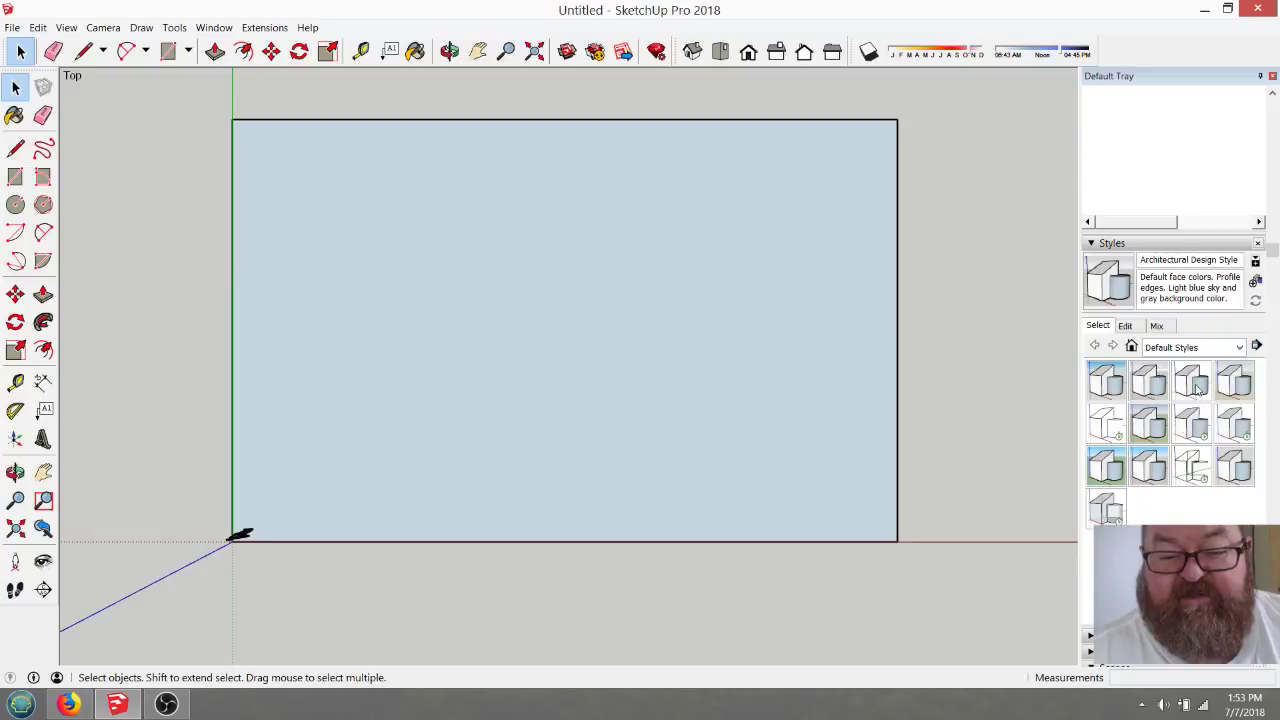
pyautogui.click(1197, 386)
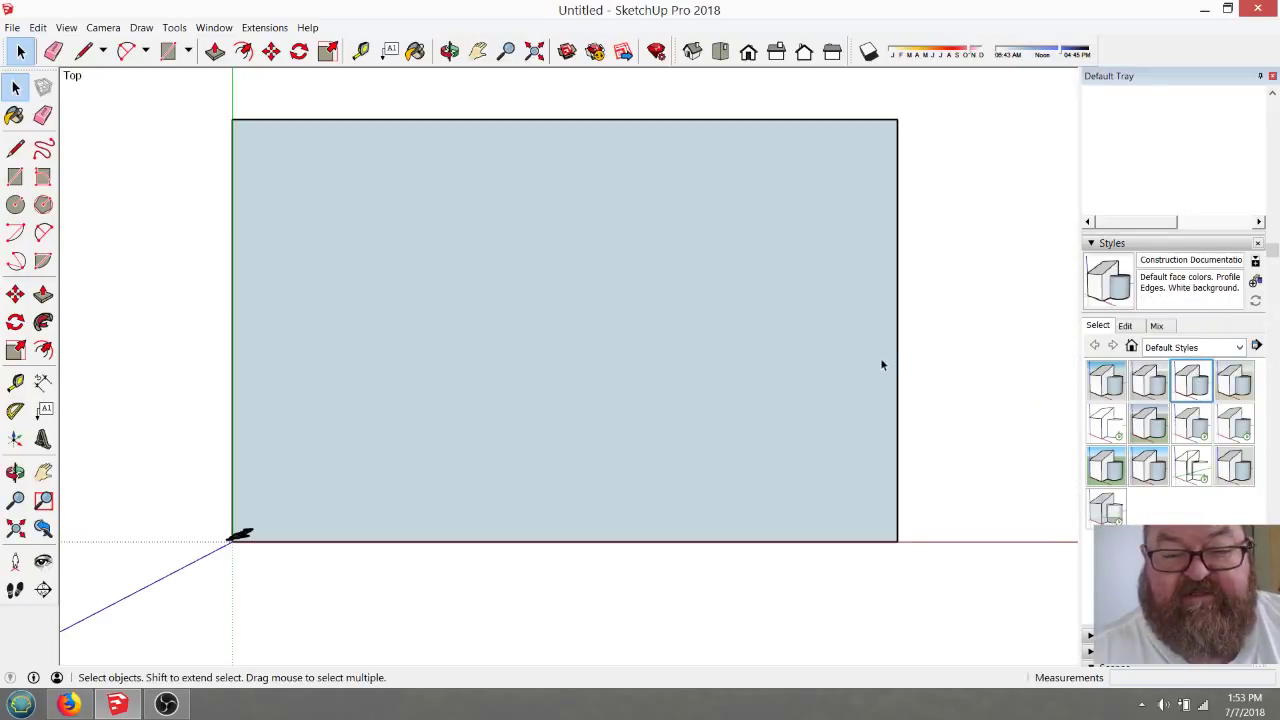
# Select the ground group and choose the white Color M00 from the Colors collection as the paint material
pyautogui.click(507, 299)
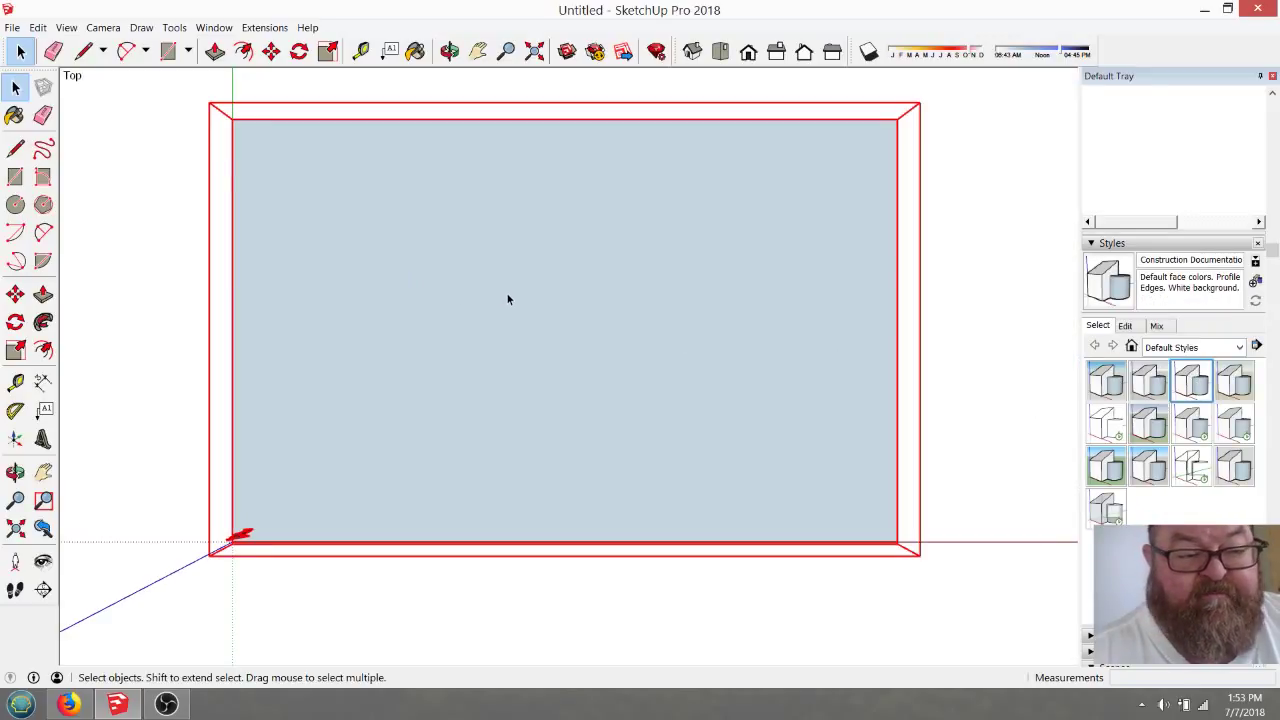
pyautogui.click(415, 51)
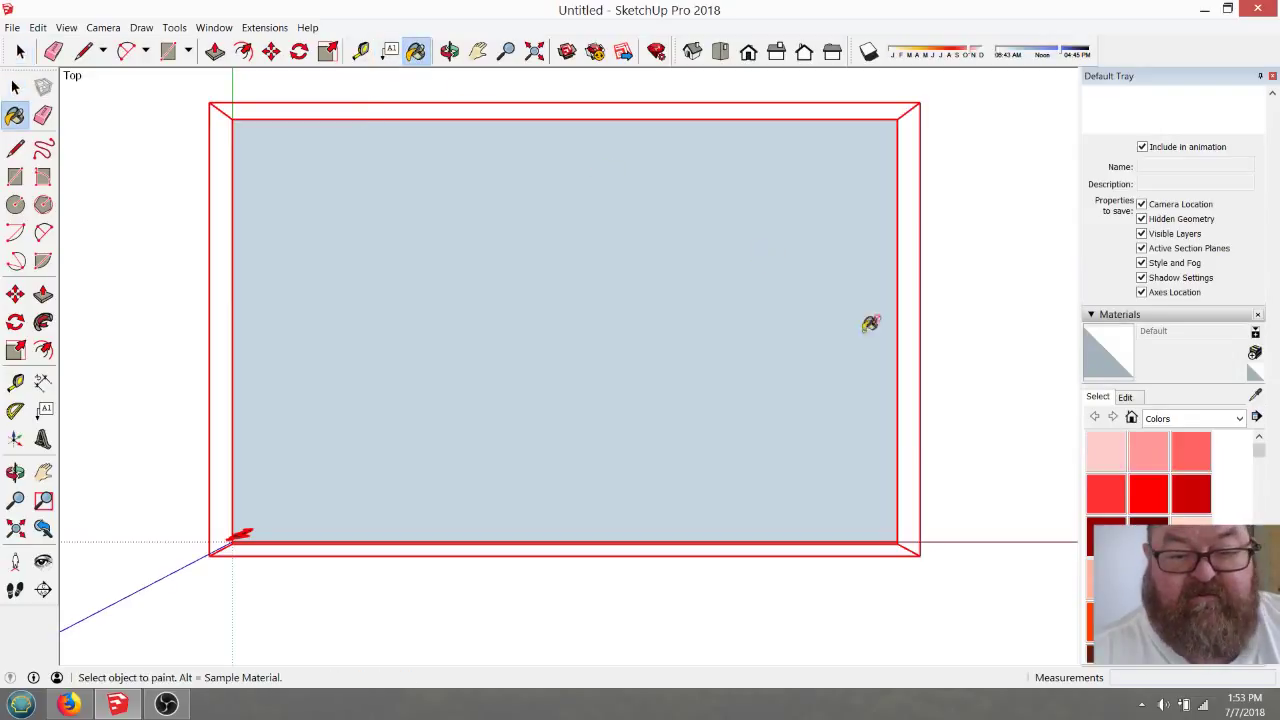
pyautogui.scroll(-5, 1146, 530)
pyautogui.scroll(-10, 1146, 530)
pyautogui.scroll(2, 1146, 480)
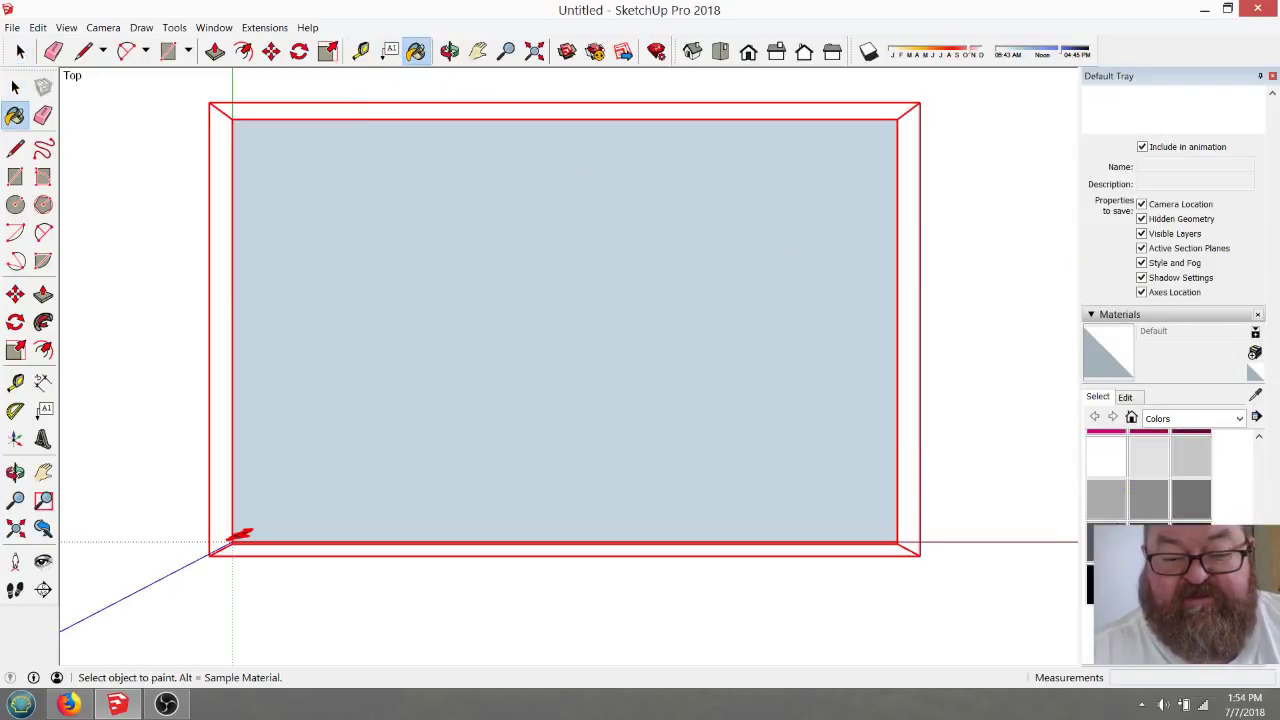
pyautogui.click(1106, 456)
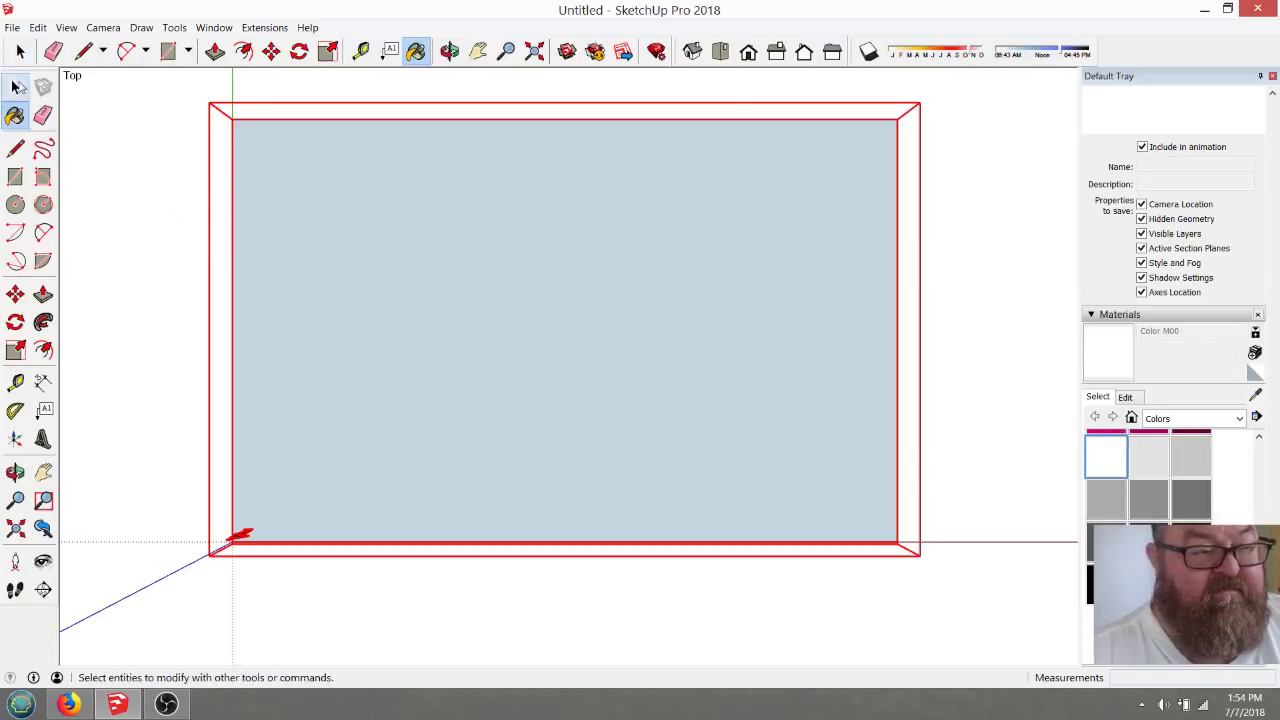
# Unlock the ground group, paint it with the white Color M00, and deselect it
pyautogui.click(18, 87)
pyautogui.rightClick(560, 318)
pyautogui.click(597, 372)
pyautogui.press('b')
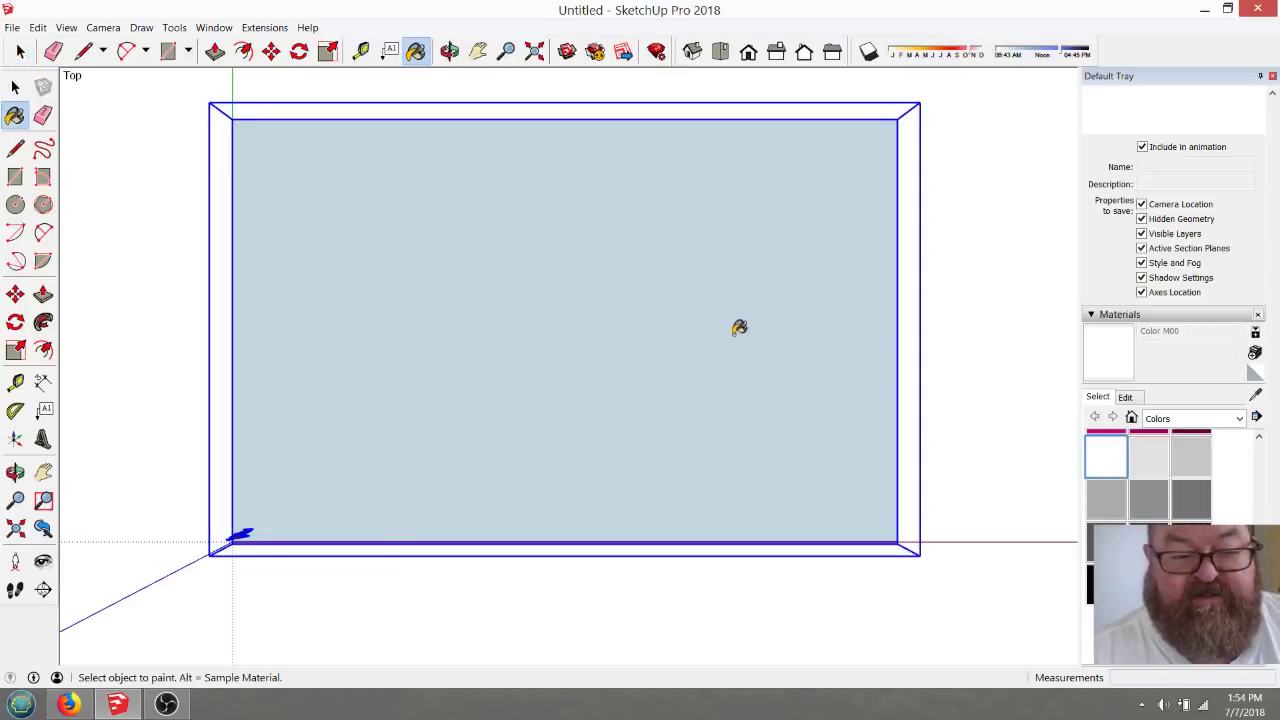
pyautogui.click(739, 327)
pyautogui.click(20, 51)
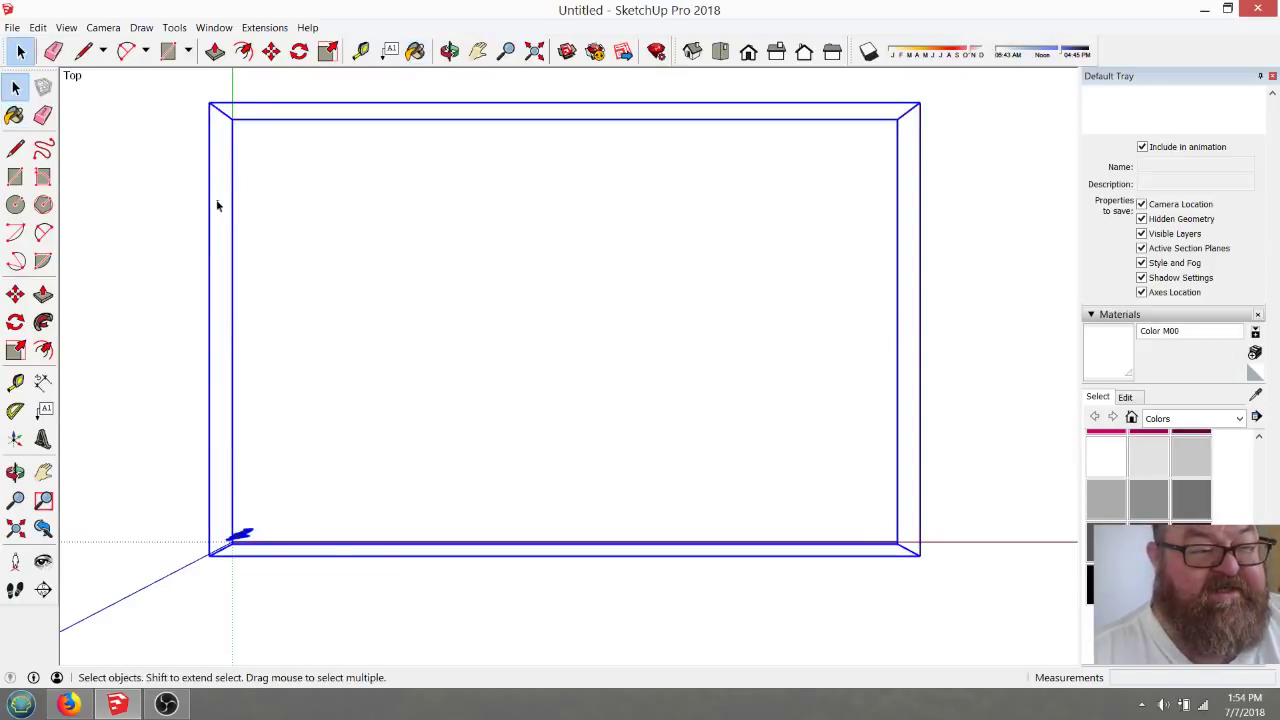
pyautogui.click(216, 205)
pyautogui.press('pagedown')
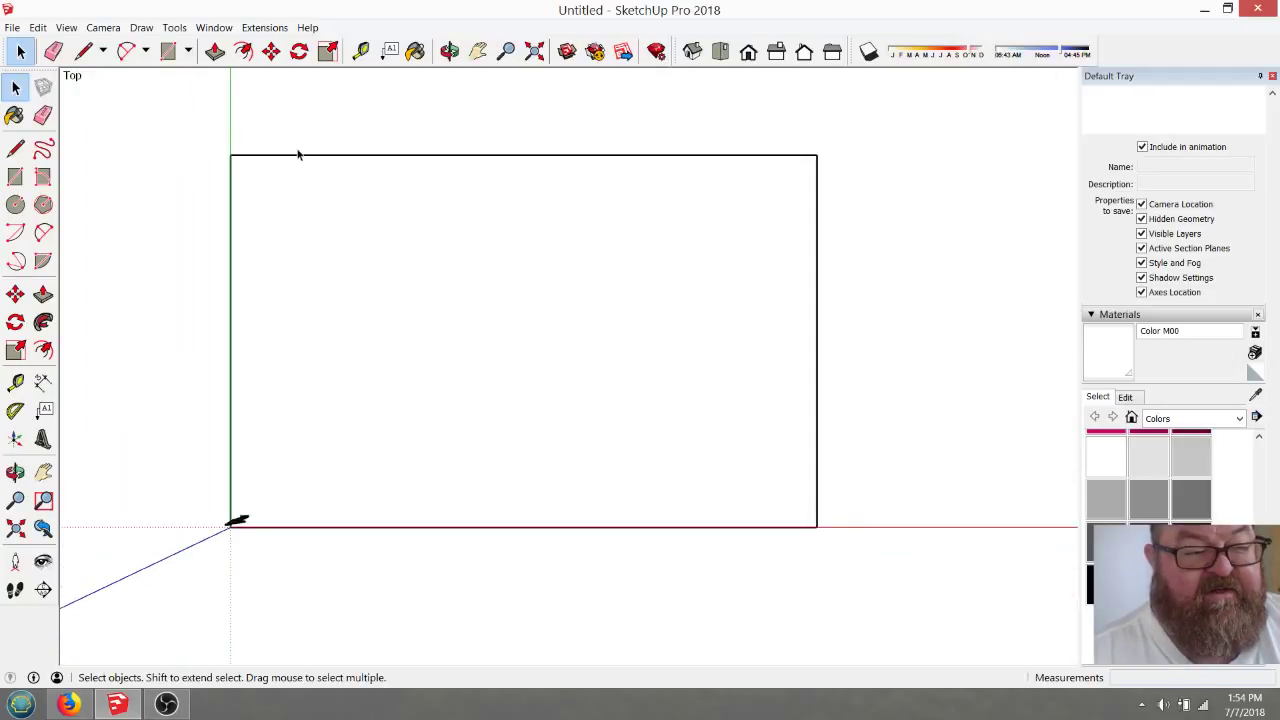
# Lock the white ground group again and deselect it
pyautogui.click(297, 156)
pyautogui.rightClick(298, 158)
pyautogui.click(320, 216)
pyautogui.click(277, 126)
pyautogui.scroll(5, 320, 250)
pyautogui.scroll(1, 442, 375)
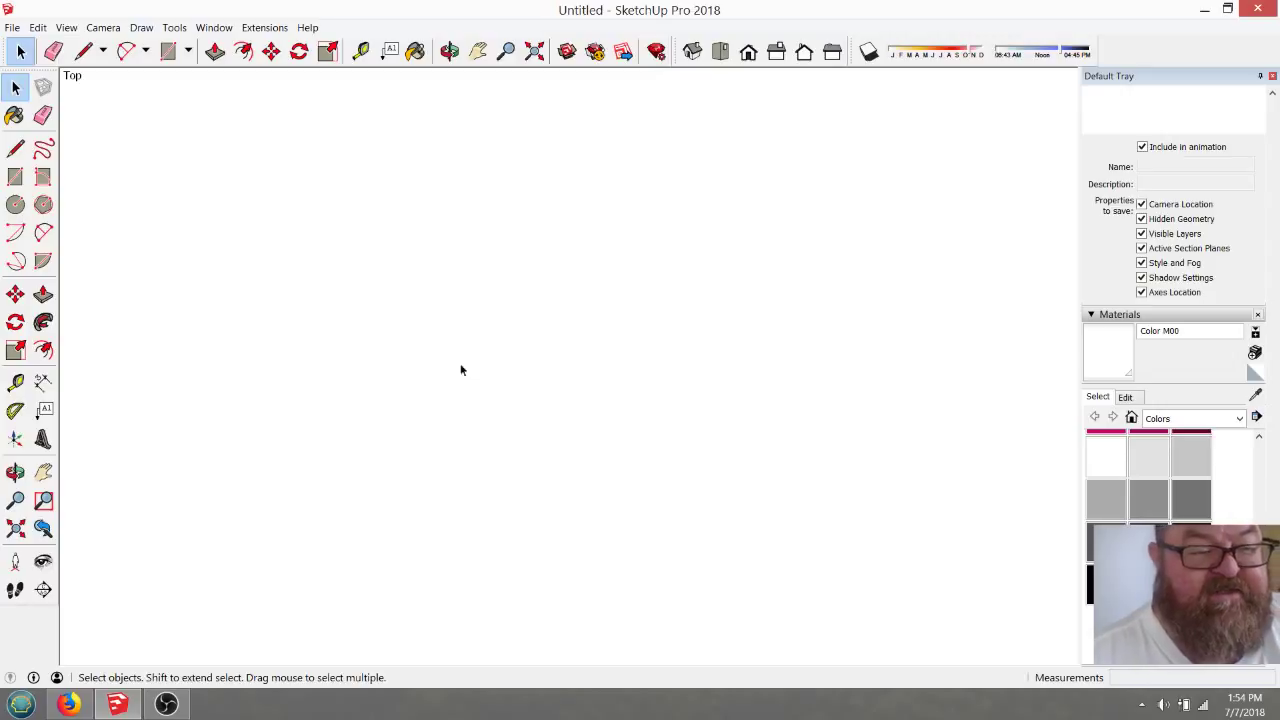
# Check the live stream in OBS and on its YouTube page in Firefox, and return to SketchUp
pyautogui.click(166, 704)
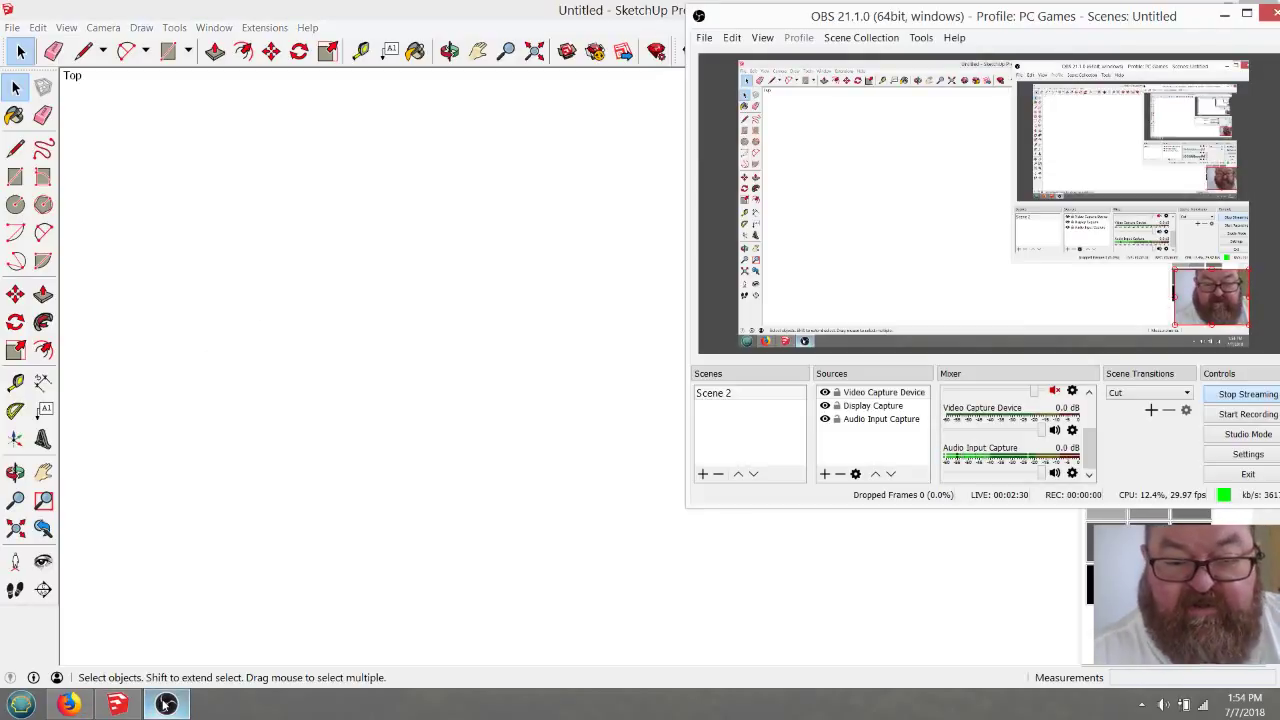
pyautogui.click(166, 704)
pyautogui.click(68, 704)
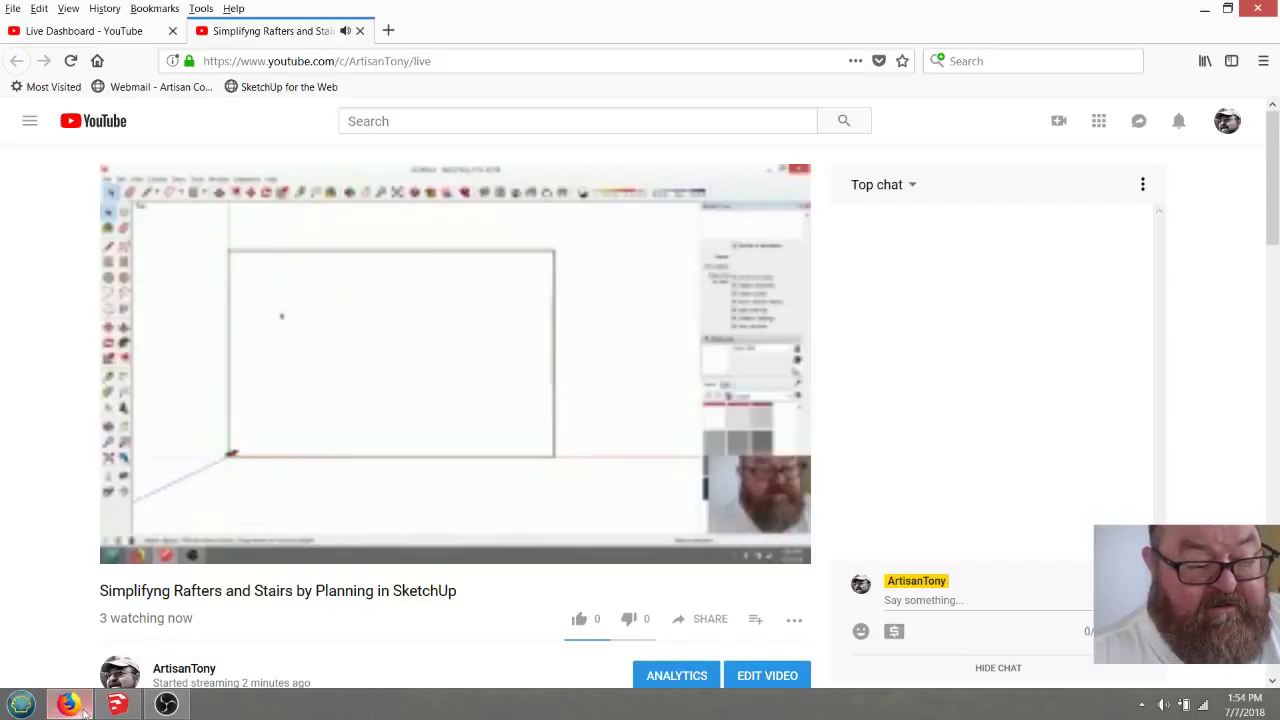
pyautogui.click(117, 704)
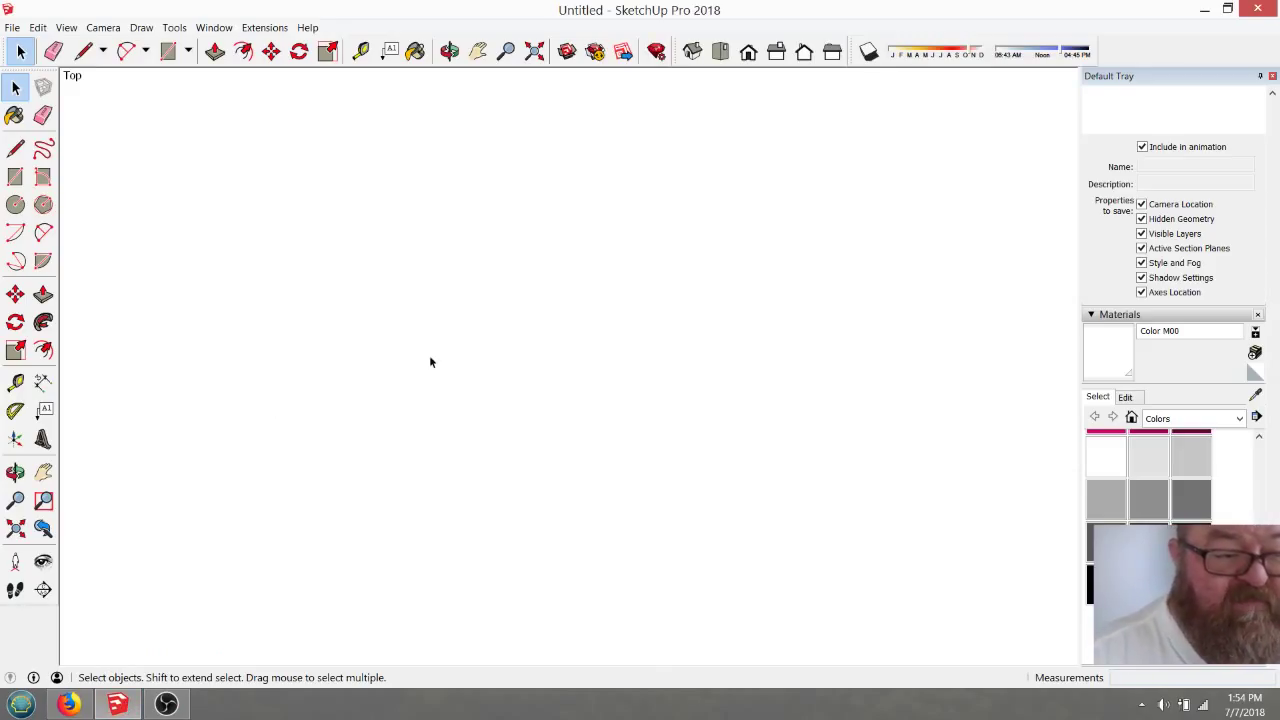
# Draw a 24' horizontal line on the ground surface along the red axis
pyautogui.click(84, 51)
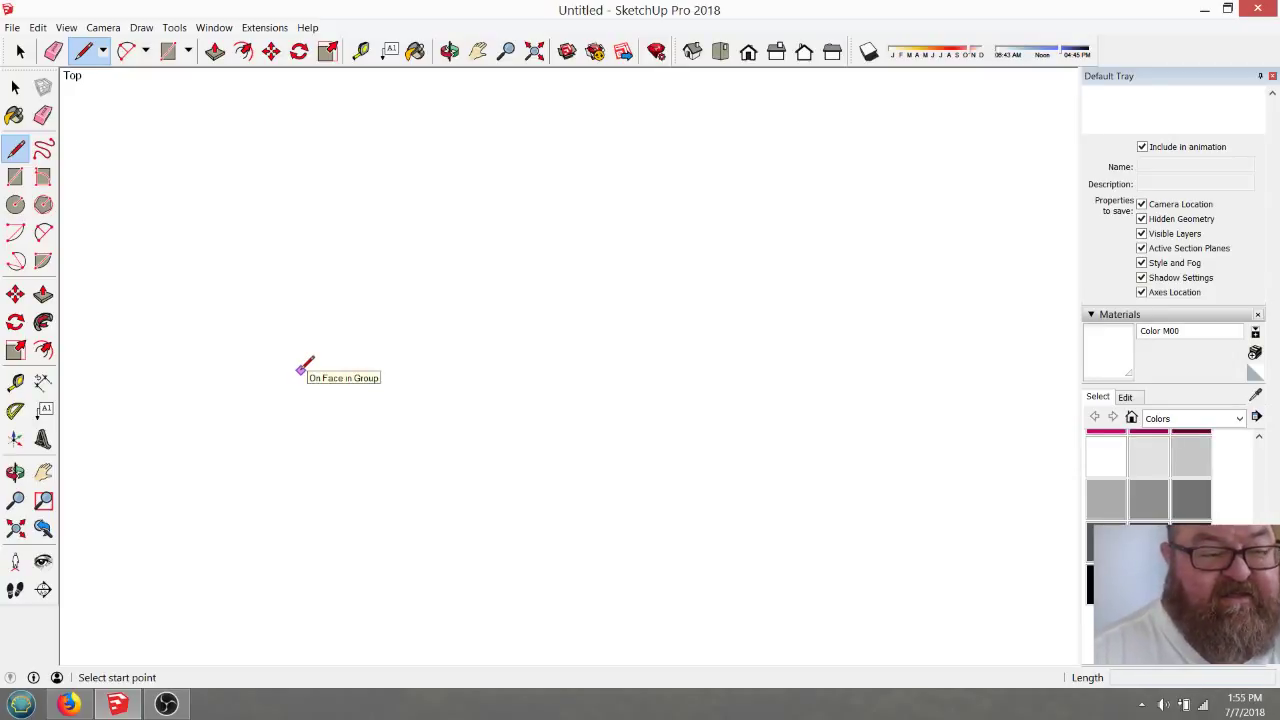
pyautogui.click(302, 370)
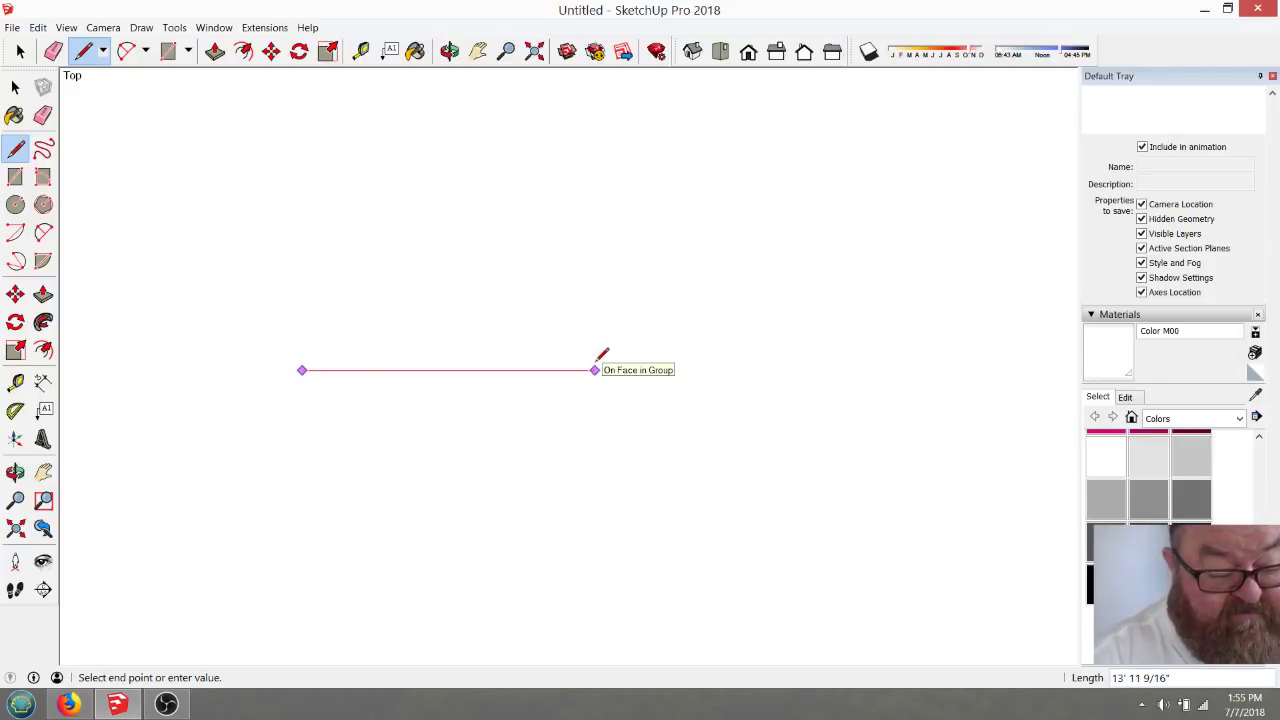
pyautogui.press('Return')
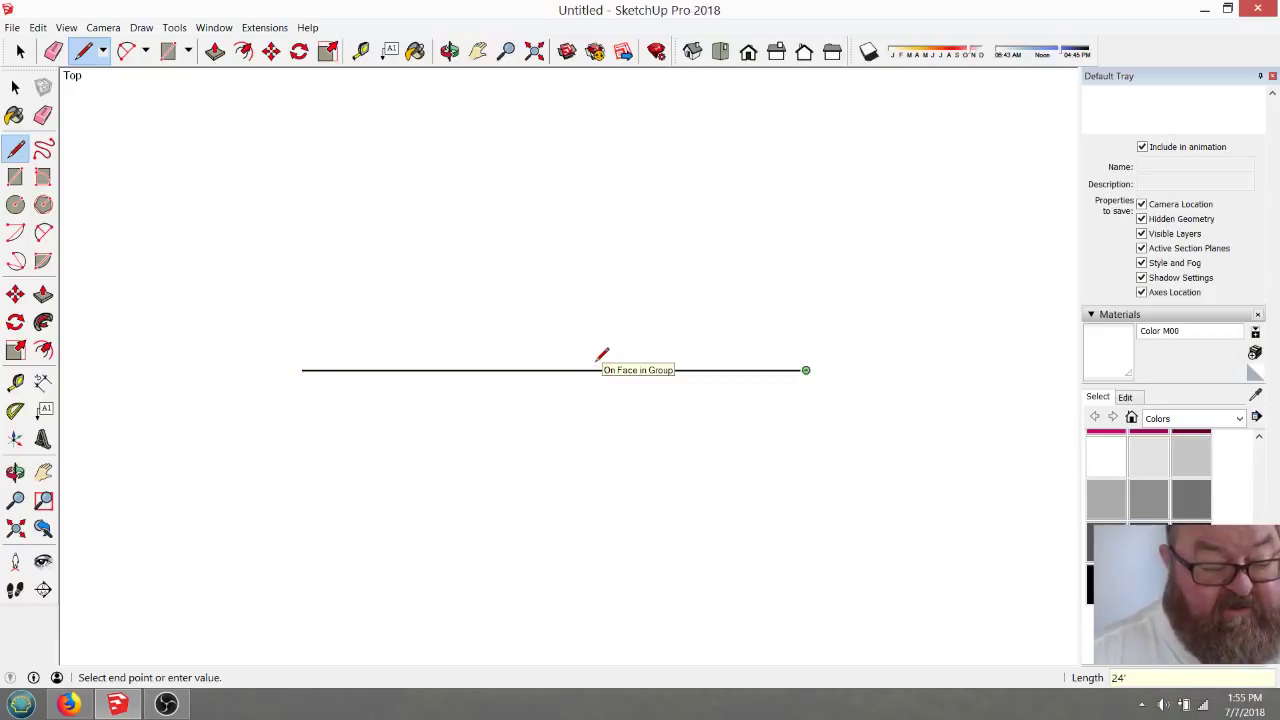
pyautogui.press('Escape')
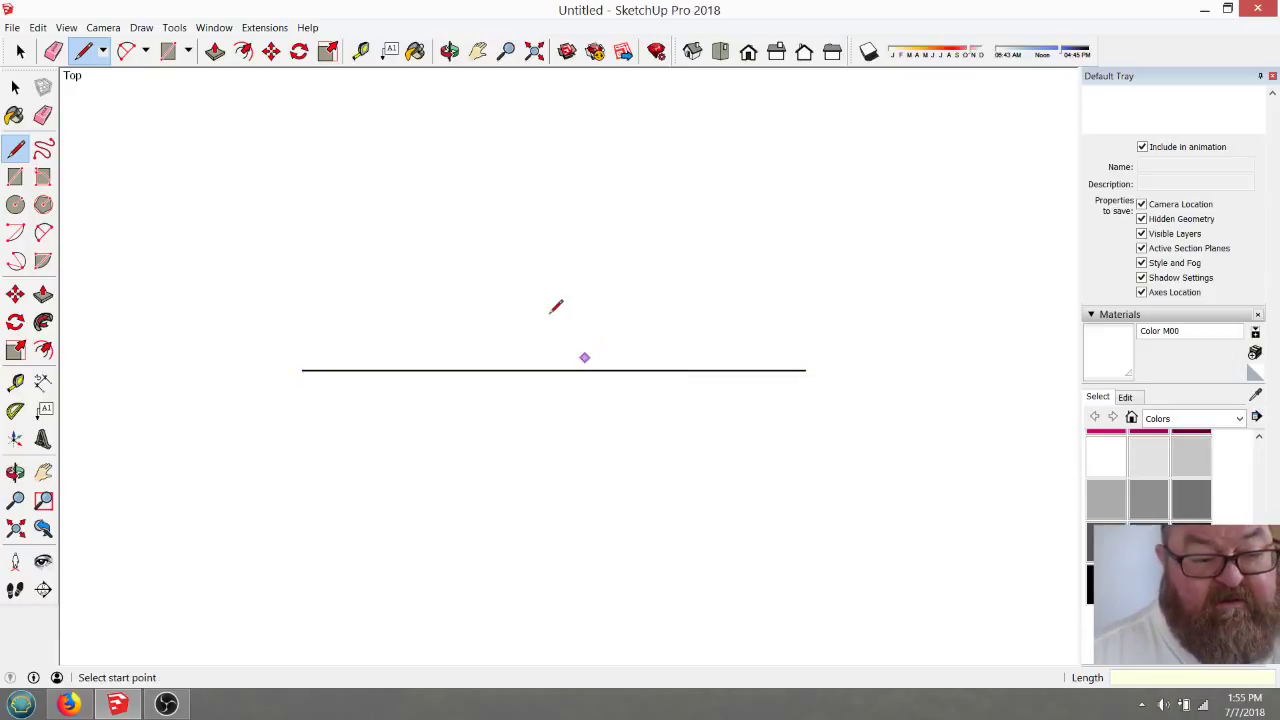
# Draw a 4' line perpendicular to the 24' line, upward from its midpoint along the green axis
pyautogui.click(554, 370)
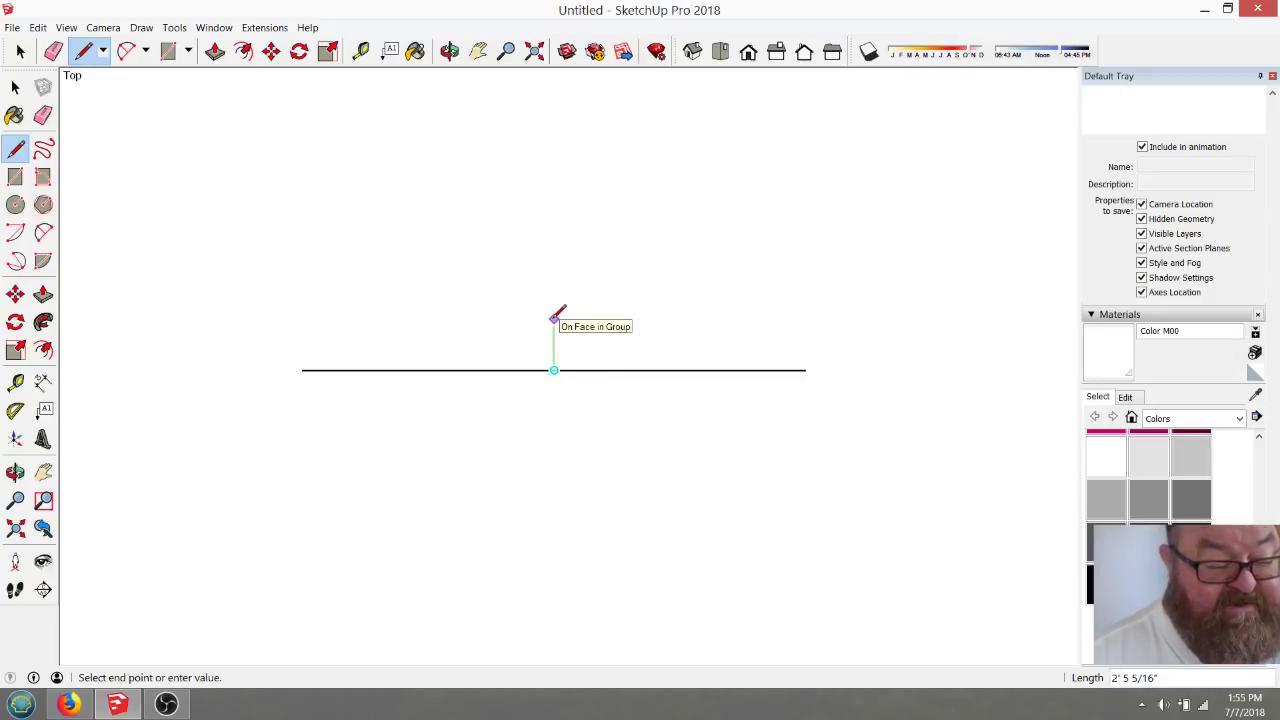
pyautogui.press('Escape')
pyautogui.scroll(2, 497, 202)
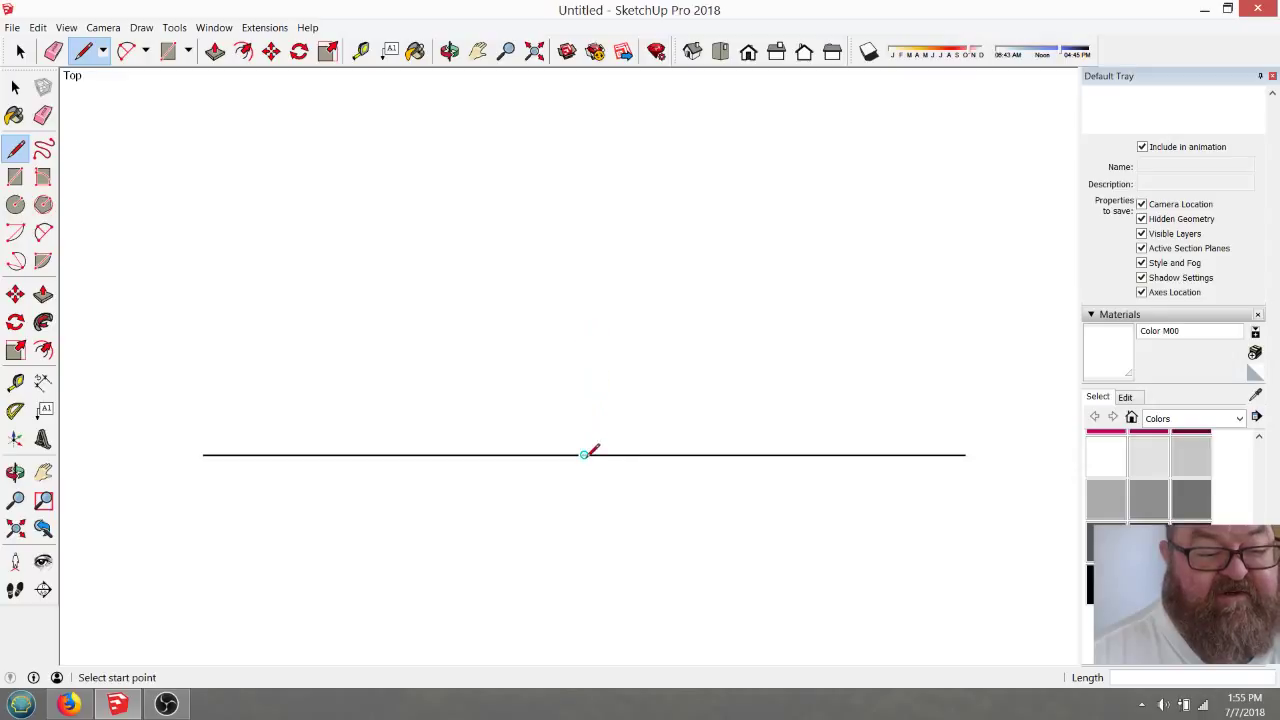
pyautogui.click(585, 455)
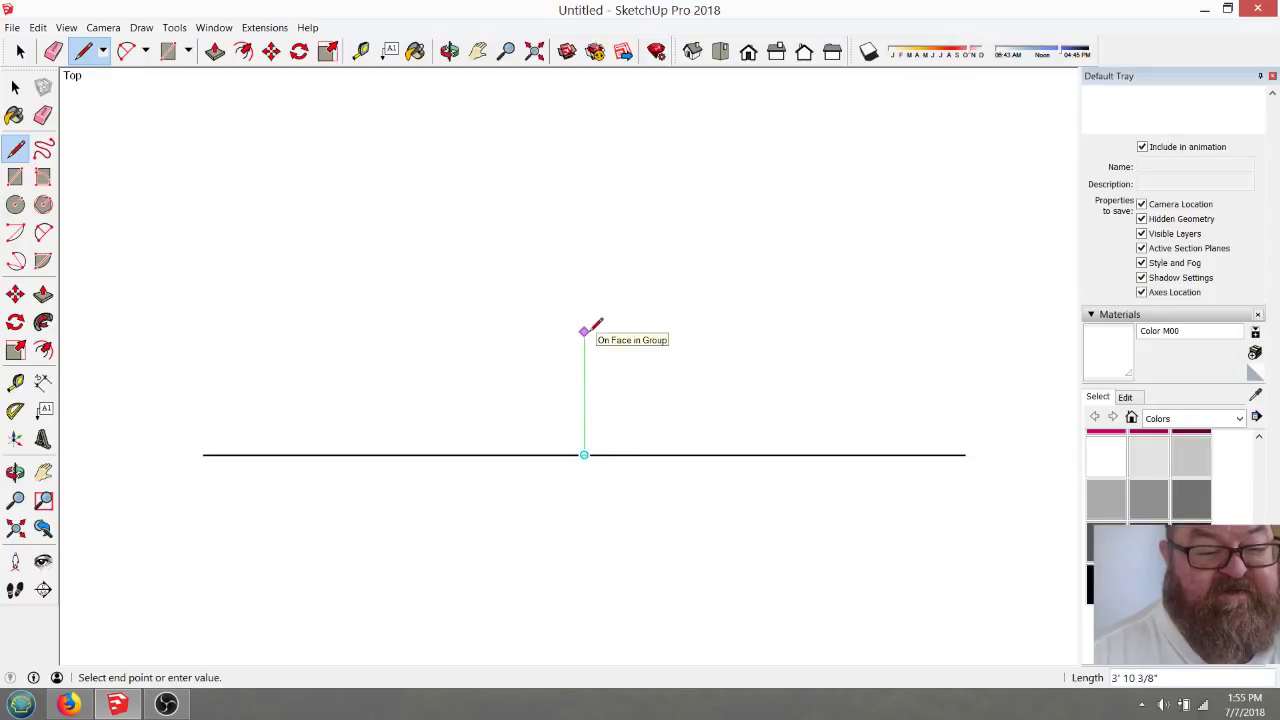
pyautogui.write("4'")
pyautogui.press('Return')
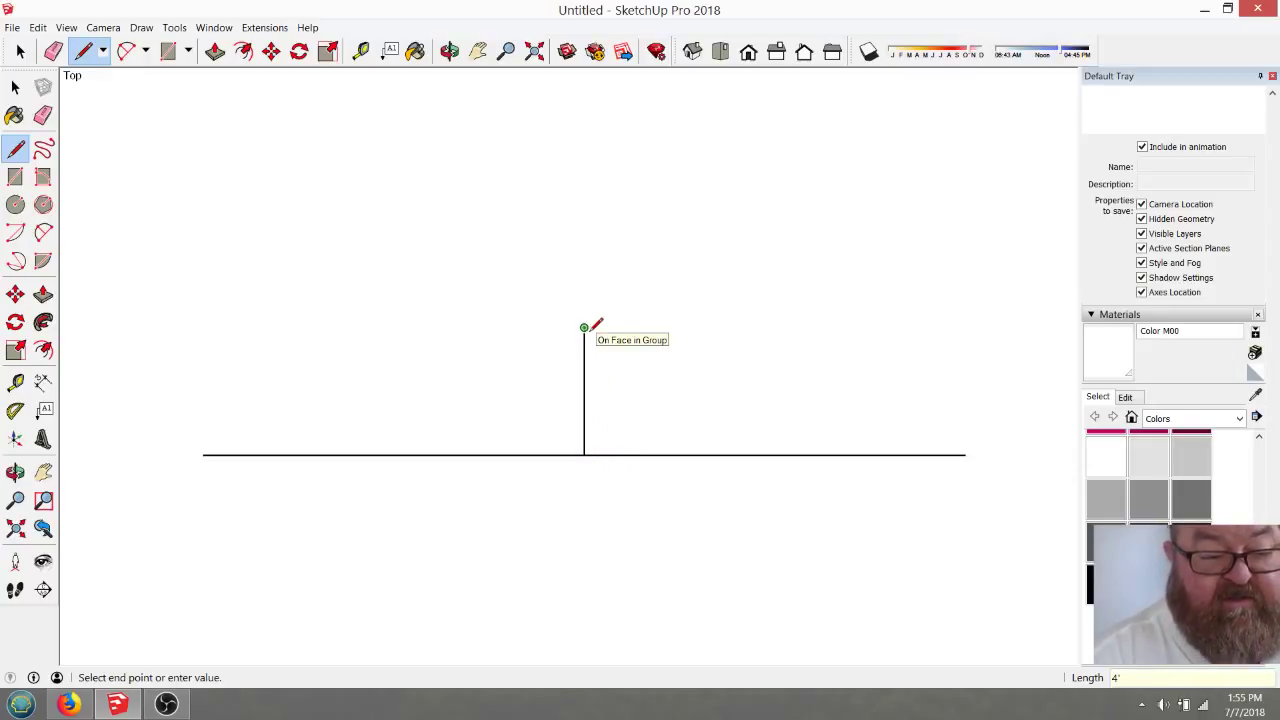
pyautogui.press('Escape')
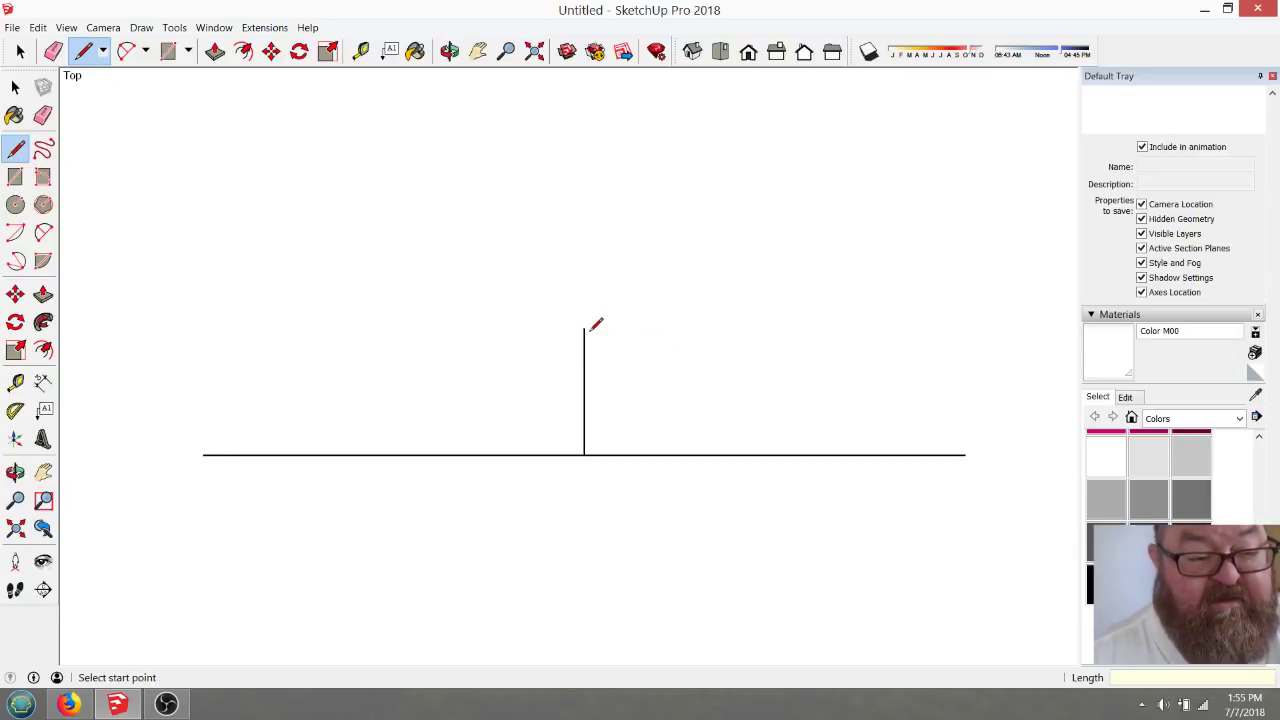
# Draw the sloped line from the top of the 4' line to the left end of the base, closing a triangle
pyautogui.click(584, 328)
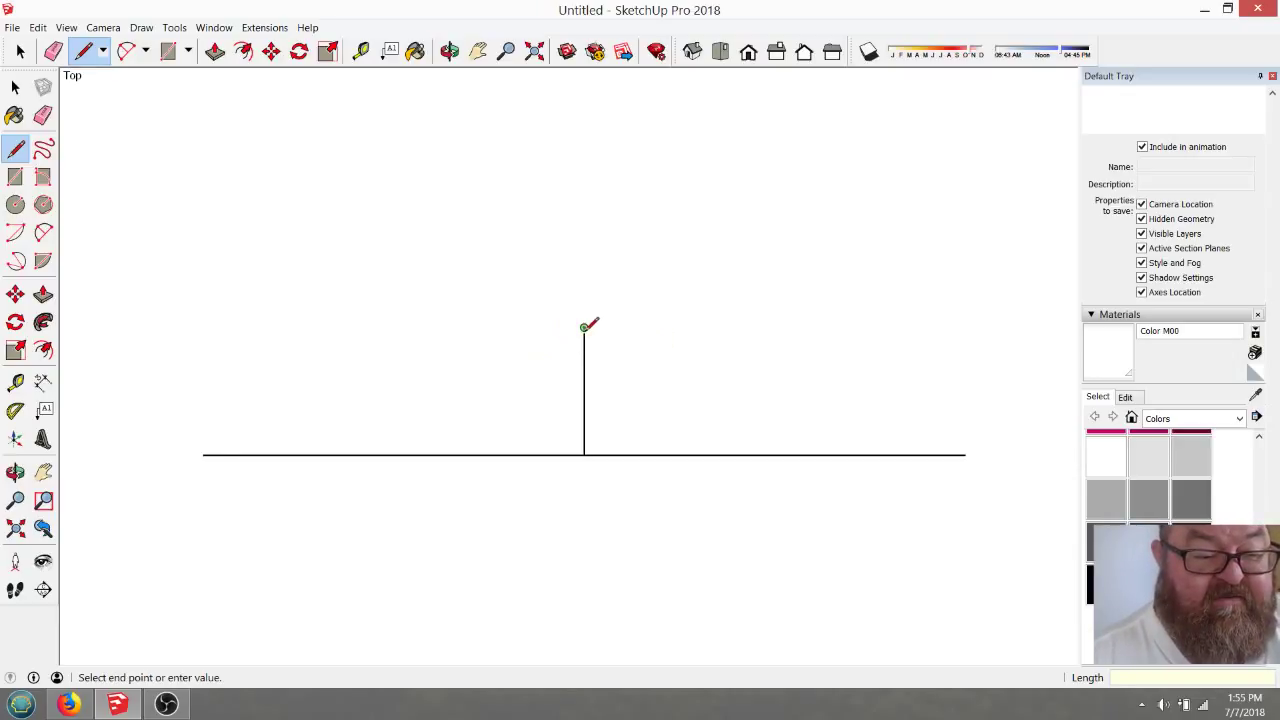
pyautogui.click(213, 455)
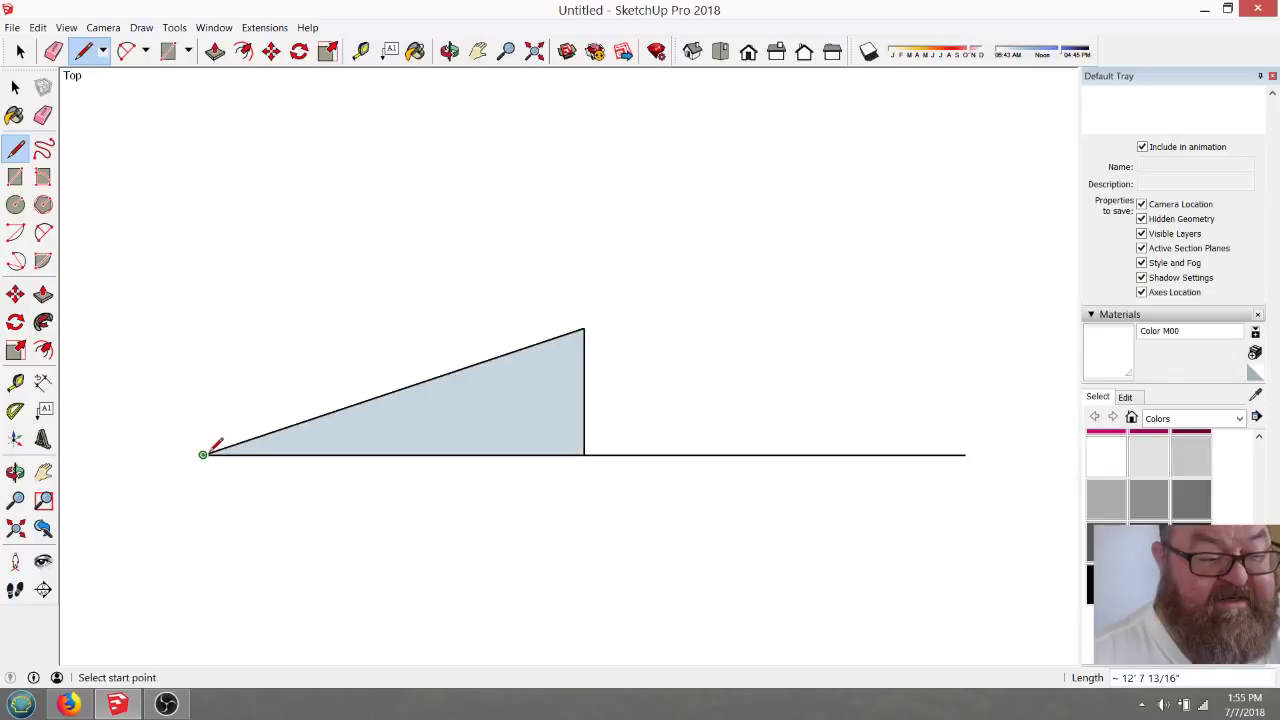
pyautogui.scroll(3, 310, 434)
pyautogui.scroll(-1, 586, 429)
pyautogui.scroll(2, 466, 423)
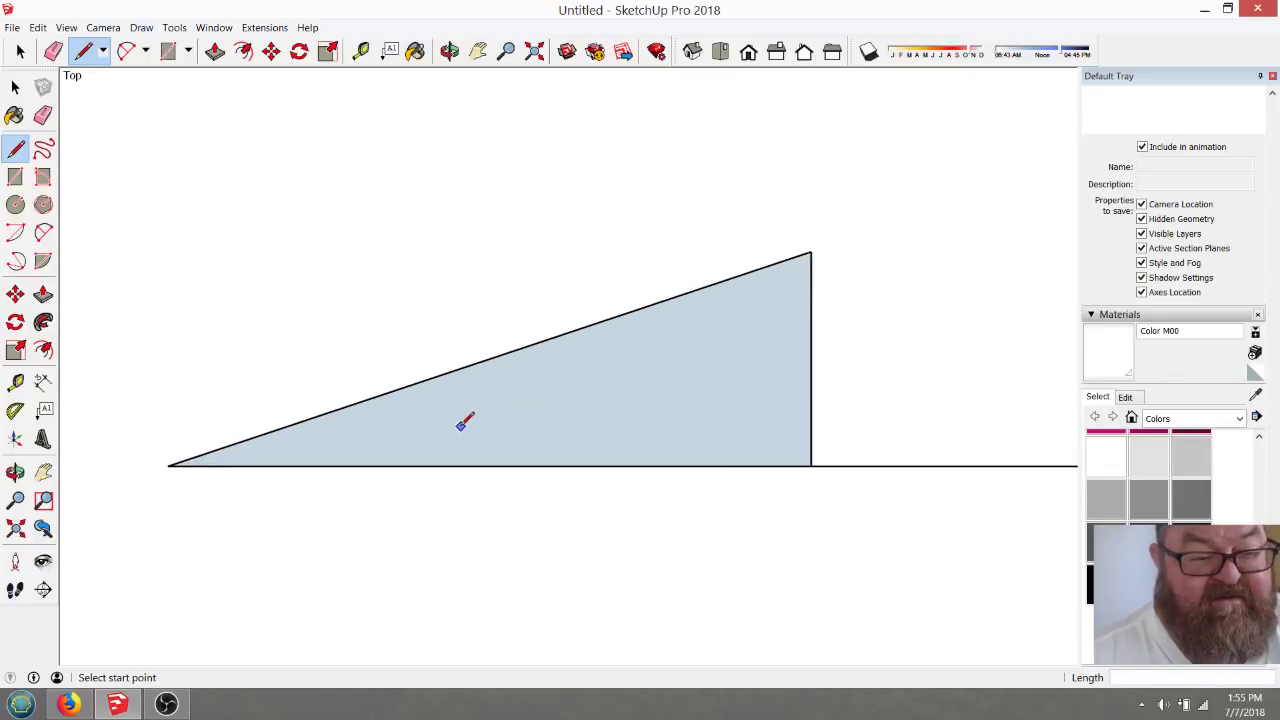
pyautogui.scroll(1, 380, 331)
pyautogui.scroll(1, 495, 456)
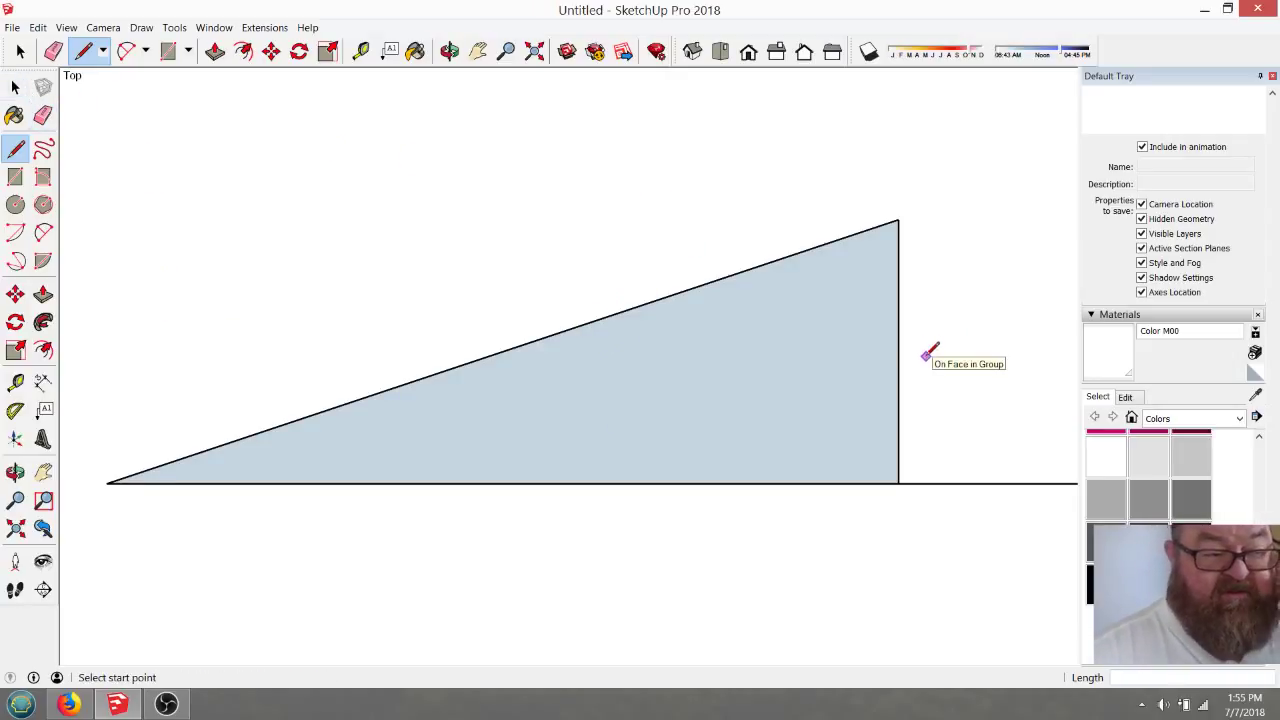
# Check the streaming status in OBS and return to SketchUp
pyautogui.click(166, 705)
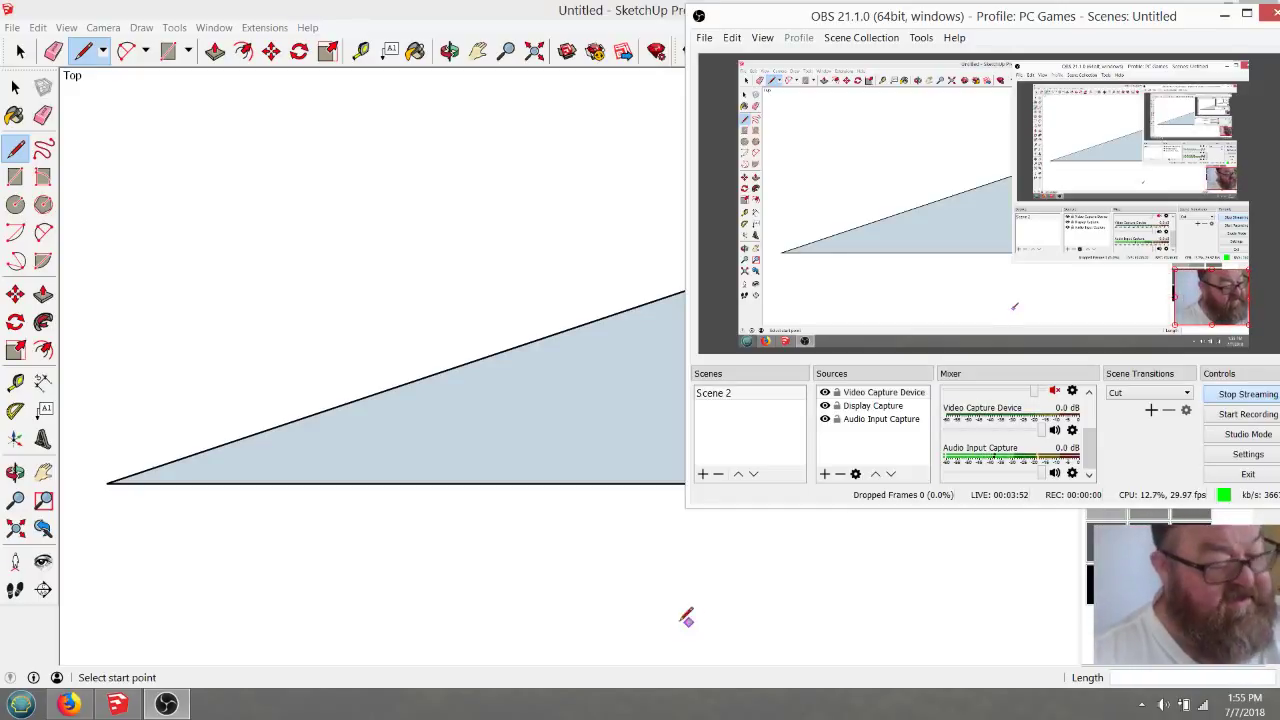
pyautogui.click(117, 704)
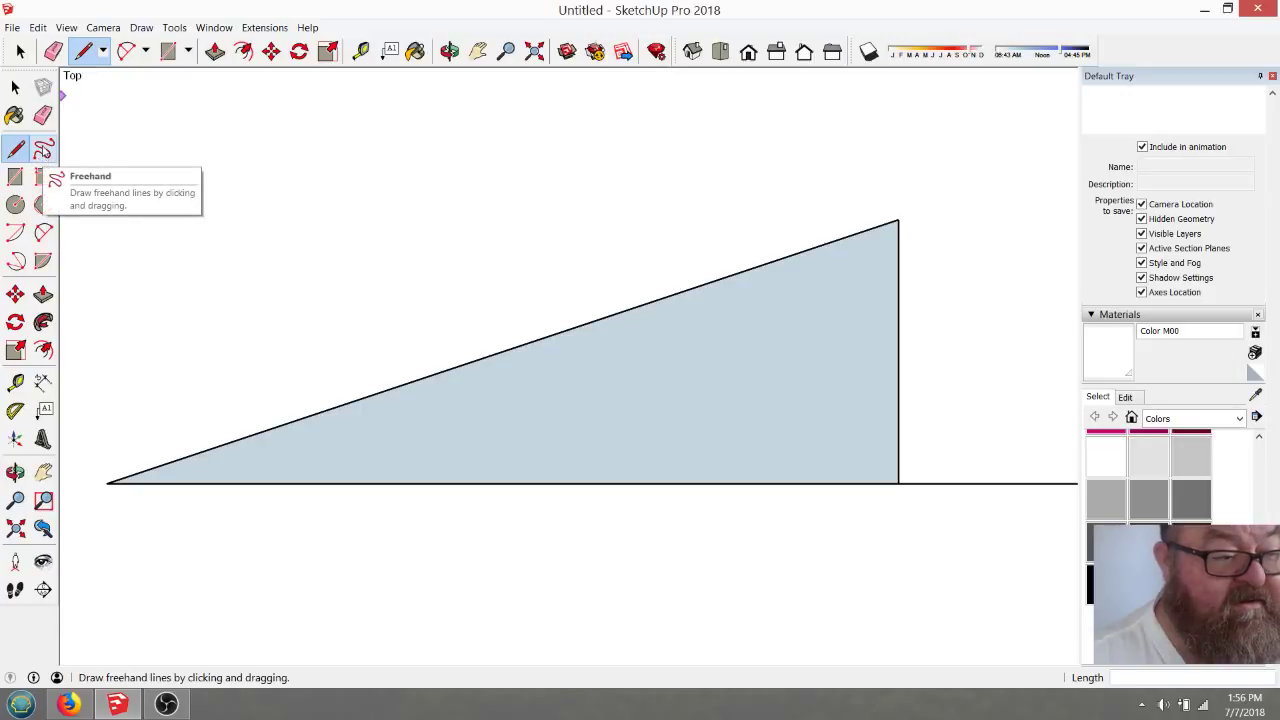
# Handwrite the labels A below the triangle's base, B beside its vertical side and C above its slope with the Freehand tool
pyautogui.click(43, 149)
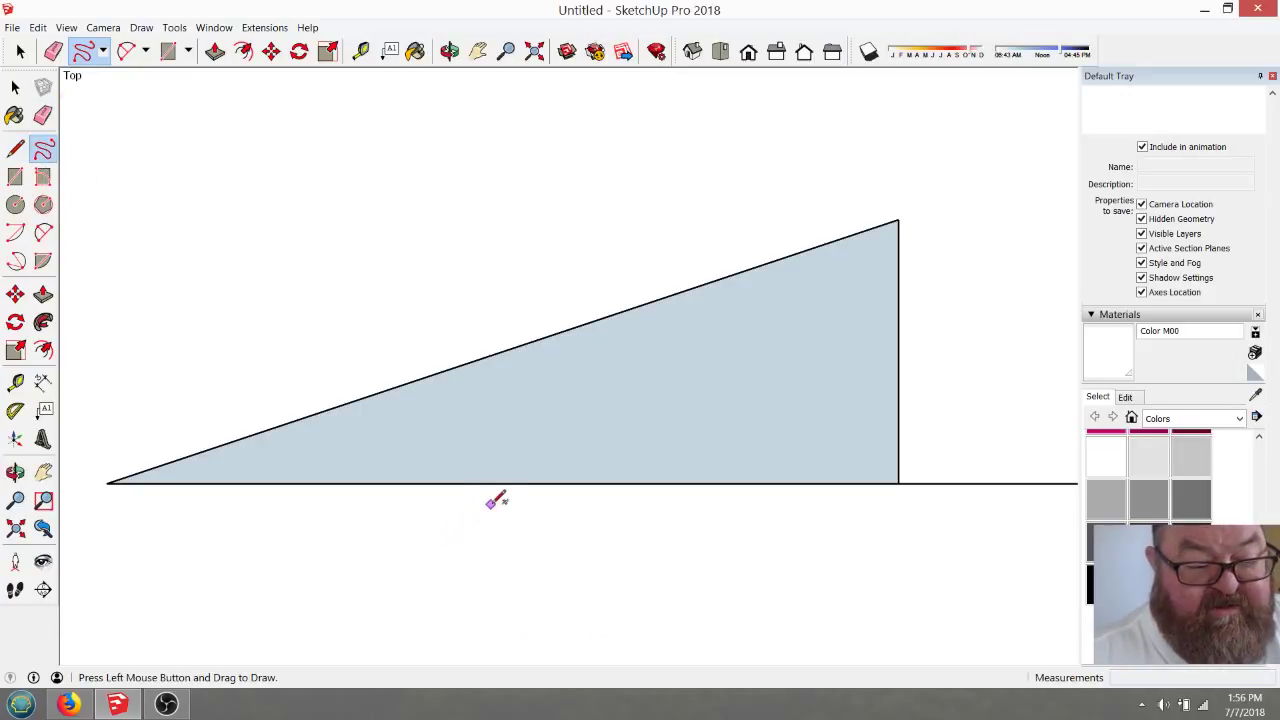
pyautogui.moveTo(488, 505)
pyautogui.mouseDown()
pyautogui.moveTo(447, 563)
pyautogui.moveTo(490, 505)
pyautogui.moveTo(524, 586)
pyautogui.mouseUp()
pyautogui.moveTo(468, 538); pyautogui.dragTo(499, 547)
pyautogui.moveTo(948, 320)
pyautogui.mouseDown()
pyautogui.moveTo(948, 367)
pyautogui.moveTo(949, 315)
pyautogui.moveTo(974, 314)
pyautogui.moveTo(979, 336)
pyautogui.moveTo(953, 343)
pyautogui.moveTo(987, 351)
pyautogui.moveTo(989, 367)
pyautogui.moveTo(950, 373)
pyautogui.mouseUp()
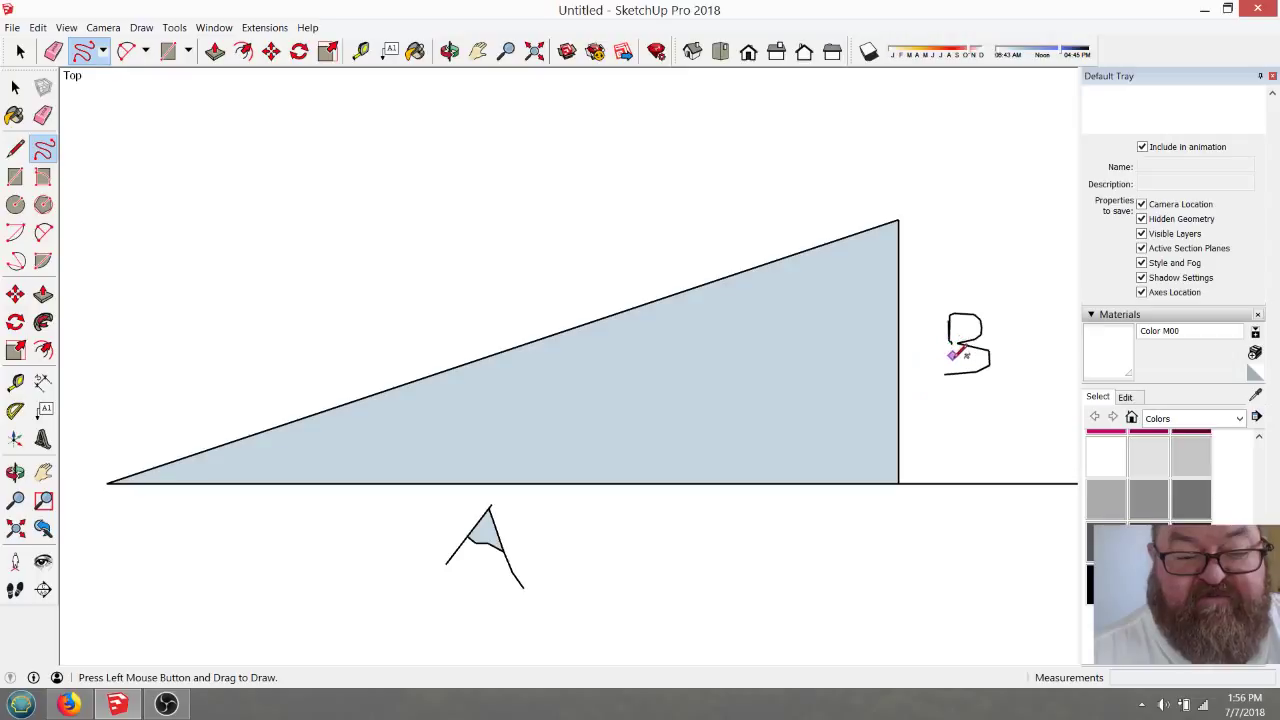
pyautogui.moveTo(954, 363)
pyautogui.mouseDown()
pyautogui.moveTo(949, 334)
pyautogui.moveTo(947, 372)
pyautogui.mouseUp()
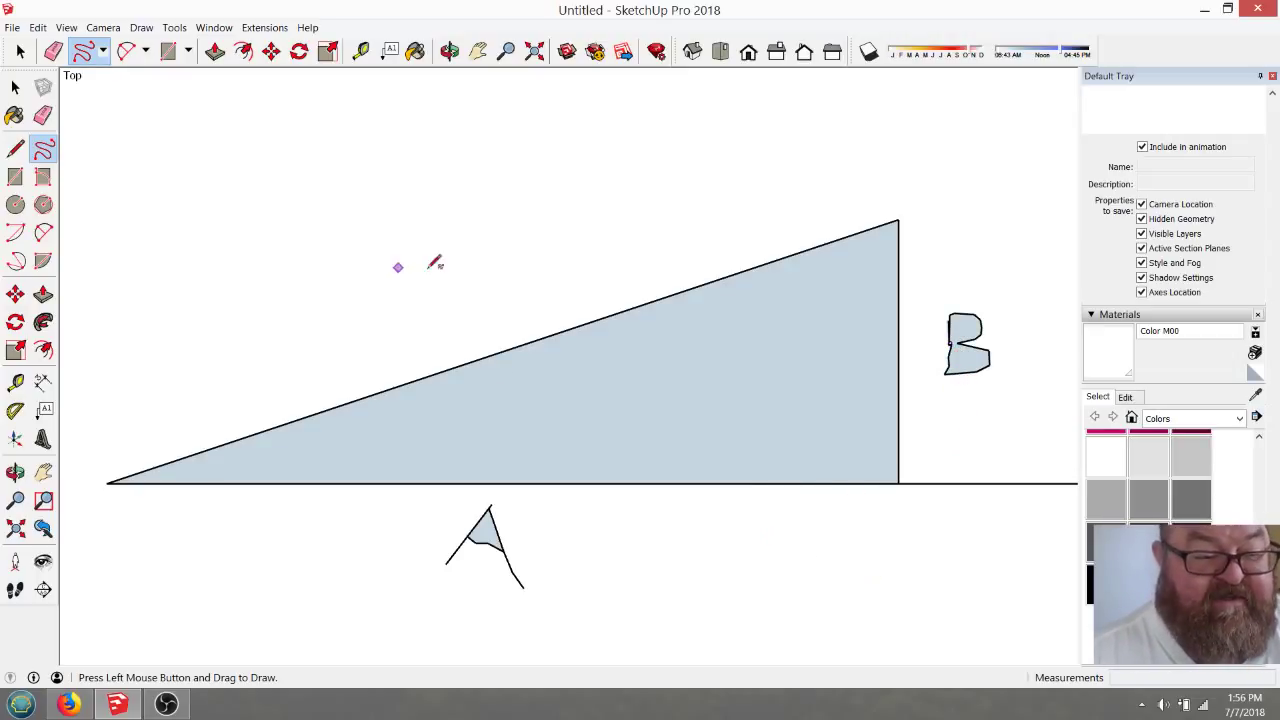
pyautogui.moveTo(491, 280)
pyautogui.mouseDown()
pyautogui.moveTo(456, 293)
pyautogui.moveTo(492, 299)
pyautogui.mouseUp()
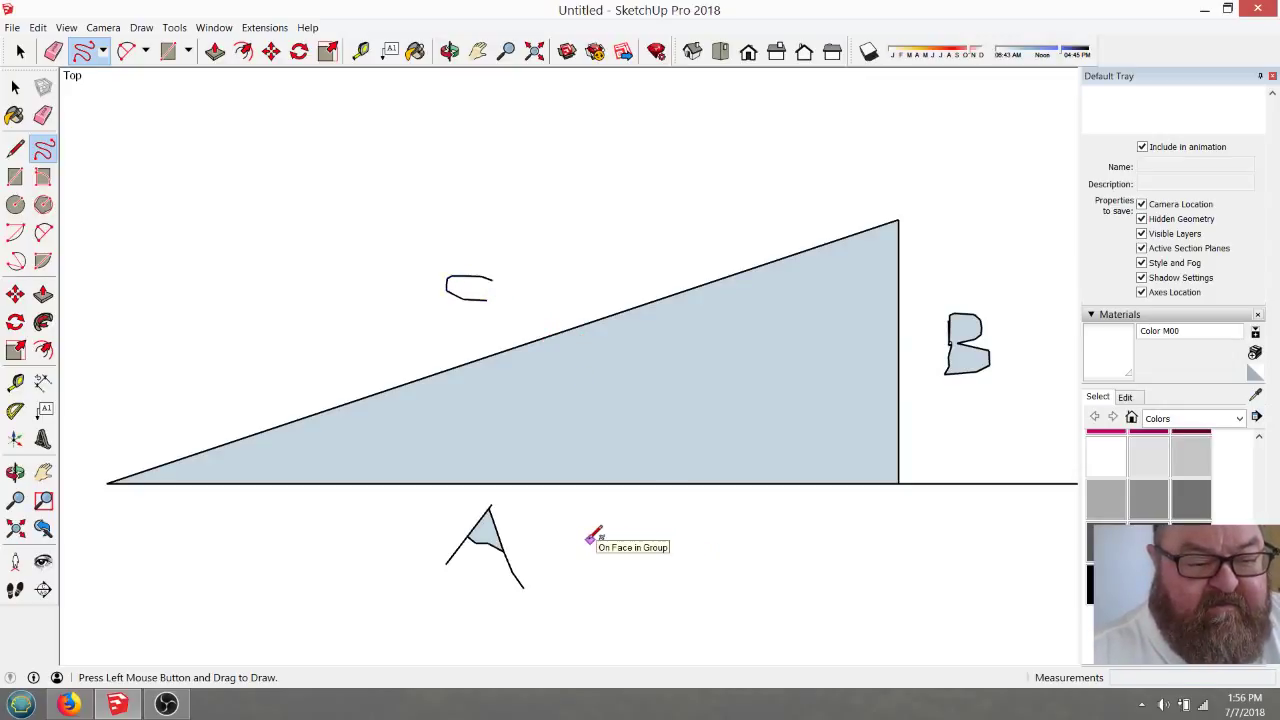
# Handwrite 12 beside the A label and add a freehand mark beside the B label
pyautogui.scroll(-4, 574, 530)
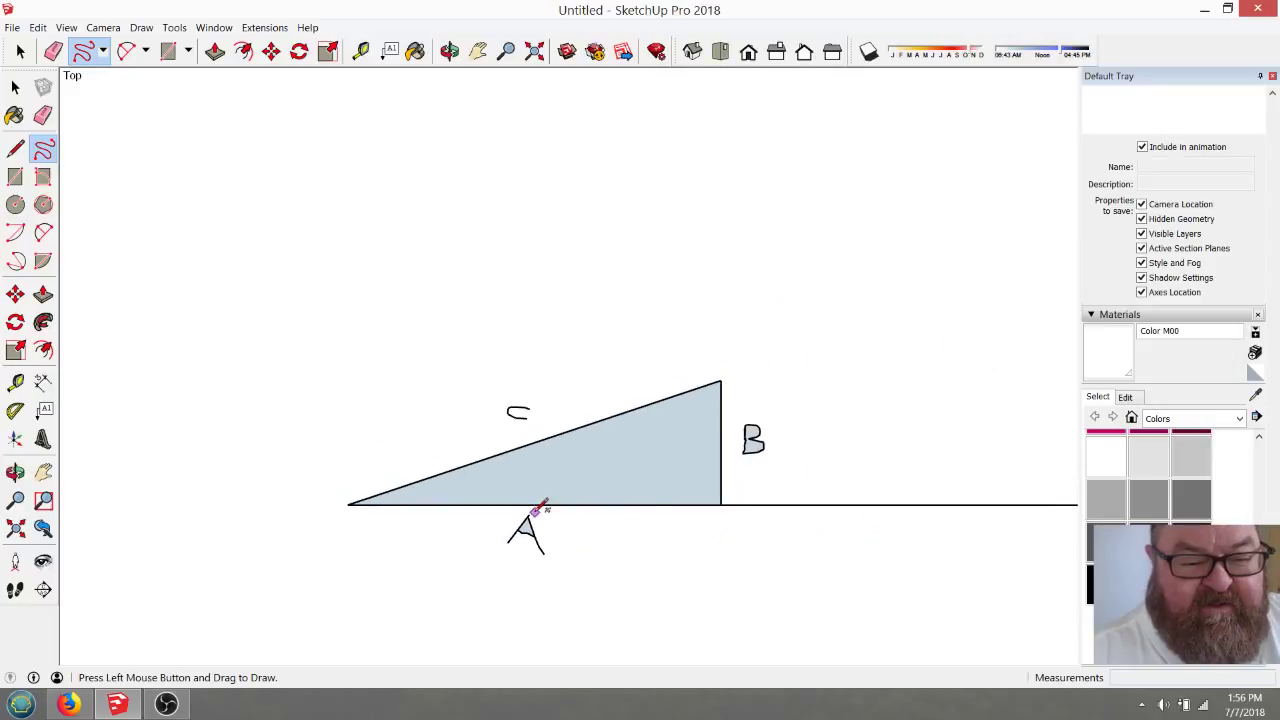
pyautogui.scroll(4, 571, 529)
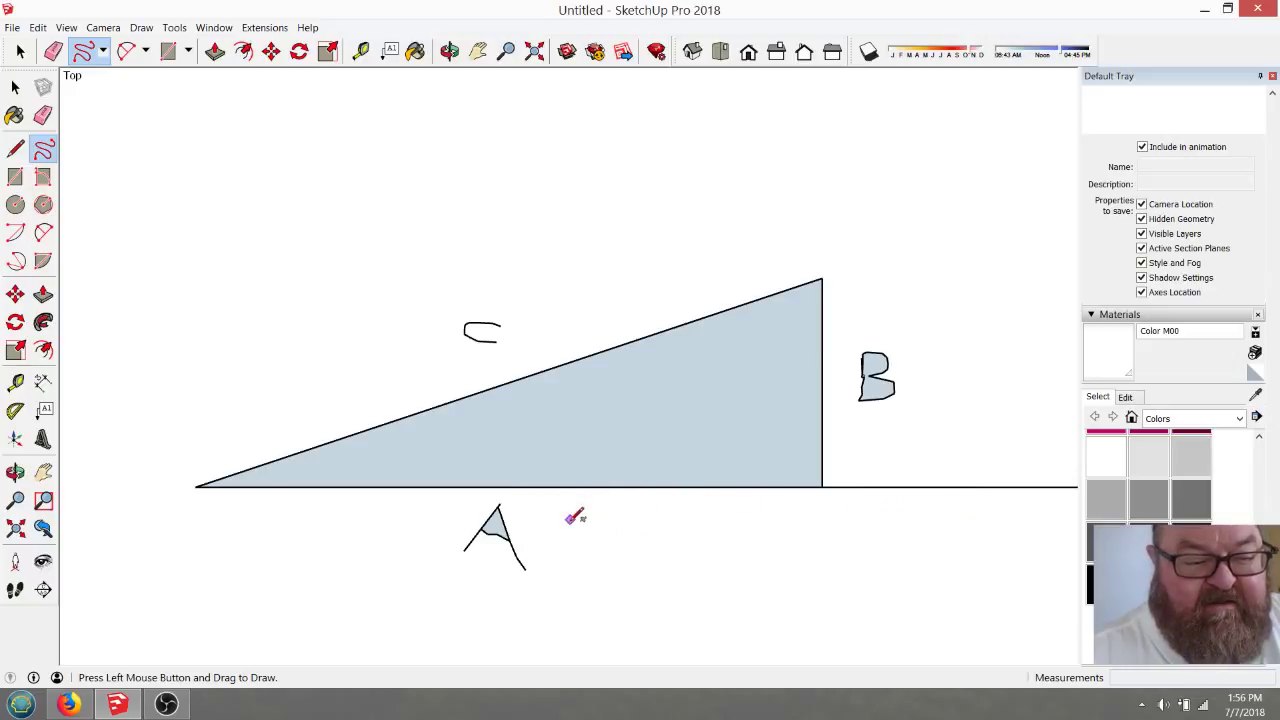
pyautogui.moveTo(570, 520)
pyautogui.mouseDown()
pyautogui.moveTo(577, 547)
pyautogui.moveTo(626, 545)
pyautogui.mouseUp()
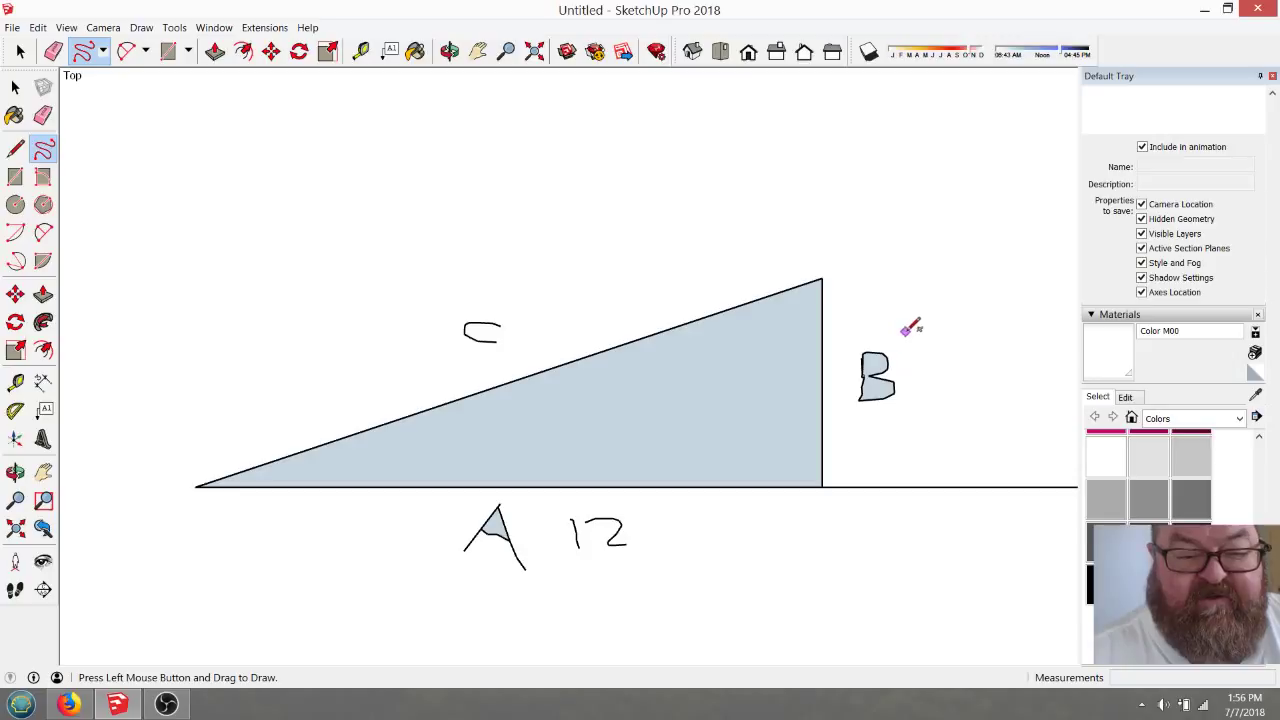
pyautogui.moveTo(927, 353); pyautogui.dragTo(939, 399)
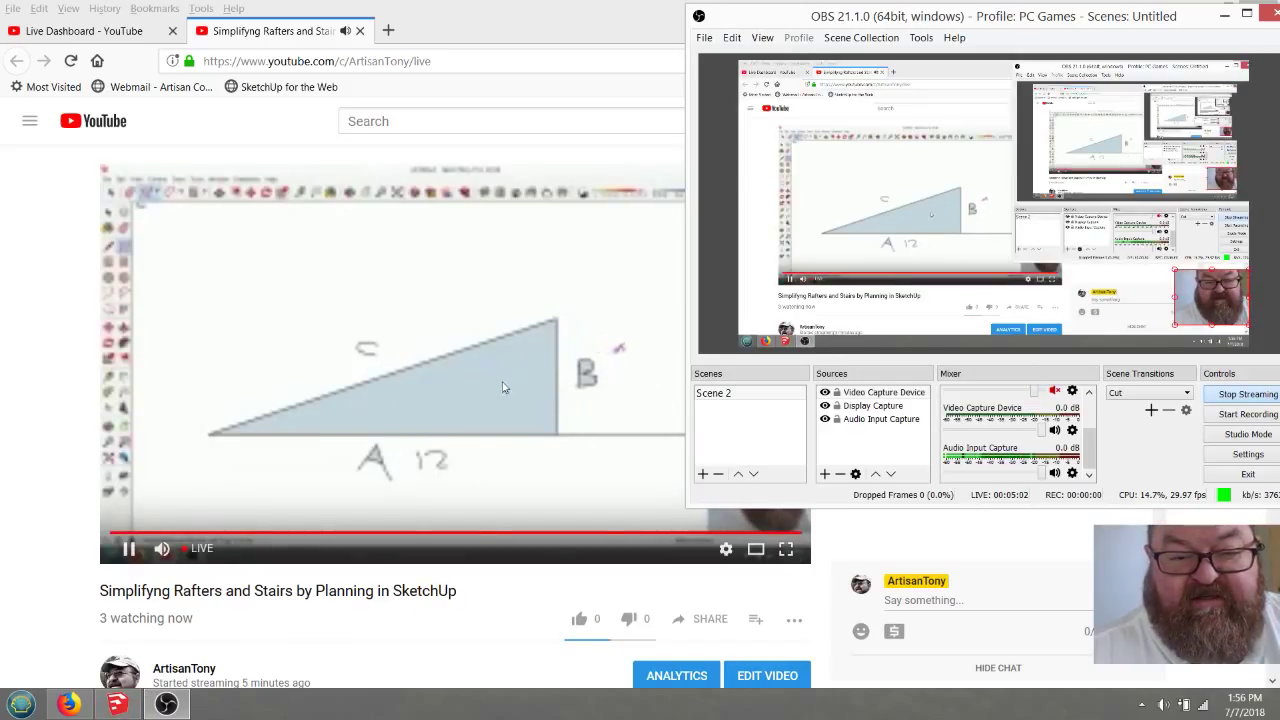
# Hide the OBS window to view the live stream on its YouTube page
pyautogui.click(167, 705)
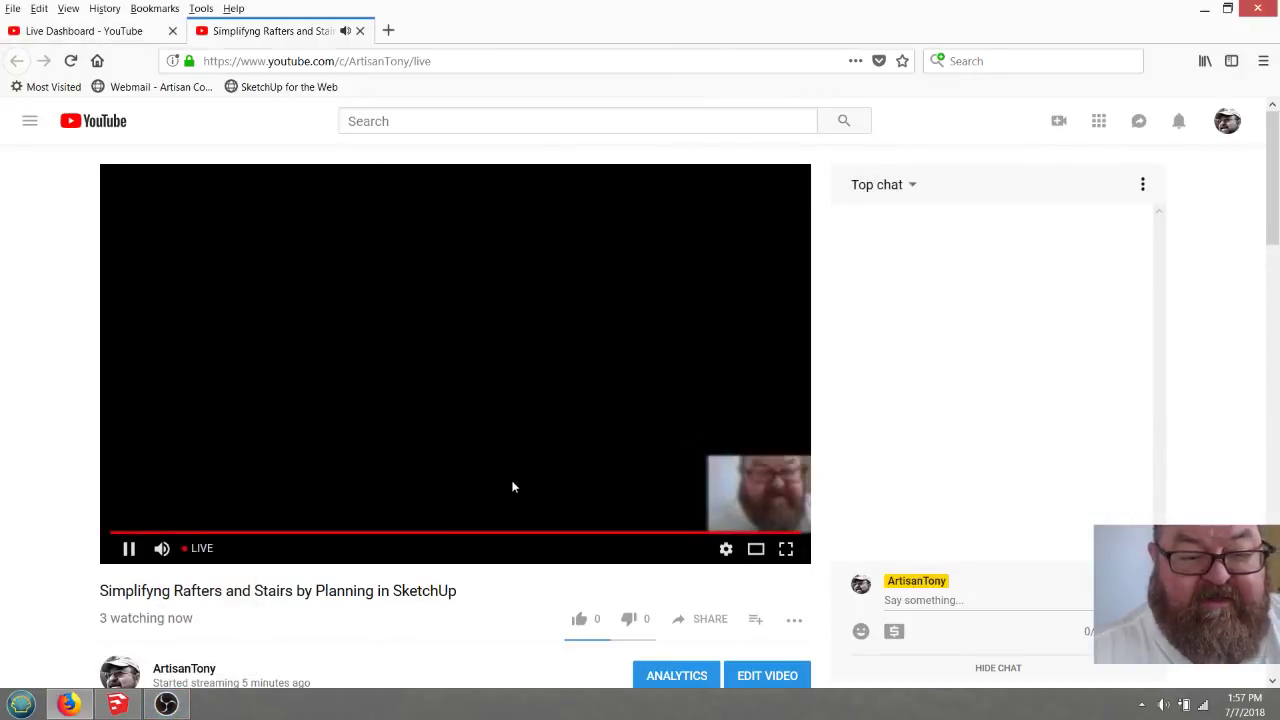
# Switch back to SketchUp and handwrite 144 beside the 12 and 16 beside the 4 with the Freehand tool
pyautogui.click(88, 705)
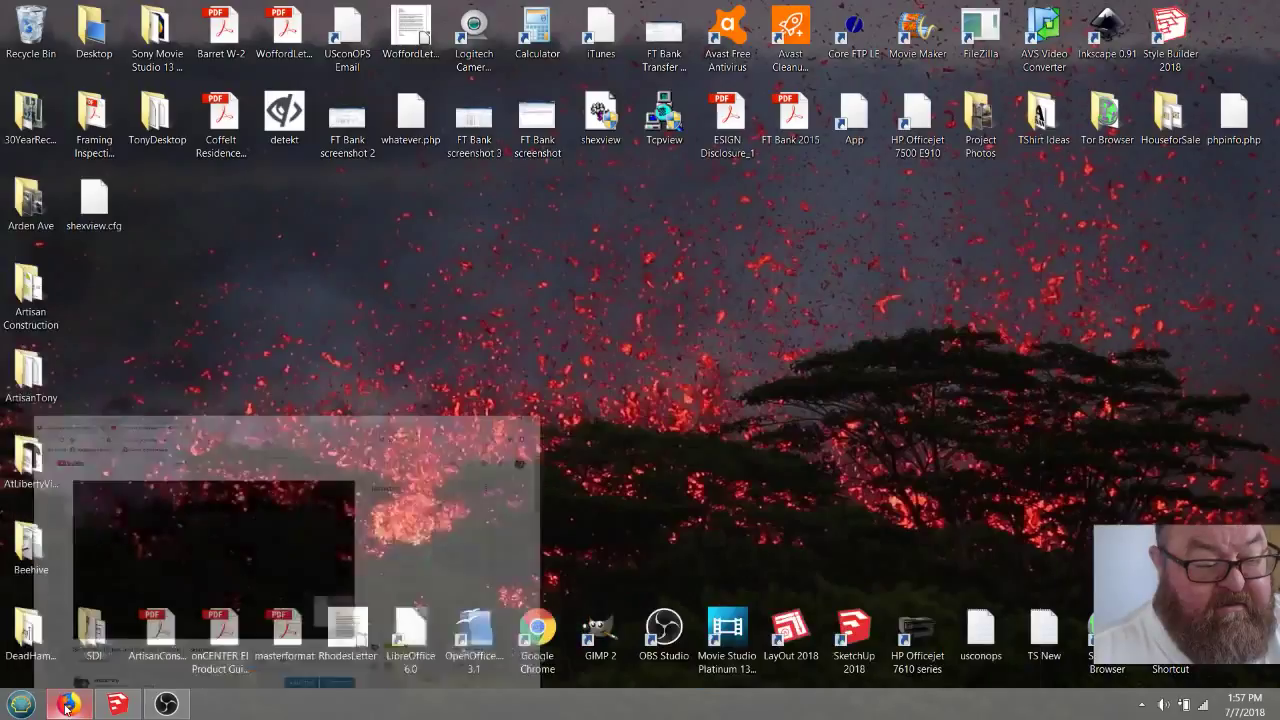
pyautogui.click(117, 705)
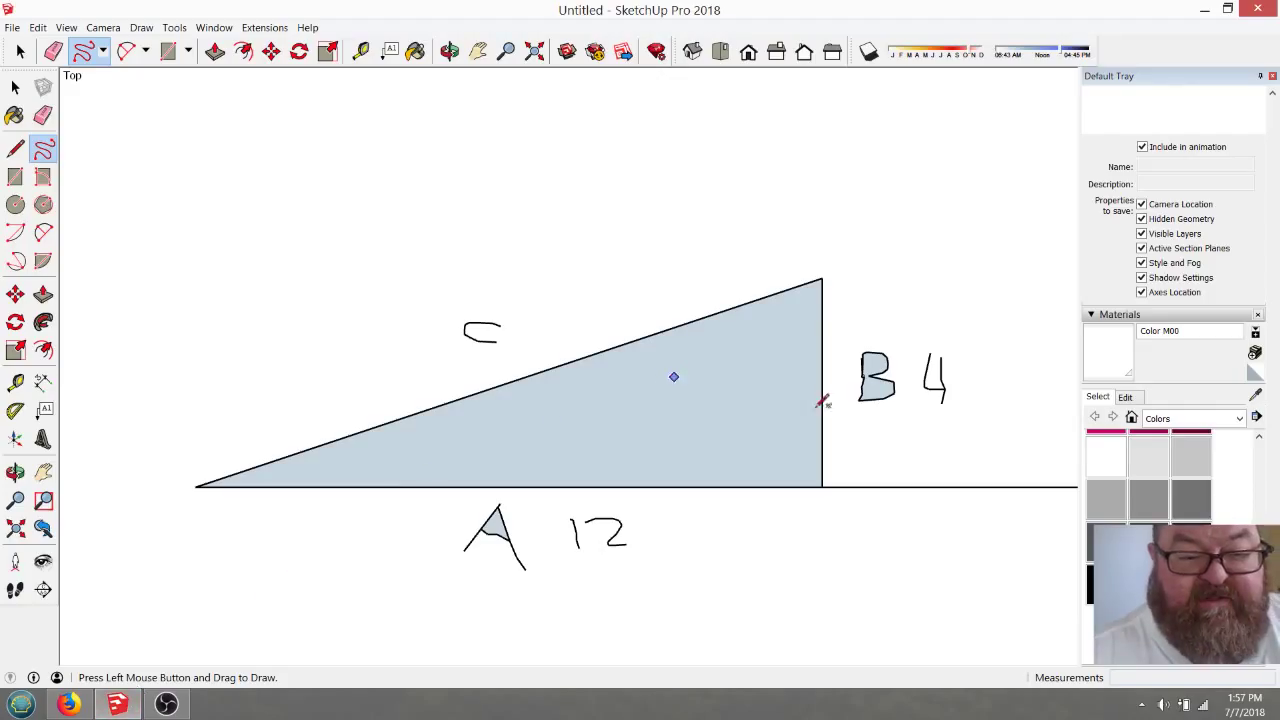
pyautogui.scroll(-1, 509, 409)
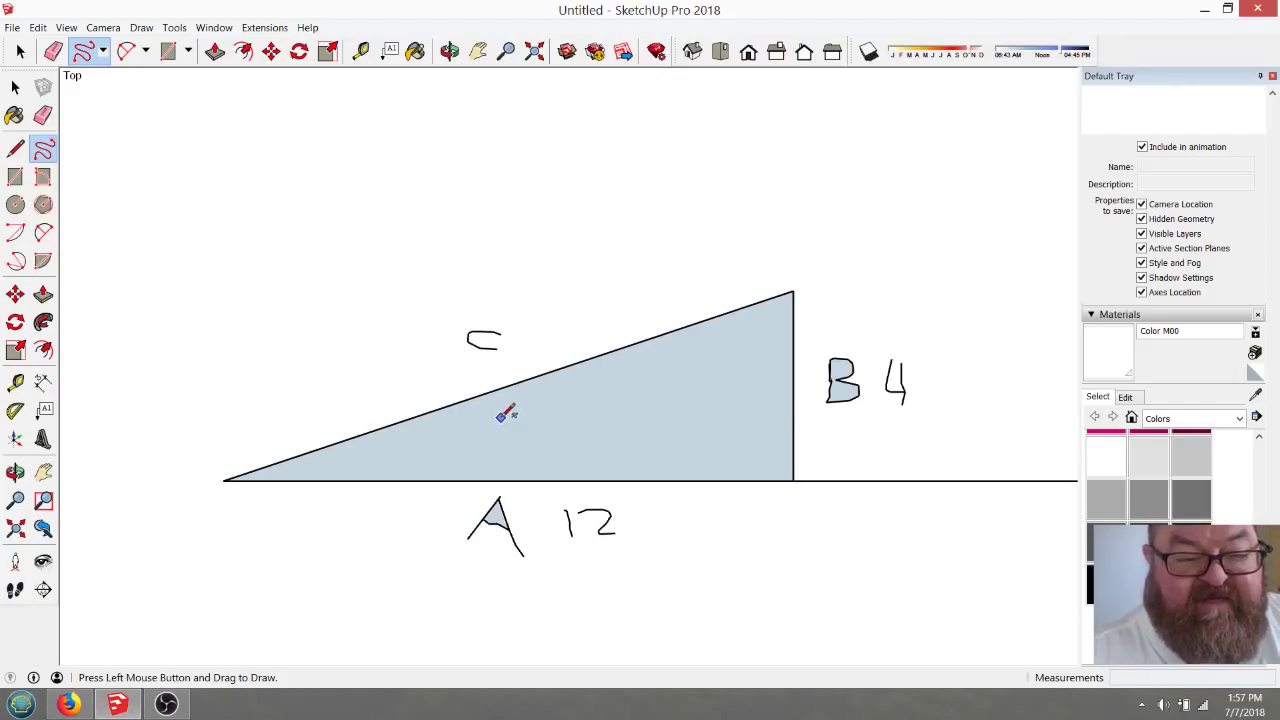
pyautogui.scroll(1, 640, 522)
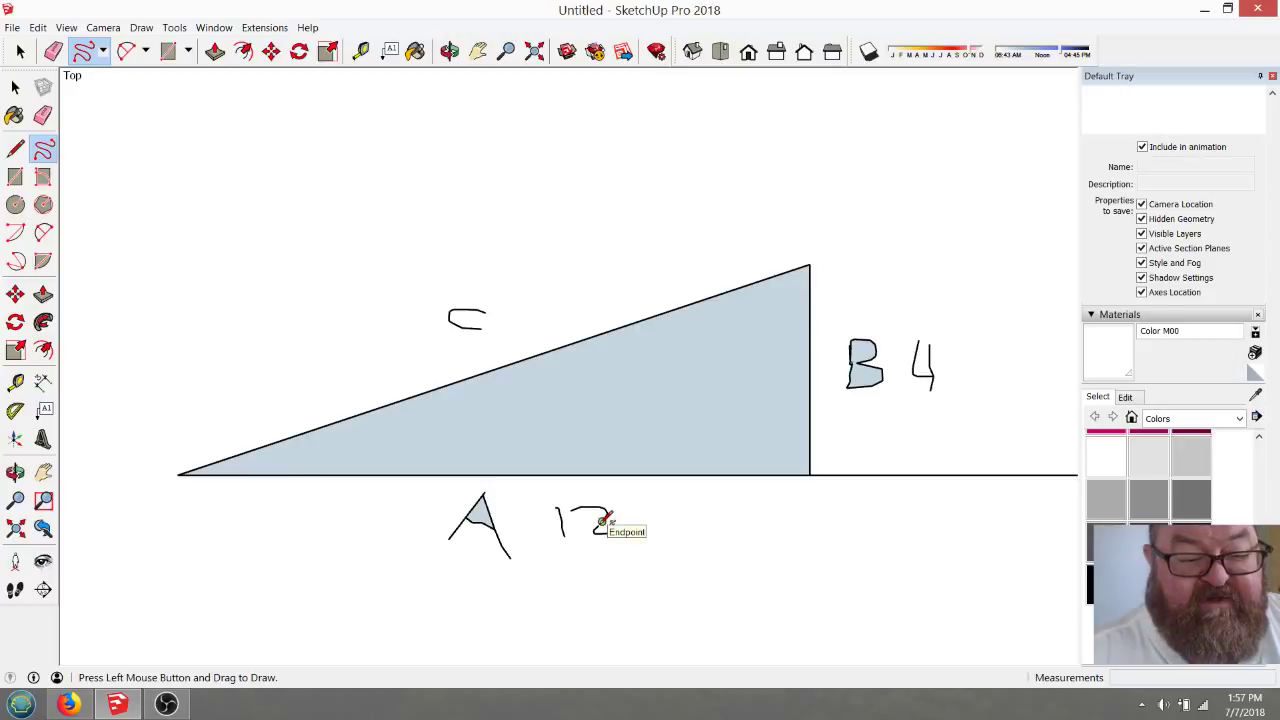
pyautogui.moveTo(663, 508)
pyautogui.mouseDown()
pyautogui.moveTo(700, 530)
pyautogui.moveTo(701, 550)
pyautogui.moveTo(708, 518)
pyautogui.moveTo(716, 534)
pyautogui.moveTo(726, 513)
pyautogui.moveTo(726, 555)
pyautogui.mouseUp()
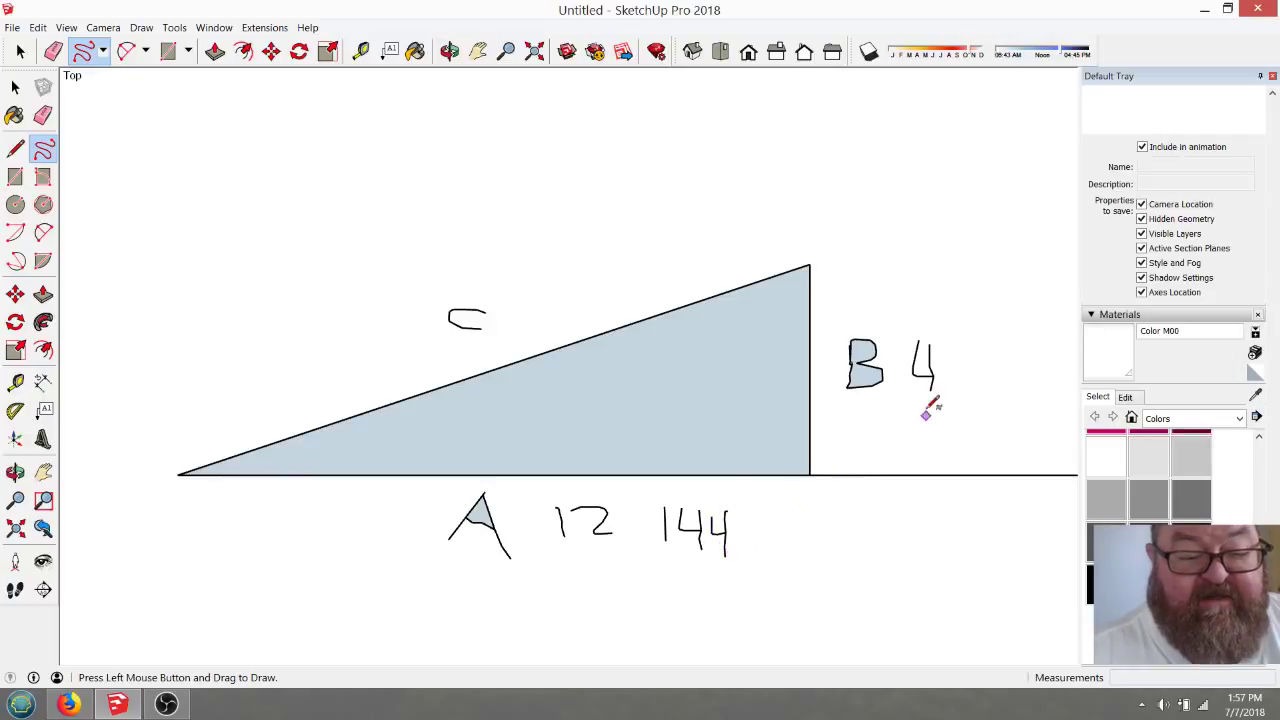
pyautogui.moveTo(978, 340)
pyautogui.mouseDown()
pyautogui.moveTo(978, 370)
pyautogui.moveTo(991, 353)
pyautogui.moveTo(1006, 357)
pyautogui.moveTo(996, 366)
pyautogui.mouseUp()
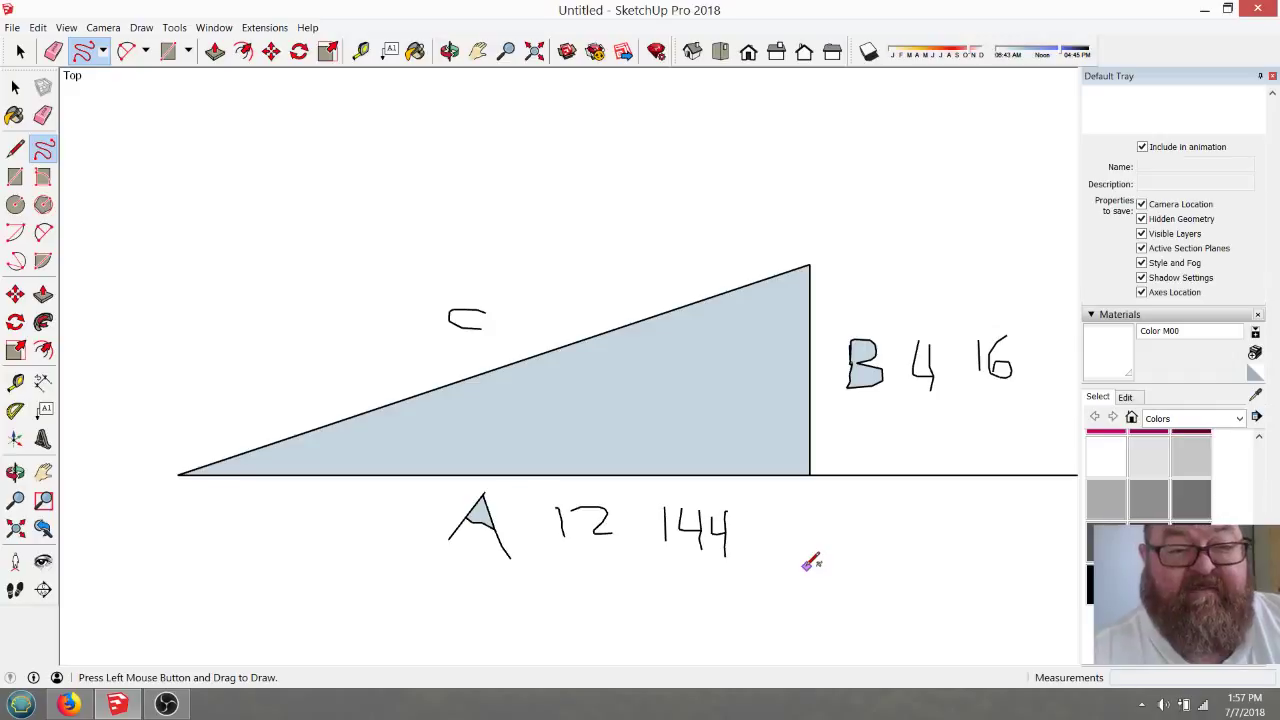
# Check the stream in OBS, return to SketchUp and measure the triangle's sloped side with the Tape Measure
pyautogui.click(166, 704)
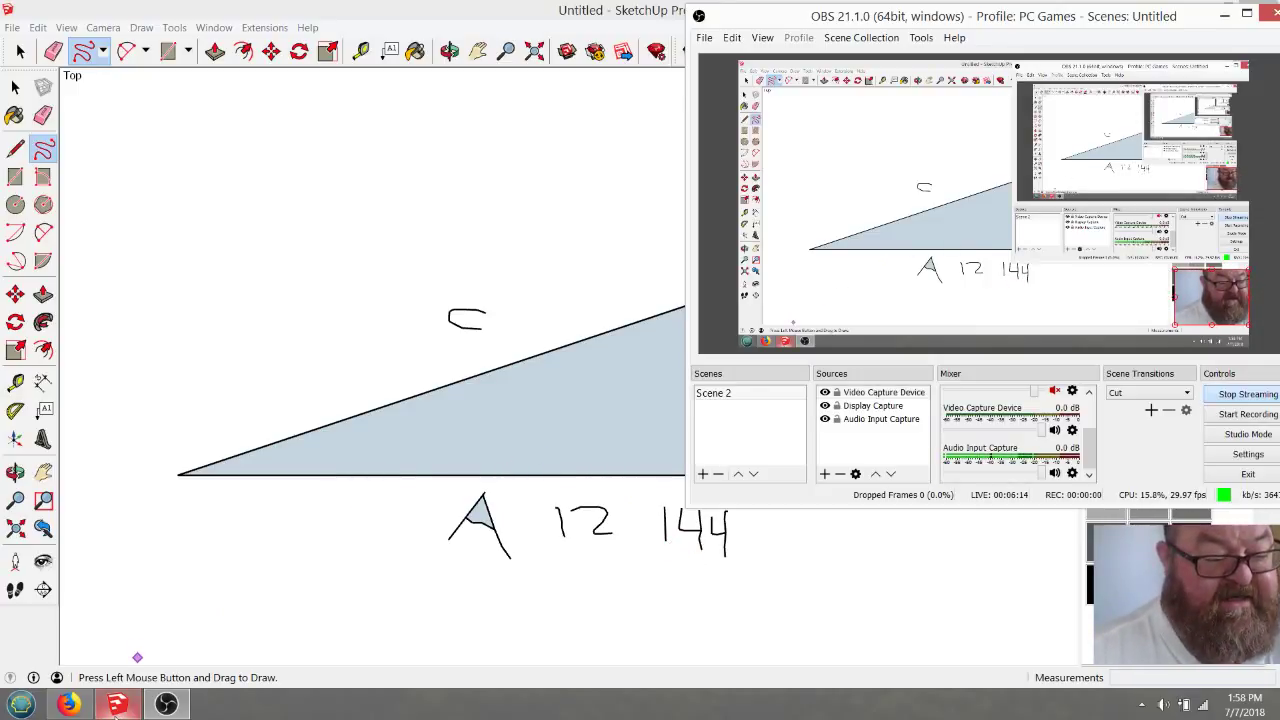
pyautogui.click(137, 657)
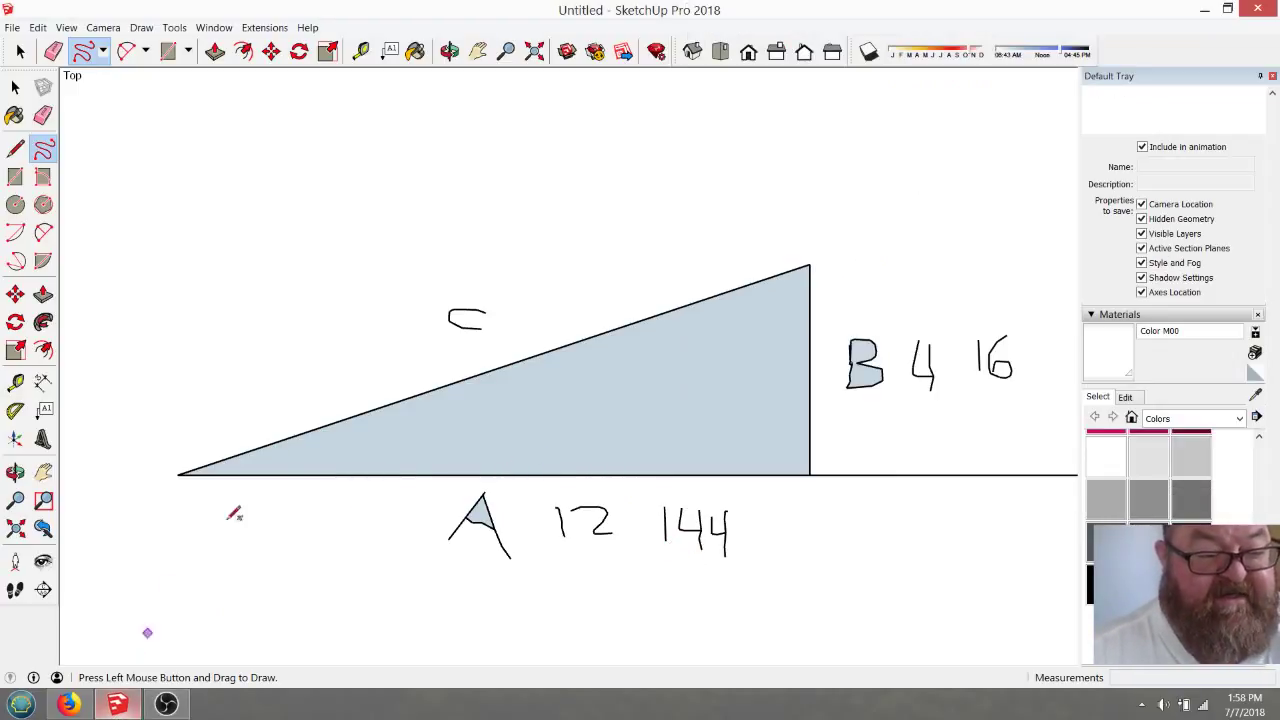
pyautogui.click(362, 52)
pyautogui.click(178, 474)
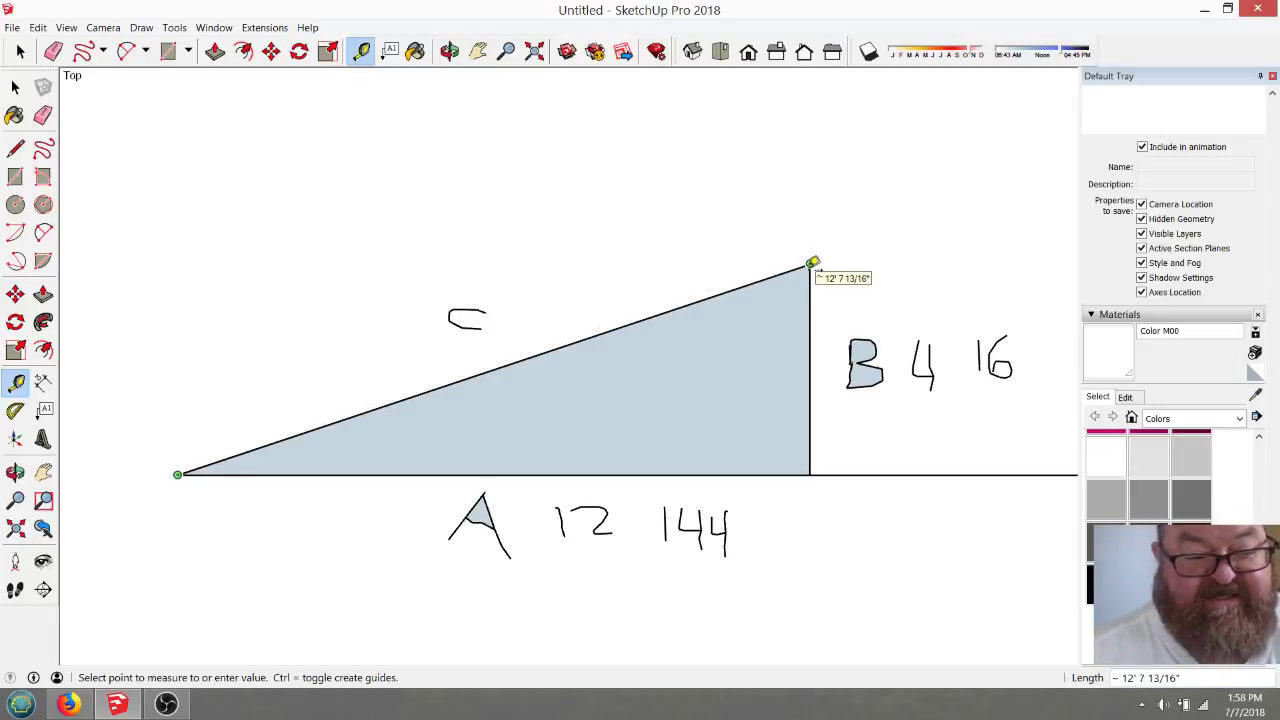
pyautogui.click(680, 206)
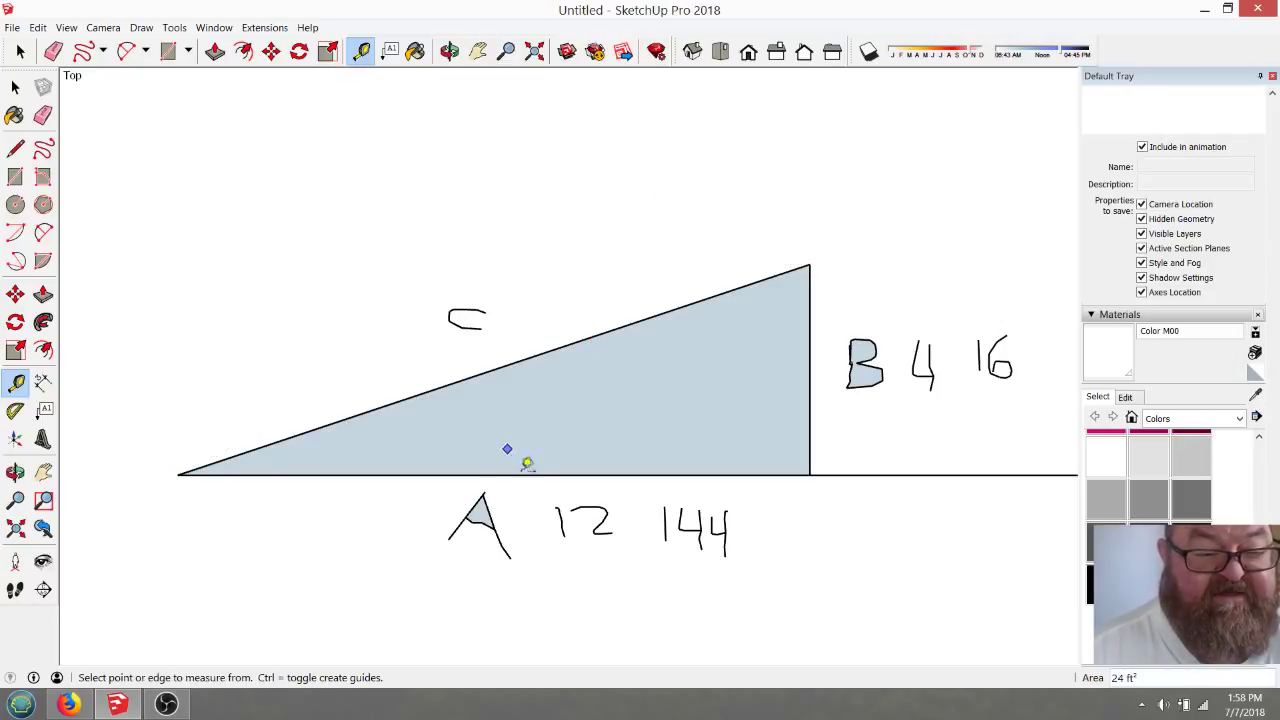
pyautogui.scroll(1, 549, 551)
pyautogui.scroll(-1, 704, 398)
pyautogui.scroll(1, 543, 500)
pyautogui.scroll(-1, 610, 460)
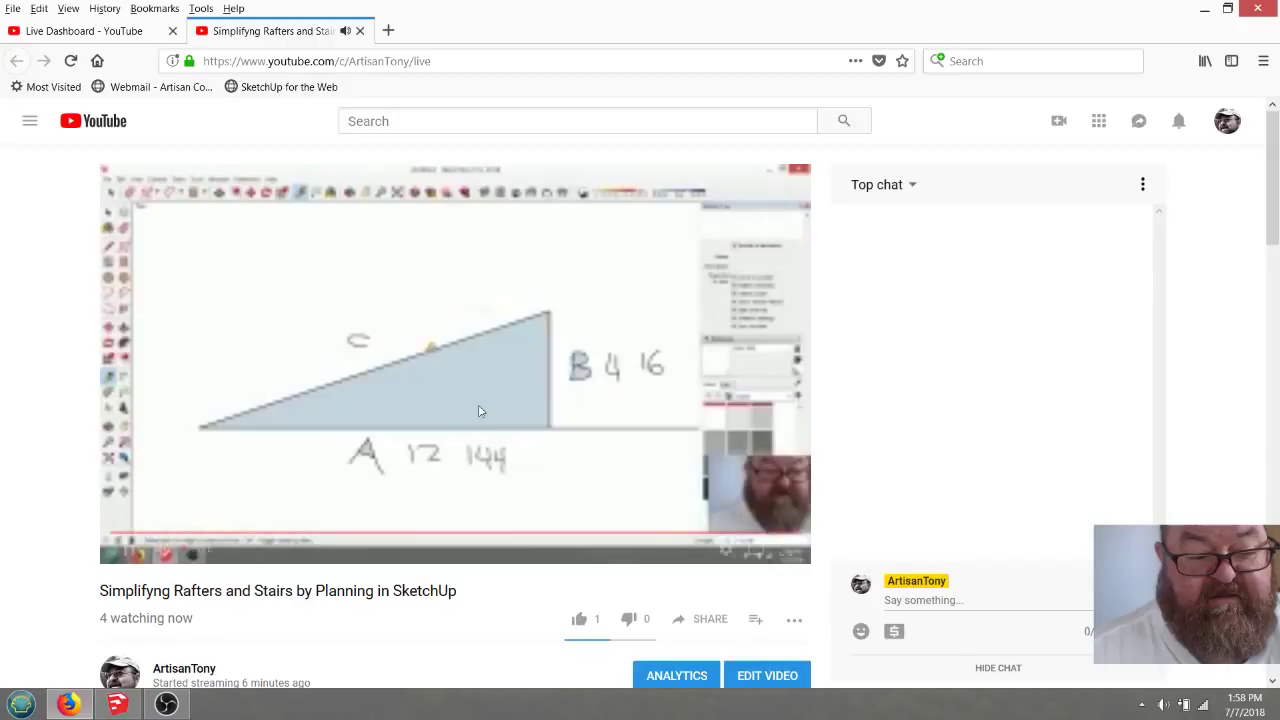
# Check the OBS streaming status over the live YouTube page and switch back to SketchUp
pyautogui.hotkey('alt', 'Tab')
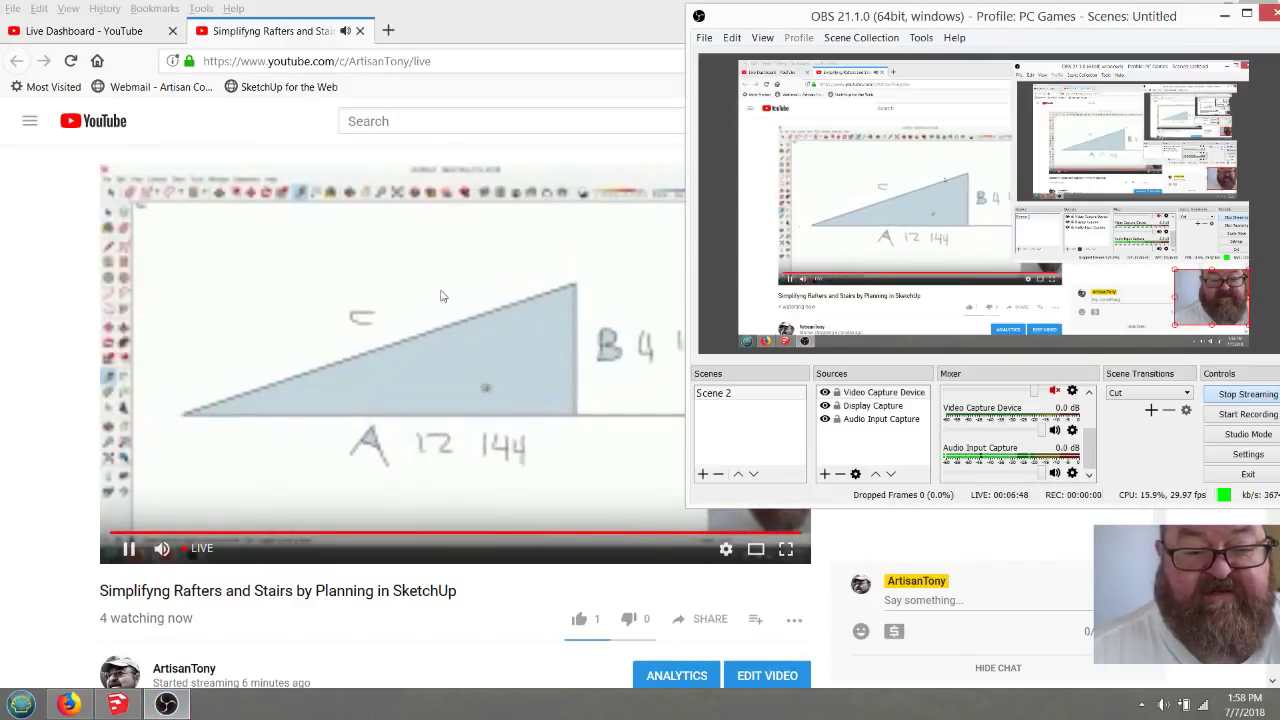
pyautogui.click(68, 704)
pyautogui.click(117, 704)
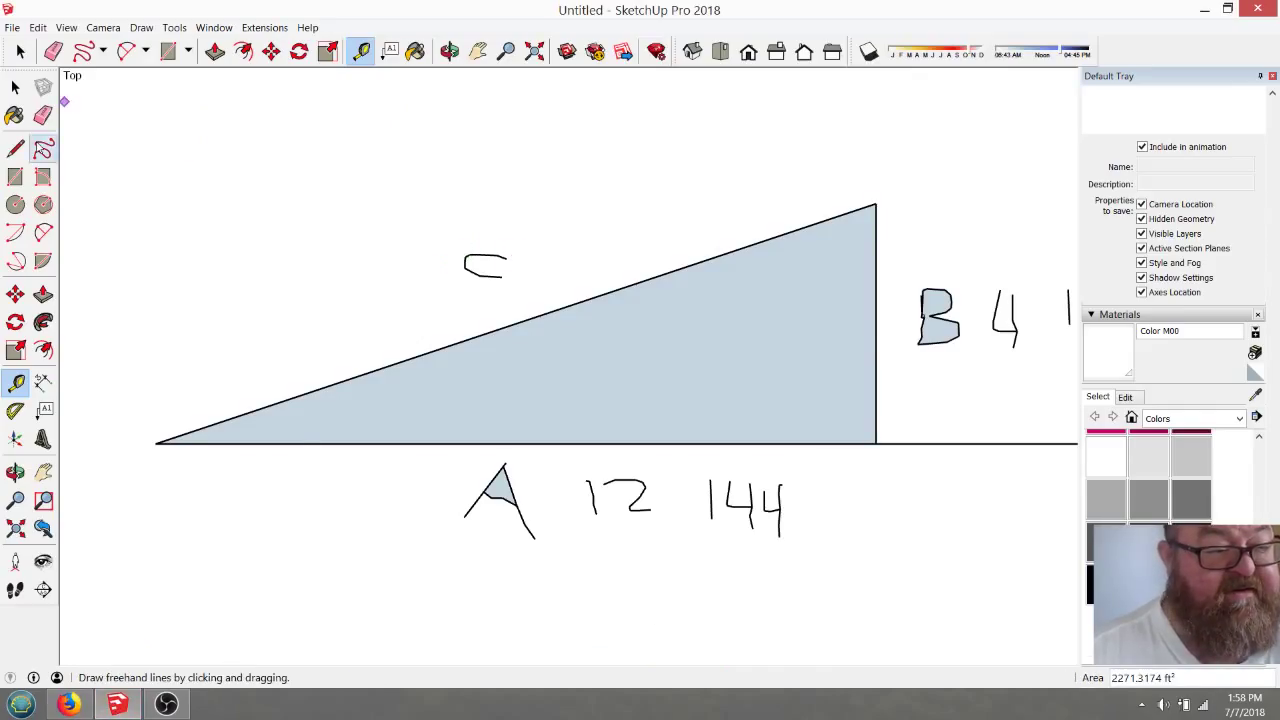
# Erase the handwritten C, A, 12, 144, B and 4 around the triangle, plus the 1 of the 16
pyautogui.click(43, 115)
pyautogui.moveTo(512, 262); pyautogui.dragTo(470, 244)
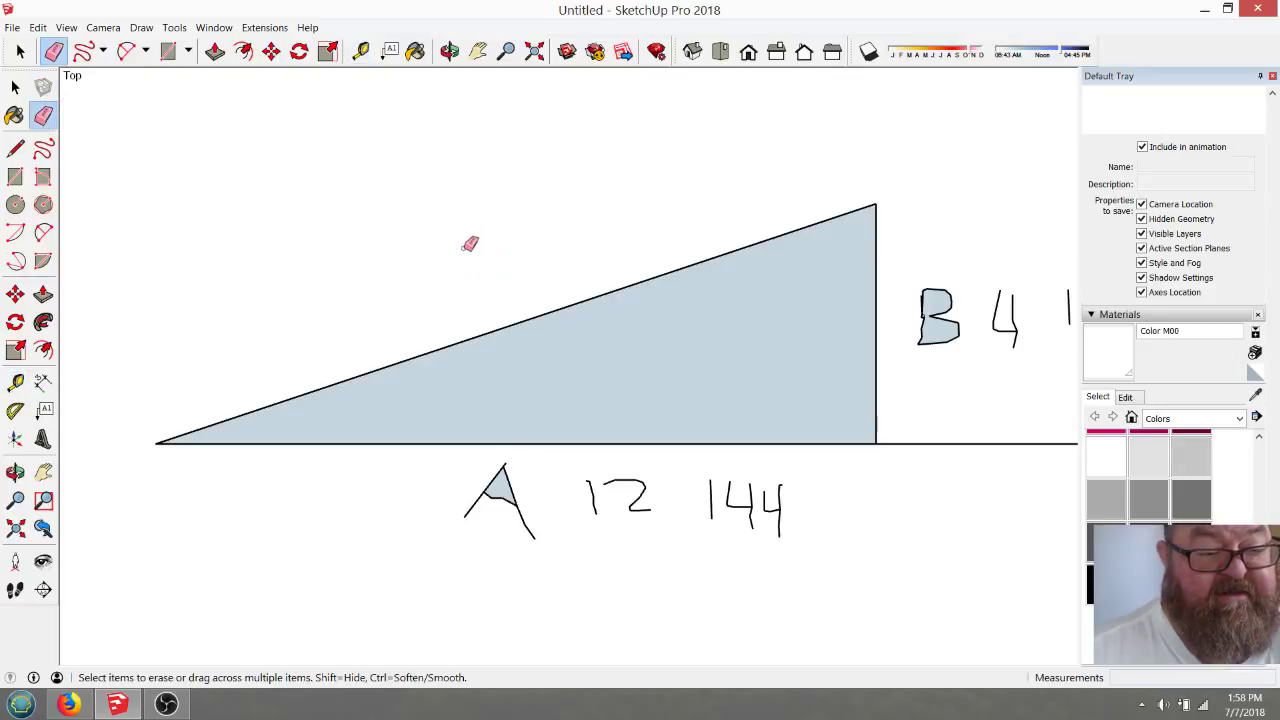
pyautogui.moveTo(477, 480)
pyautogui.mouseDown()
pyautogui.moveTo(785, 486)
pyautogui.moveTo(503, 485)
pyautogui.mouseUp()
pyautogui.moveTo(638, 500)
pyautogui.mouseDown()
pyautogui.moveTo(490, 505)
pyautogui.moveTo(550, 472)
pyautogui.moveTo(540, 480)
pyautogui.mouseUp()
pyautogui.moveTo(709, 522); pyautogui.dragTo(736, 515)
pyautogui.moveTo(529, 528); pyautogui.dragTo(500, 492)
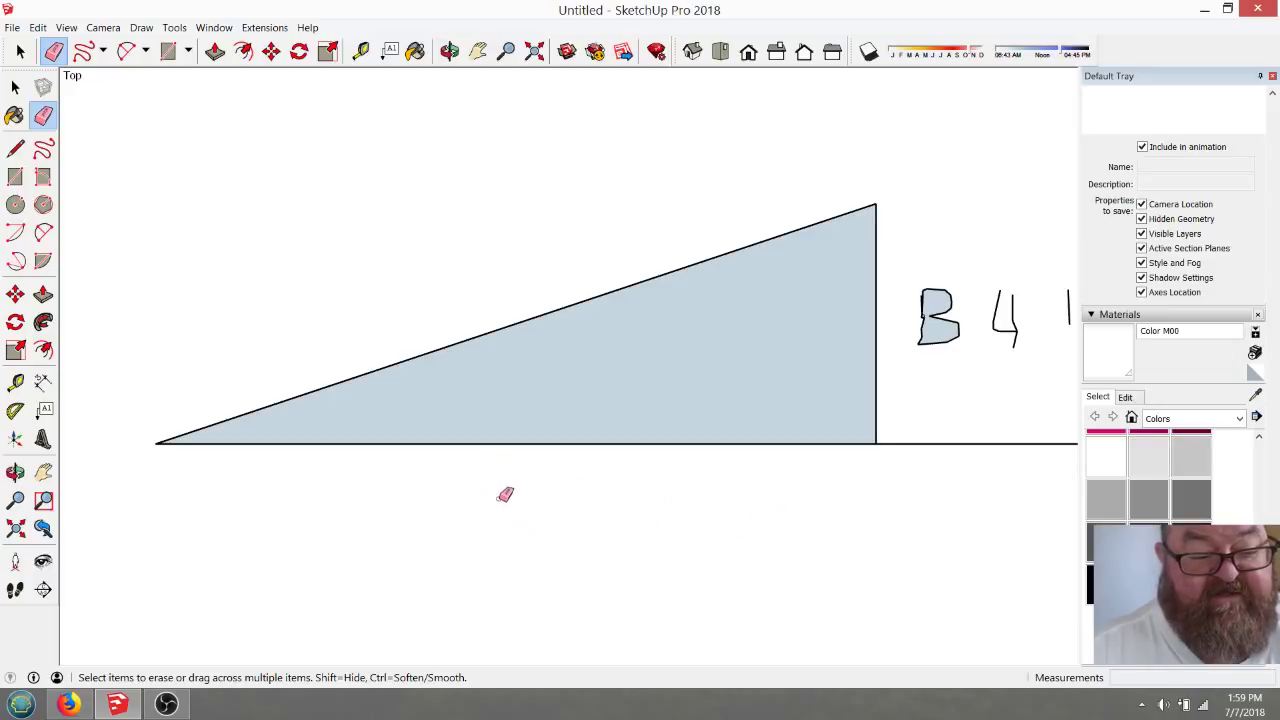
pyautogui.moveTo(996, 275); pyautogui.dragTo(940, 344)
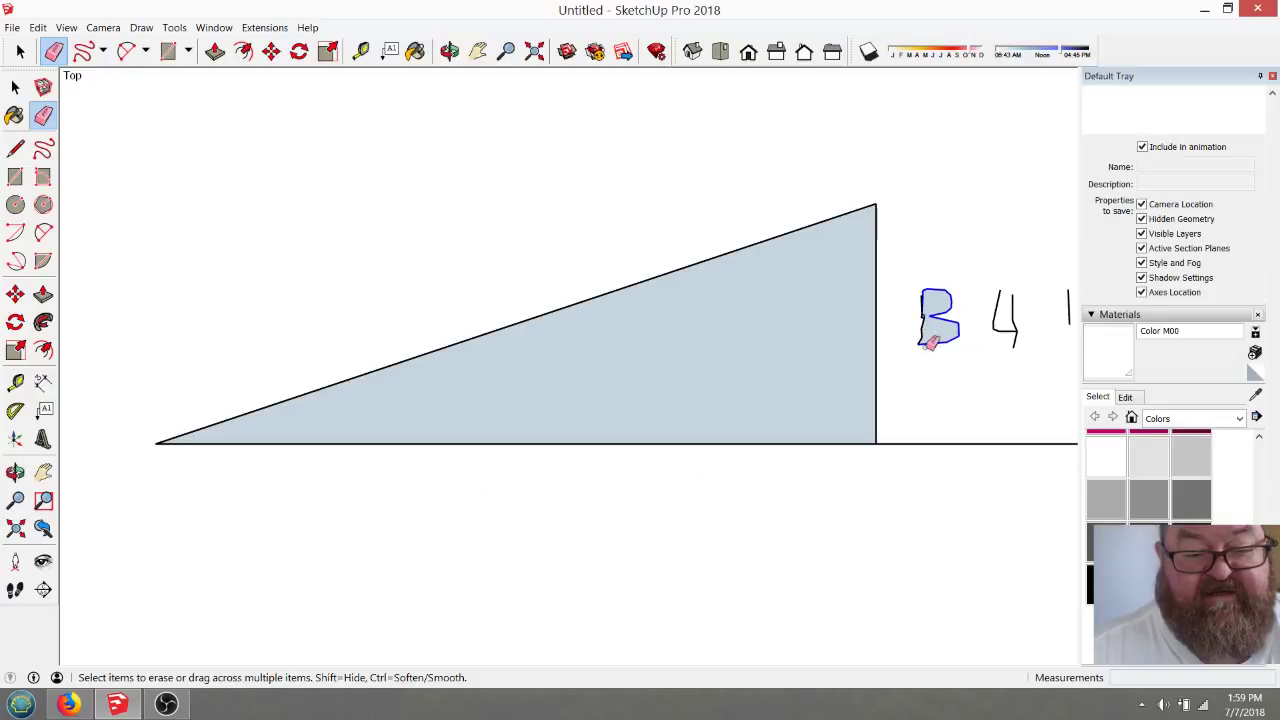
pyautogui.moveTo(1008, 362)
pyautogui.mouseDown()
pyautogui.moveTo(1043, 291)
pyautogui.moveTo(1076, 302)
pyautogui.mouseUp()
pyautogui.moveTo(921, 306); pyautogui.dragTo(944, 315)
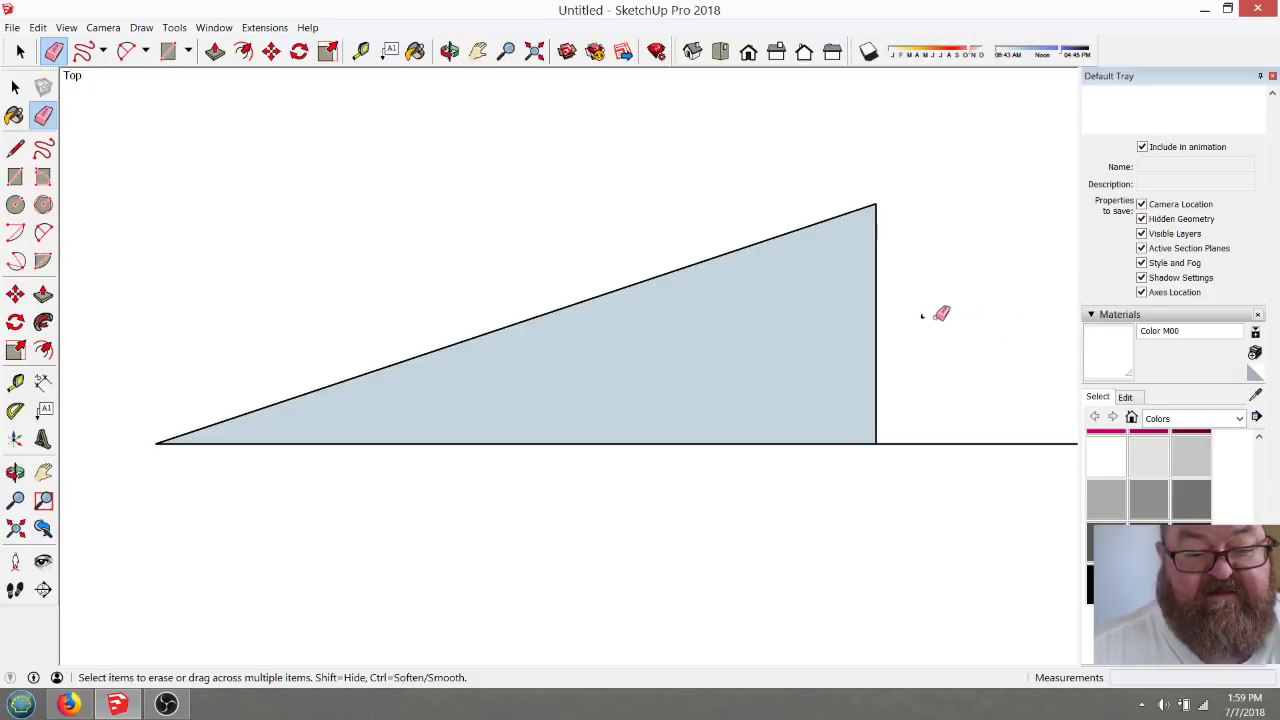
pyautogui.scroll(-3, 300, 290)
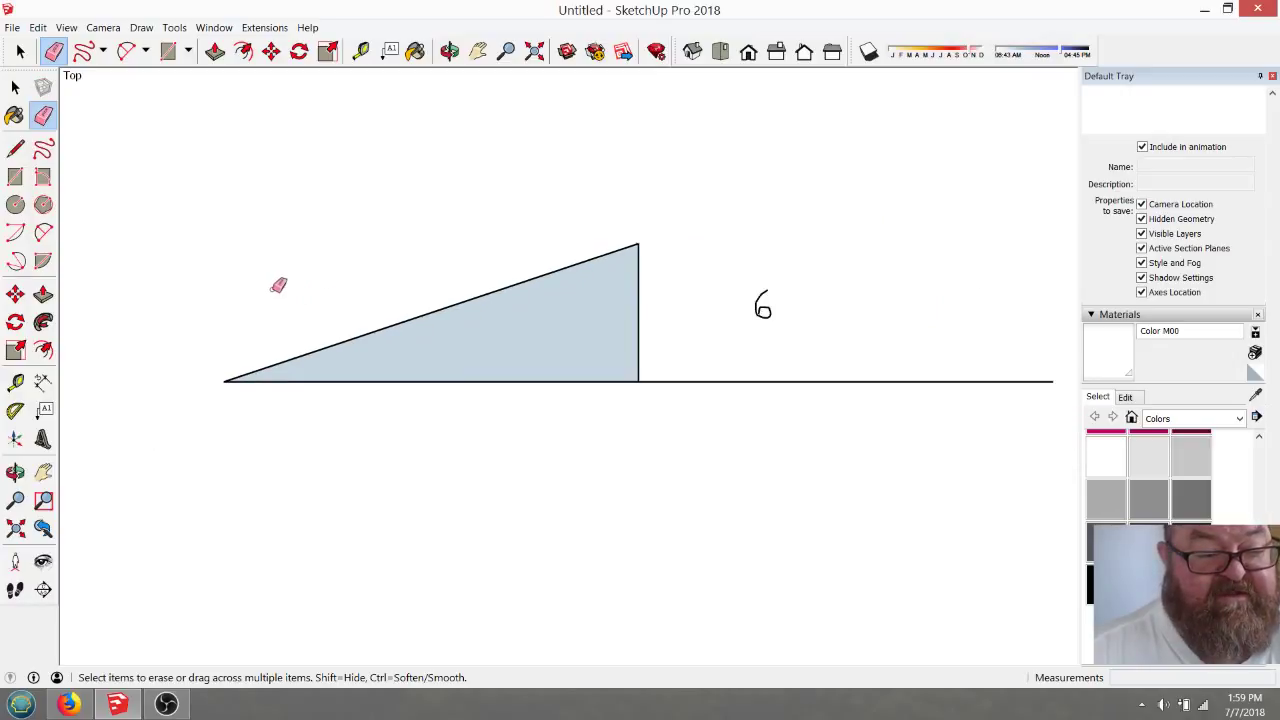
# Draw a 24' by 8' rectangle below the baseline, starting from the triangle's acute lower corner
pyautogui.click(16, 88)
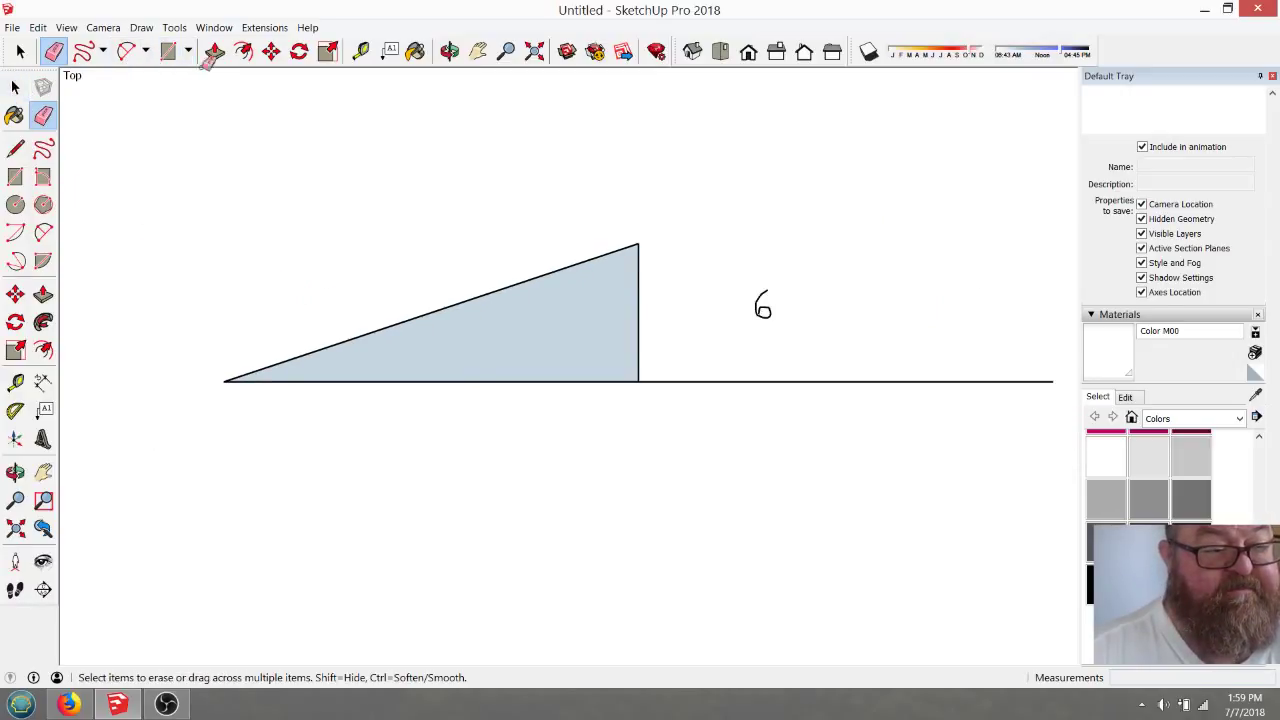
pyautogui.click(168, 51)
pyautogui.scroll(-1, 170, 295)
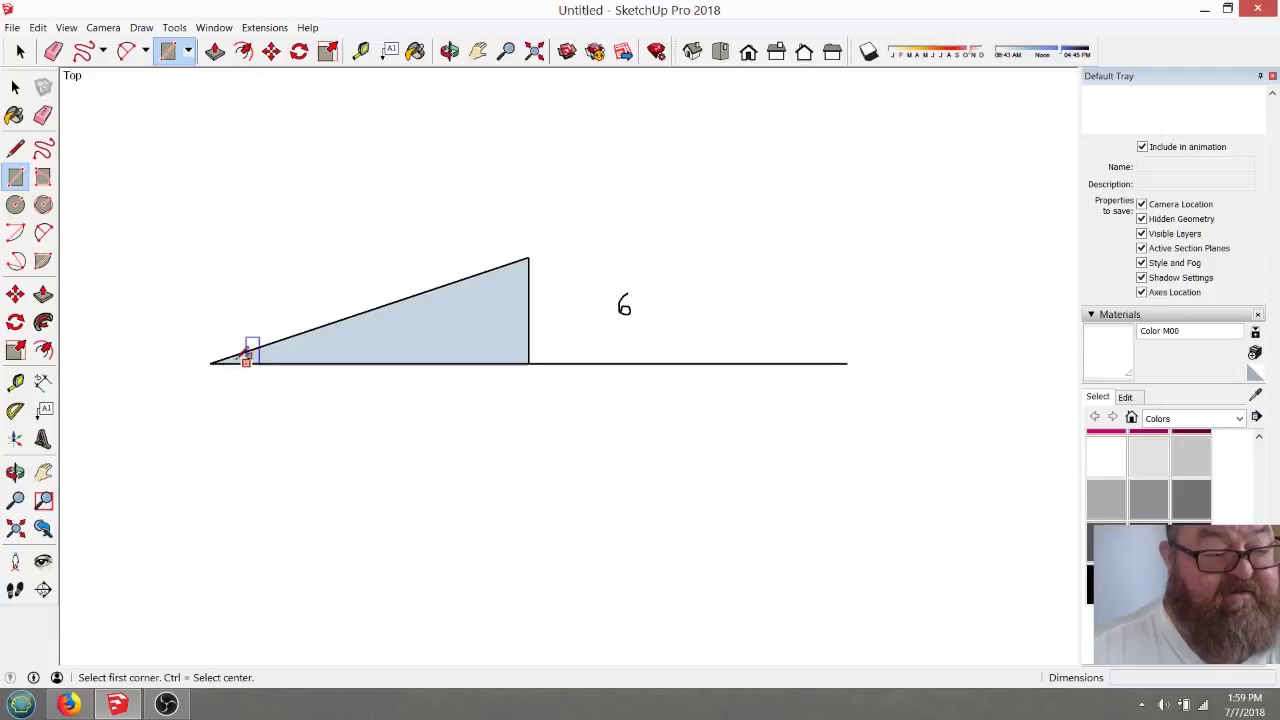
pyautogui.click(210, 363)
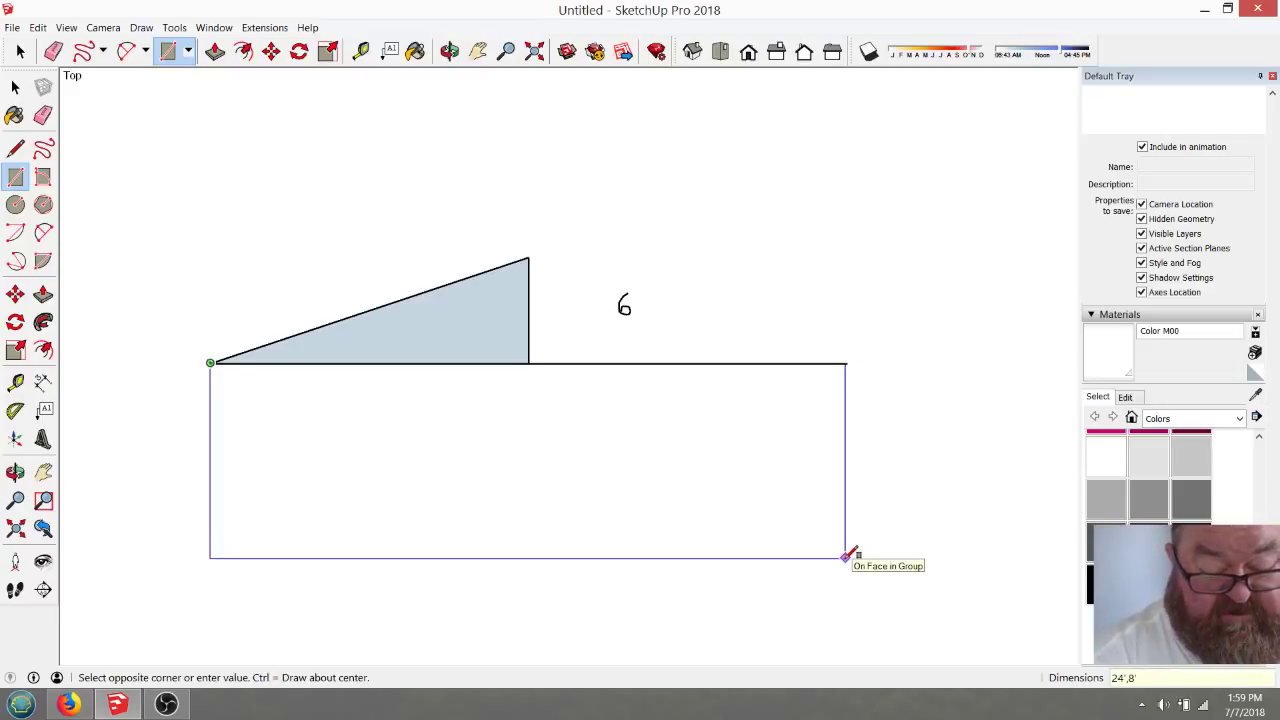
pyautogui.press('Return')
# Place a Tape Measure guide line parallel to the triangle's slope, offset 7.24" above it
pyautogui.scroll(4, 290, 340)
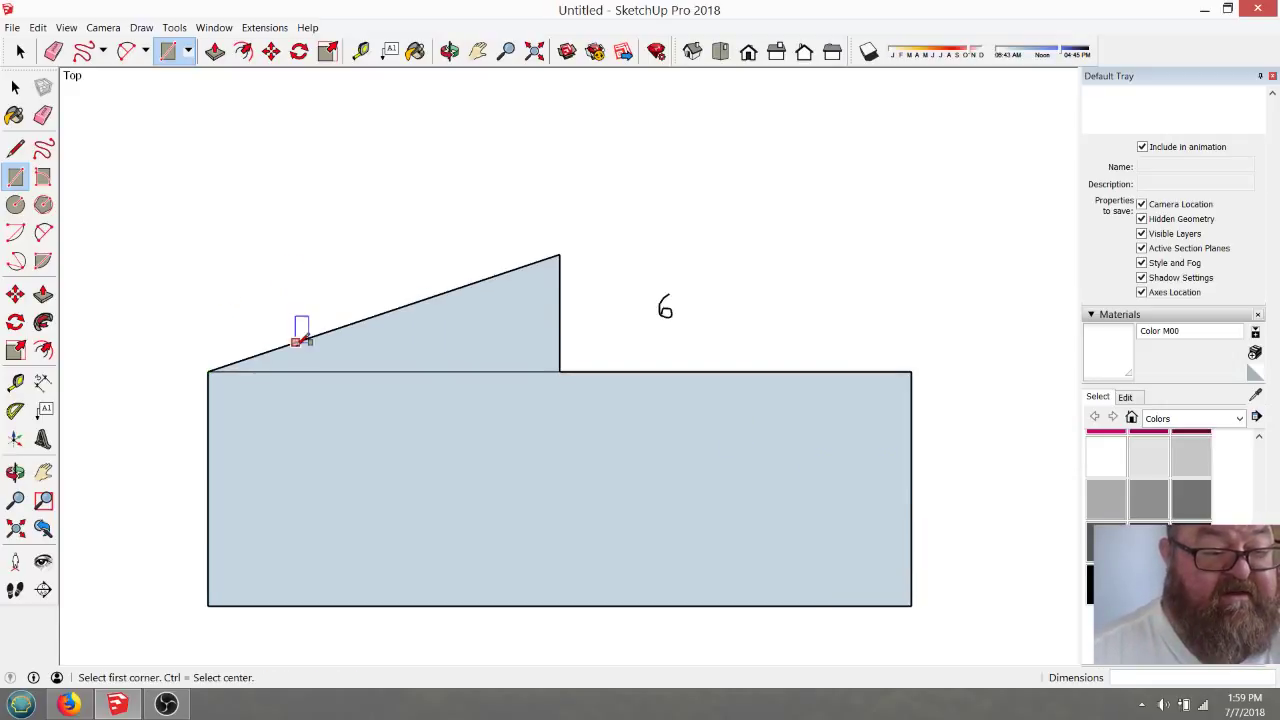
pyautogui.scroll(-1, 396, 326)
pyautogui.scroll(2, 278, 345)
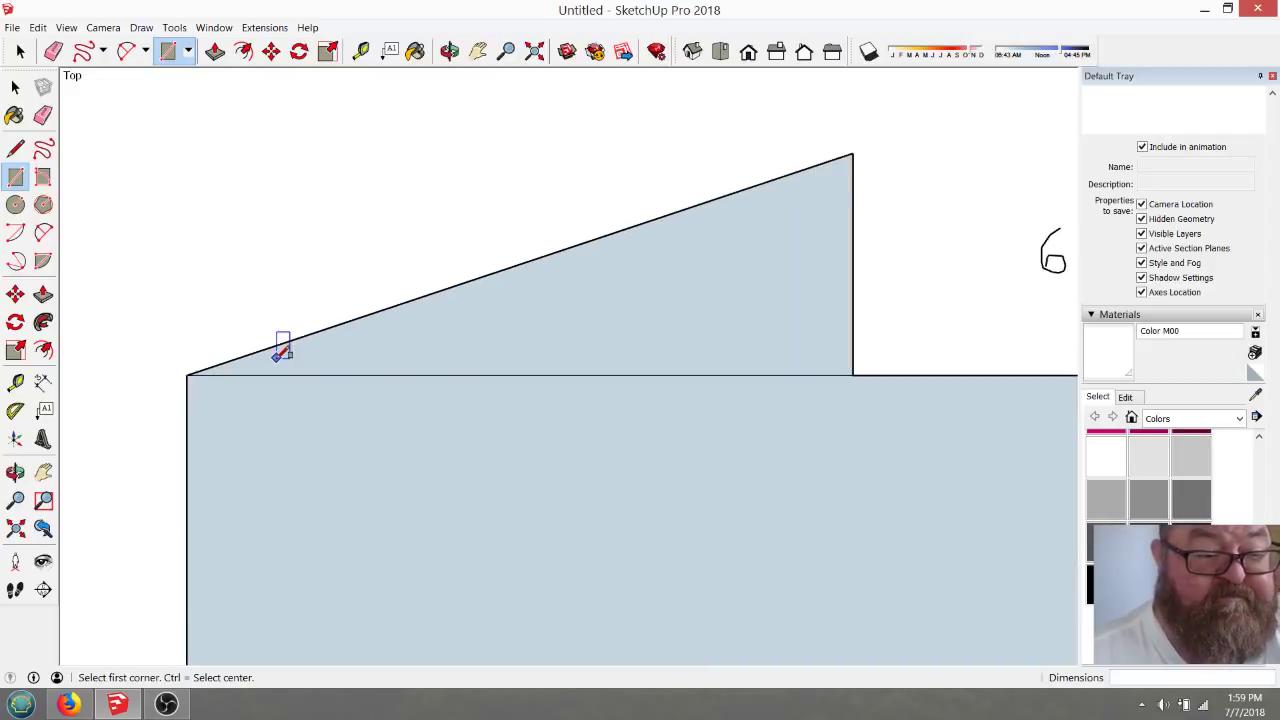
pyautogui.scroll(1, 272, 296)
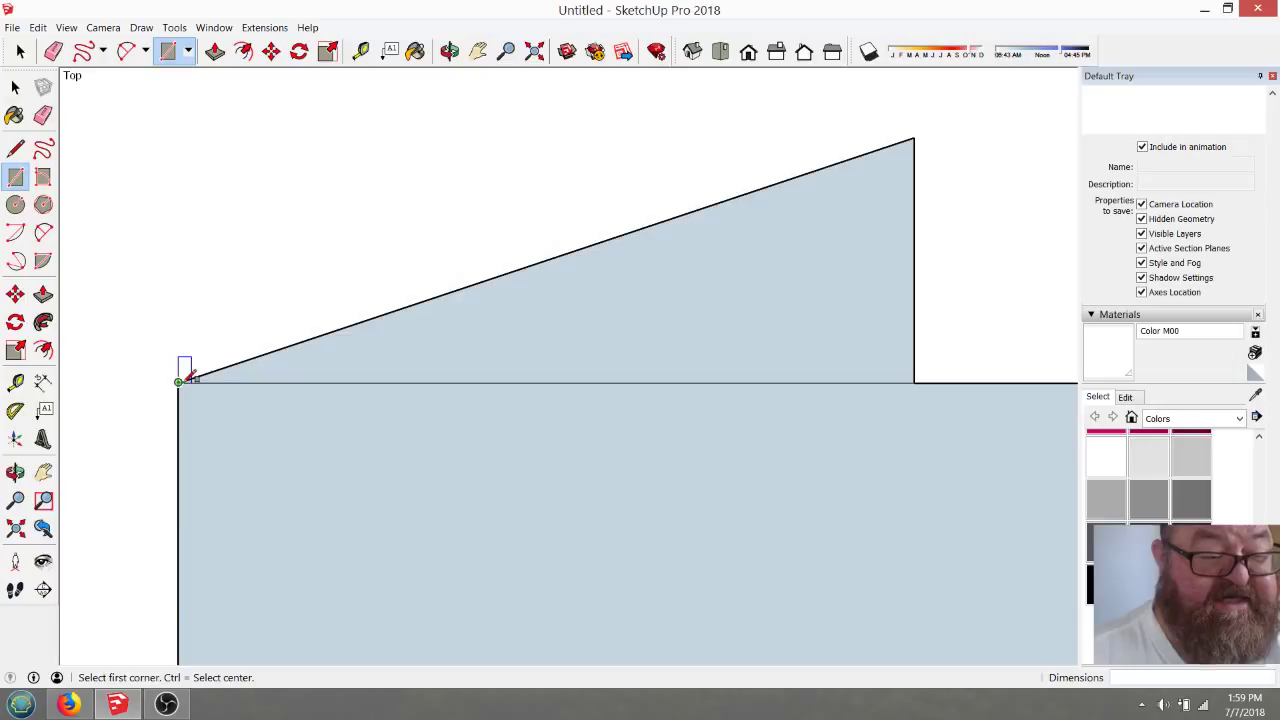
pyautogui.click(360, 51)
pyautogui.scroll(1, 505, 330)
pyautogui.scroll(-1, 508, 374)
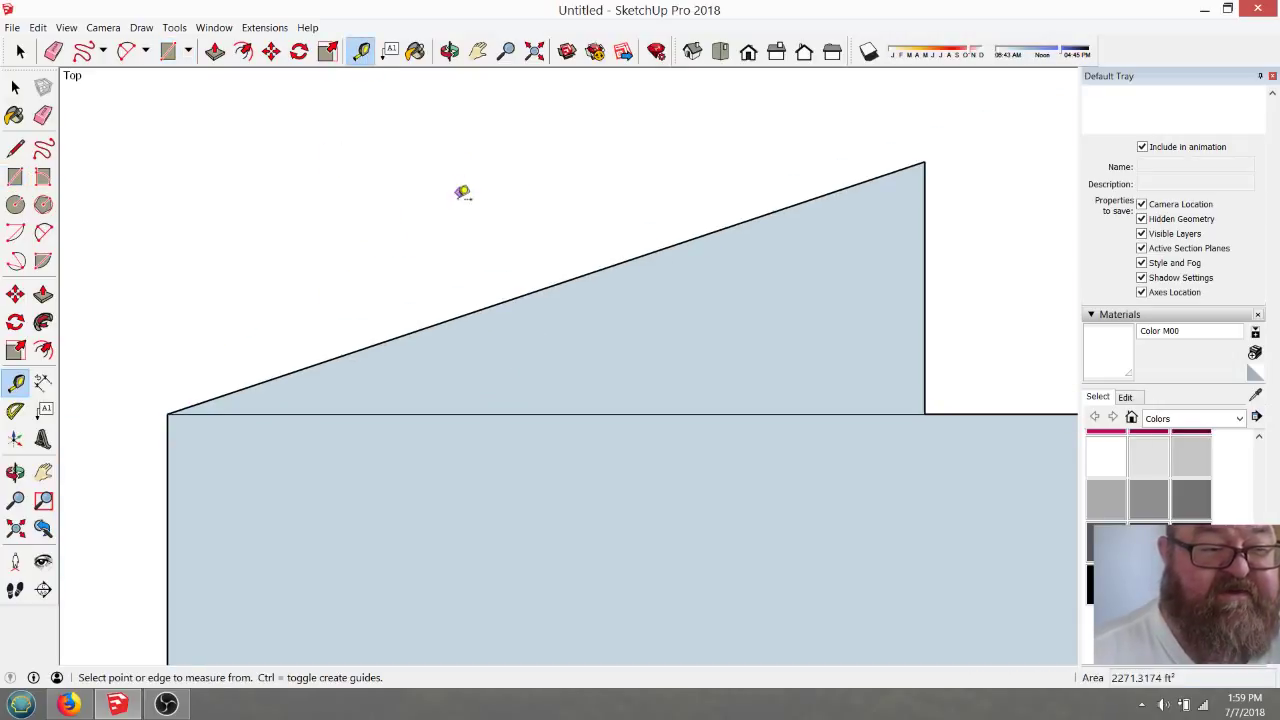
pyautogui.click(547, 287)
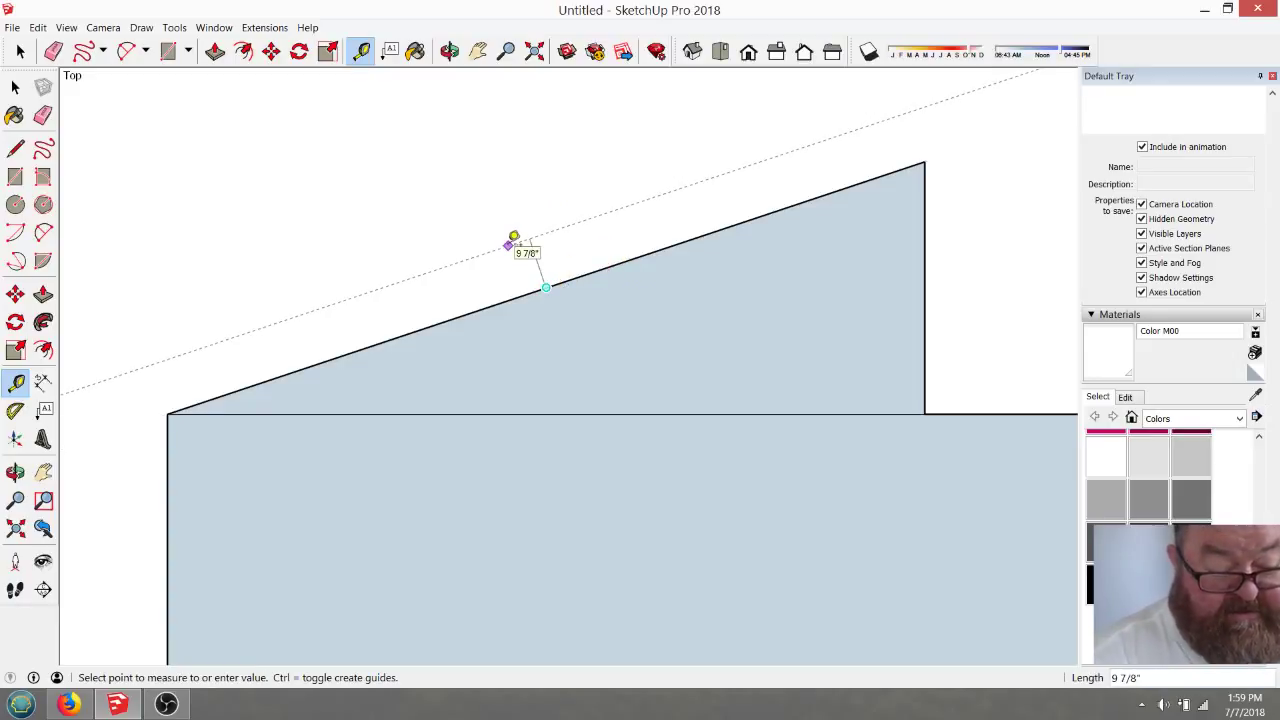
pyautogui.write('7.2')
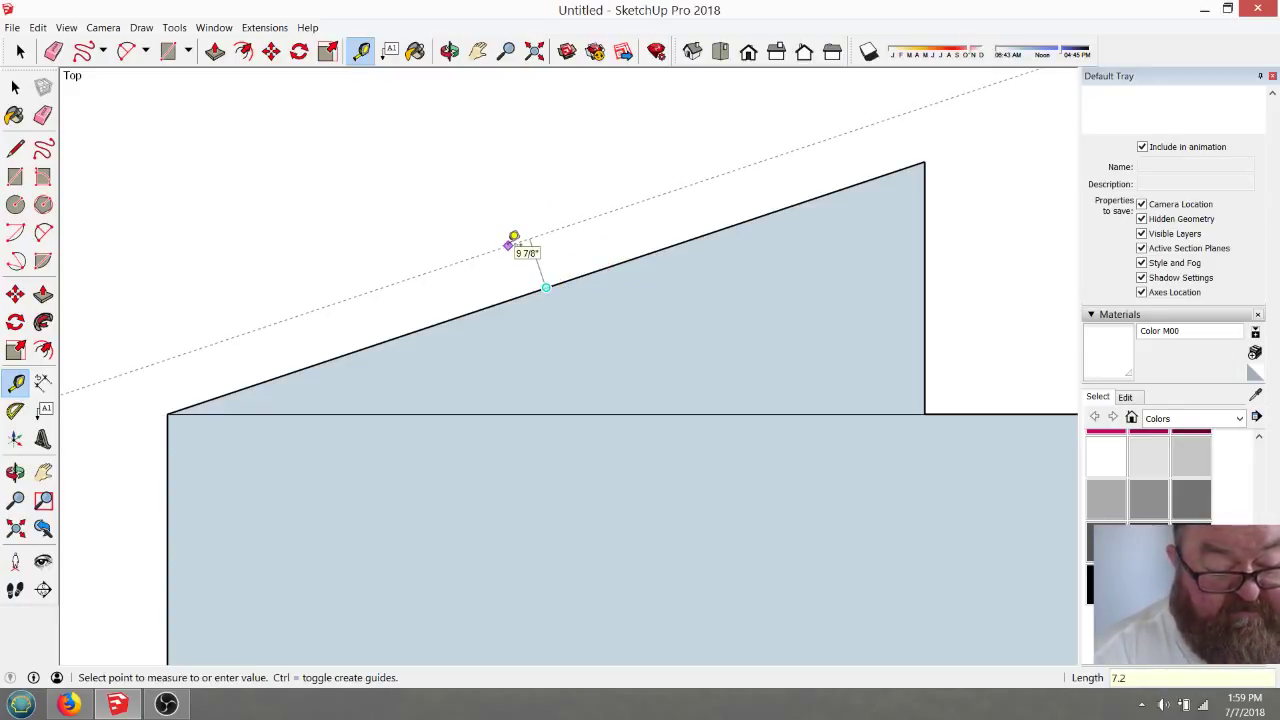
pyautogui.write('4')
pyautogui.press('Return')
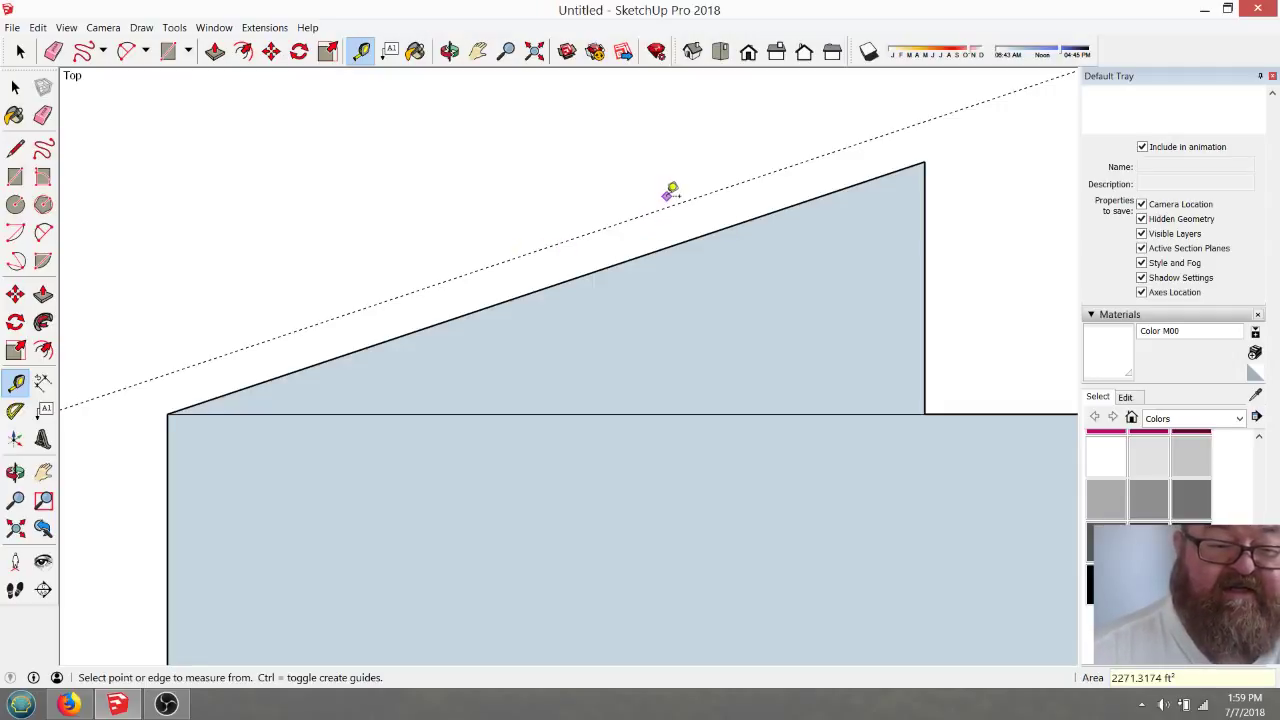
# Draw a line along the sloped guide from beyond the outer wall corner to just past the triangle's peak
pyautogui.scroll(-1, 420, 266)
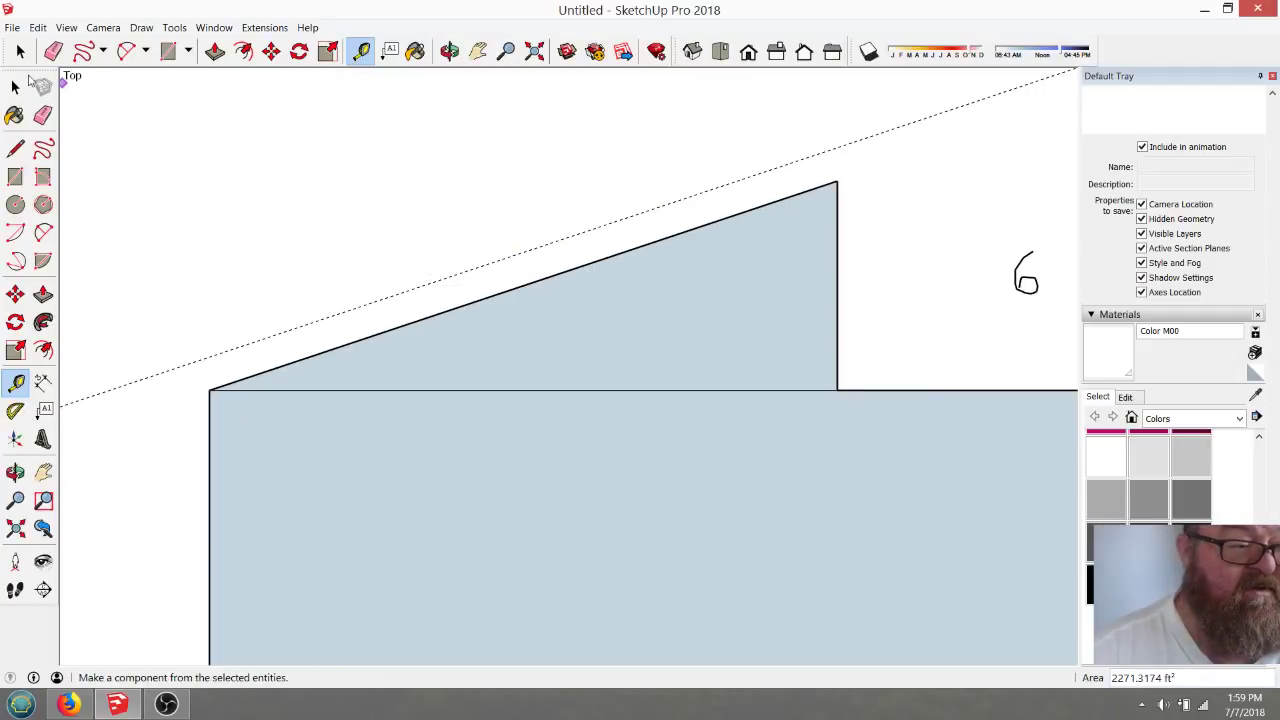
pyautogui.click(15, 148)
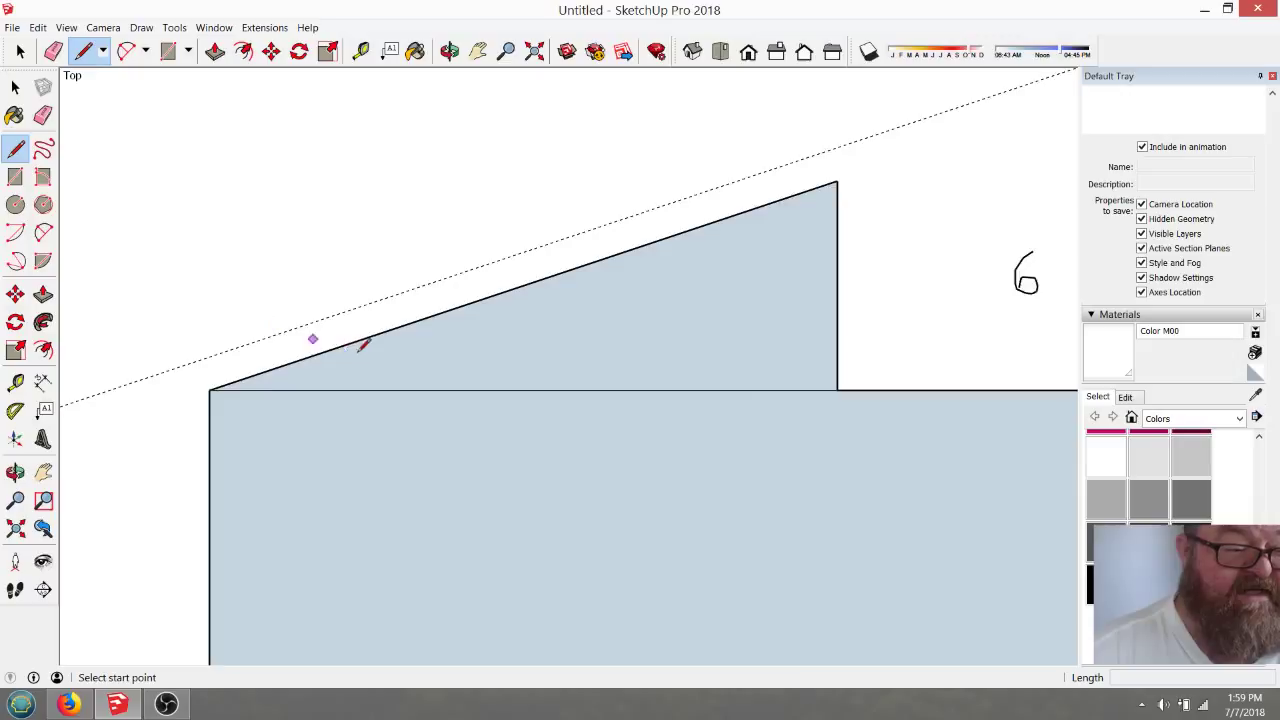
pyautogui.scroll(-1, 355, 345)
pyautogui.click(106, 396)
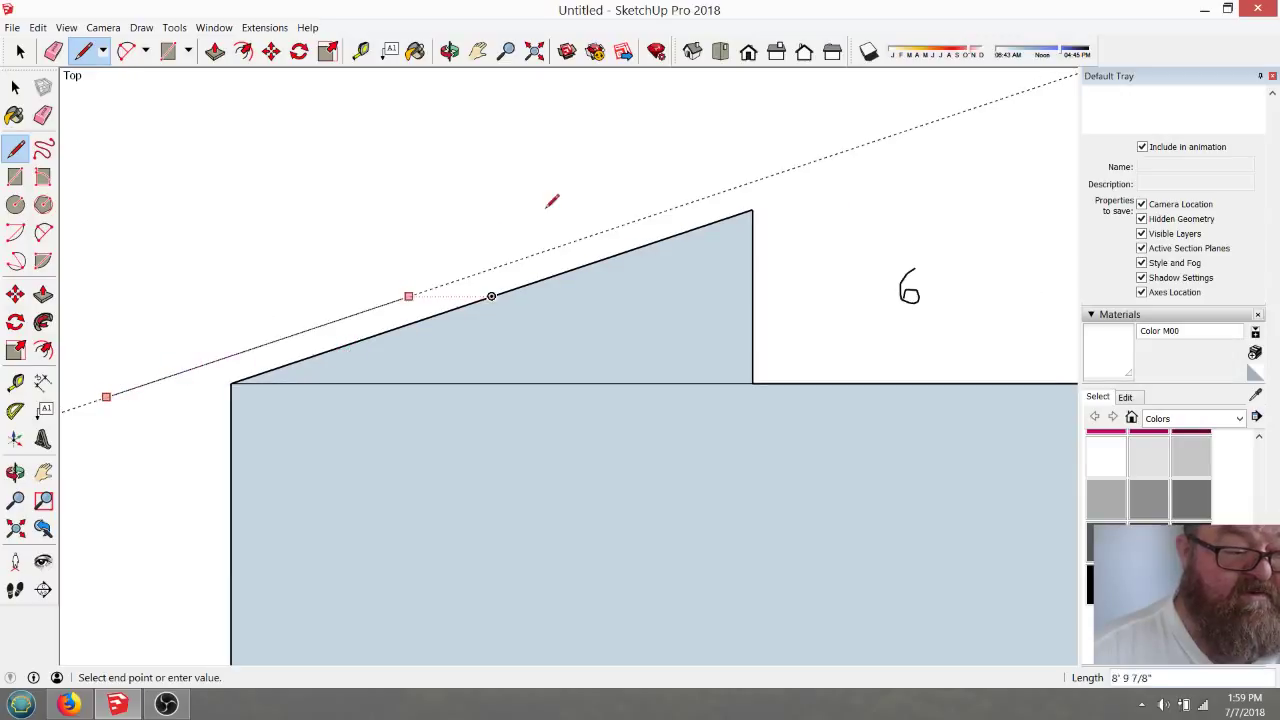
pyautogui.click(782, 172)
pyautogui.press('Escape')
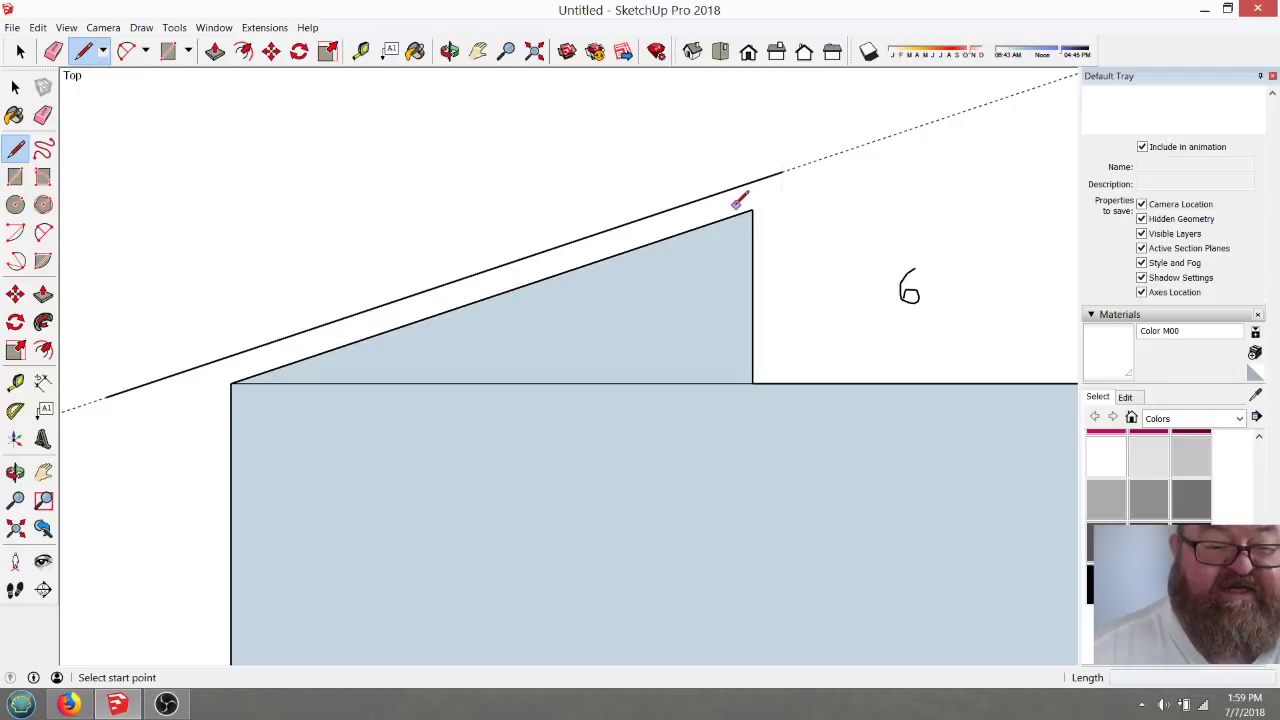
# Extend the triangle's vertical side up to the new sloped line and erase the guide and the line's excess beyond it
pyautogui.scroll(3, 748, 206)
pyautogui.click(768, 213)
pyautogui.click(767, 125)
pyautogui.click(58, 53)
pyautogui.moveTo(755, 136); pyautogui.dragTo(808, 151)
pyautogui.scroll(-3, 849, 168)
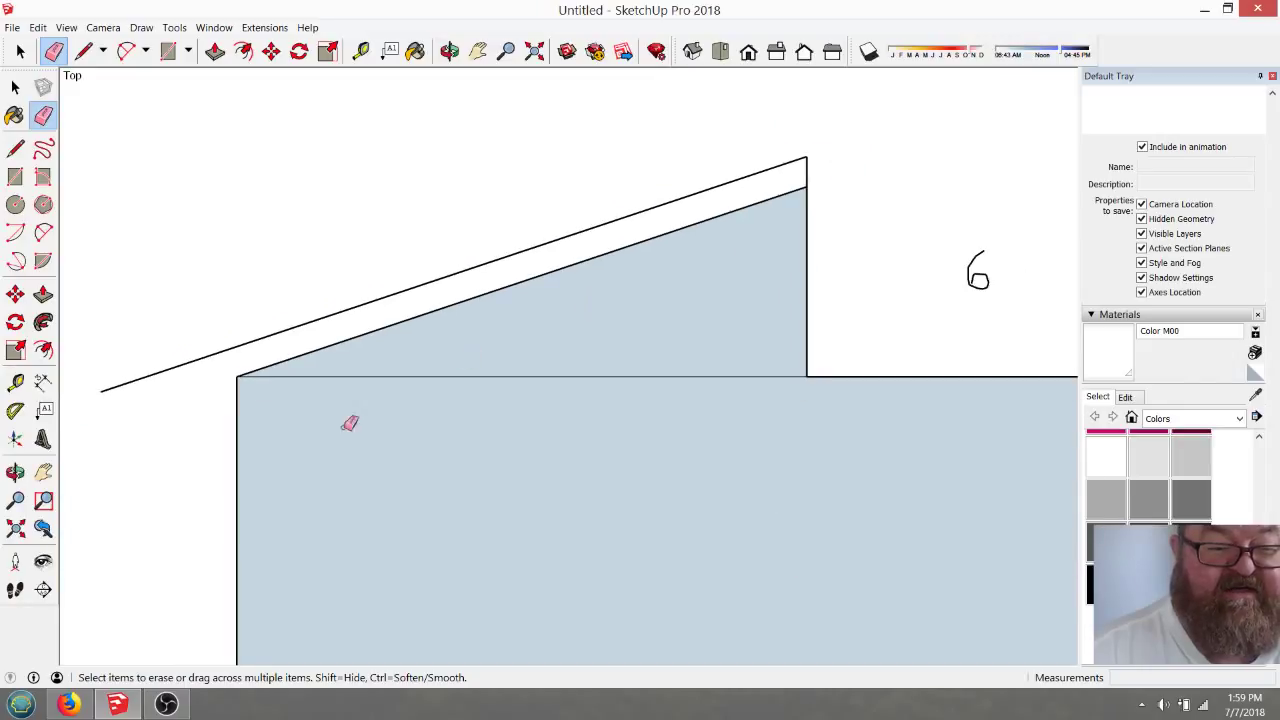
# Place a vertical Tape Measure guide 16" outside the wall's outer edge to mark the rafter overhang
pyautogui.scroll(2, 188, 413)
pyautogui.scroll(-2, 350, 375)
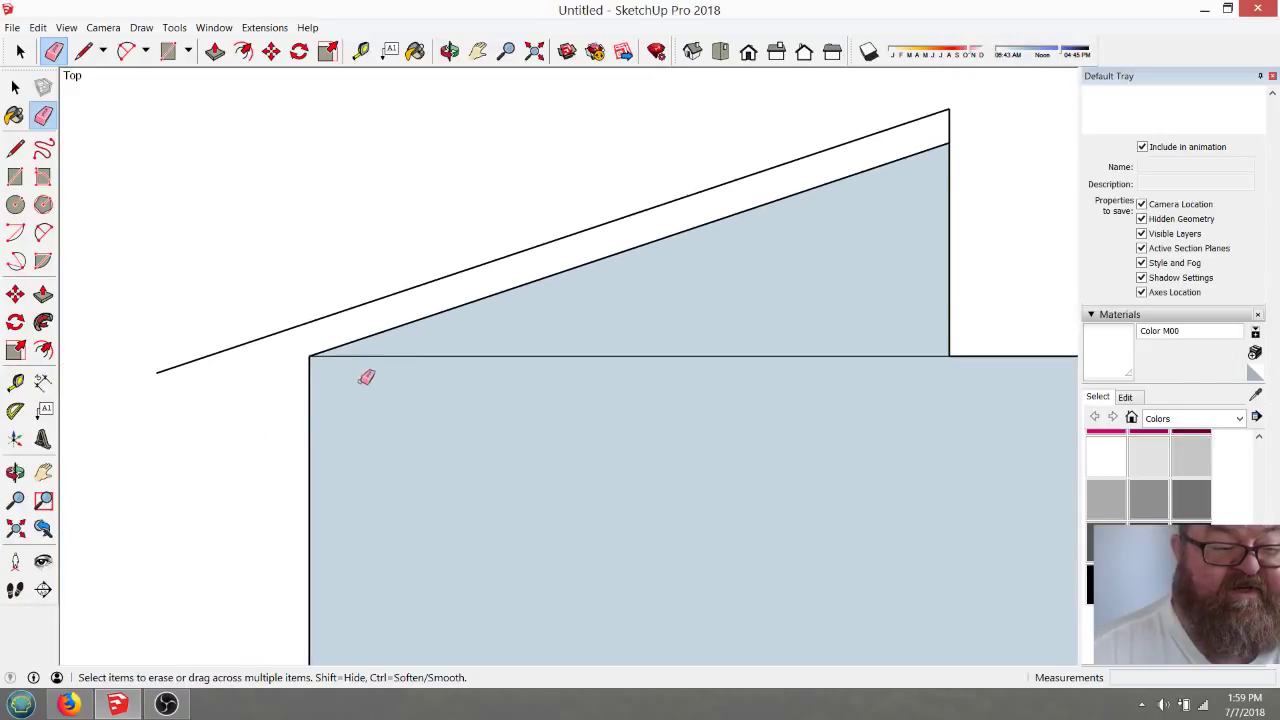
pyautogui.scroll(1, 375, 410)
pyautogui.click(361, 51)
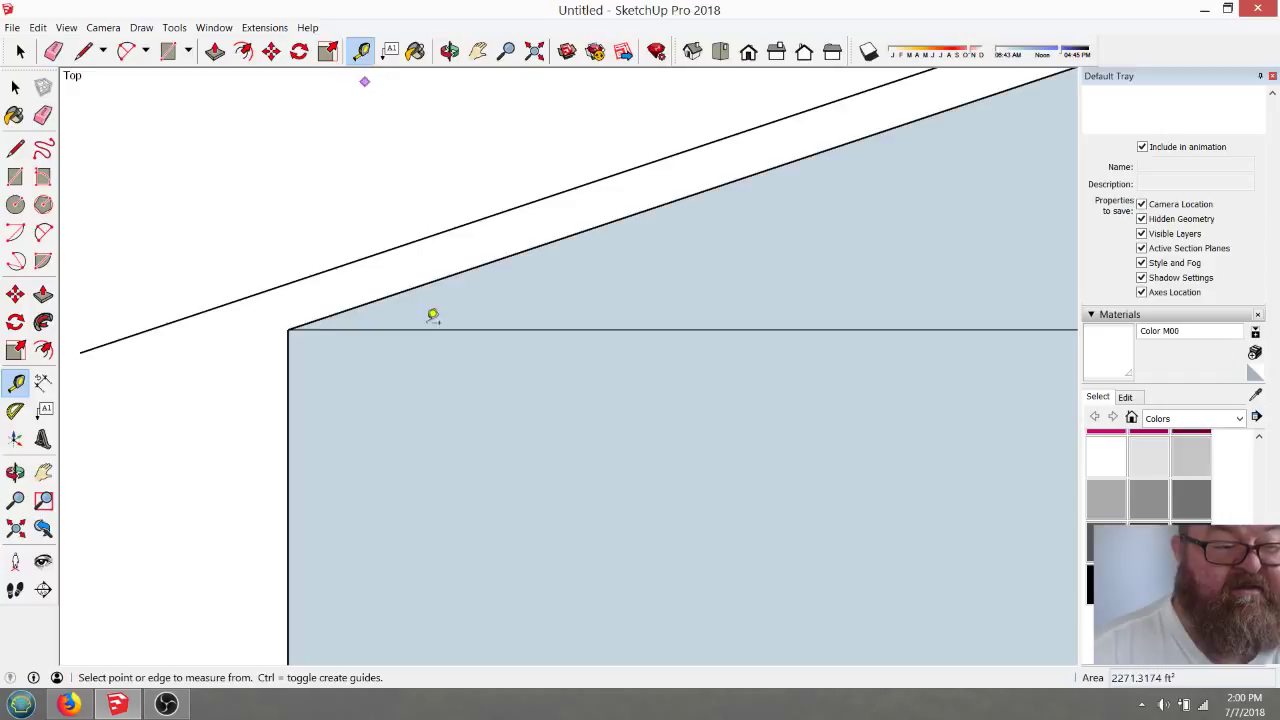
pyautogui.scroll(-1, 490, 390)
pyautogui.scroll(1, 311, 426)
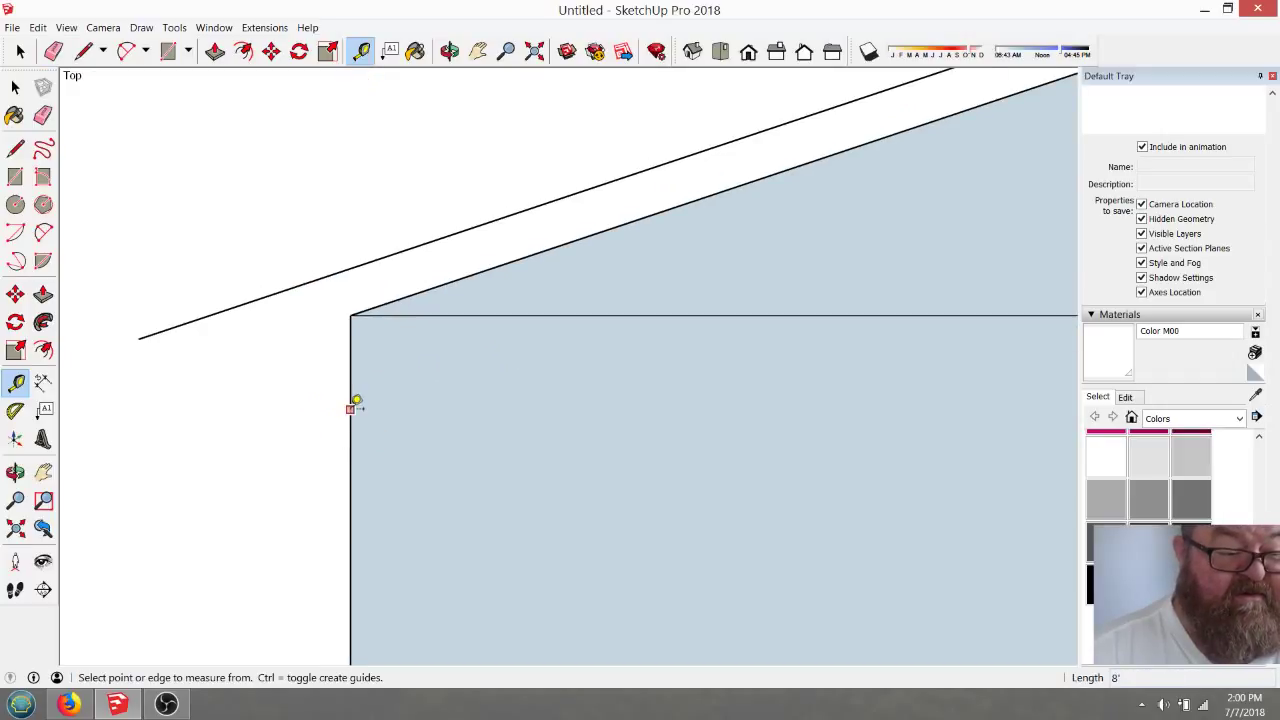
pyautogui.click(350, 409)
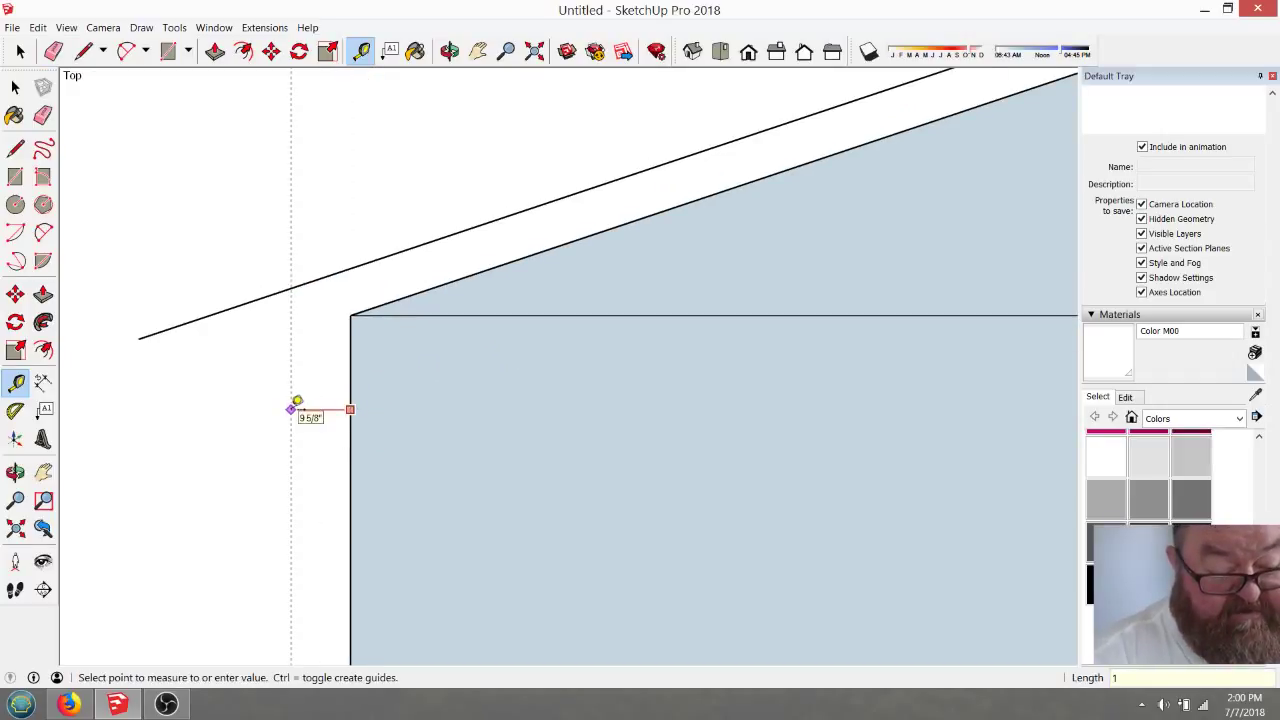
pyautogui.write('16')
pyautogui.press('Return')
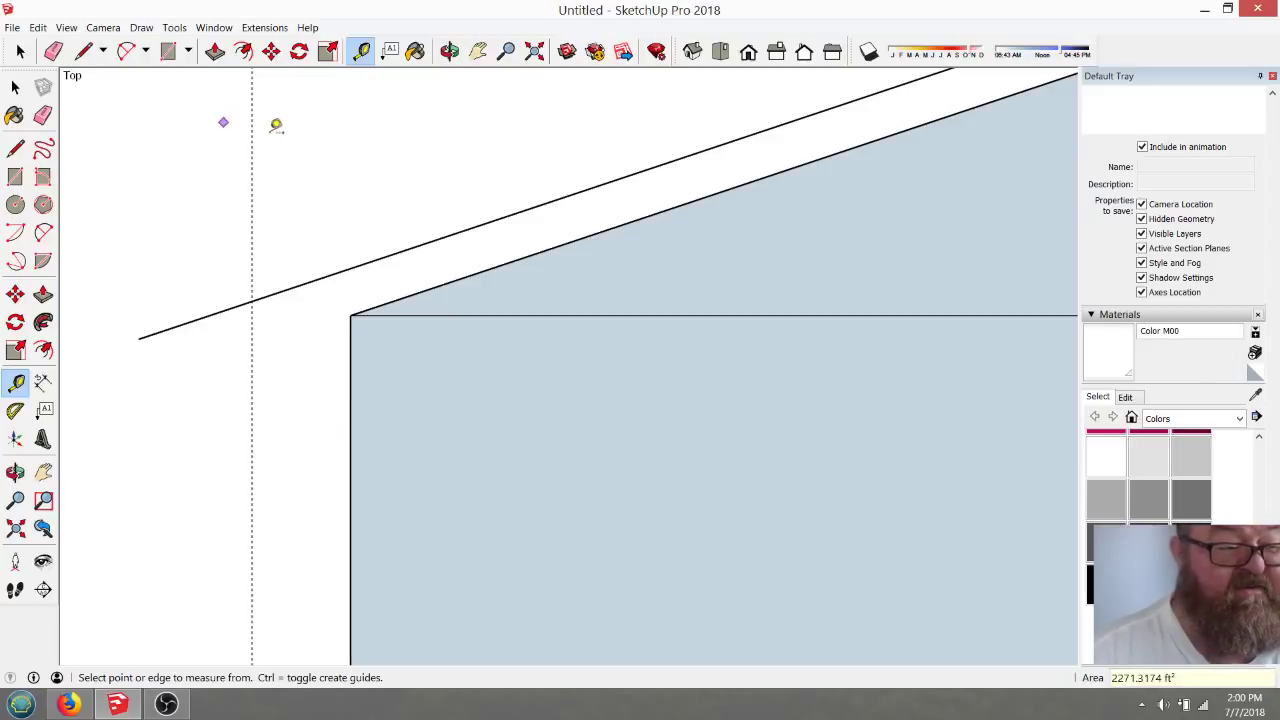
# Draw a vertical line down the overhang guide from its intersection with the upper sloped line
pyautogui.click(84, 51)
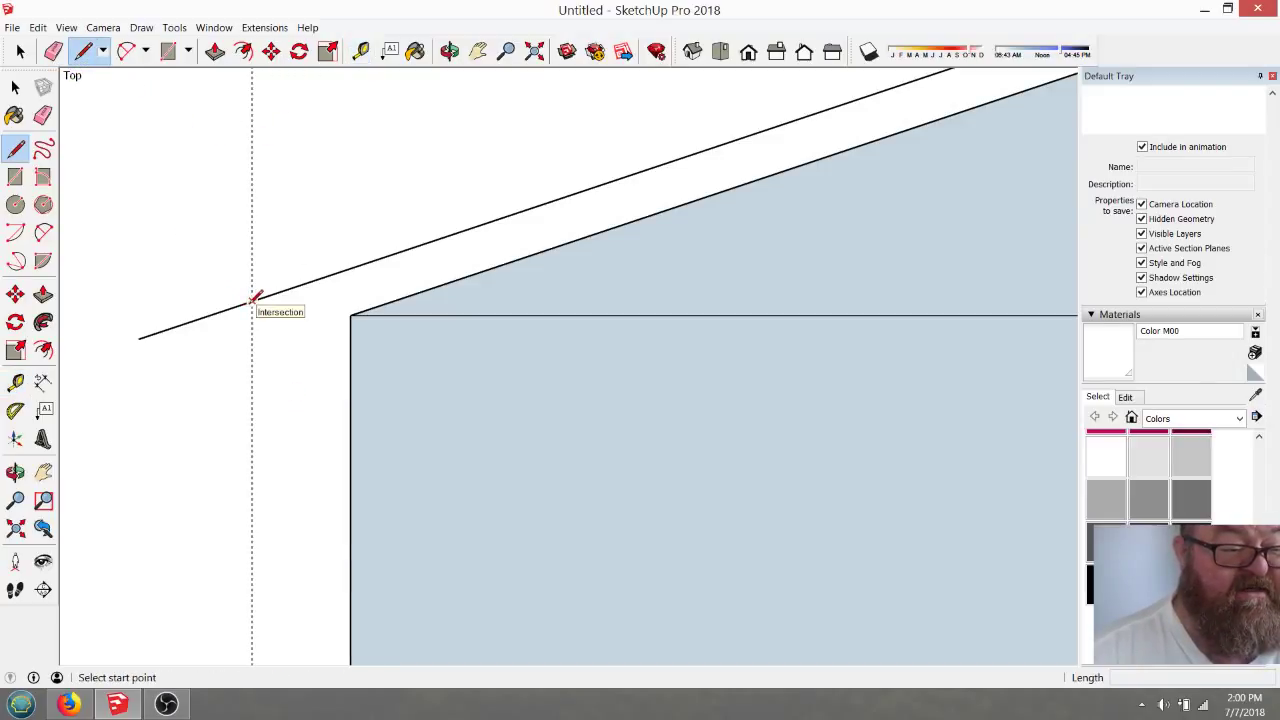
pyautogui.click(252, 300)
pyautogui.click(252, 396)
pyautogui.press('Escape')
pyautogui.click(350, 316)
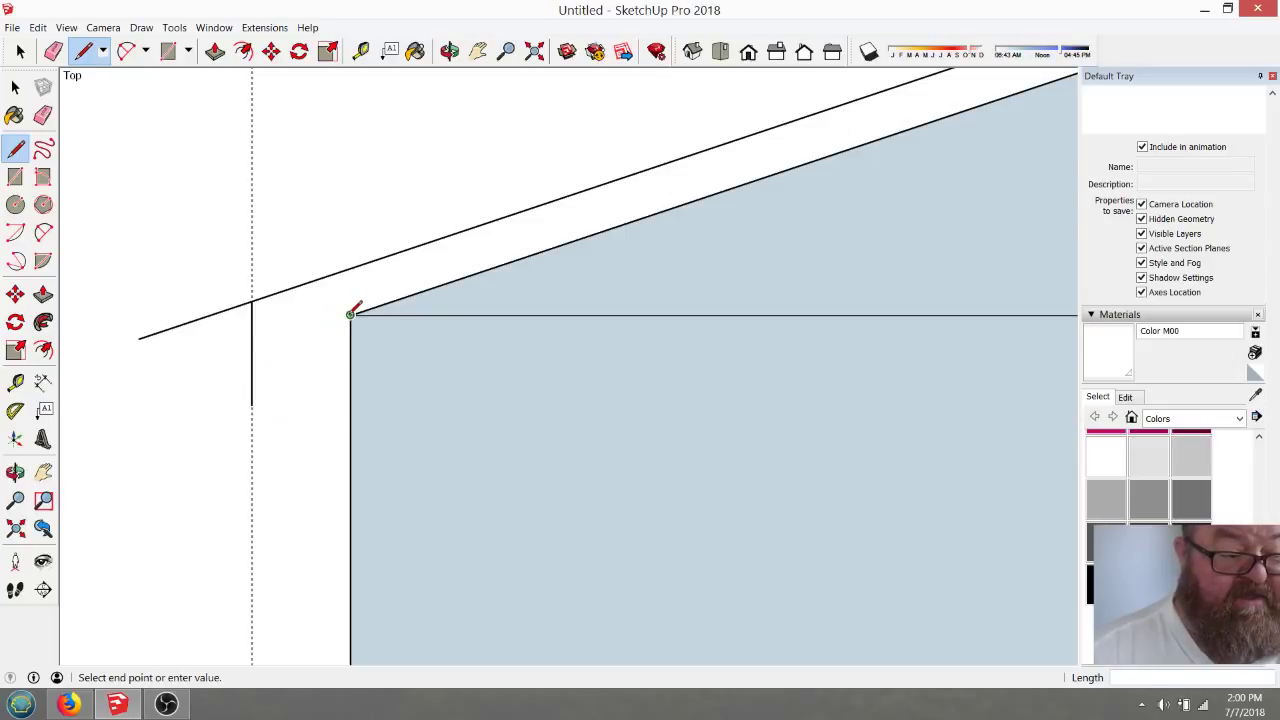
pyautogui.click(207, 371)
pyautogui.hotkey('ctrl', 'z')
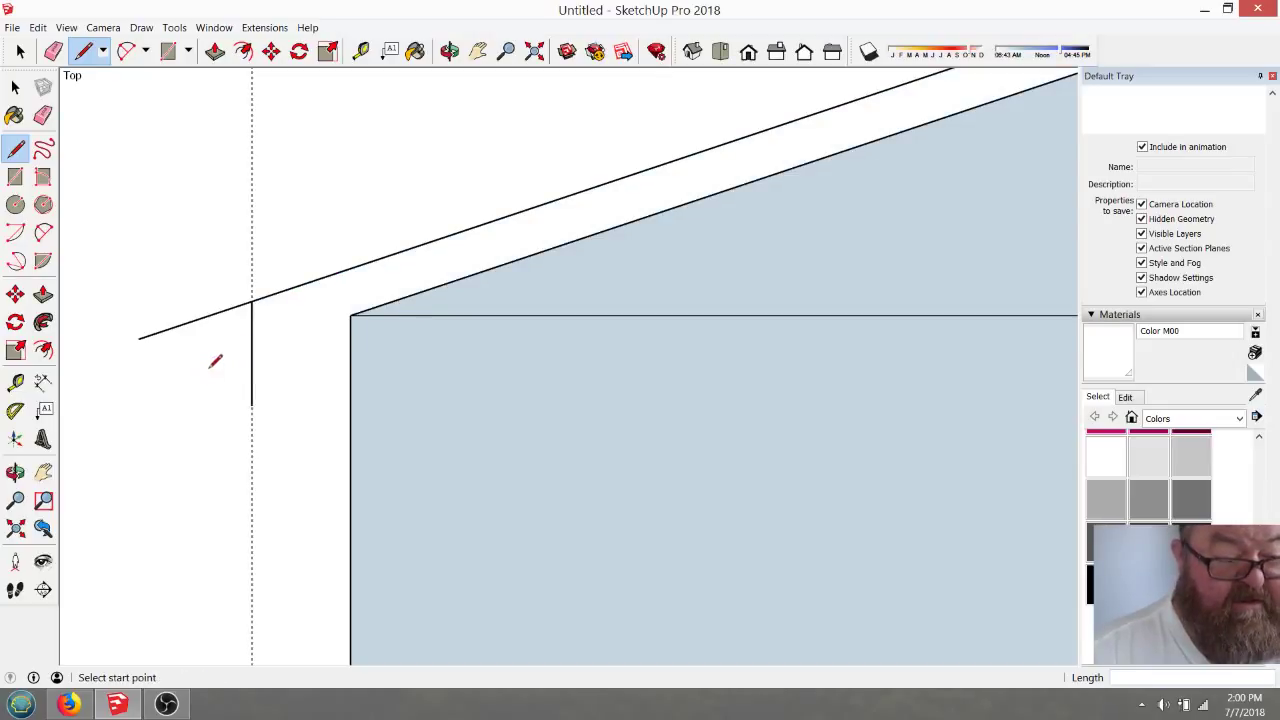
# Extend the lower slope from the wall corner past the overhang guide, then erase the guide and the excess lines around the rafter tail
pyautogui.click(350, 315)
pyautogui.click(200, 364)
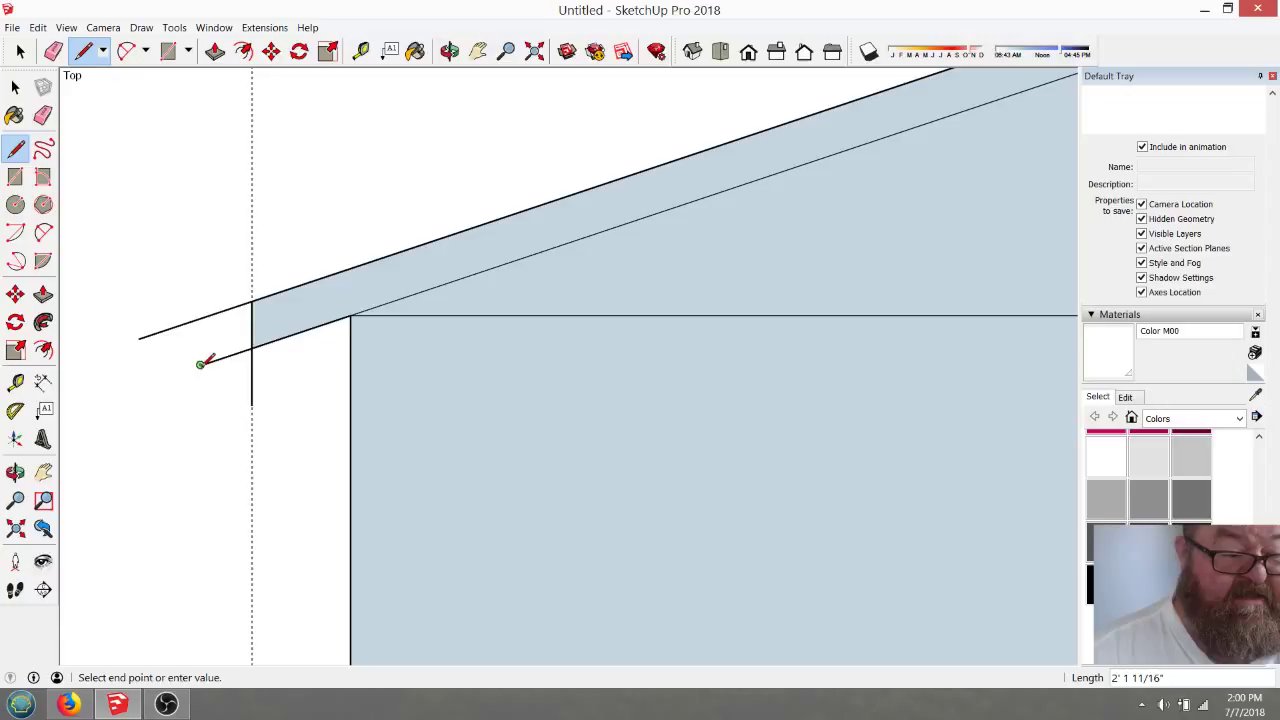
pyautogui.click(53, 52)
pyautogui.moveTo(251, 370); pyautogui.dragTo(270, 390)
pyautogui.scroll(-3, 169, 382)
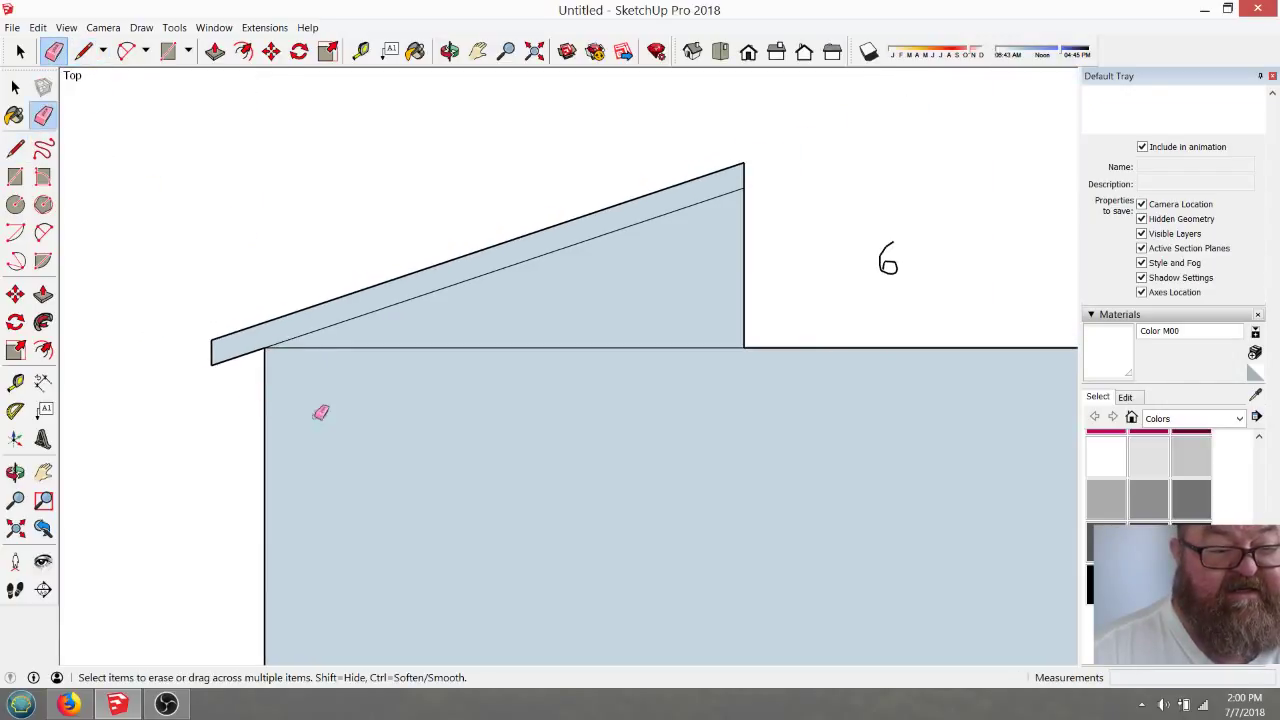
# Delete the triangle face under the rafter and the building section's rectangular face, keeping their edges
pyautogui.click(15, 87)
pyautogui.click(520, 288)
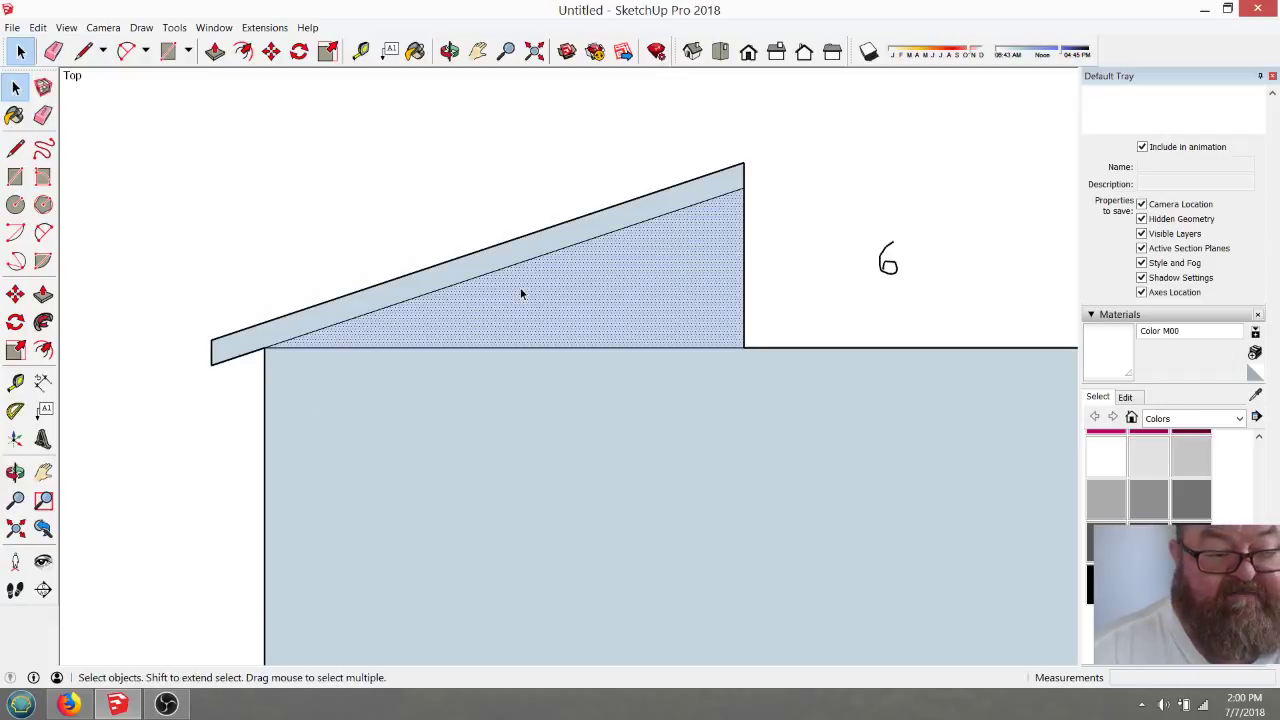
pyautogui.press('Delete')
pyautogui.click(592, 410)
pyautogui.press('Delete')
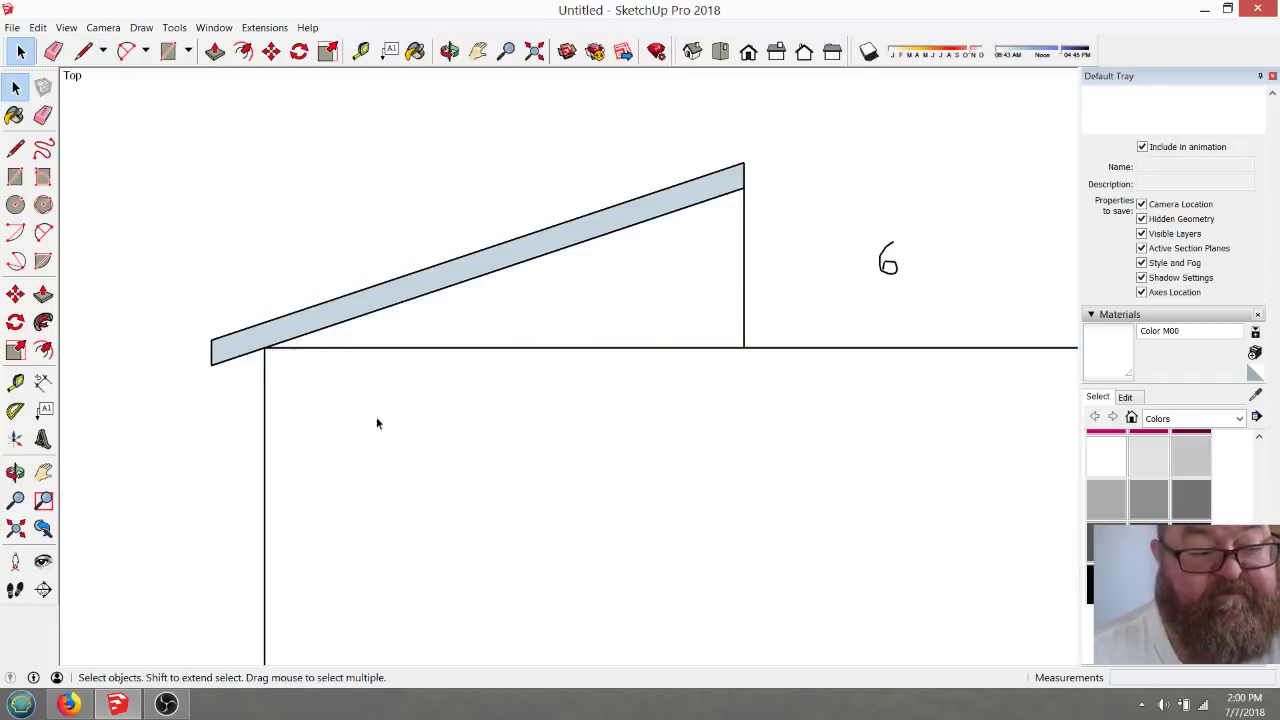
# Select the rafter's face with its bounding edges and make them a group
pyautogui.moveTo(130, 92); pyautogui.dragTo(735, 386)
pyautogui.doubleClick(681, 200)
pyautogui.moveTo(674, 118); pyautogui.dragTo(759, 231)
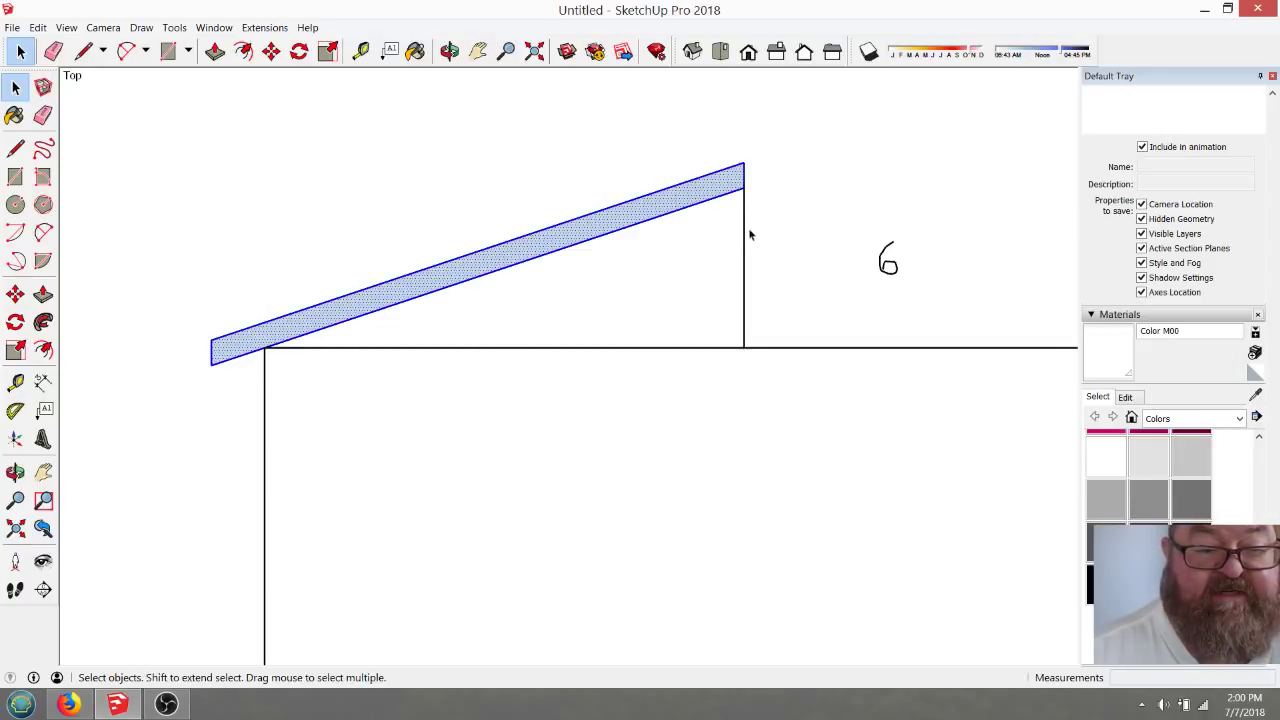
pyautogui.rightClick(676, 206)
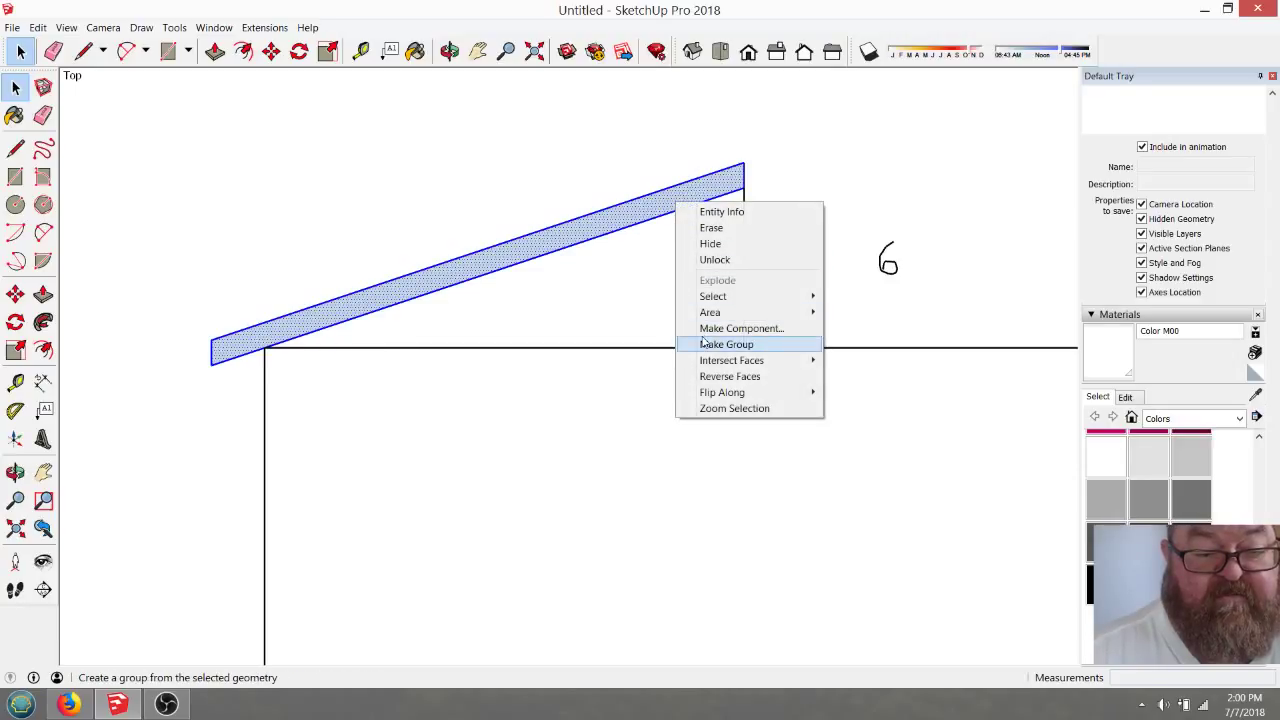
pyautogui.click(703, 343)
# Erase the triangle's leftover vertical line beneath the rafter's peak
pyautogui.click(53, 51)
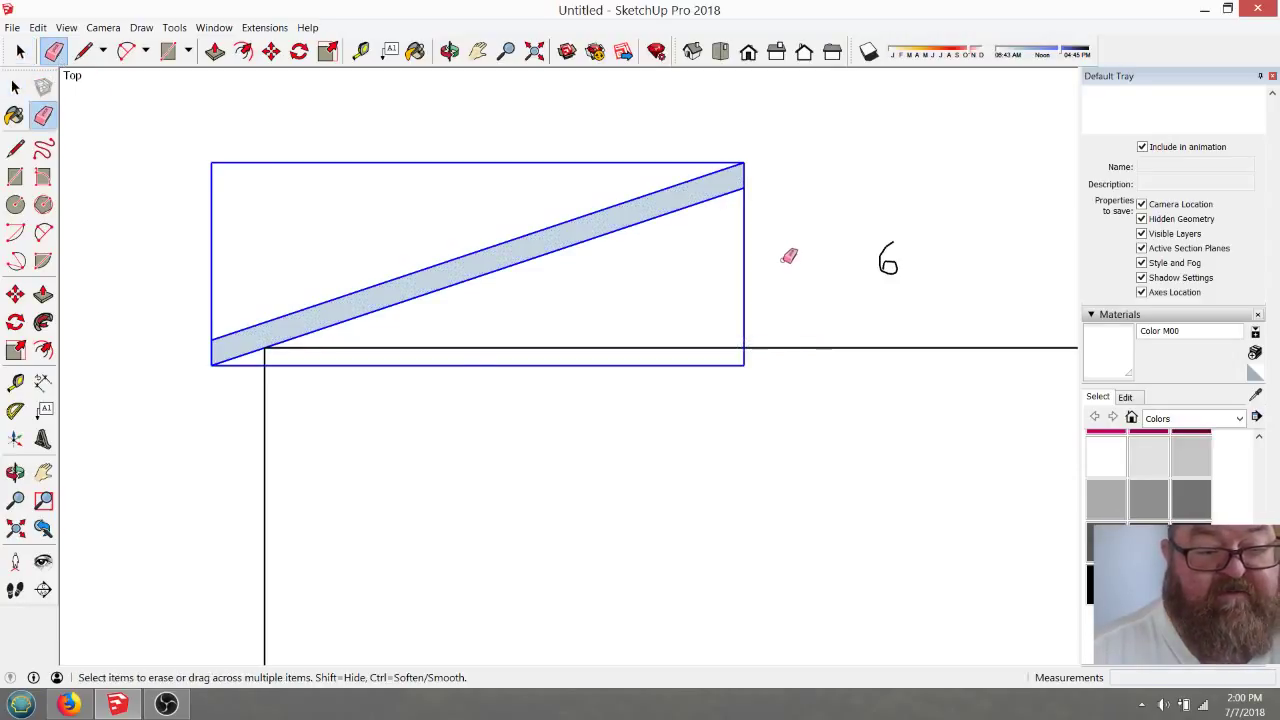
pyautogui.press('space')
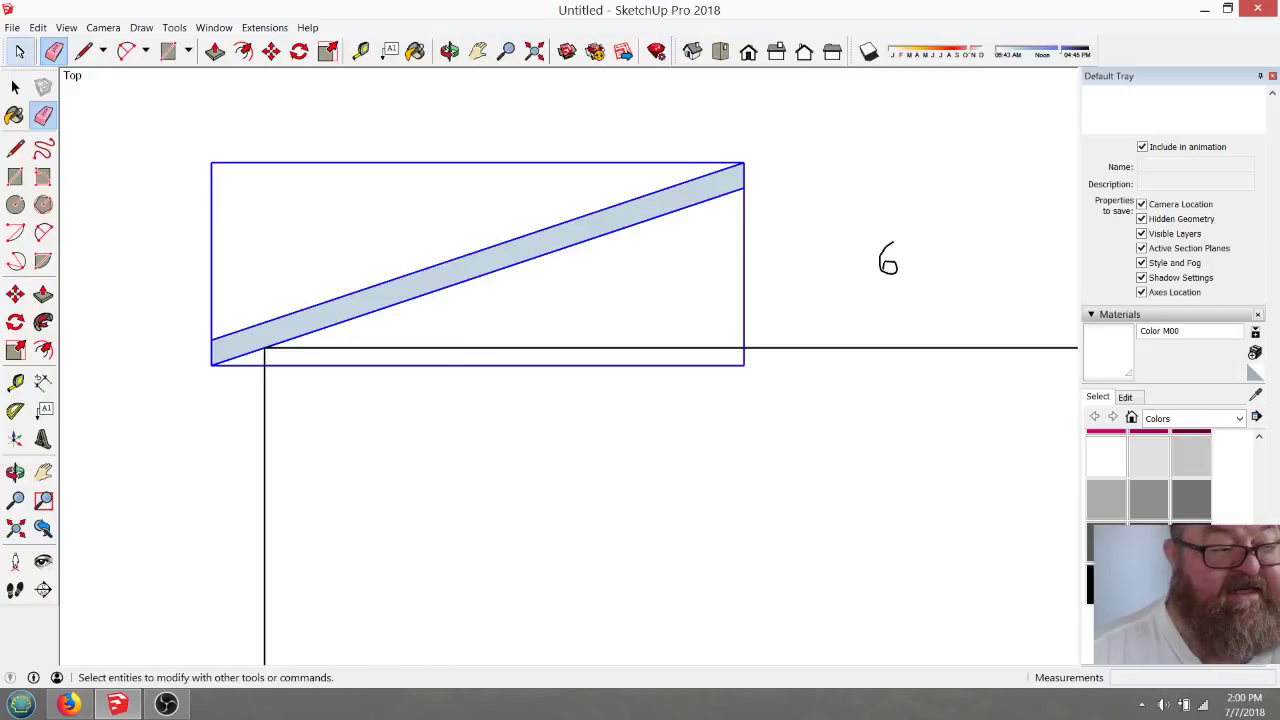
pyautogui.click(689, 240)
pyautogui.press('Delete')
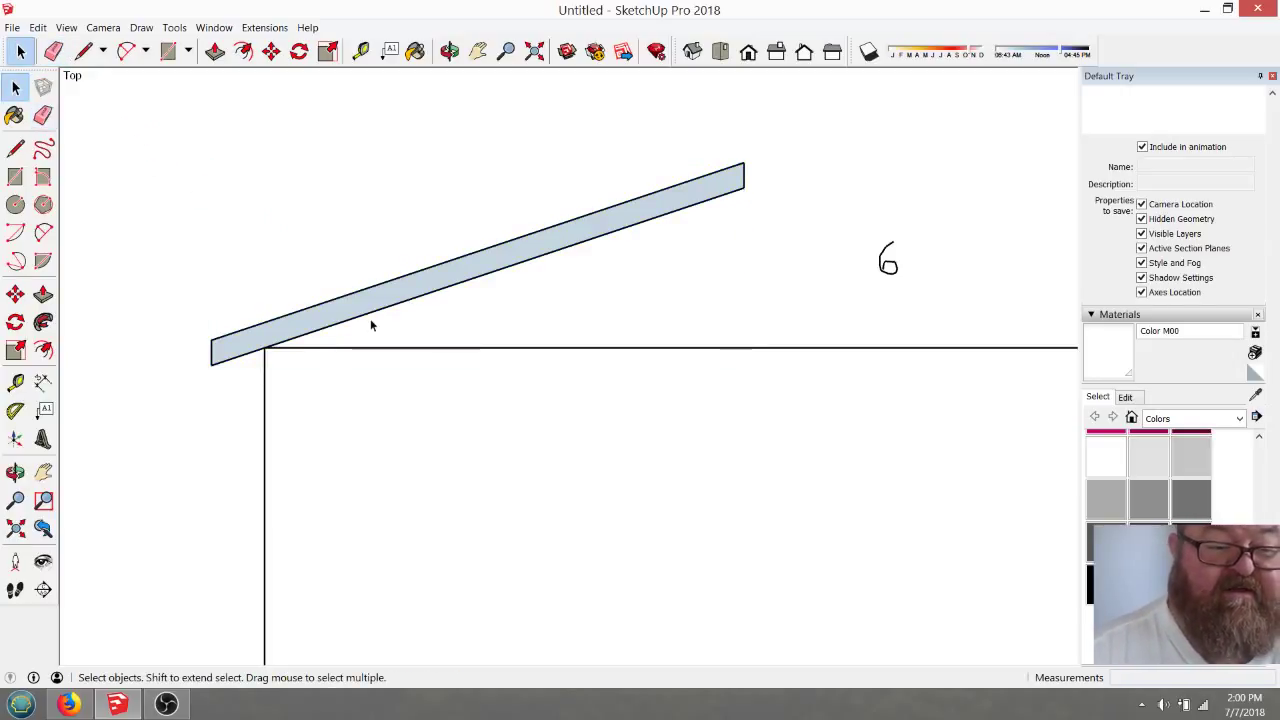
# Move the rafter group 2" straight down along the wall's outer edge, starting from the wall's upper corner
pyautogui.scroll(-1, 356, 270)
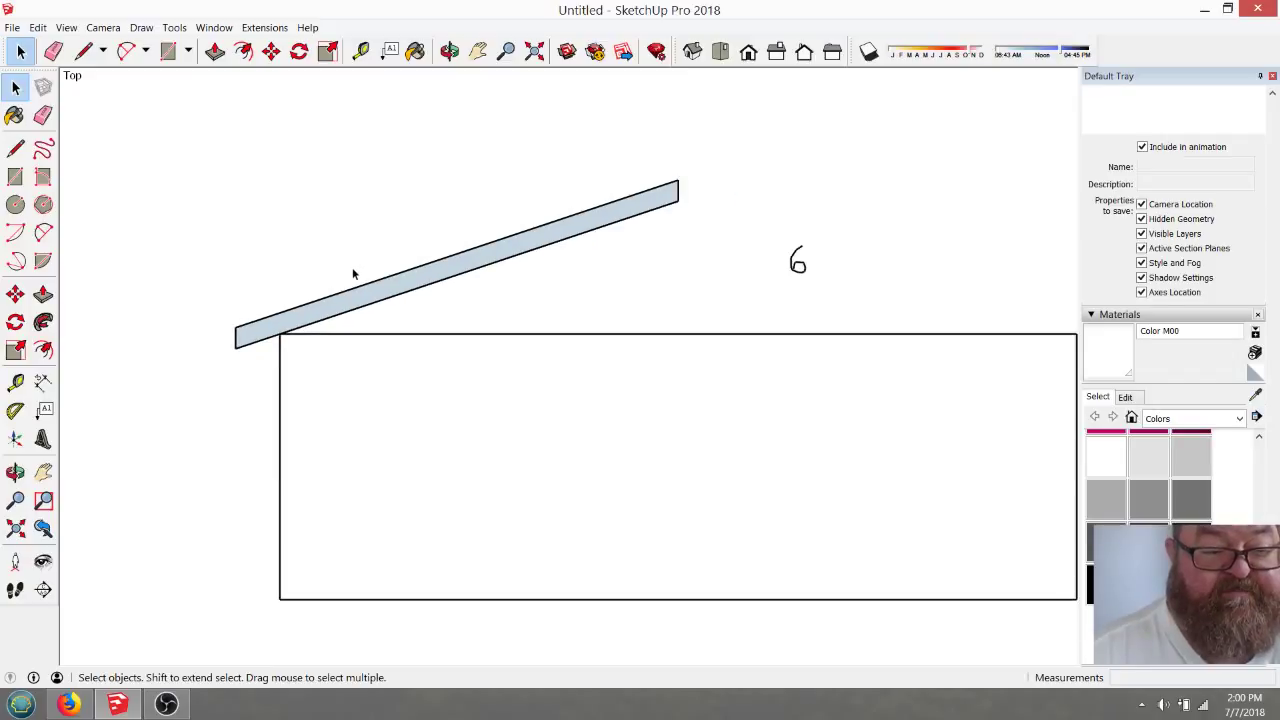
pyautogui.scroll(1, 297, 350)
pyautogui.scroll(3, 277, 337)
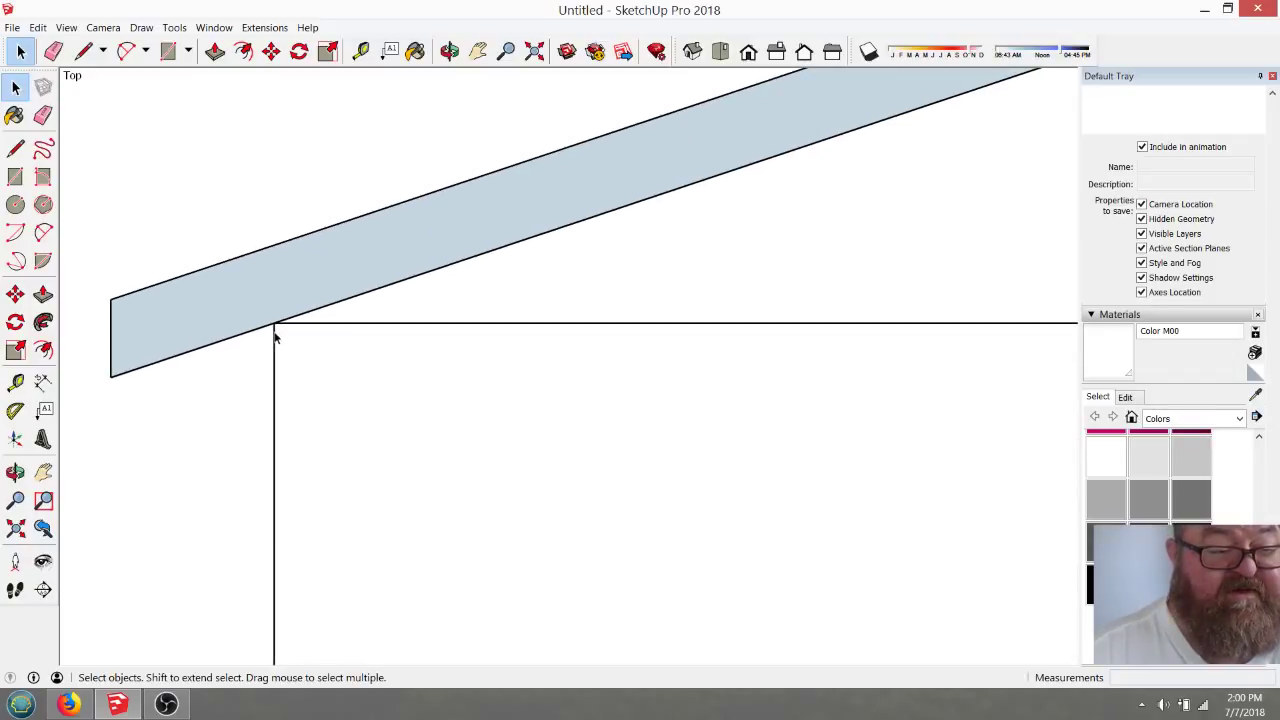
pyautogui.scroll(1, 275, 306)
pyautogui.scroll(-3, 320, 360)
pyautogui.doubleClick(262, 336)
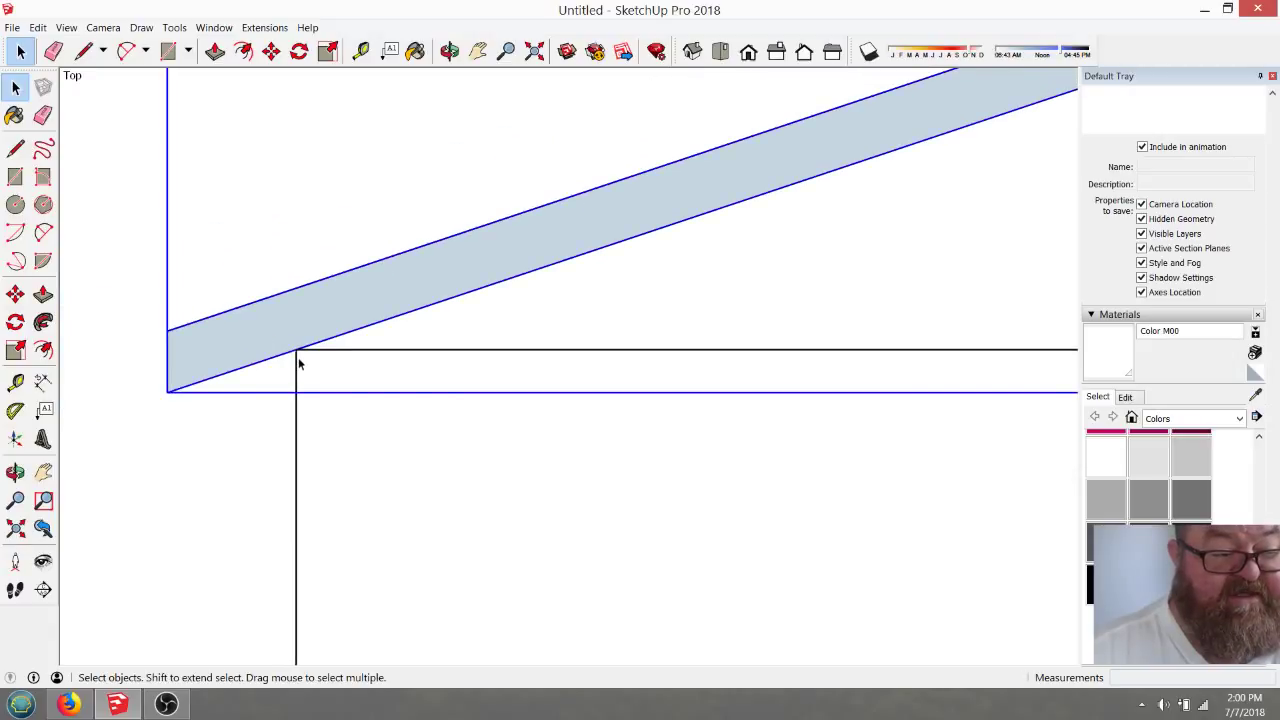
pyautogui.scroll(3, 296, 354)
pyautogui.click(271, 51)
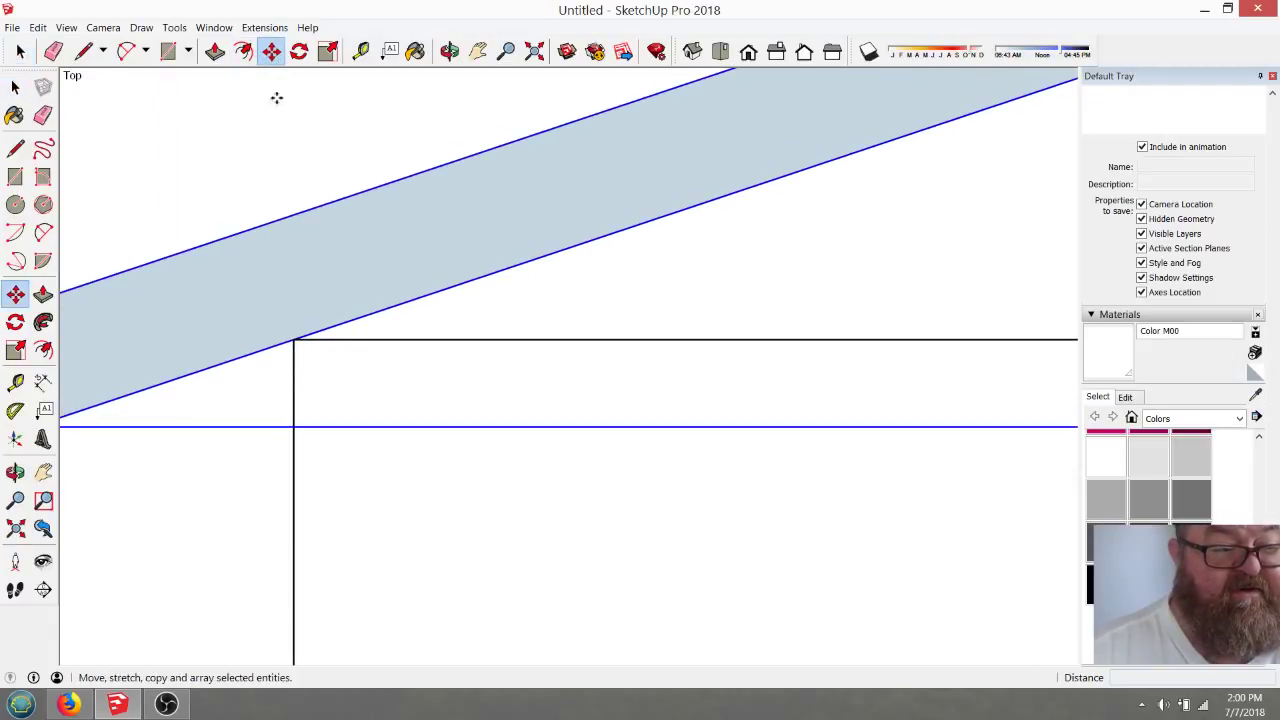
pyautogui.click(293, 338)
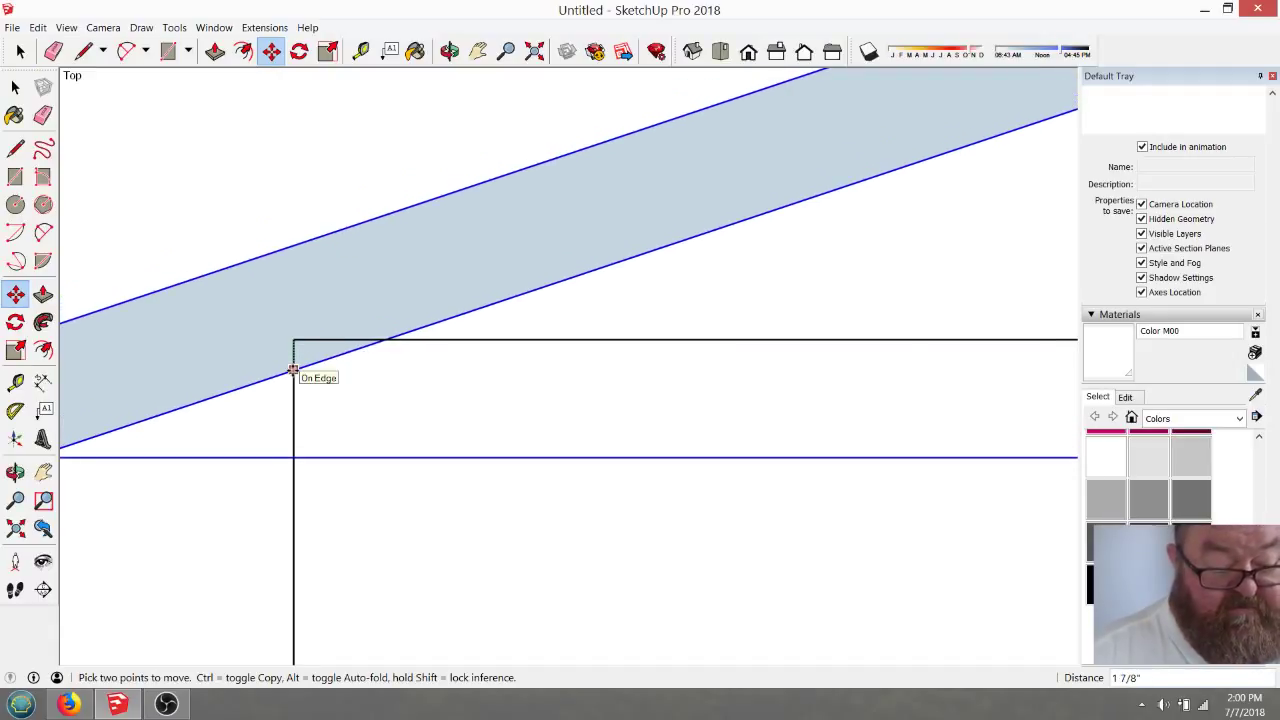
pyautogui.write('2')
pyautogui.press('Return')
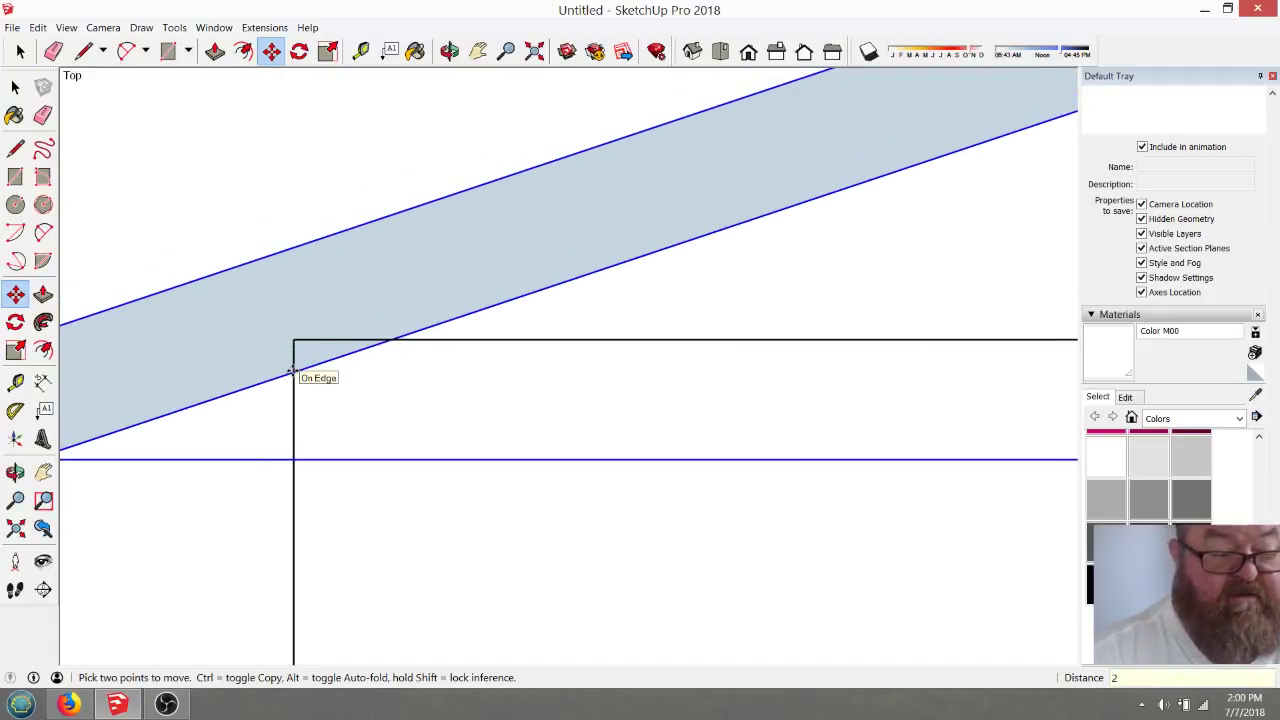
# Examine where the lowered rafter overlaps the wall's upper corner
pyautogui.scroll(-5, 337, 330)
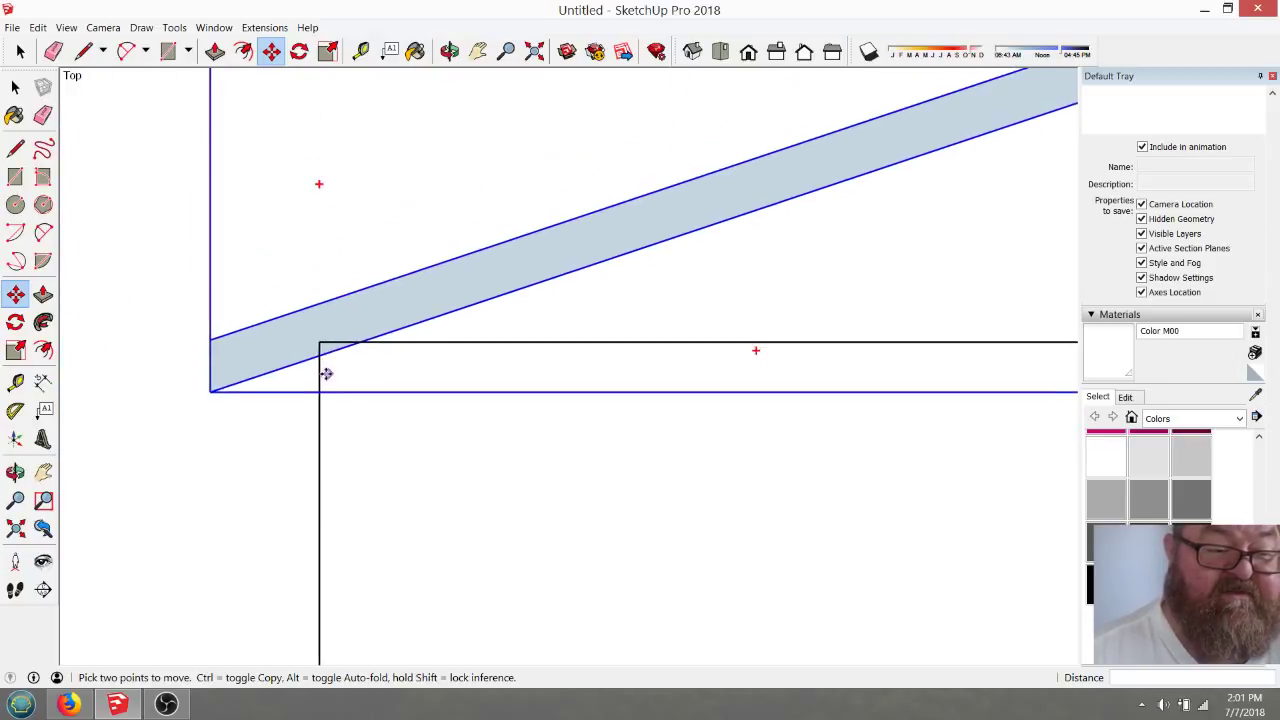
pyautogui.scroll(-2, 326, 373)
pyautogui.scroll(1, 550, 262)
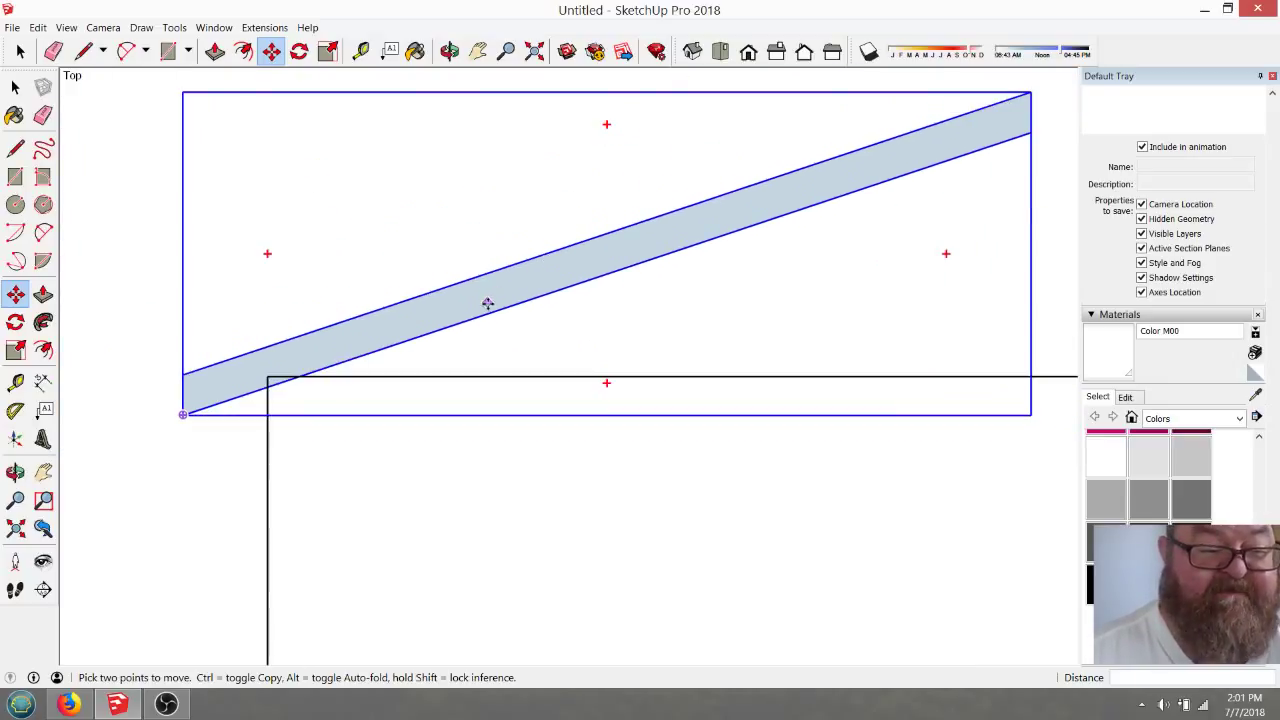
pyautogui.scroll(2, 289, 449)
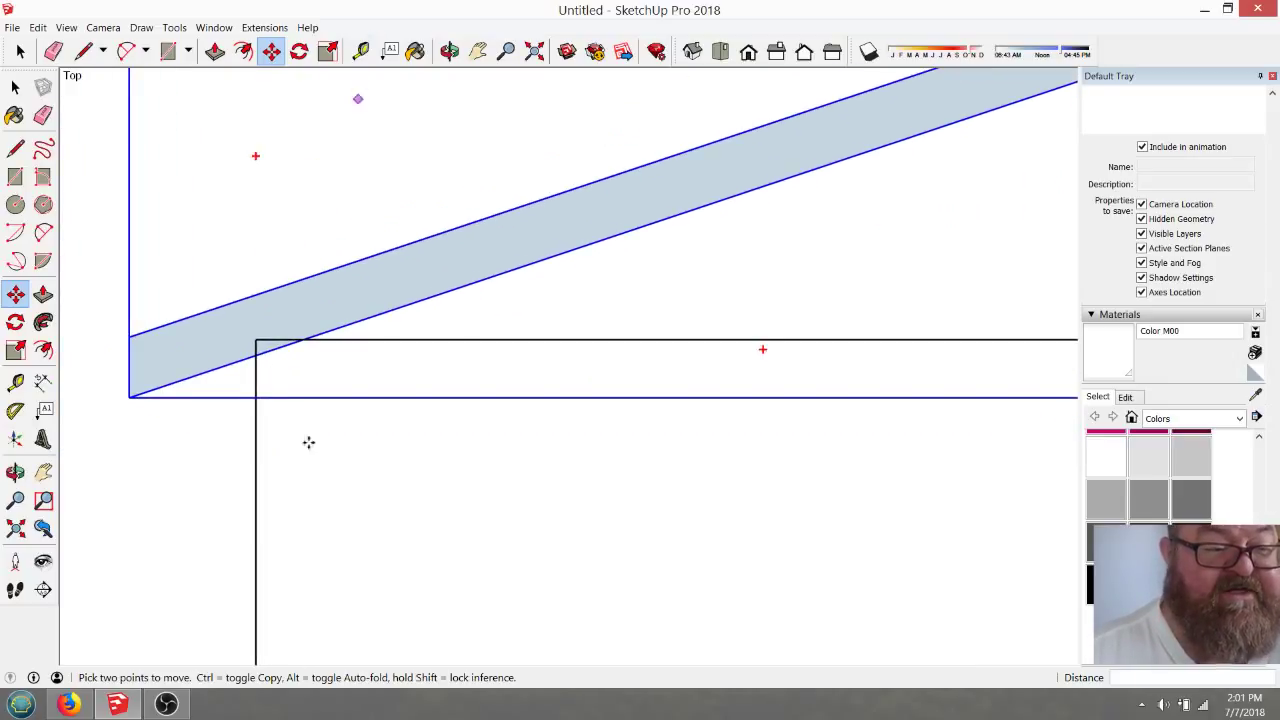
pyautogui.scroll(-3, 305, 452)
pyautogui.scroll(1, 289, 457)
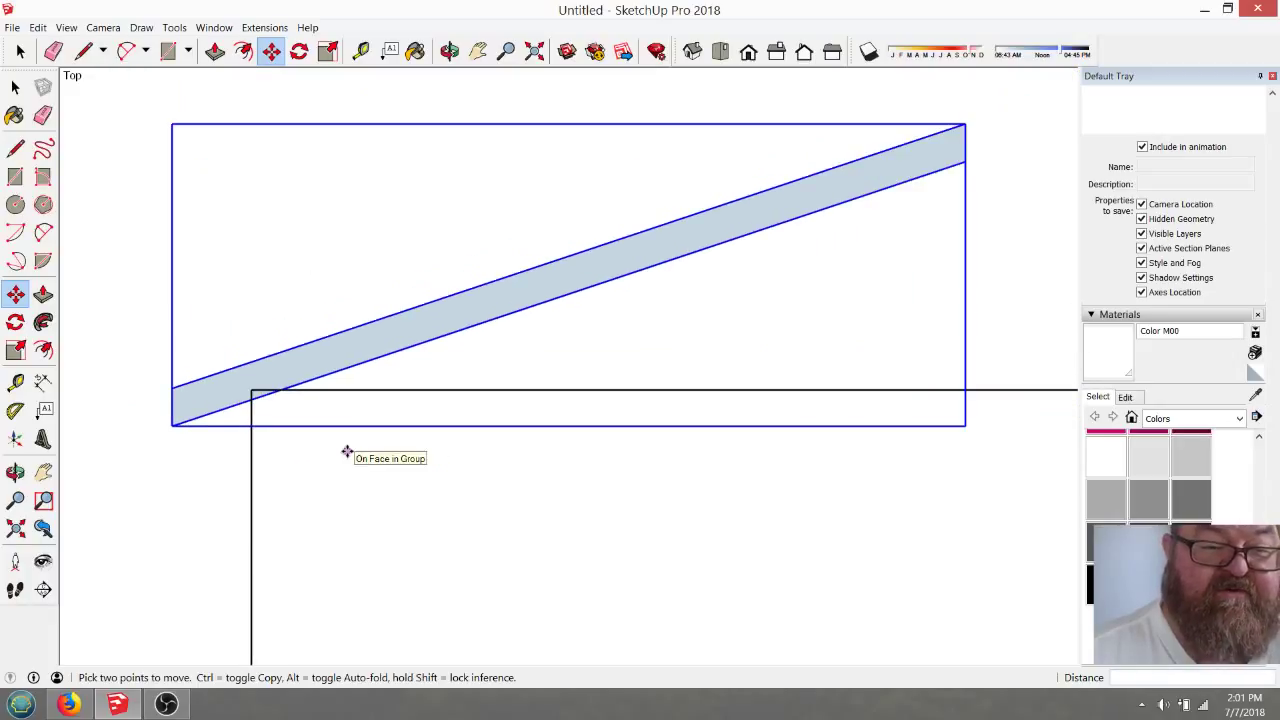
pyautogui.scroll(-1, 346, 452)
# Place a vertical guide in line with the wall's outer edge and erase the stray guide crossing the middle of the rafter
pyautogui.click(361, 51)
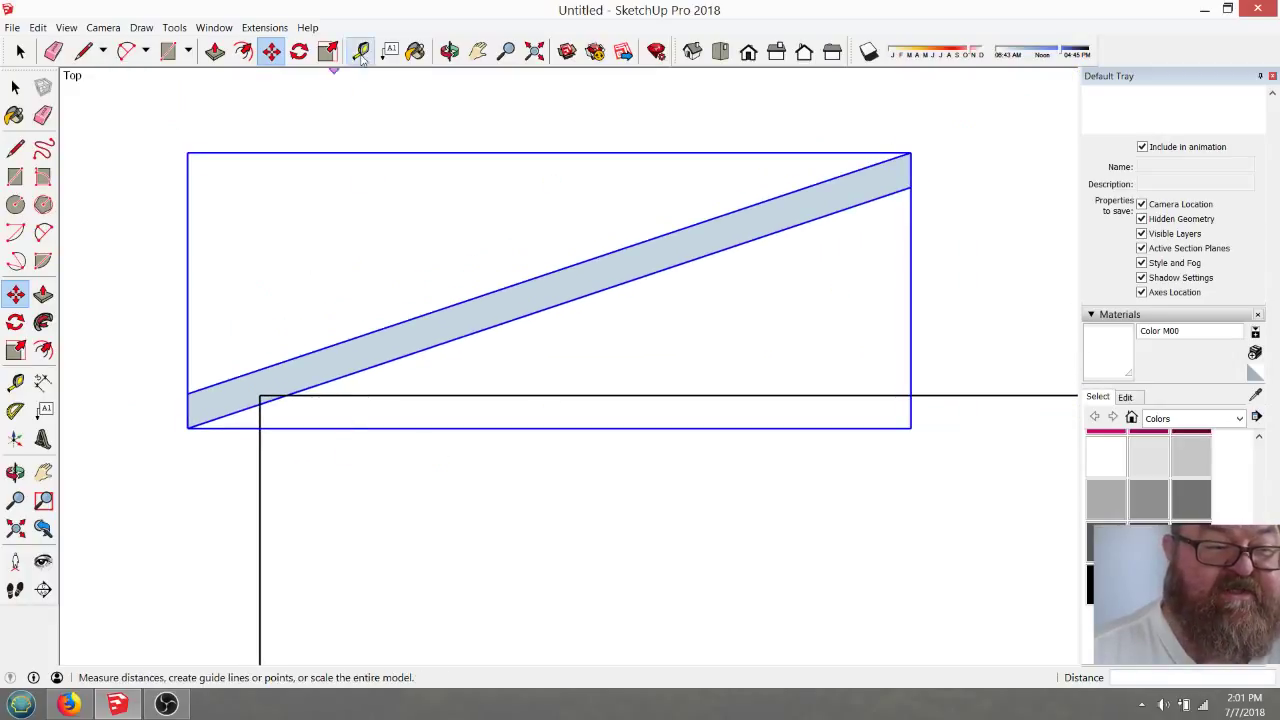
pyautogui.click(262, 486)
pyautogui.click(551, 513)
pyautogui.click(551, 513)
pyautogui.click(261, 442)
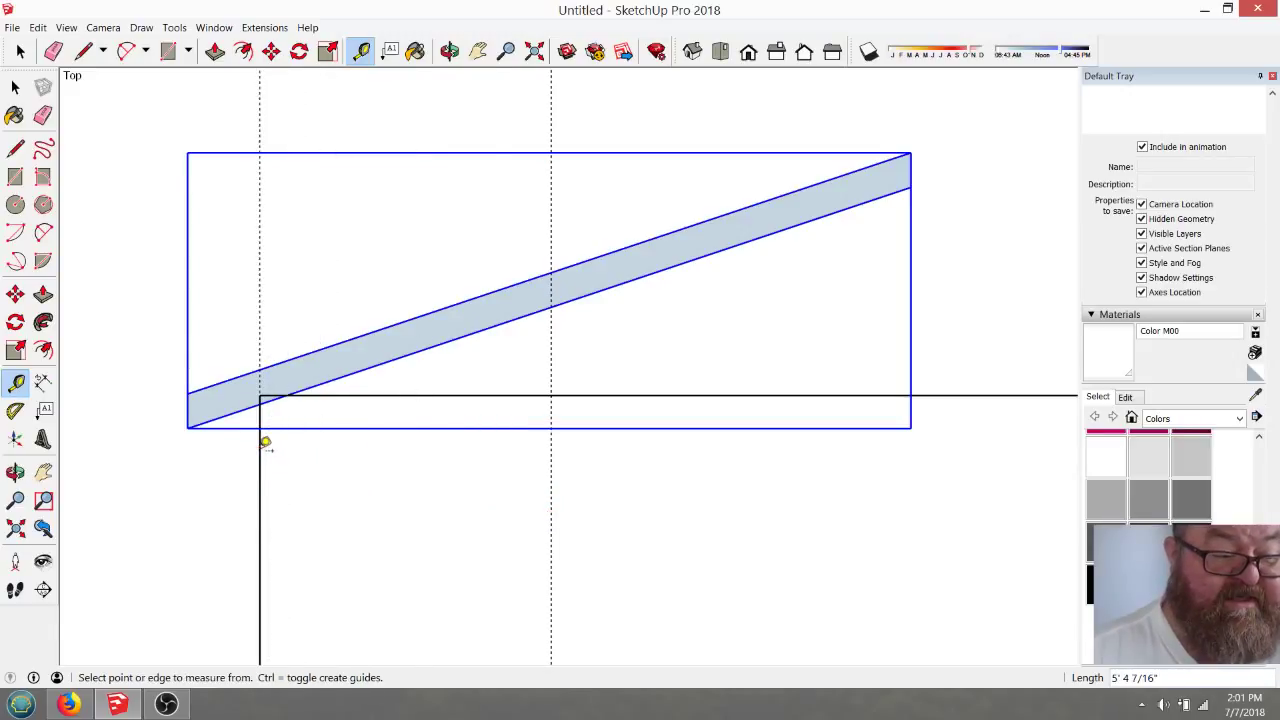
pyautogui.click(53, 51)
pyautogui.click(551, 192)
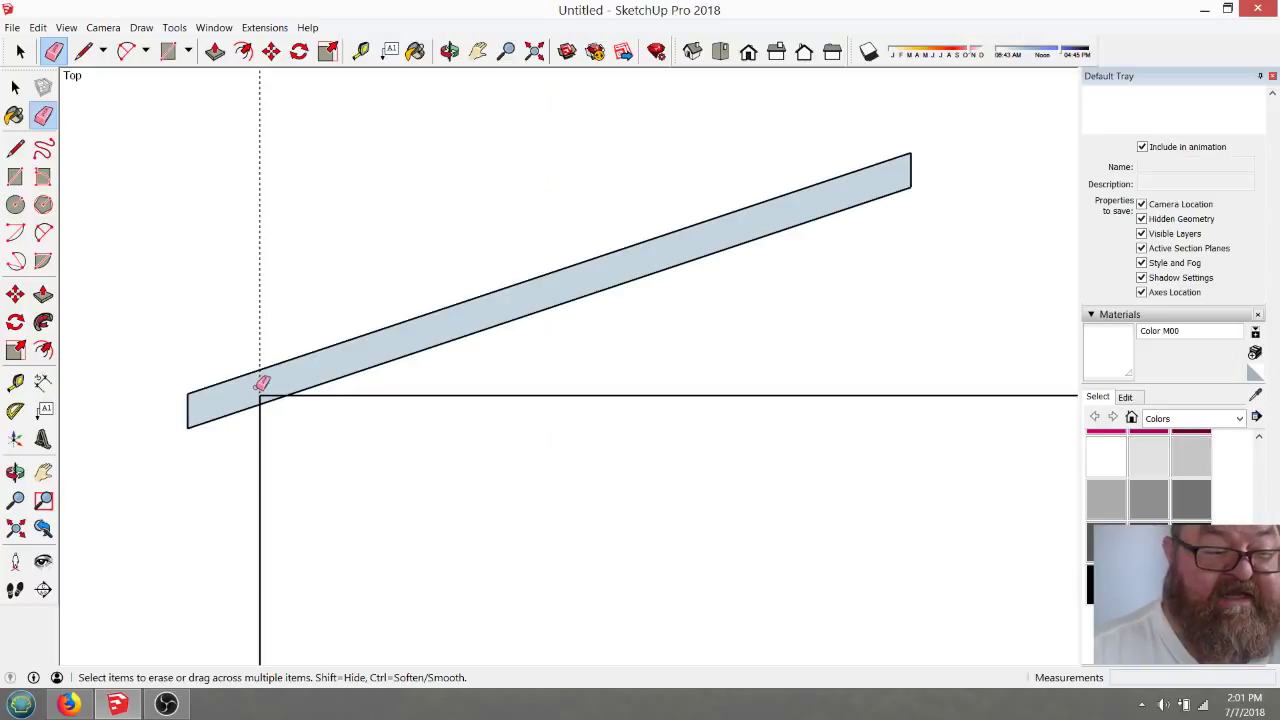
# Measure the rafter's upper edge from its peak to the vertical guide at the wall
pyautogui.scroll(2, 262, 383)
pyautogui.scroll(-2, 251, 397)
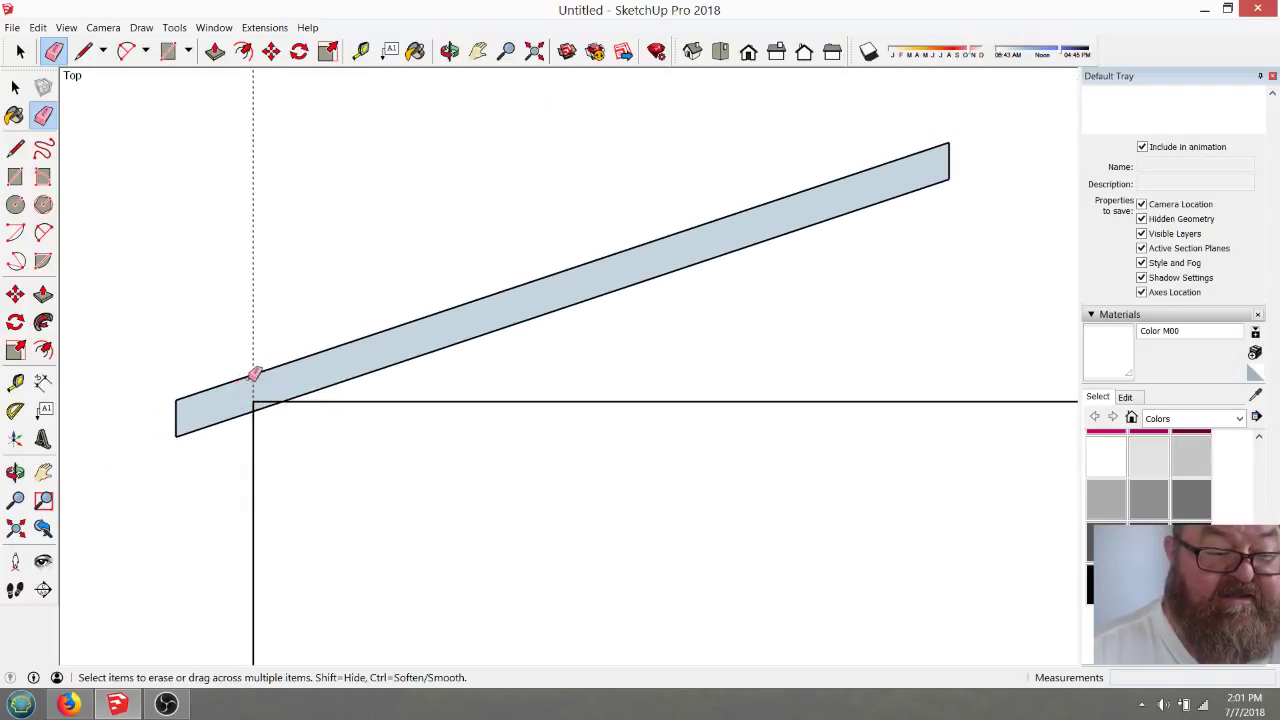
pyautogui.click(361, 51)
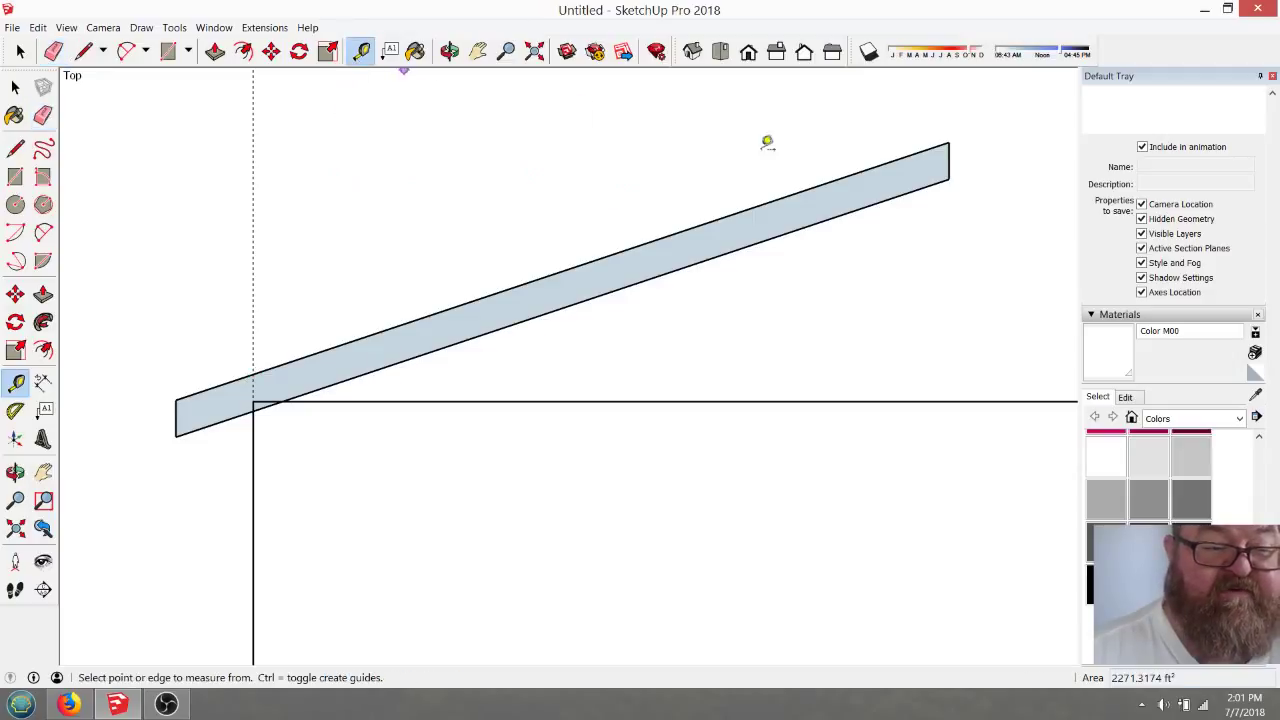
pyautogui.click(948, 141)
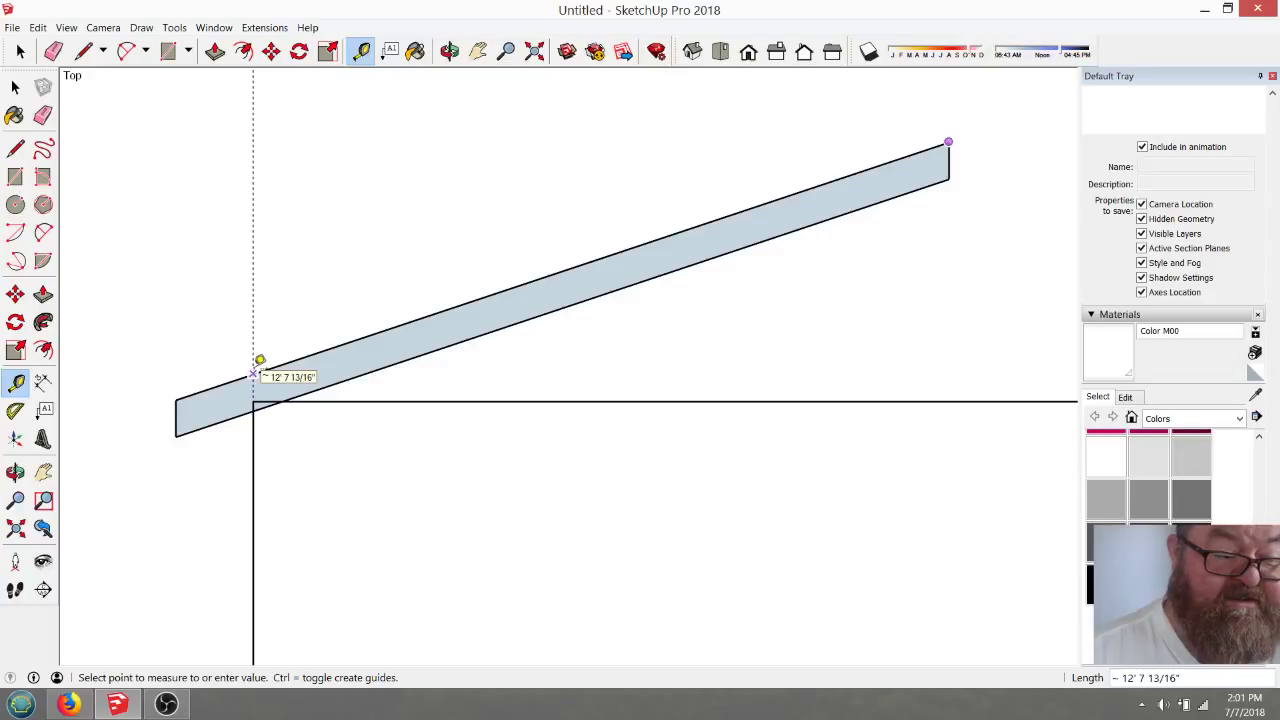
pyautogui.click(259, 359)
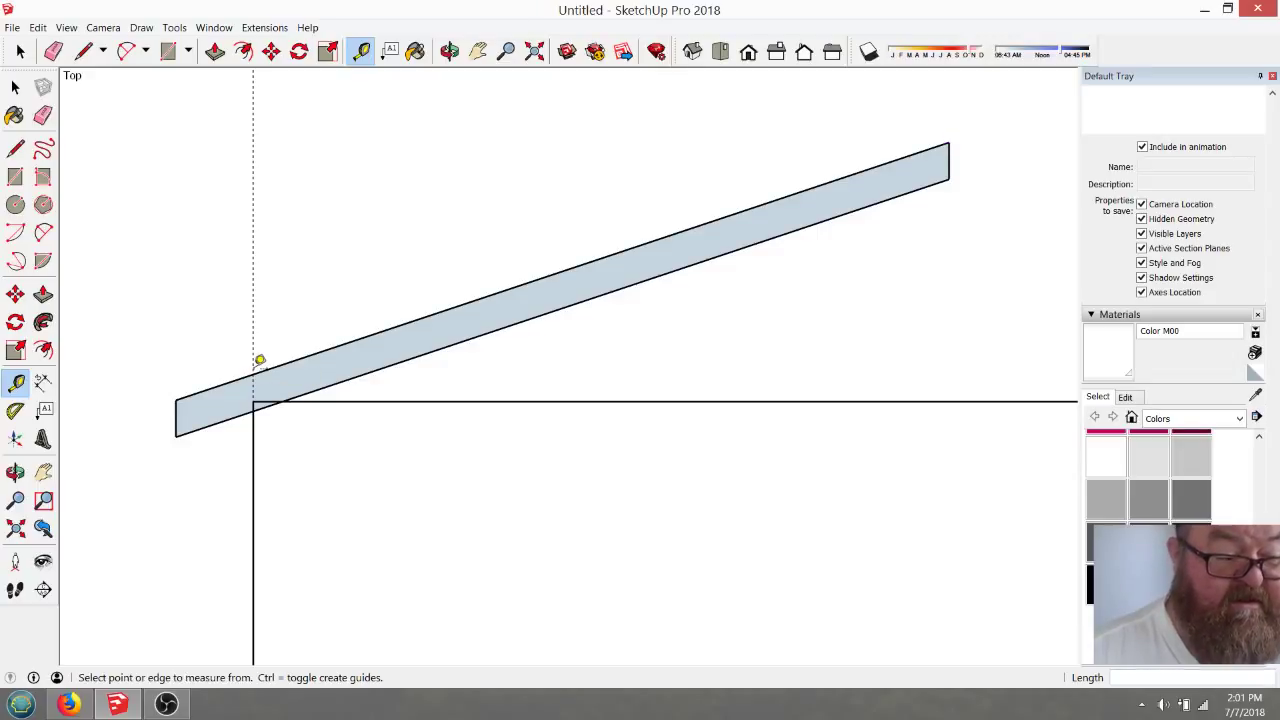
# Measure the rafter's lower edge from its peak end to the wall's outer edge, and recheck the upper edge
pyautogui.click(948, 179)
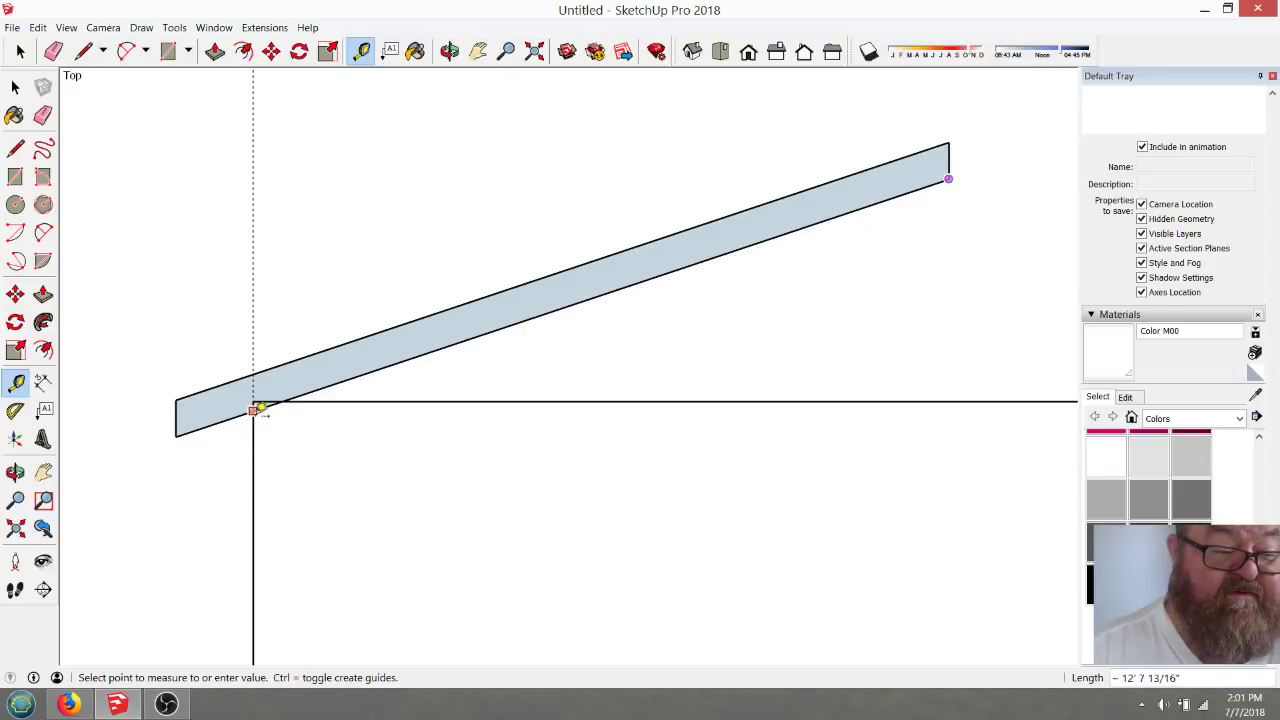
pyautogui.click(259, 408)
pyautogui.scroll(1, 274, 450)
pyautogui.scroll(-1, 280, 447)
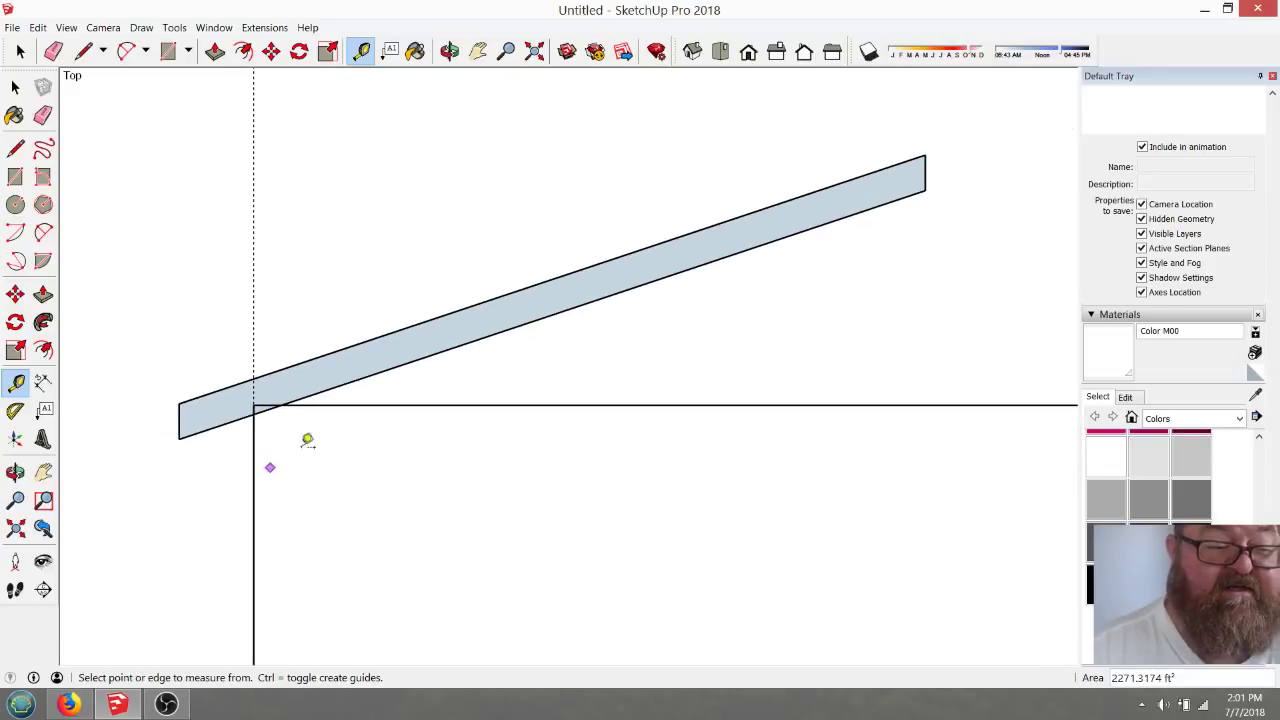
pyautogui.click(921, 152)
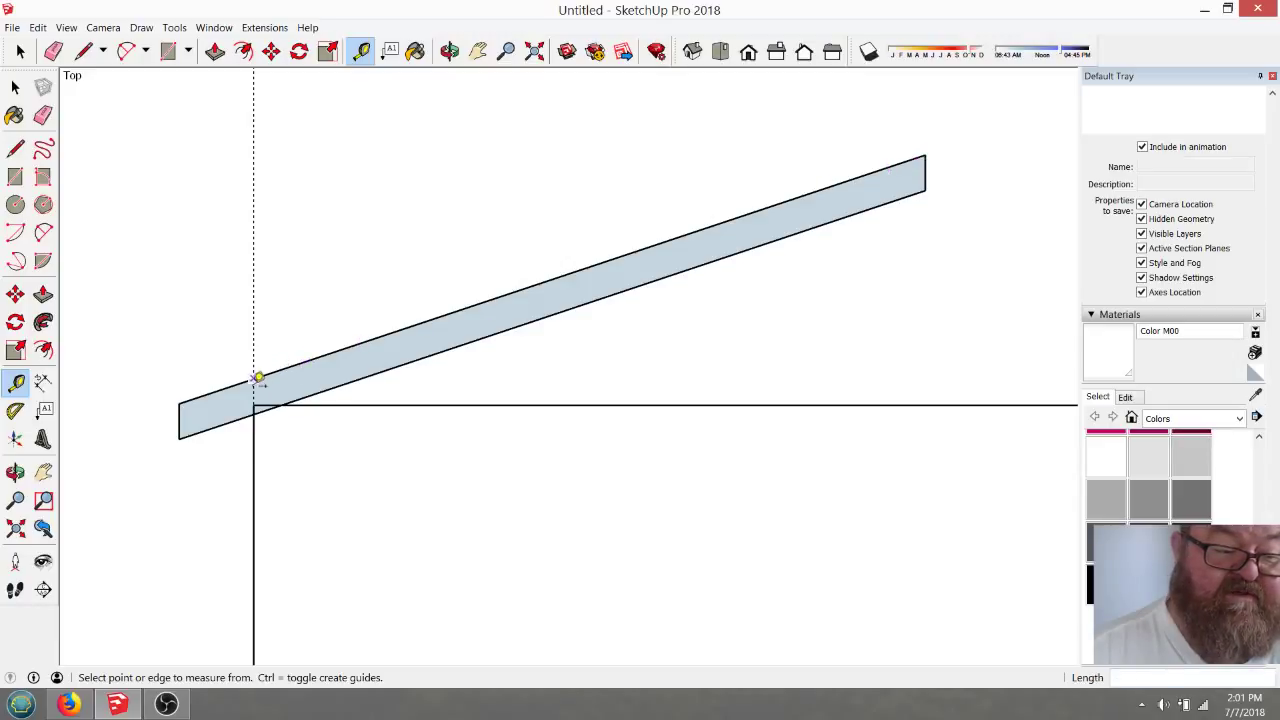
pyautogui.scroll(2, 250, 420)
pyautogui.scroll(3, 260, 422)
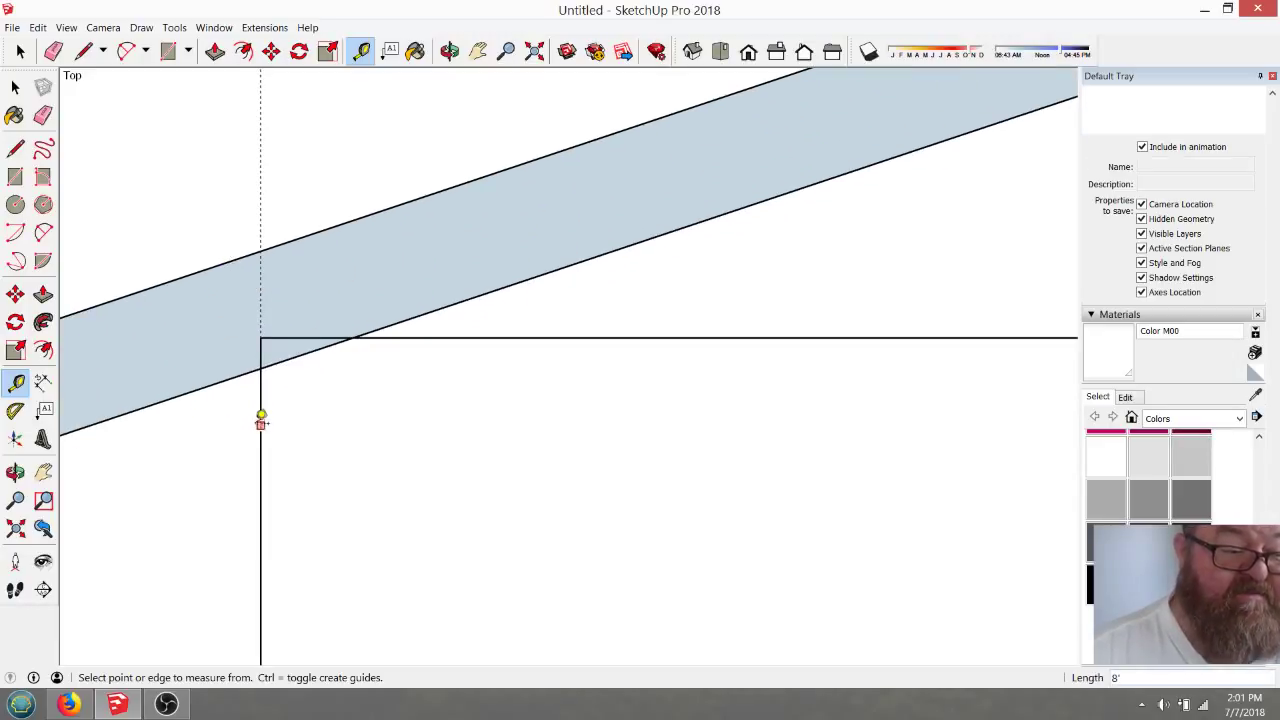
pyautogui.scroll(-2, 280, 312)
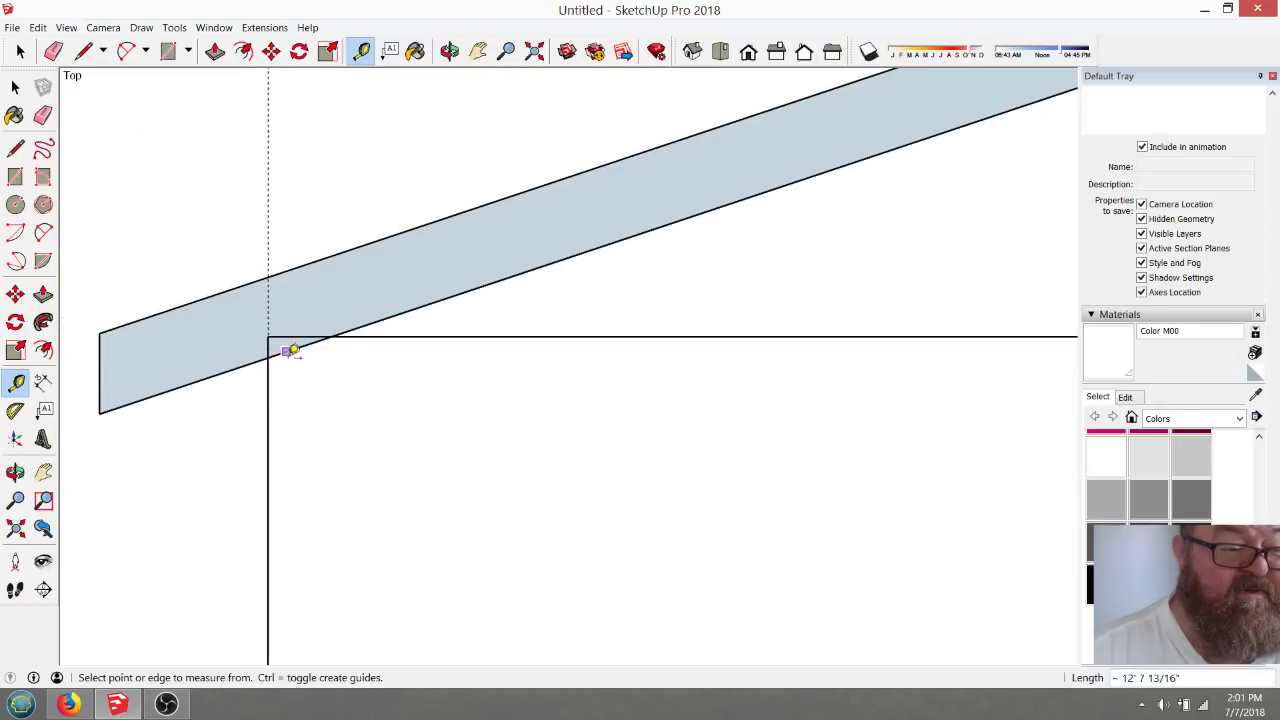
# Trace the wall seat with lines up the wall's outer edge and along its top to the rafter's lower edge
pyautogui.click(20, 51)
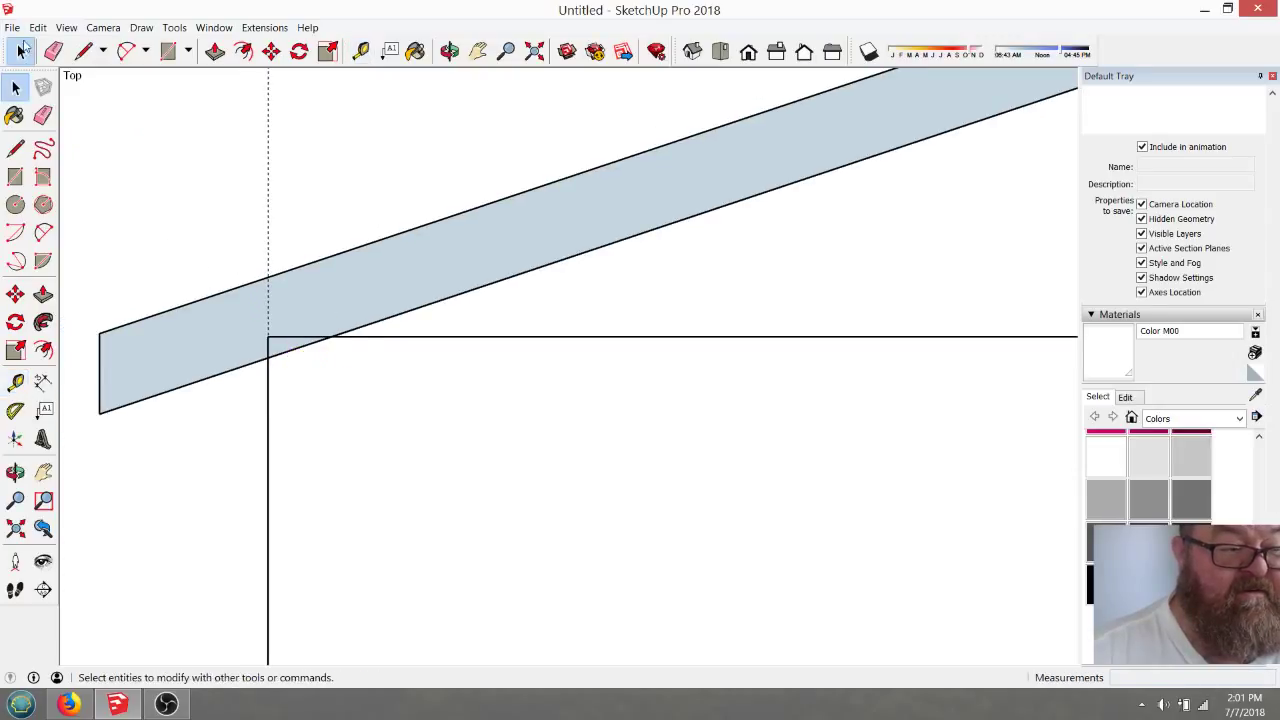
pyautogui.click(84, 51)
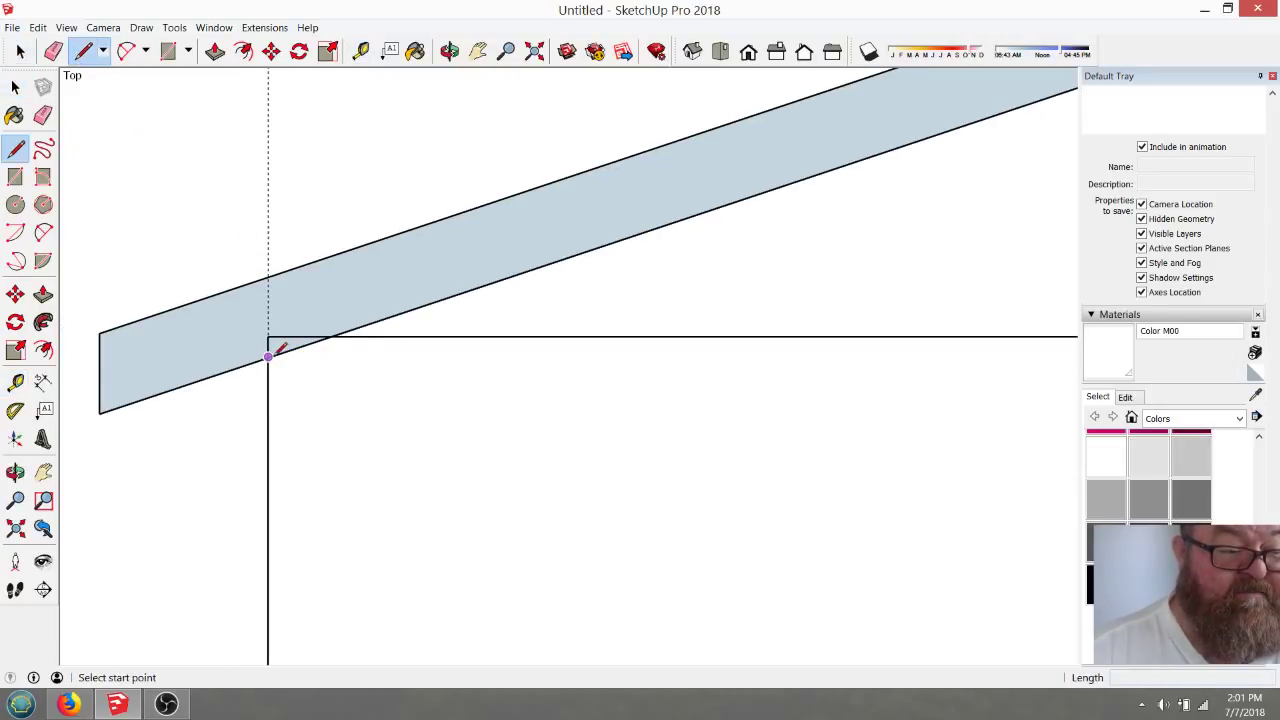
pyautogui.click(268, 356)
pyautogui.click(268, 336)
pyautogui.click(331, 336)
pyautogui.click(20, 51)
pyautogui.scroll(-1, 197, 357)
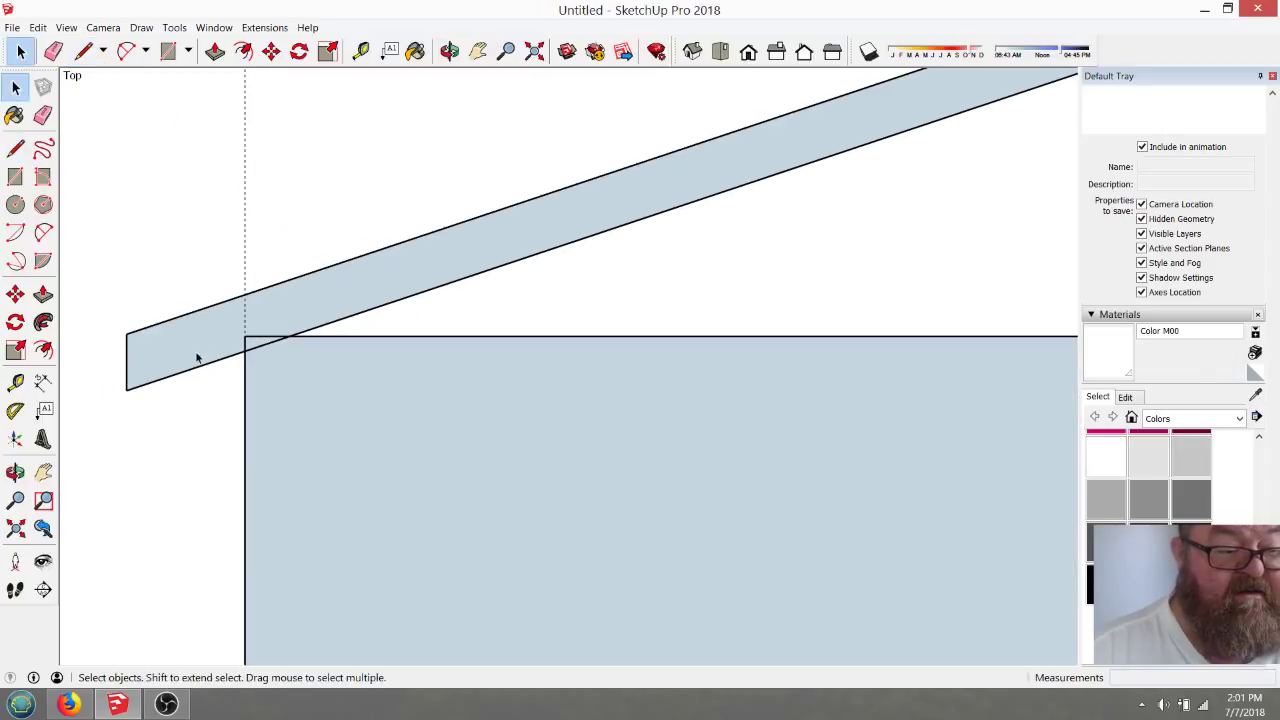
pyautogui.scroll(-1, 219, 352)
pyautogui.click(291, 314)
pyautogui.click(189, 277)
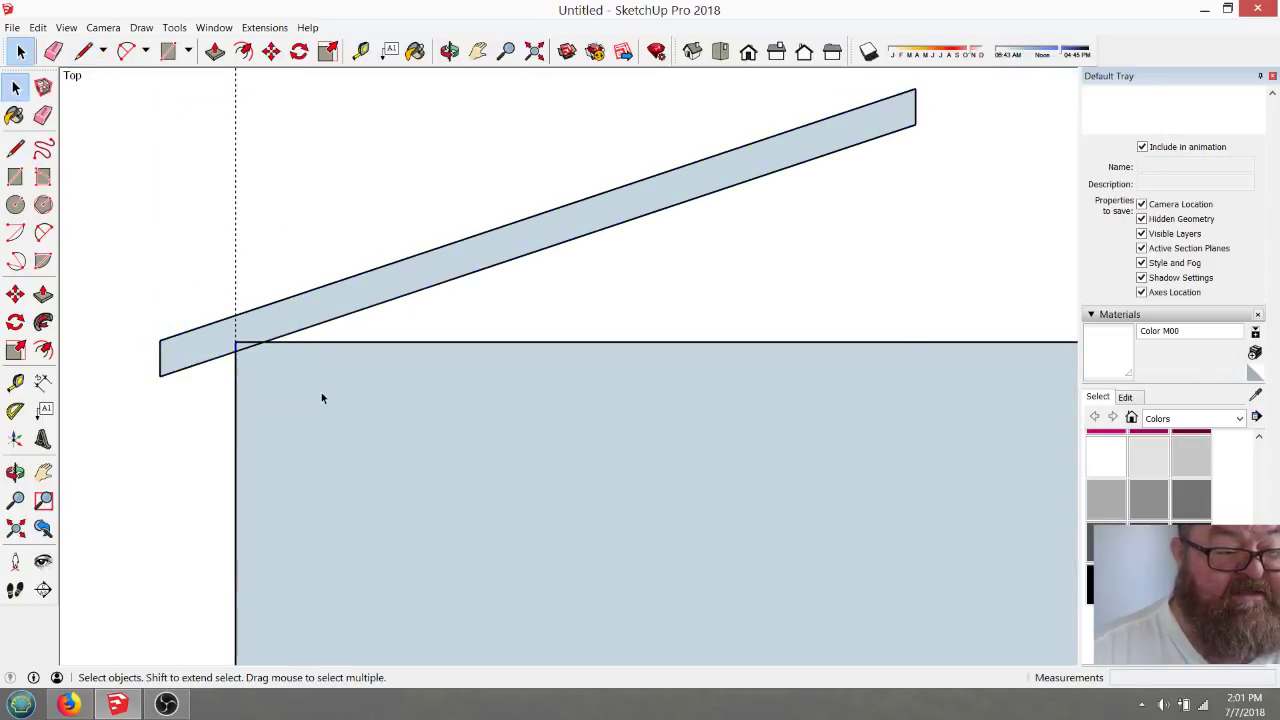
pyautogui.click(271, 51)
pyautogui.click(291, 220)
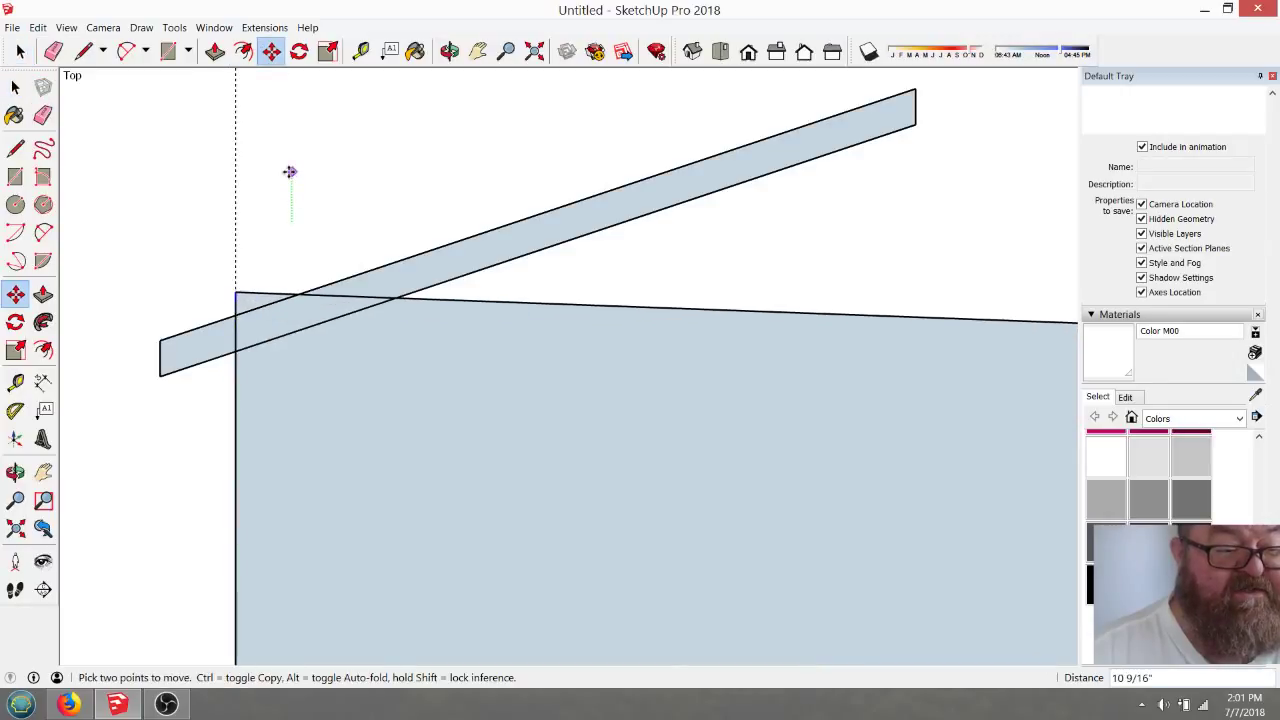
pyautogui.press('Escape')
pyautogui.click(20, 51)
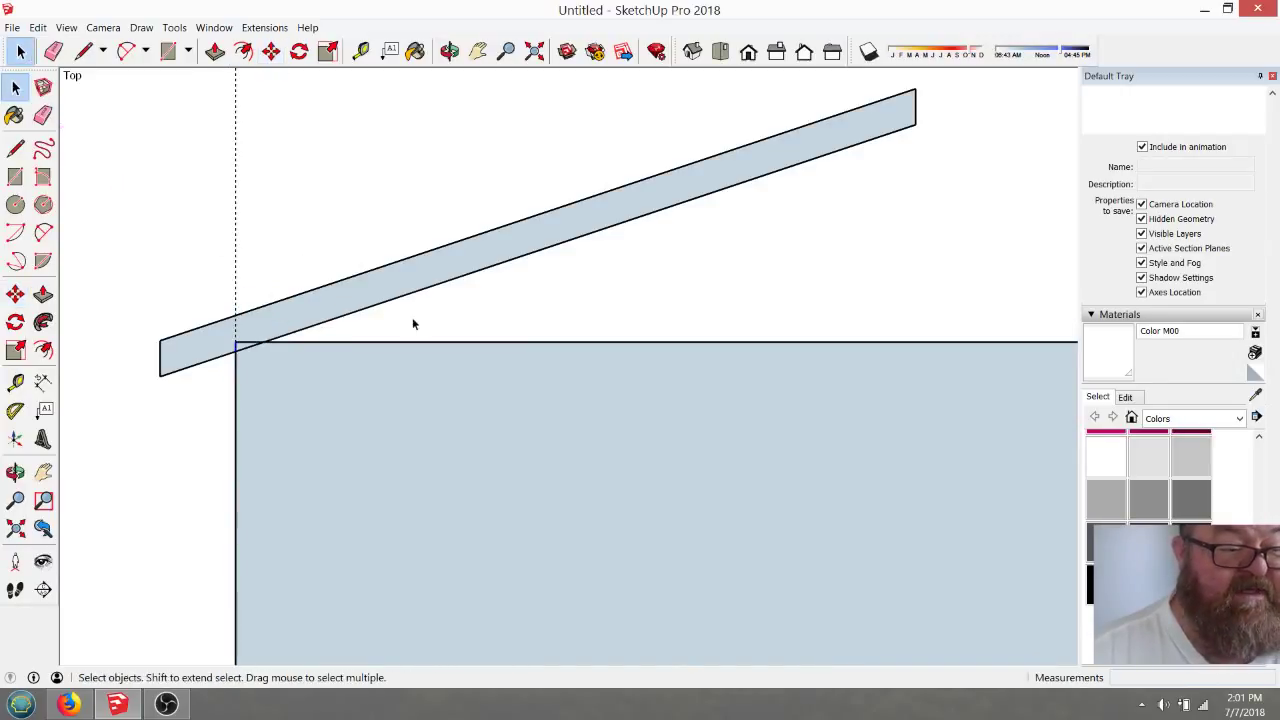
# Move the rafter group straight up until it is clear of the building section
pyautogui.click(379, 290)
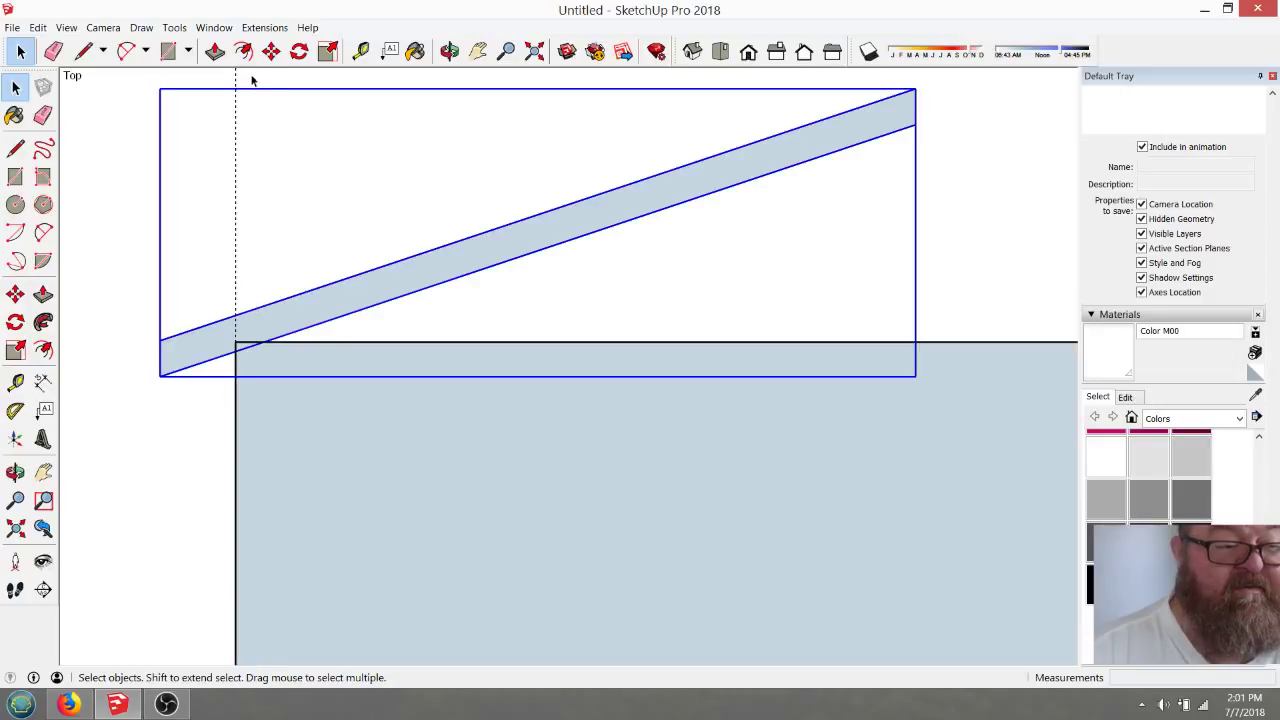
pyautogui.click(271, 51)
pyautogui.click(321, 246)
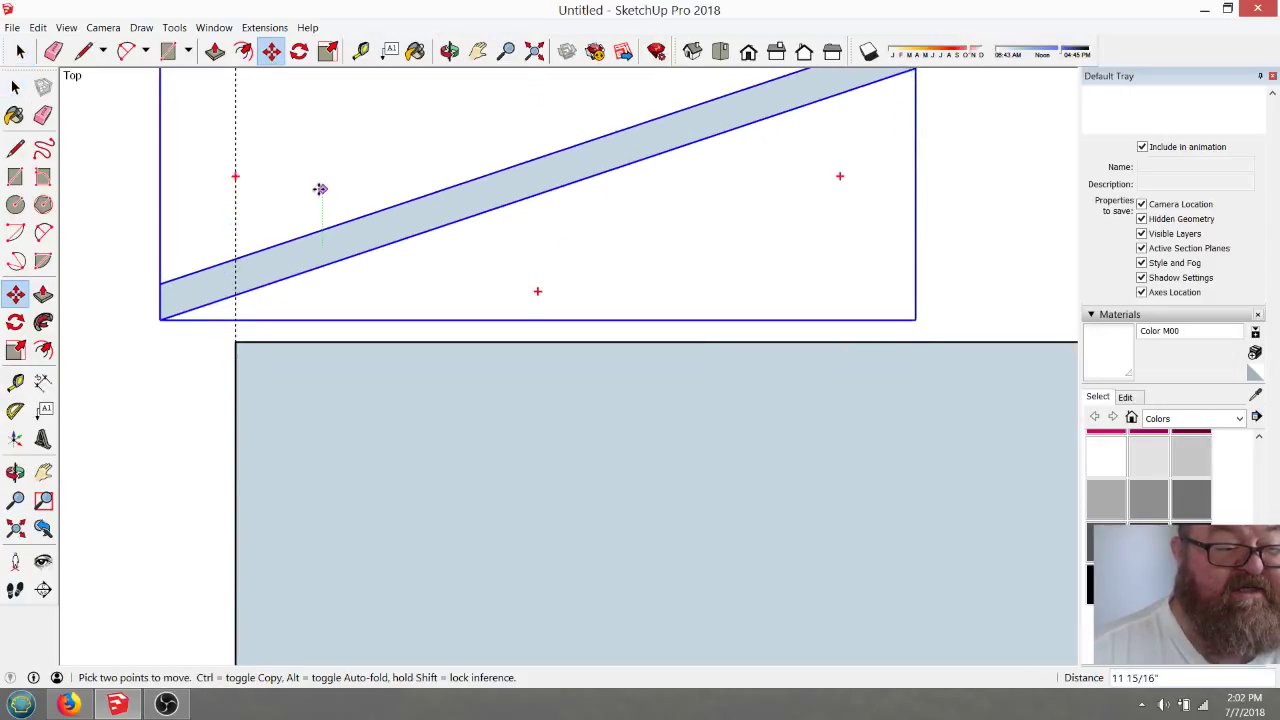
pyautogui.click(314, 169)
pyautogui.scroll(4, 224, 228)
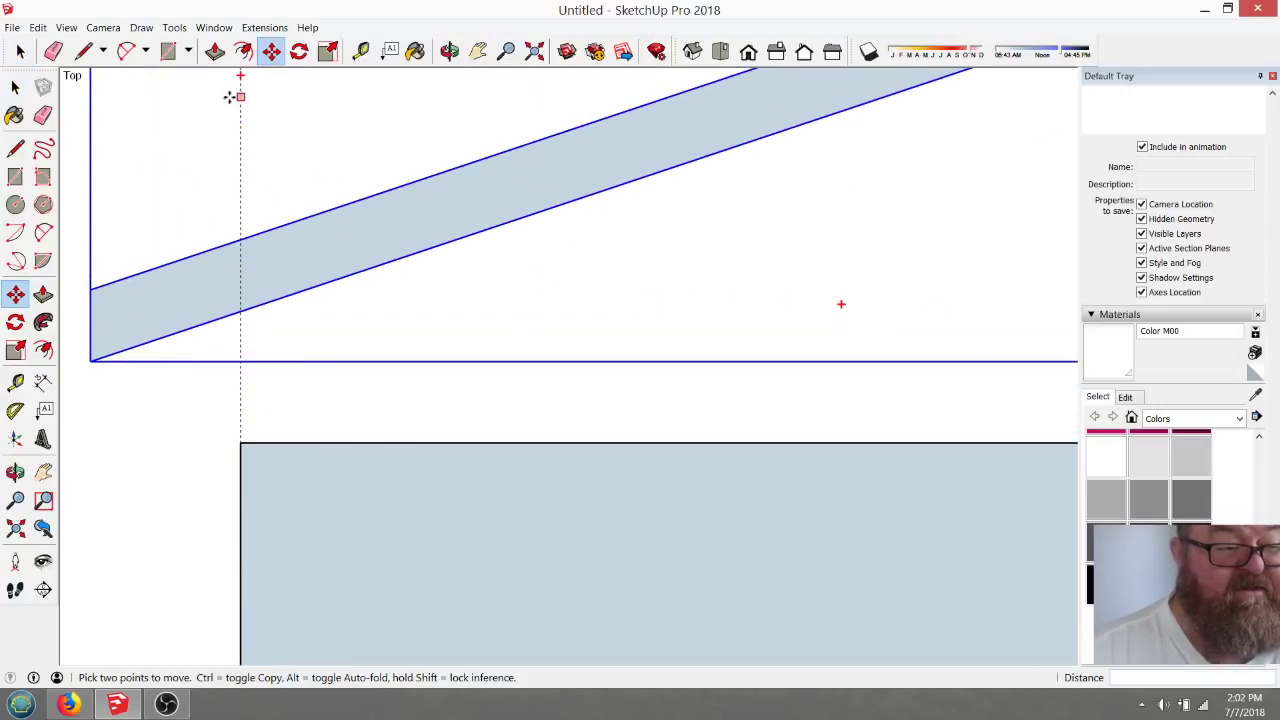
# Open the rafter group for editing
pyautogui.click(20, 51)
pyautogui.click(243, 166)
pyautogui.scroll(2, 234, 277)
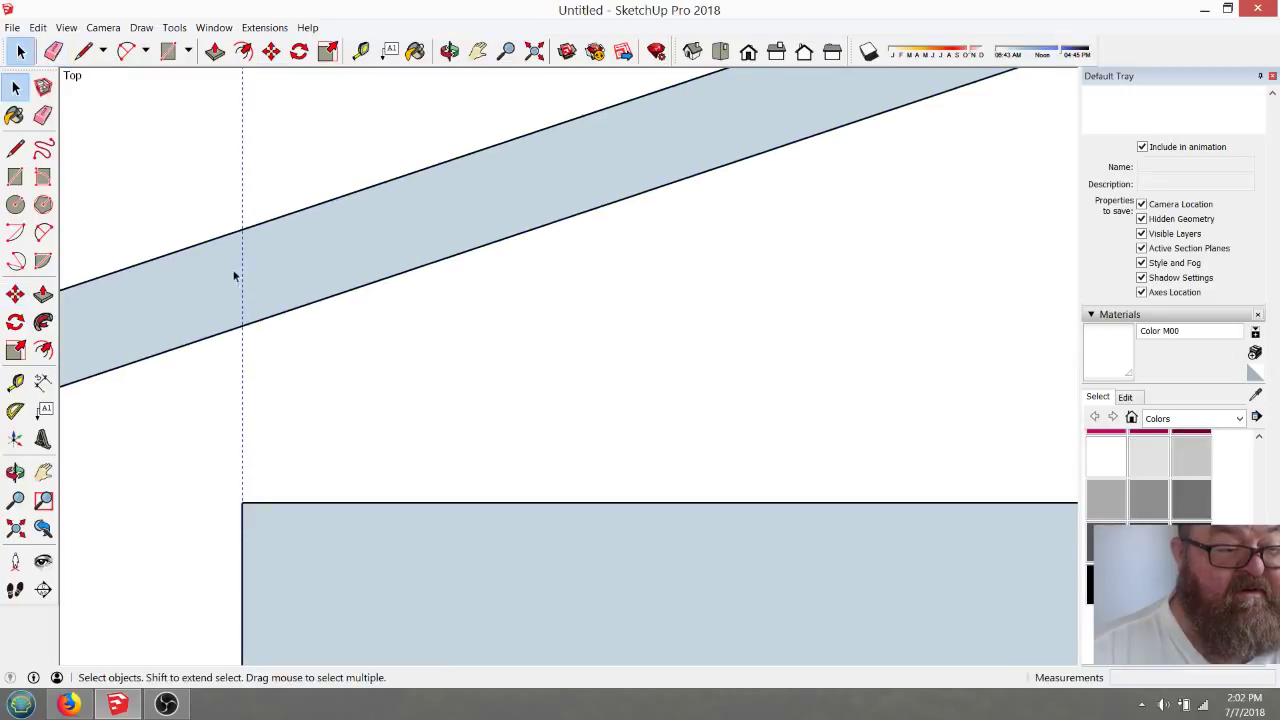
pyautogui.scroll(2, 235, 282)
pyautogui.scroll(-1, 340, 206)
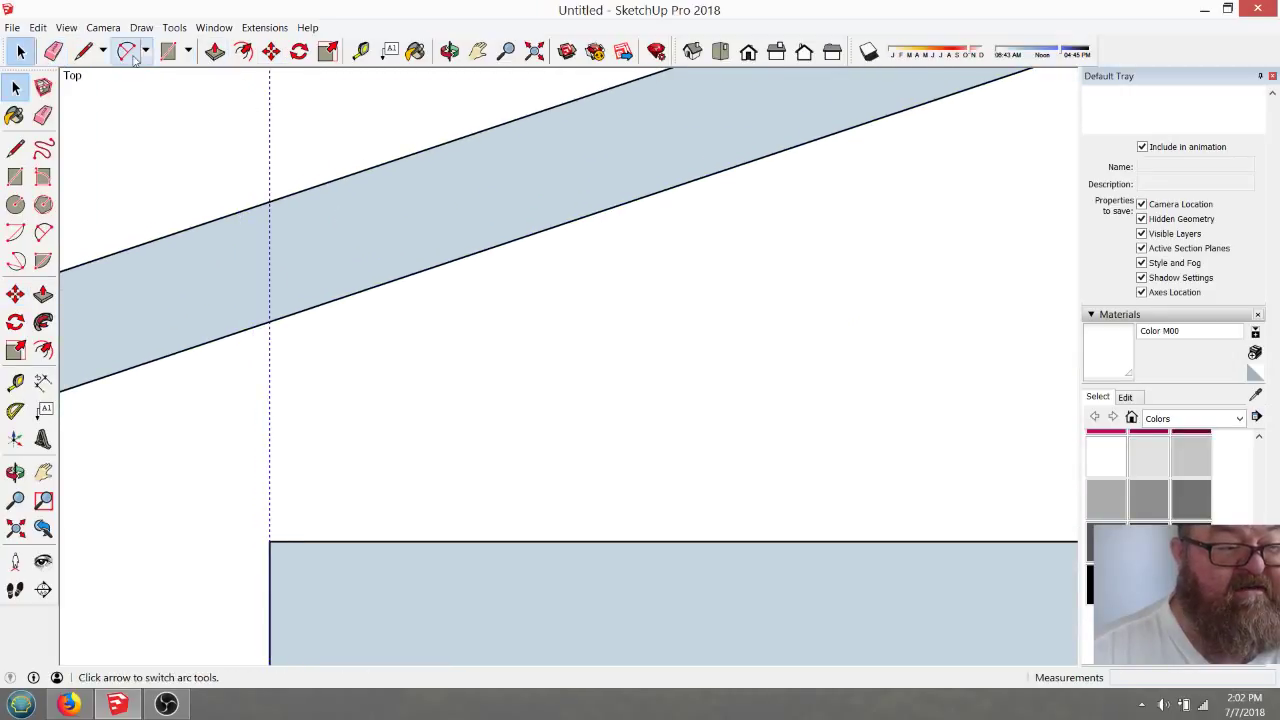
pyautogui.click(84, 51)
pyautogui.click(30, 55)
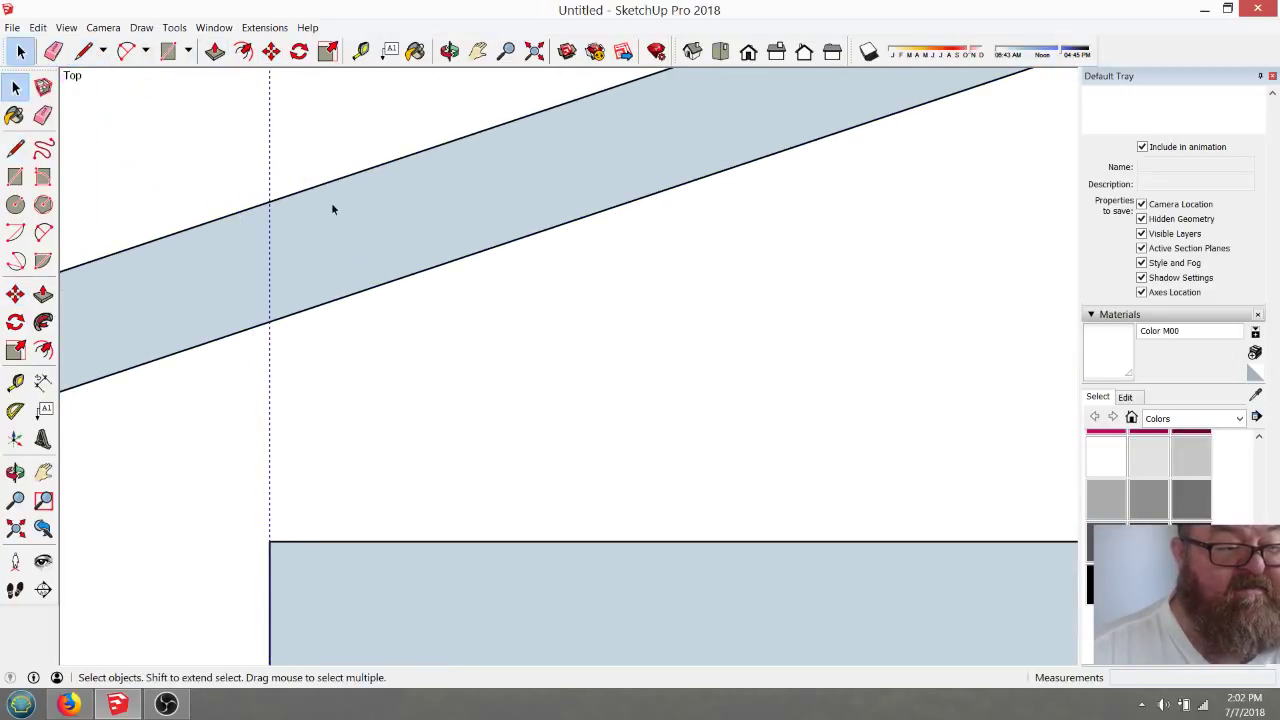
pyautogui.doubleClick(366, 233)
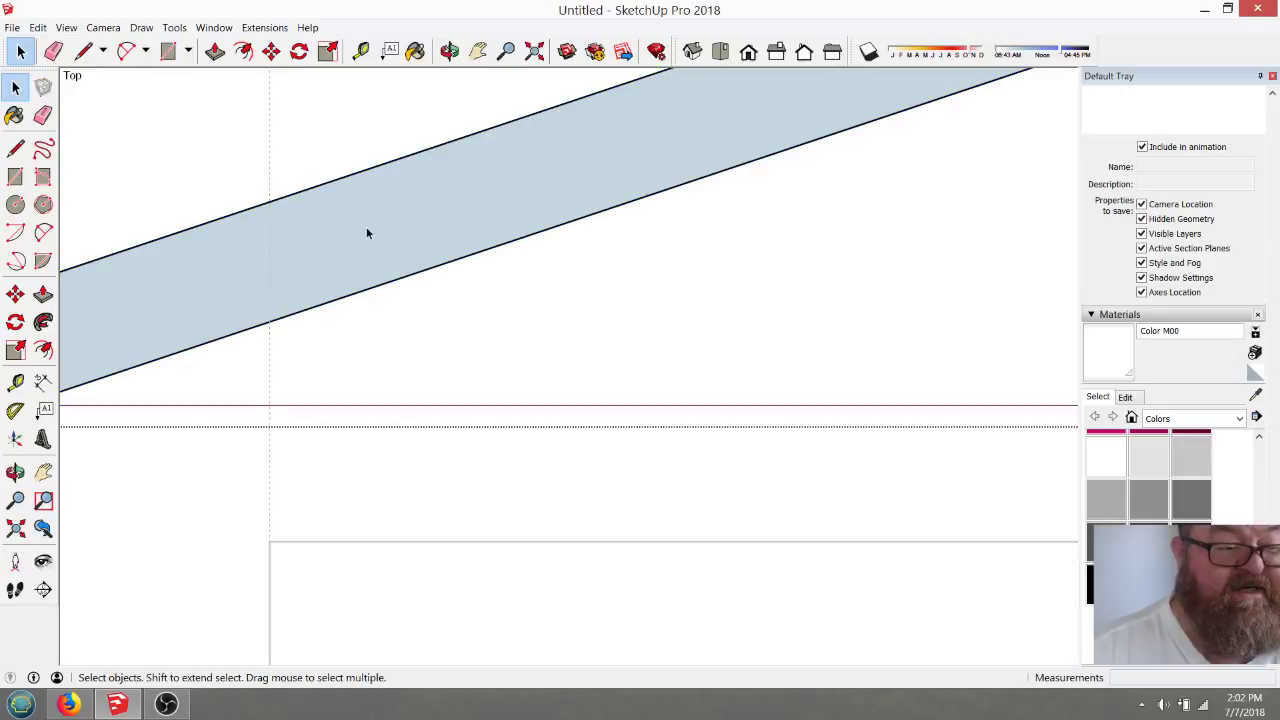
# Draw a vertical line across the rafter from its upper to its lower edge where the guide crosses it
pyautogui.click(84, 51)
pyautogui.click(270, 200)
pyautogui.click(271, 320)
pyautogui.scroll(-1, 197, 343)
pyautogui.scroll(-4, 195, 344)
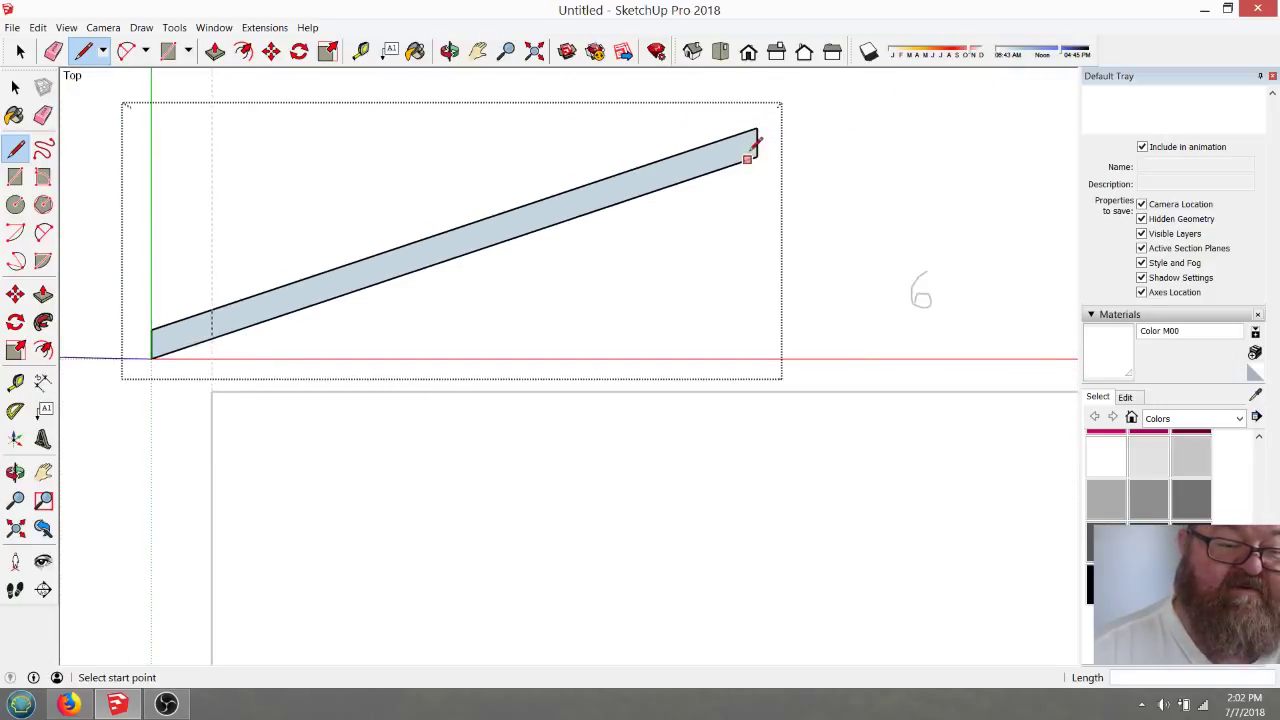
# Measure the rafter's full upper edge from its peak to the overhang's outer end
pyautogui.click(361, 52)
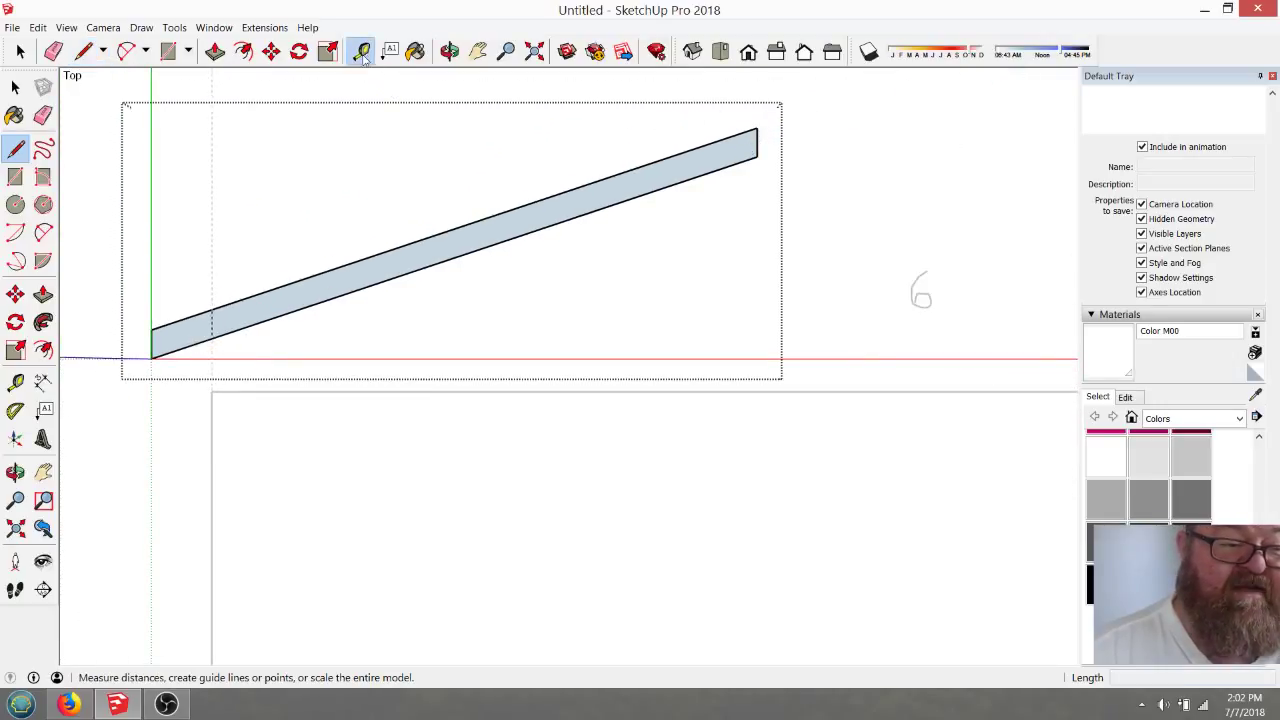
pyautogui.click(757, 128)
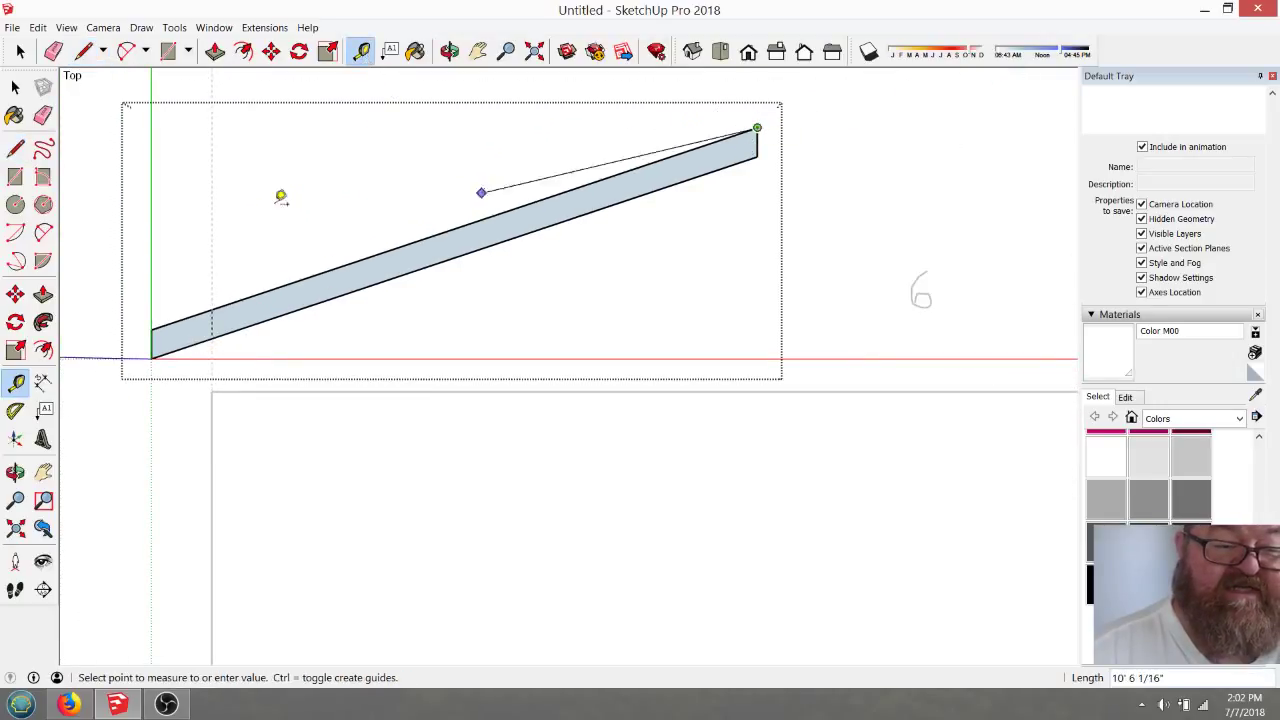
pyautogui.click(157, 323)
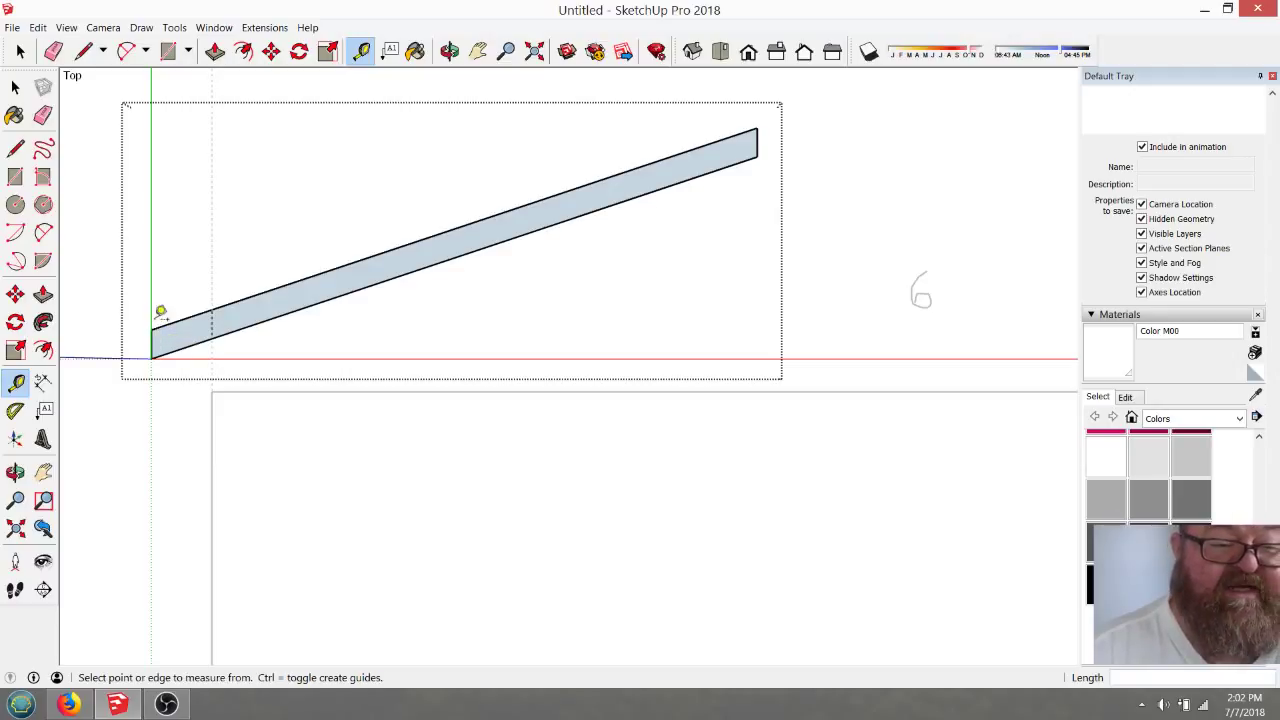
# Mark 2" up the vertical line from the rafter's lower edge and draw a horizontal seat line from there to the lower edge
pyautogui.scroll(4, 208, 325)
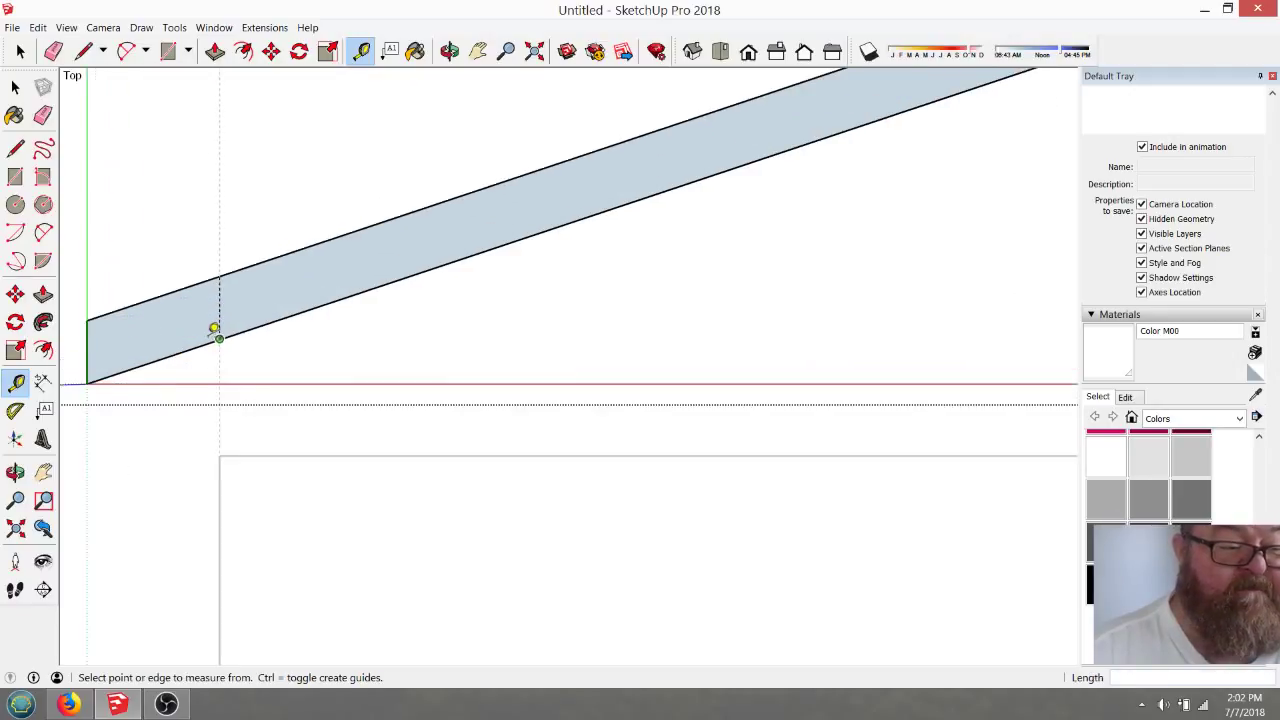
pyautogui.press('l')
pyautogui.scroll(2, 255, 357)
pyautogui.scroll(2, 250, 360)
pyautogui.click(214, 322)
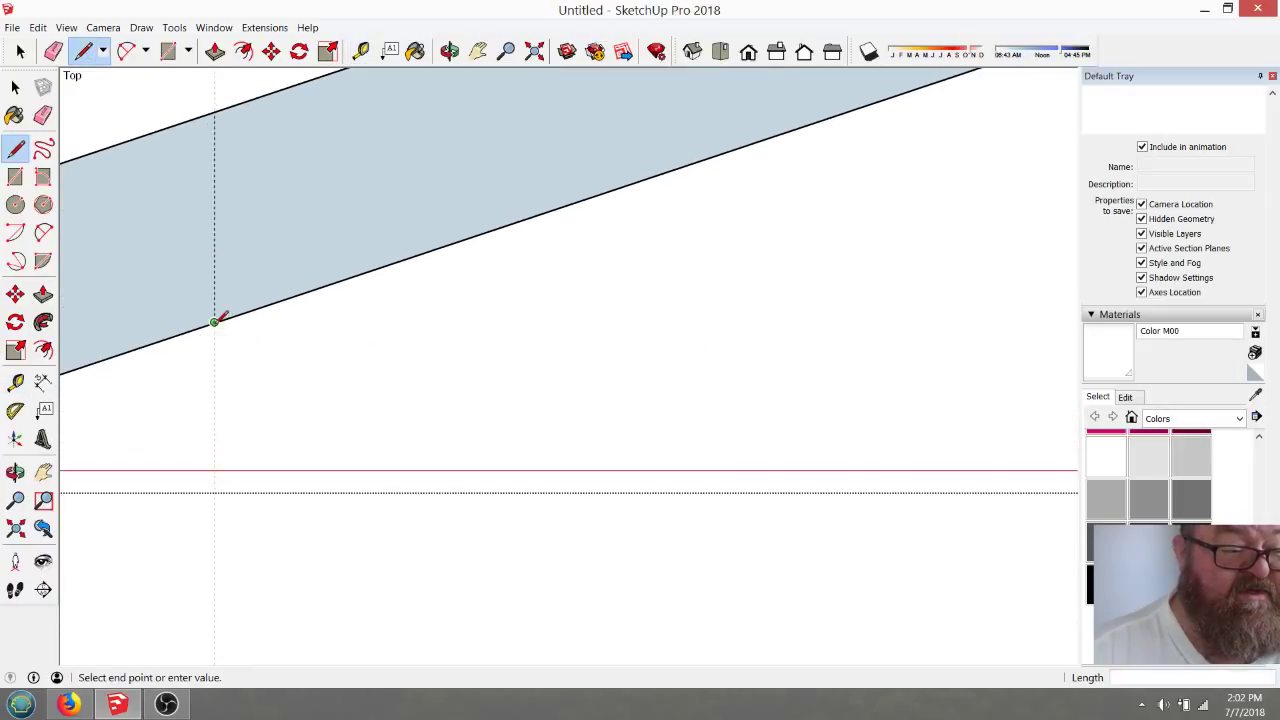
pyautogui.press('Escape')
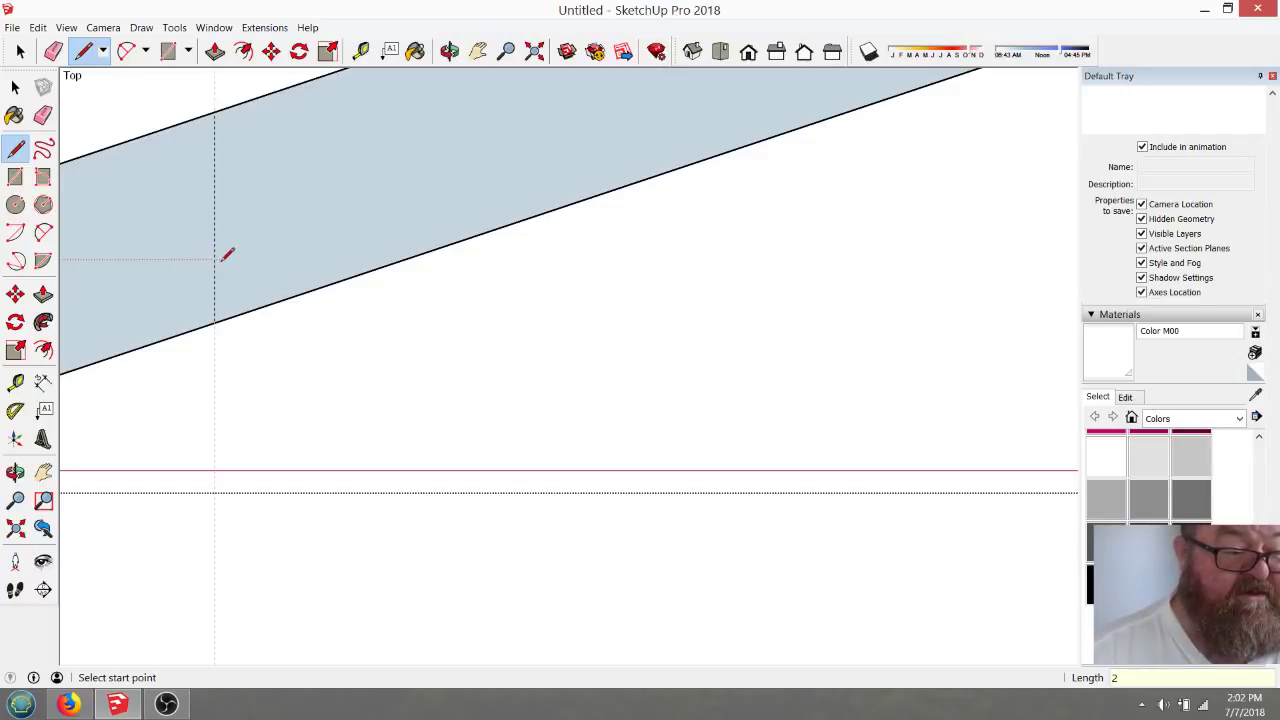
pyautogui.click(215, 266)
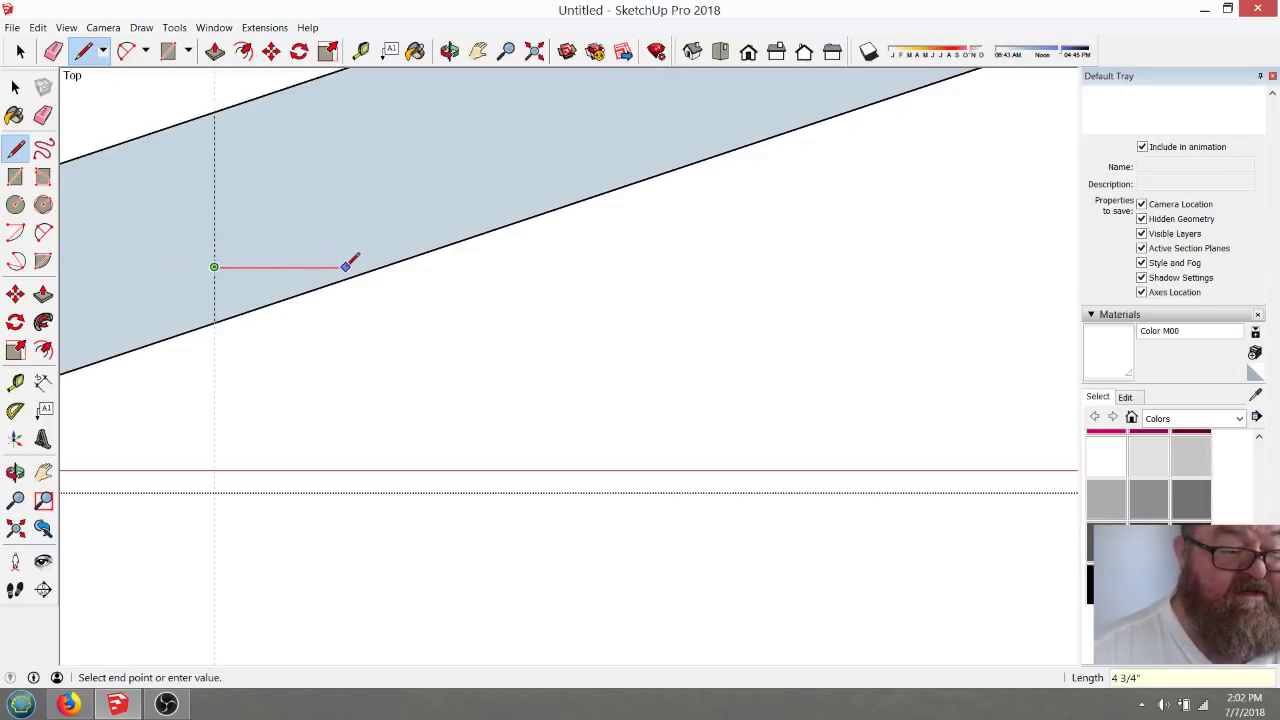
pyautogui.click(380, 267)
pyautogui.scroll(-2, 381, 268)
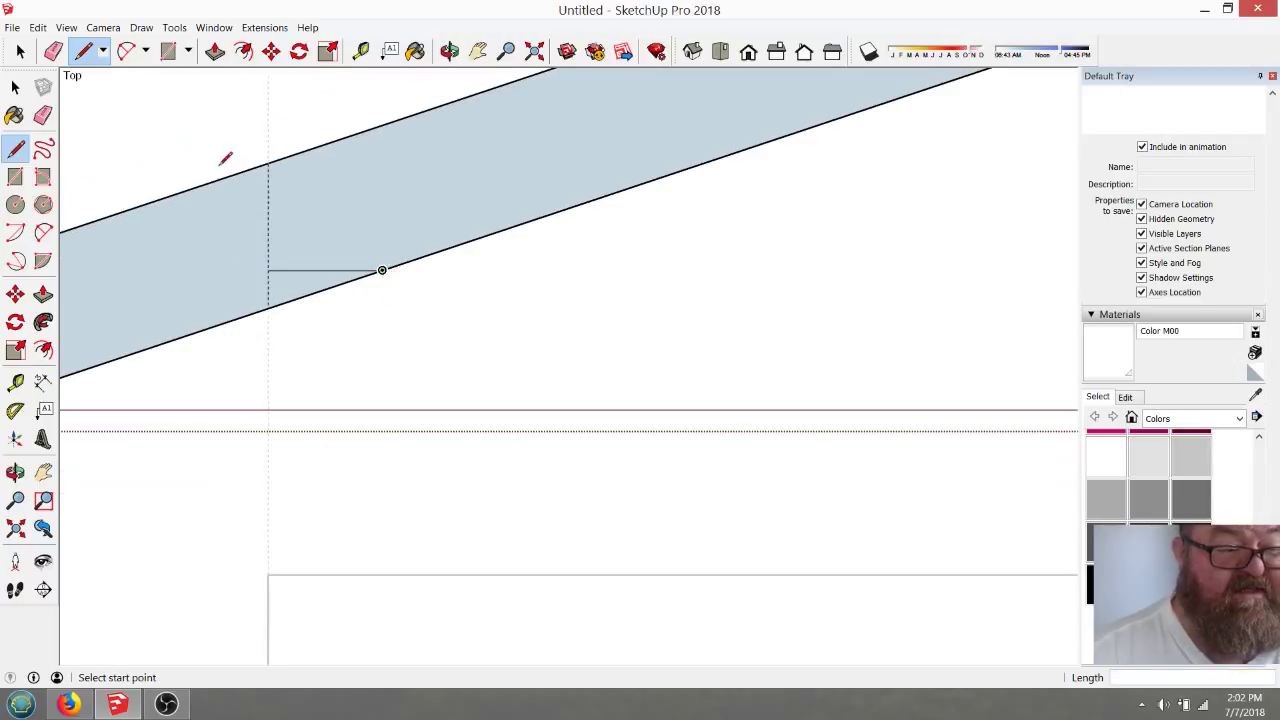
# Erase the lower edge beneath the seat line and the vertical line above it to leave the notch in the rafter
pyautogui.click(53, 51)
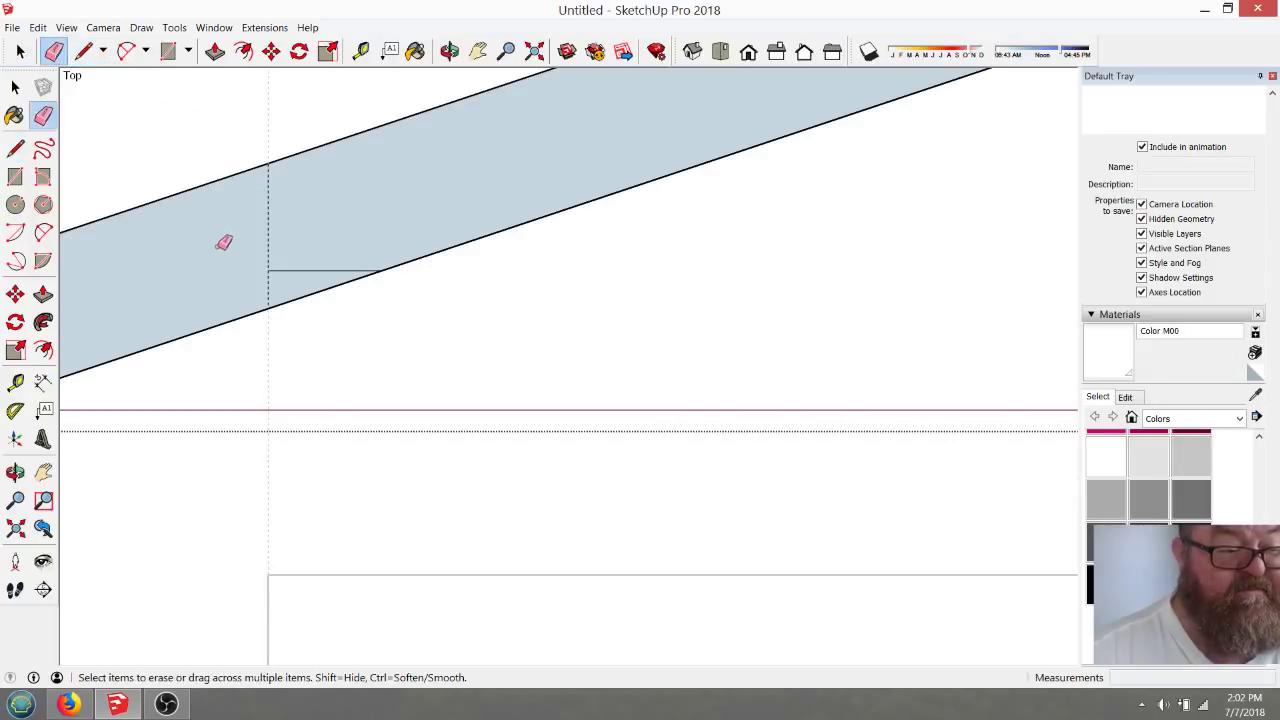
pyautogui.click(309, 288)
pyautogui.scroll(-2, 266, 405)
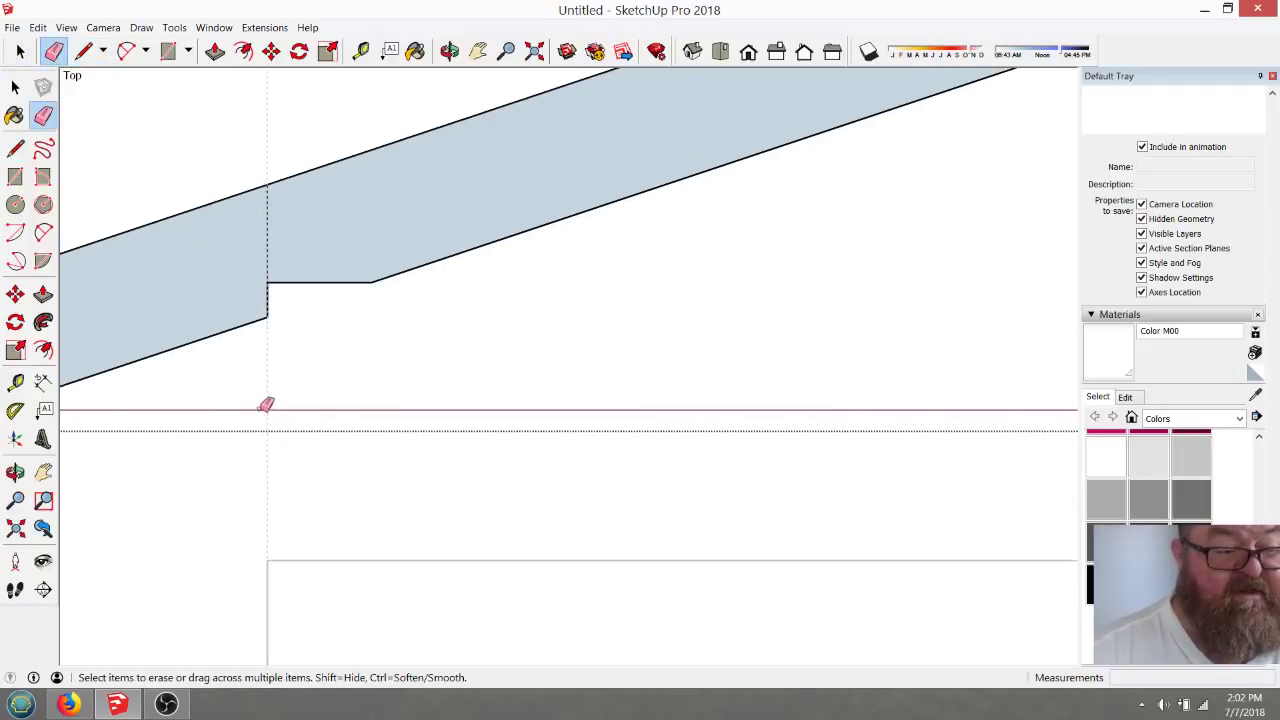
pyautogui.click(270, 244)
pyautogui.scroll(-3, 212, 345)
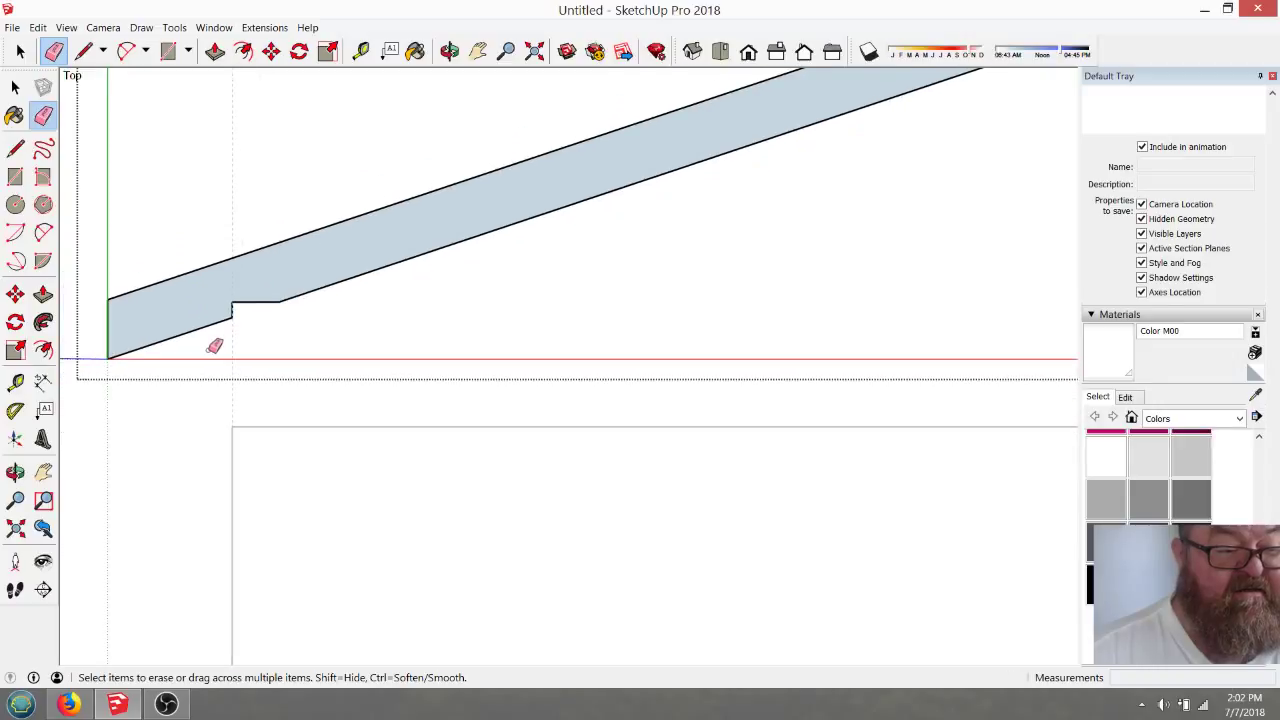
pyautogui.scroll(-1, 212, 354)
pyautogui.scroll(1, 295, 283)
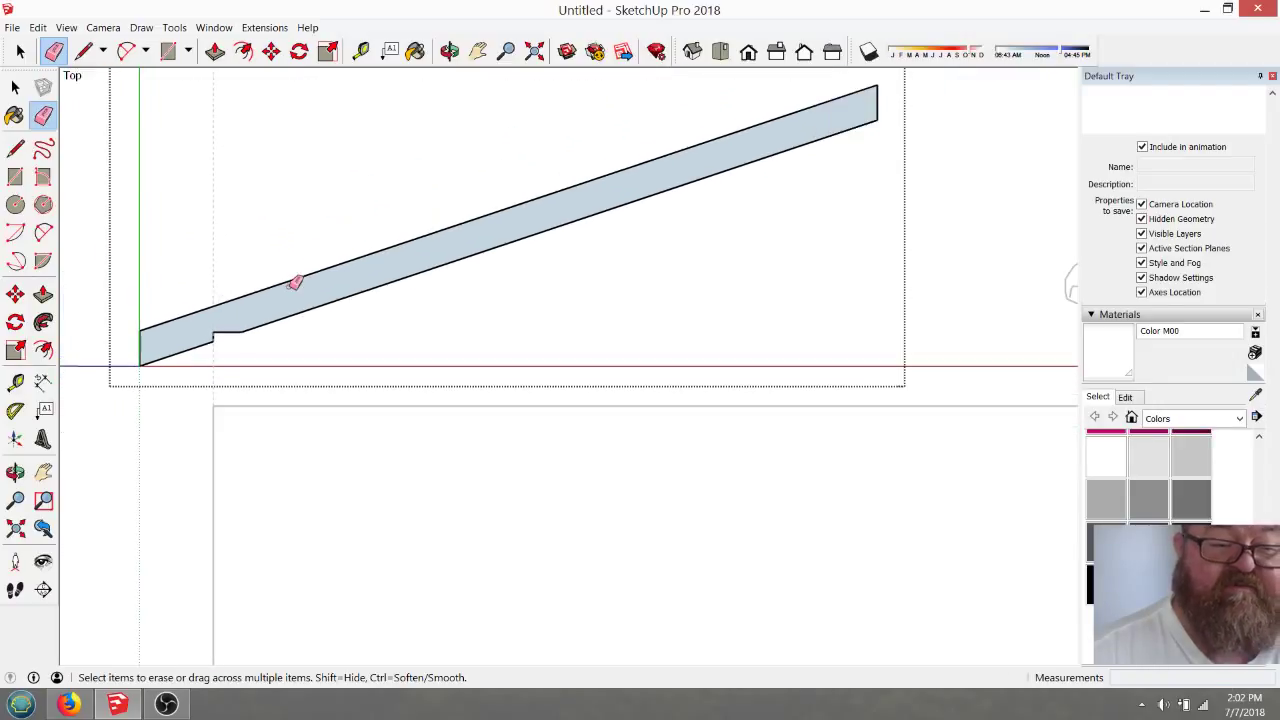
# Try to draw a rectangle 9.25" tall beside the rafter's peak and undo it
pyautogui.scroll(-1, 274, 317)
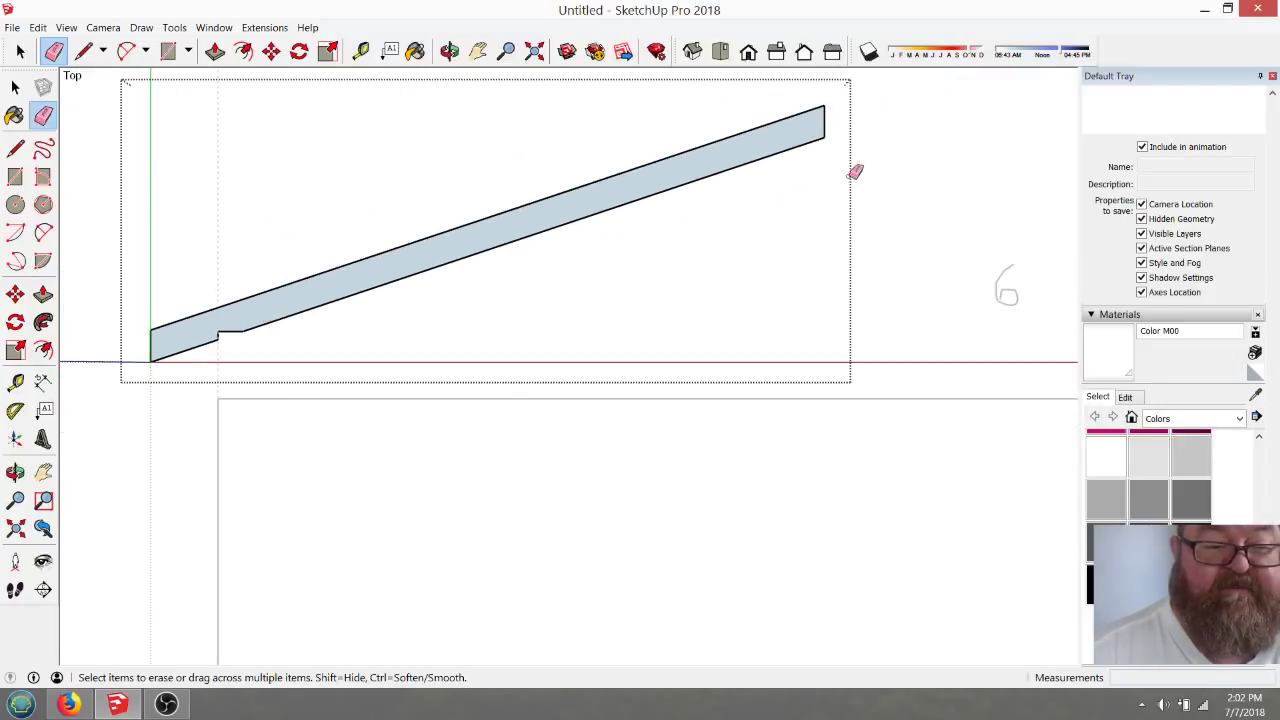
pyautogui.scroll(12, 871, 97)
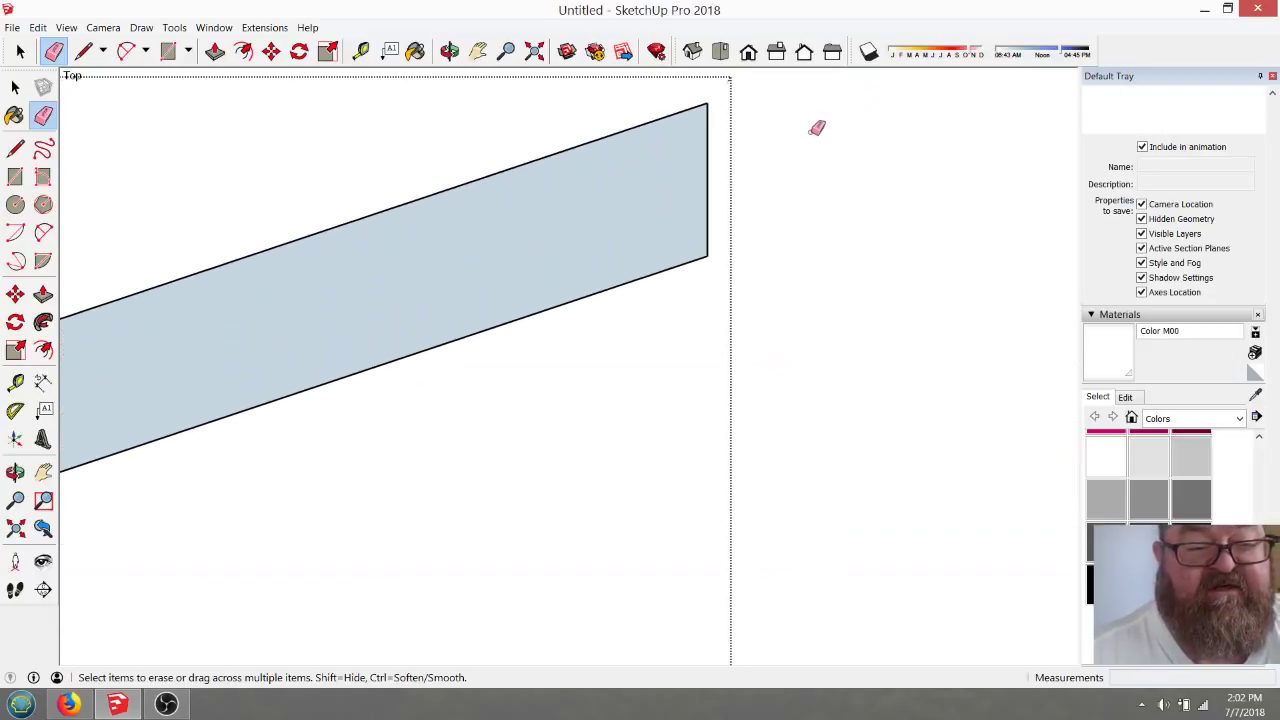
pyautogui.scroll(-2, 892, 183)
pyautogui.scroll(1, 866, 252)
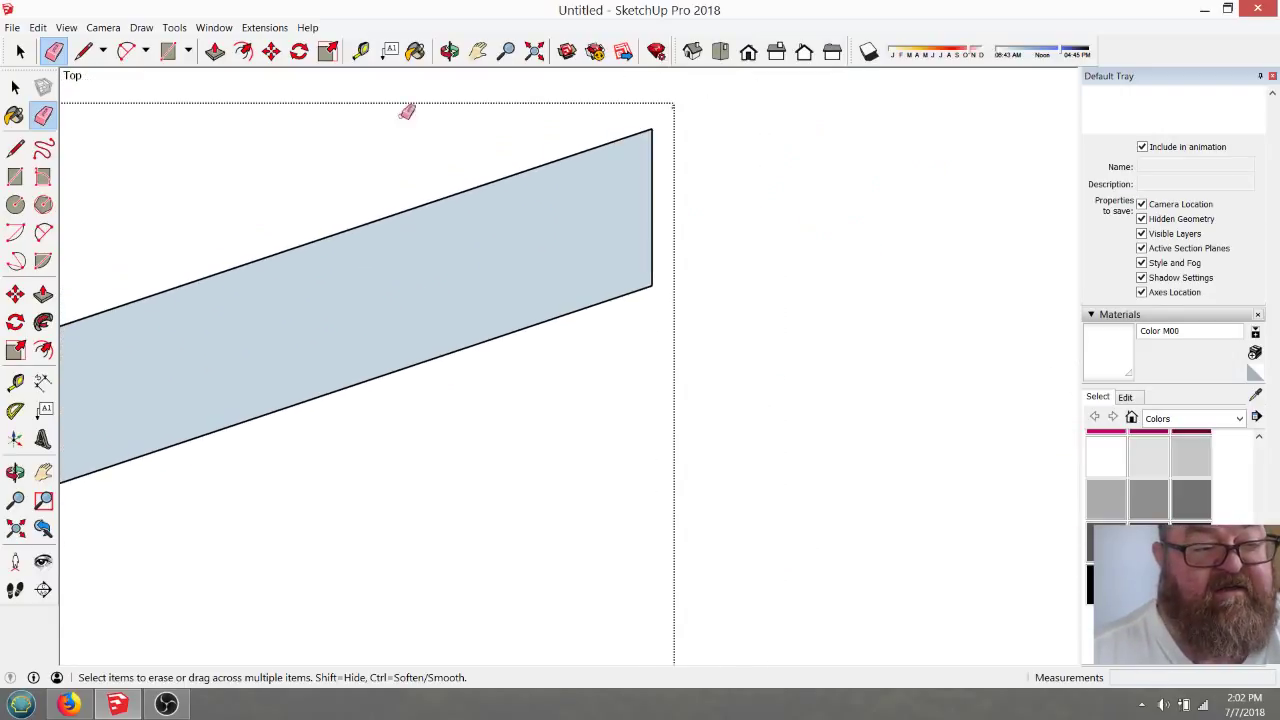
pyautogui.click(361, 51)
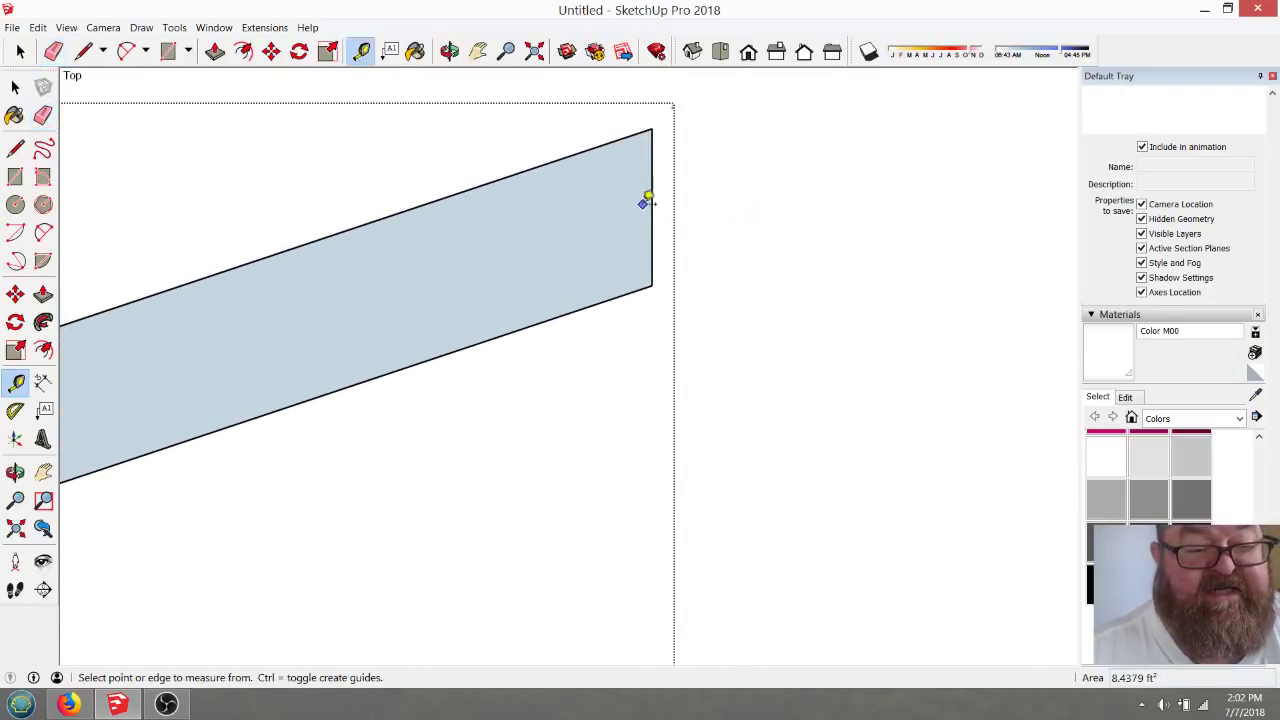
pyautogui.click(168, 52)
pyautogui.click(695, 128)
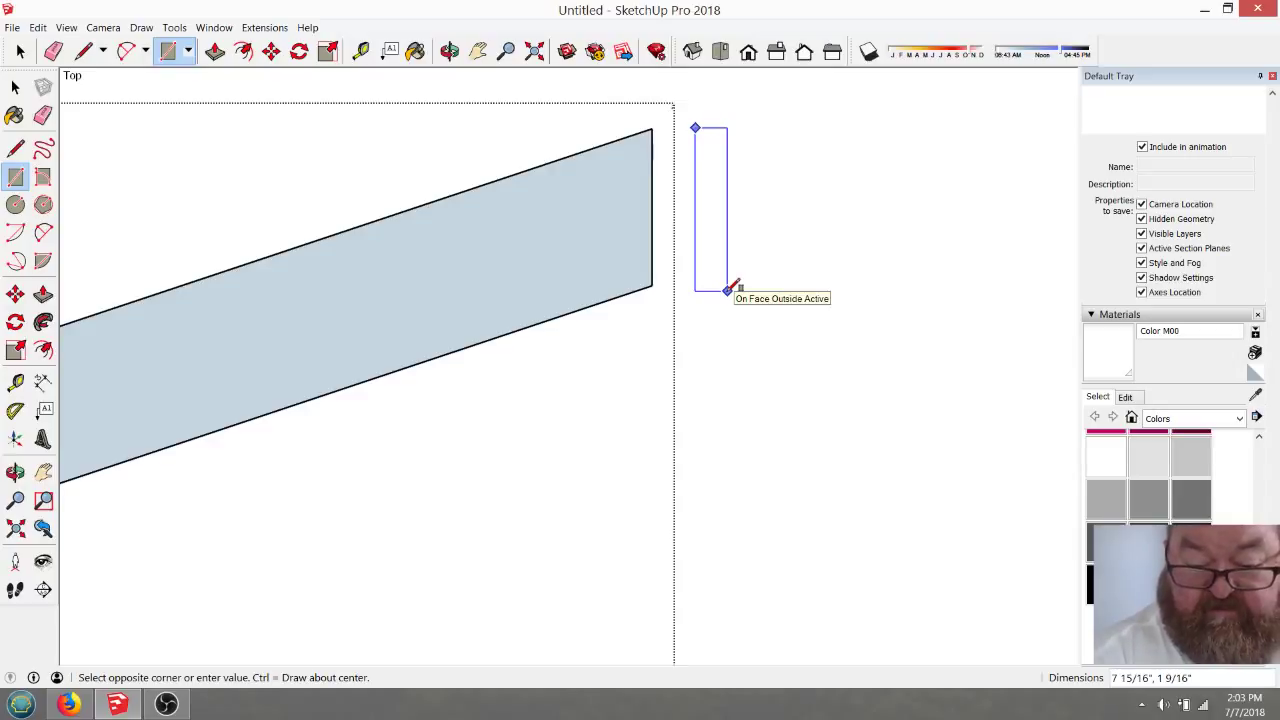
pyautogui.write('9.25')
pyautogui.press('Return')
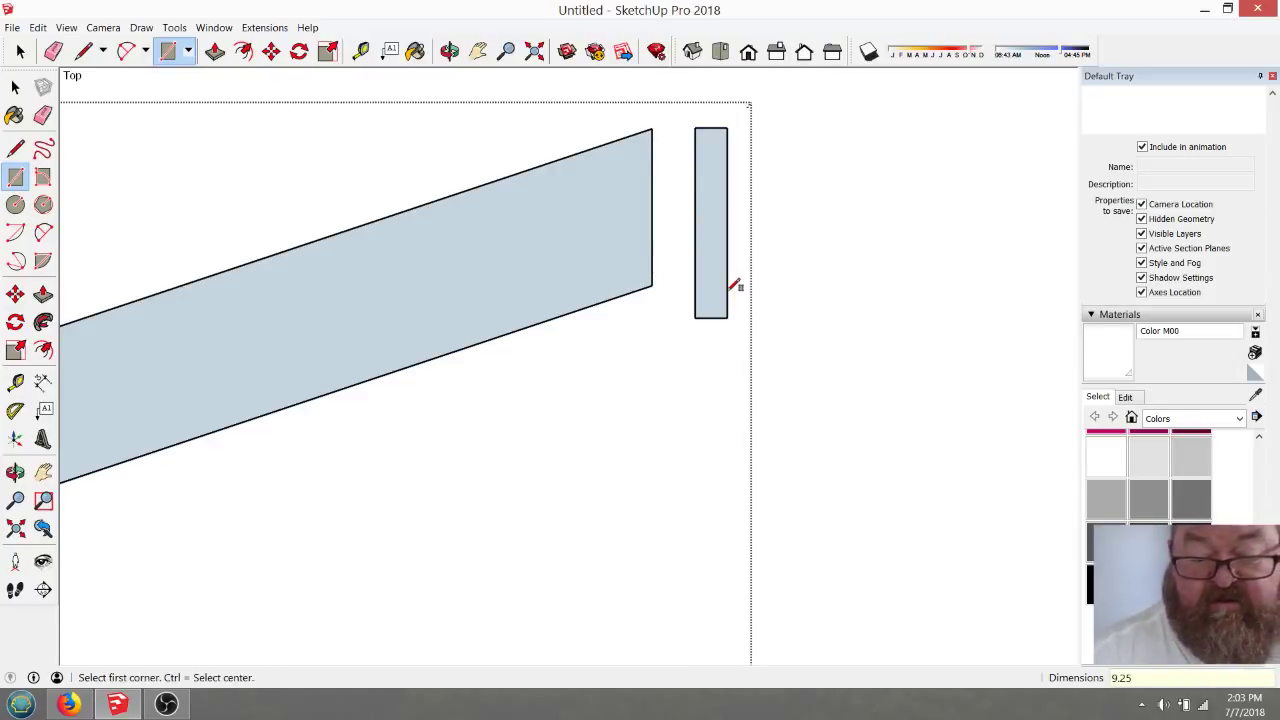
pyautogui.press('ctrl')
pyautogui.hotkey('ctrl', 'z')
pyautogui.click(721, 128)
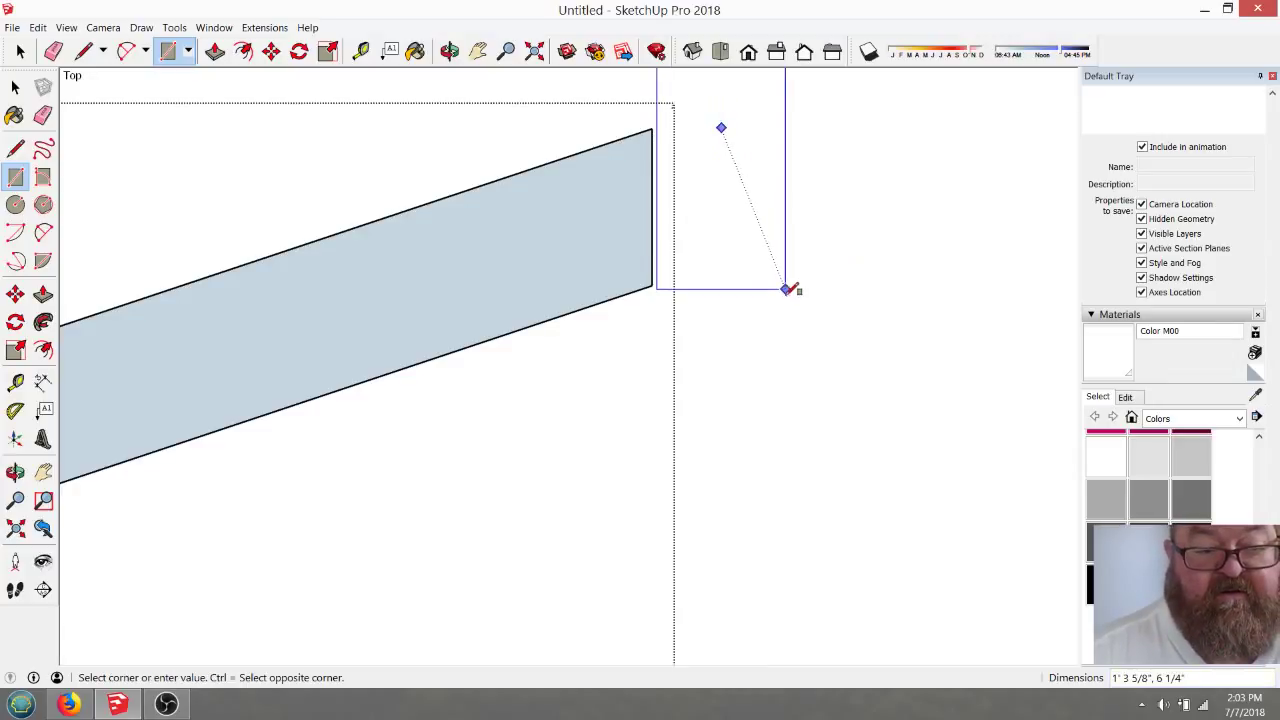
pyautogui.press('Escape')
# Draw a 9.25" tall by 1.5" wide ridge board rectangle from its centre, just beyond the rafter's peak end
pyautogui.click(756, 265)
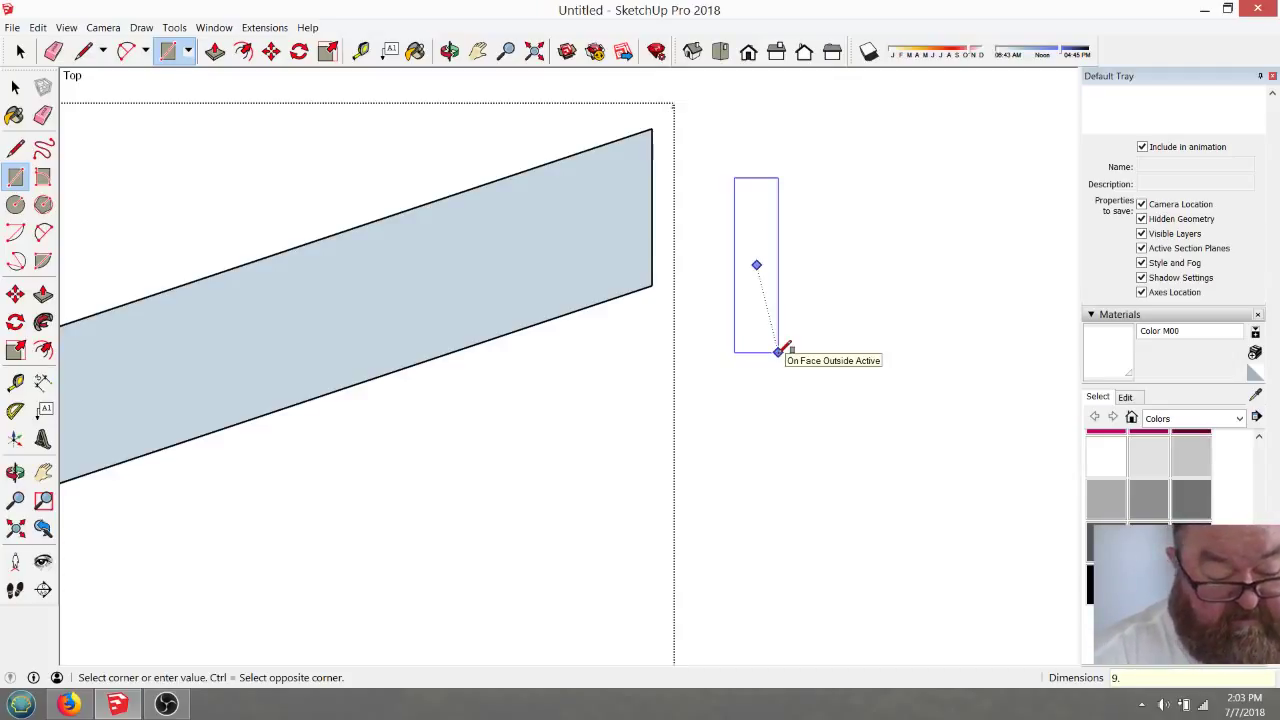
pyautogui.write('9.25,')
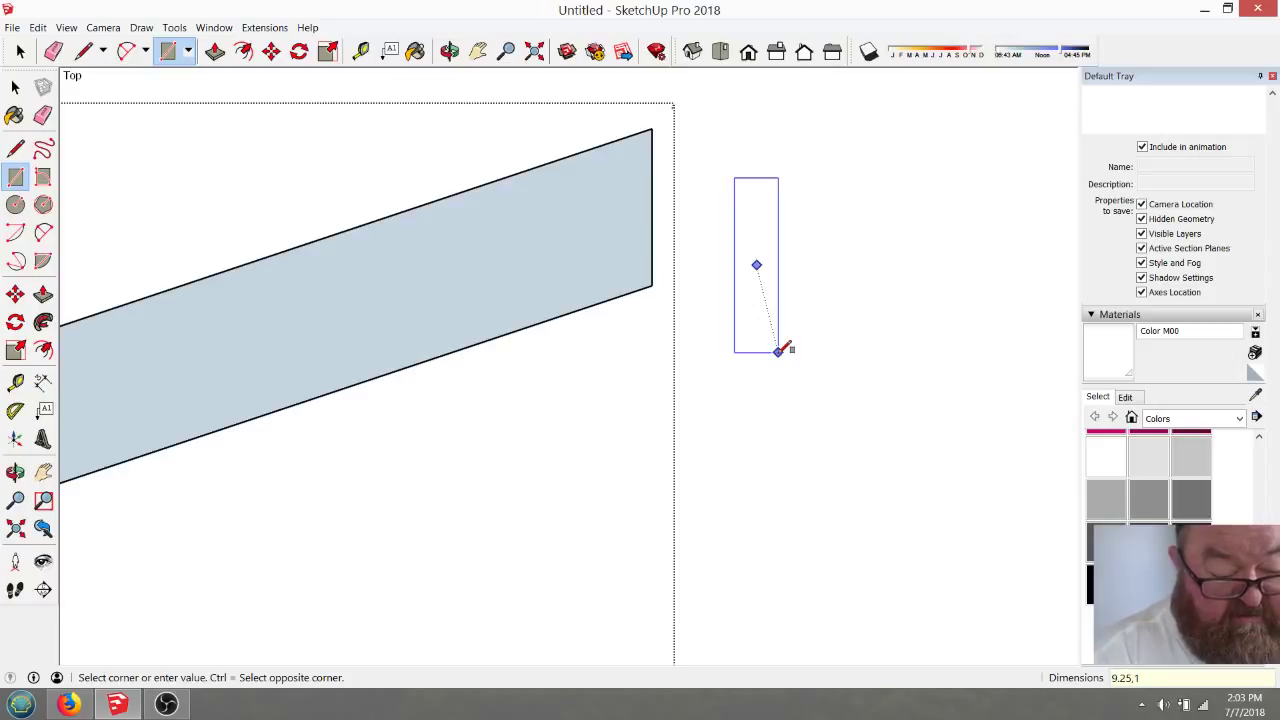
pyautogui.write('1.5')
pyautogui.press('Return')
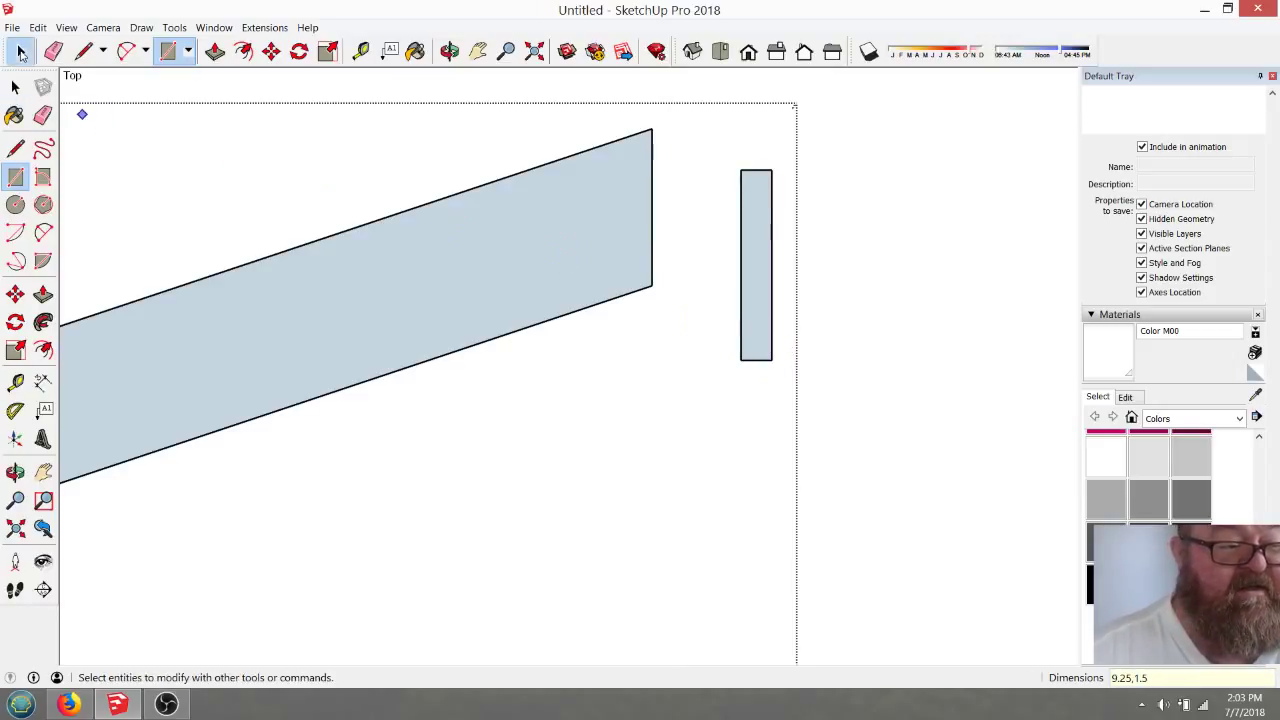
# Select the whole ridge board rectangle and make it a group
pyautogui.click(15, 87)
pyautogui.moveTo(769, 276); pyautogui.dragTo(796, 428)
pyautogui.rightClick(756, 256)
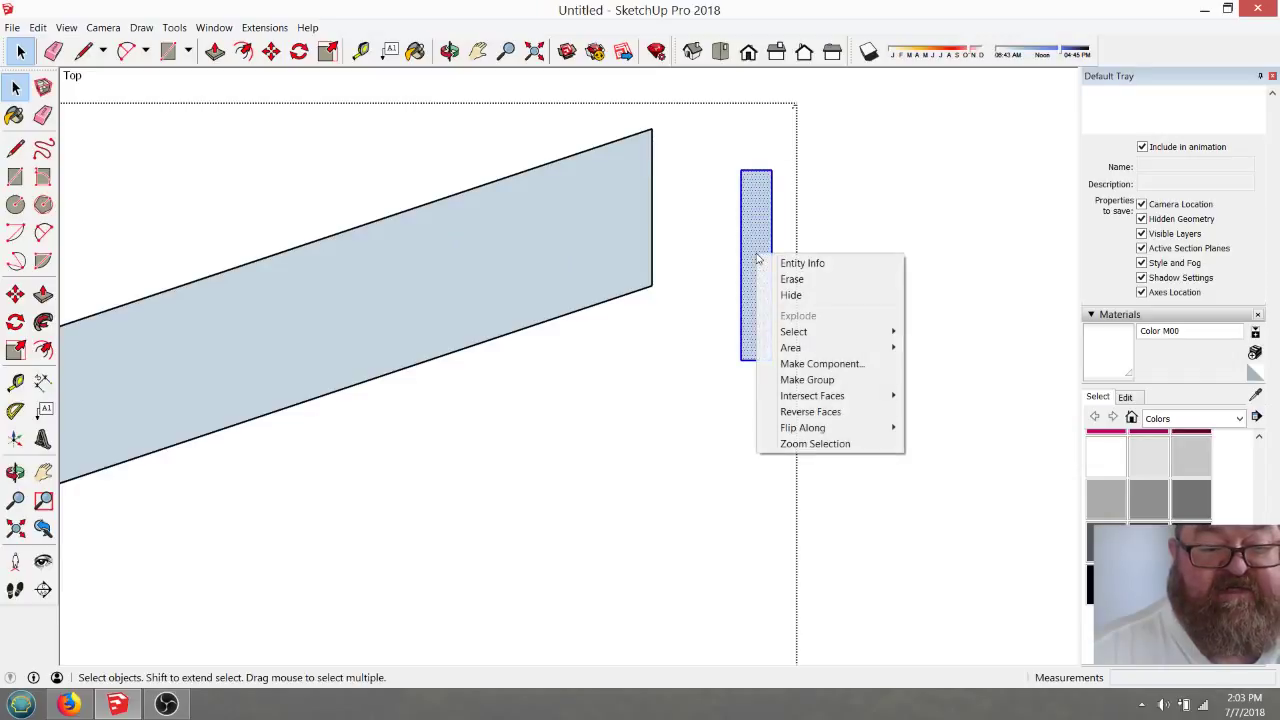
pyautogui.click(776, 380)
# Move the ridge board by its upper corner nearest the rafter onto the rafter's peak corner
pyautogui.click(271, 51)
pyautogui.click(738, 179)
pyautogui.click(652, 130)
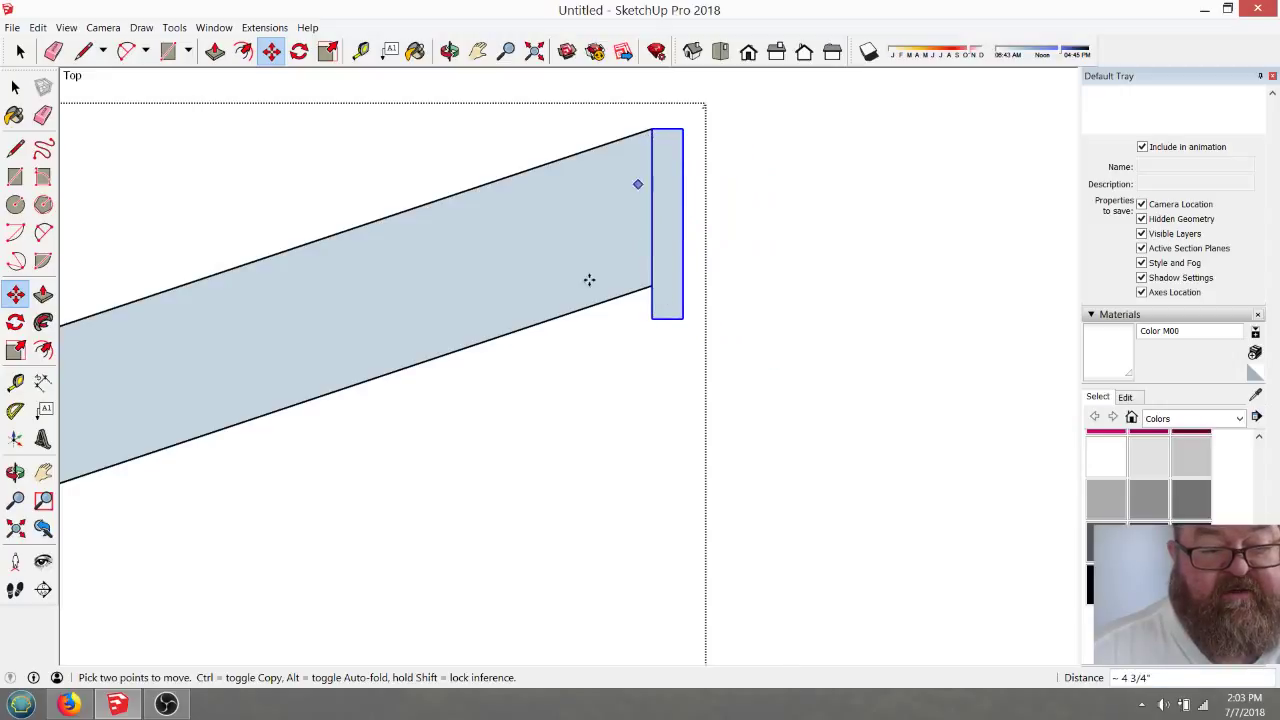
pyautogui.scroll(-4, 569, 209)
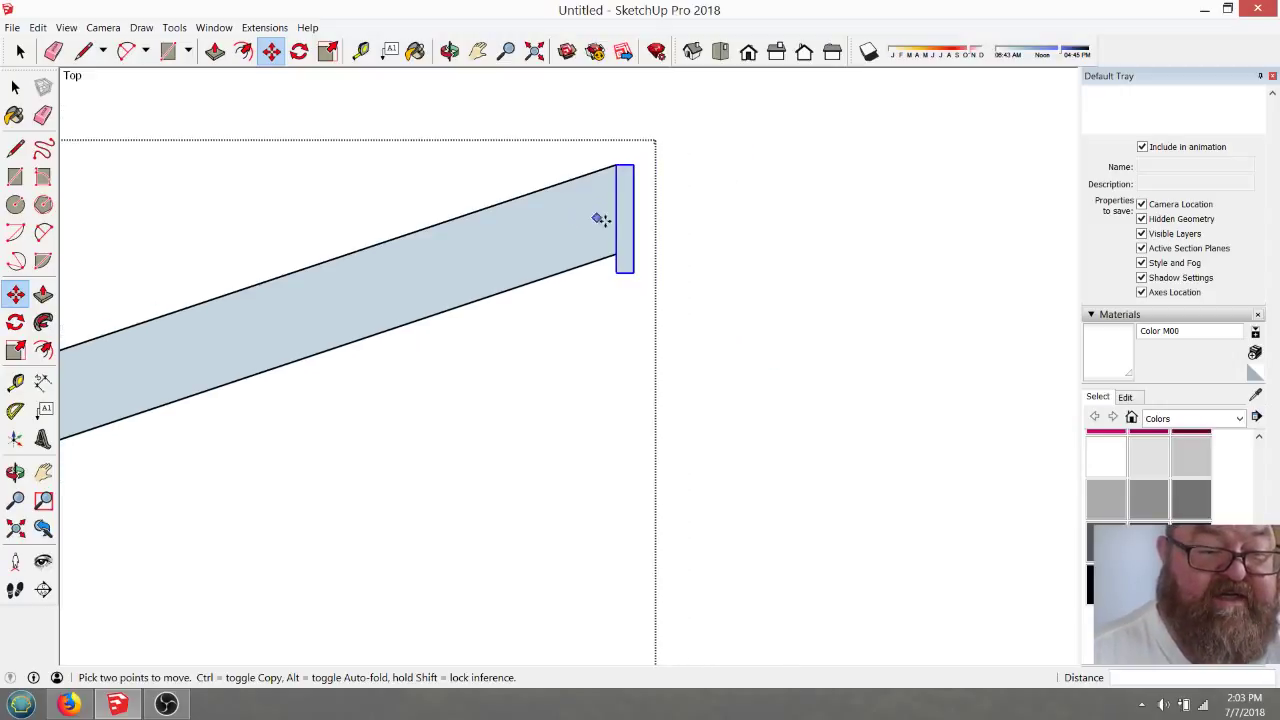
pyautogui.scroll(3, 606, 204)
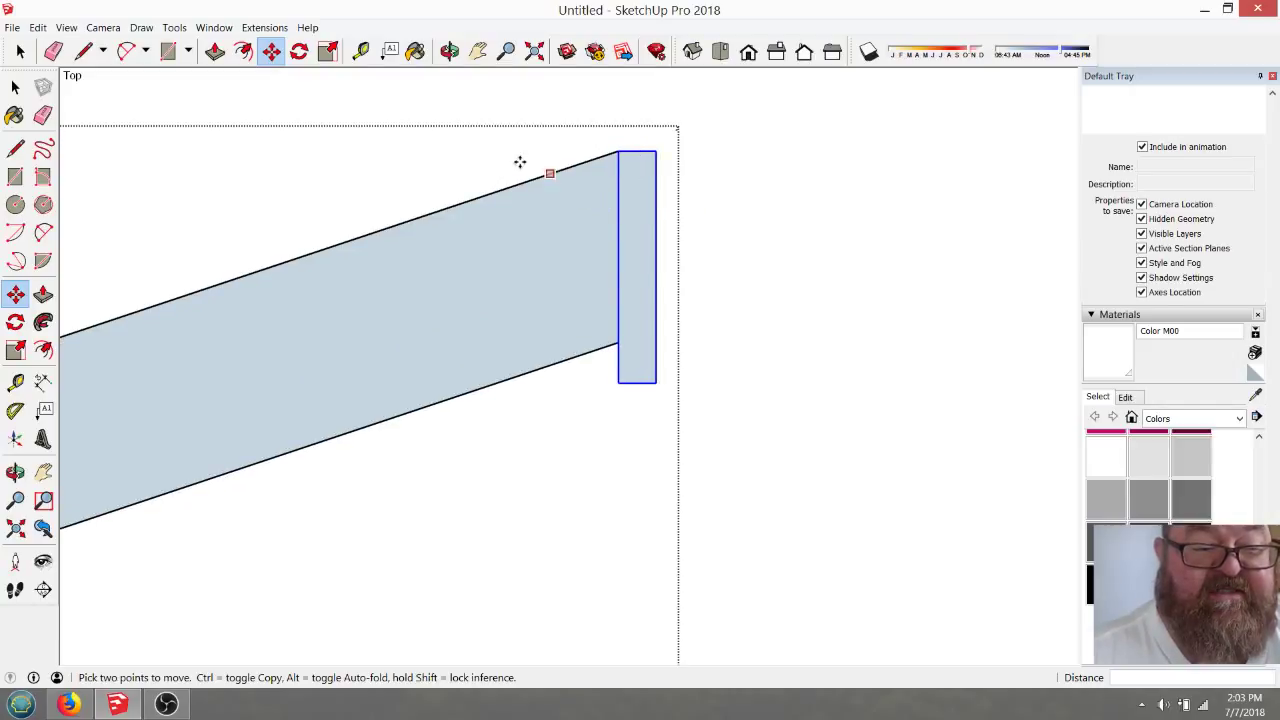
pyautogui.scroll(2, 521, 162)
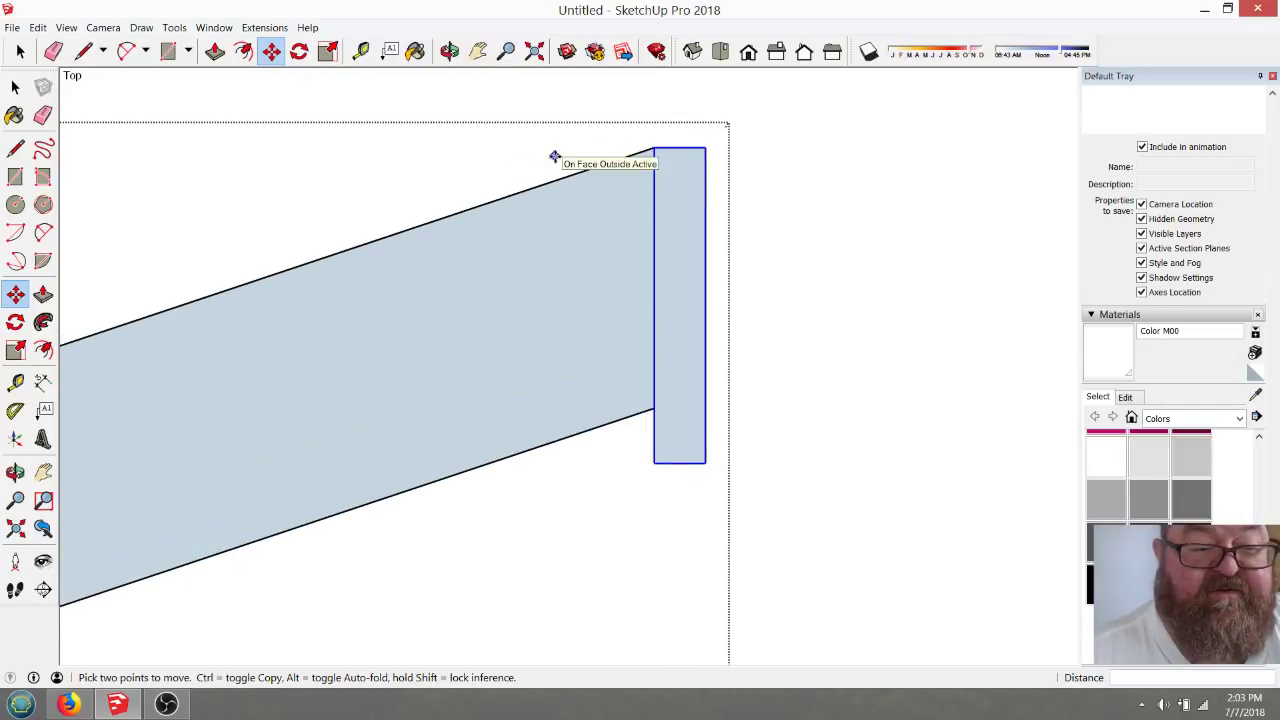
# Place a vertical guide 3/4" inward from the vertical edge at the rafter's peak
pyautogui.click(361, 51)
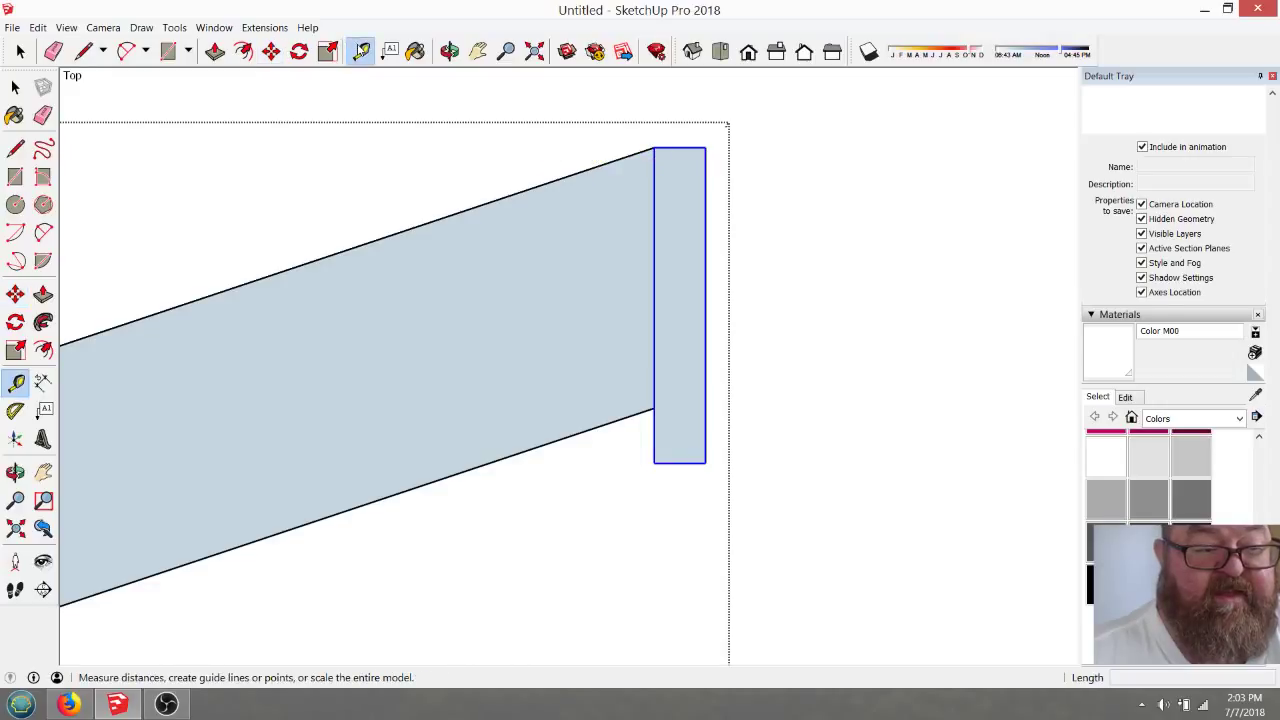
pyautogui.click(654, 293)
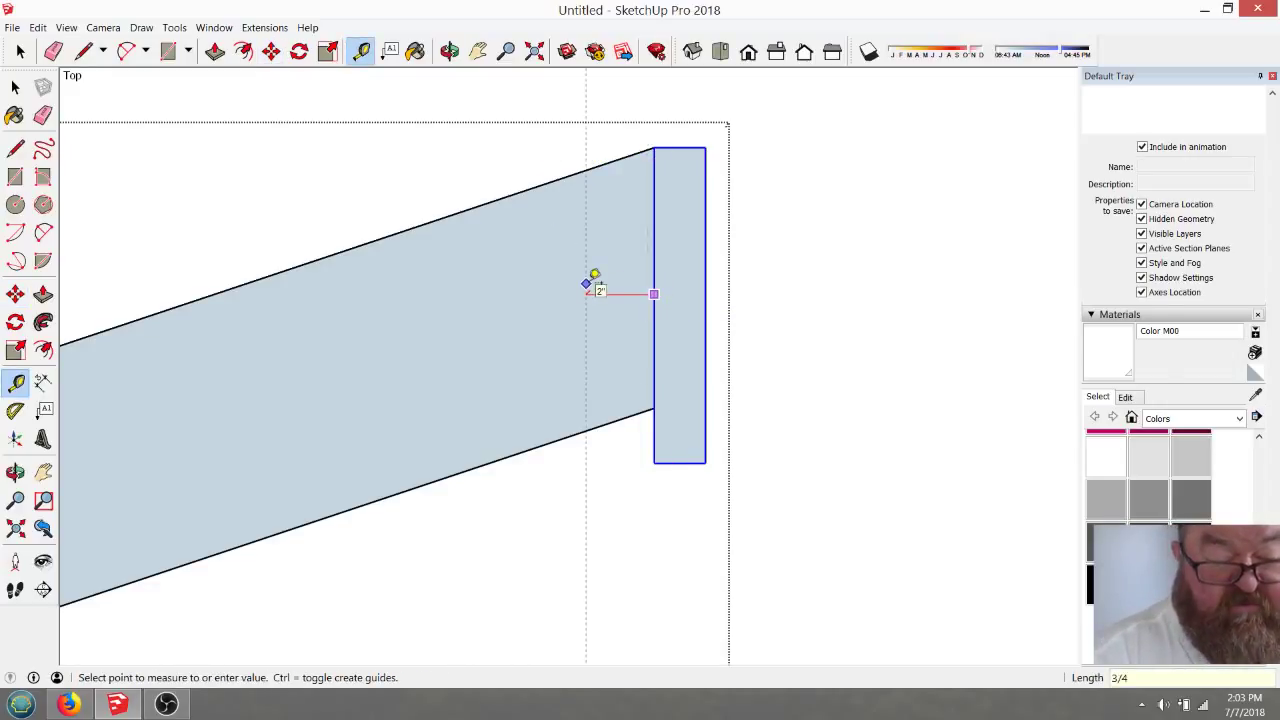
pyautogui.press('Return')
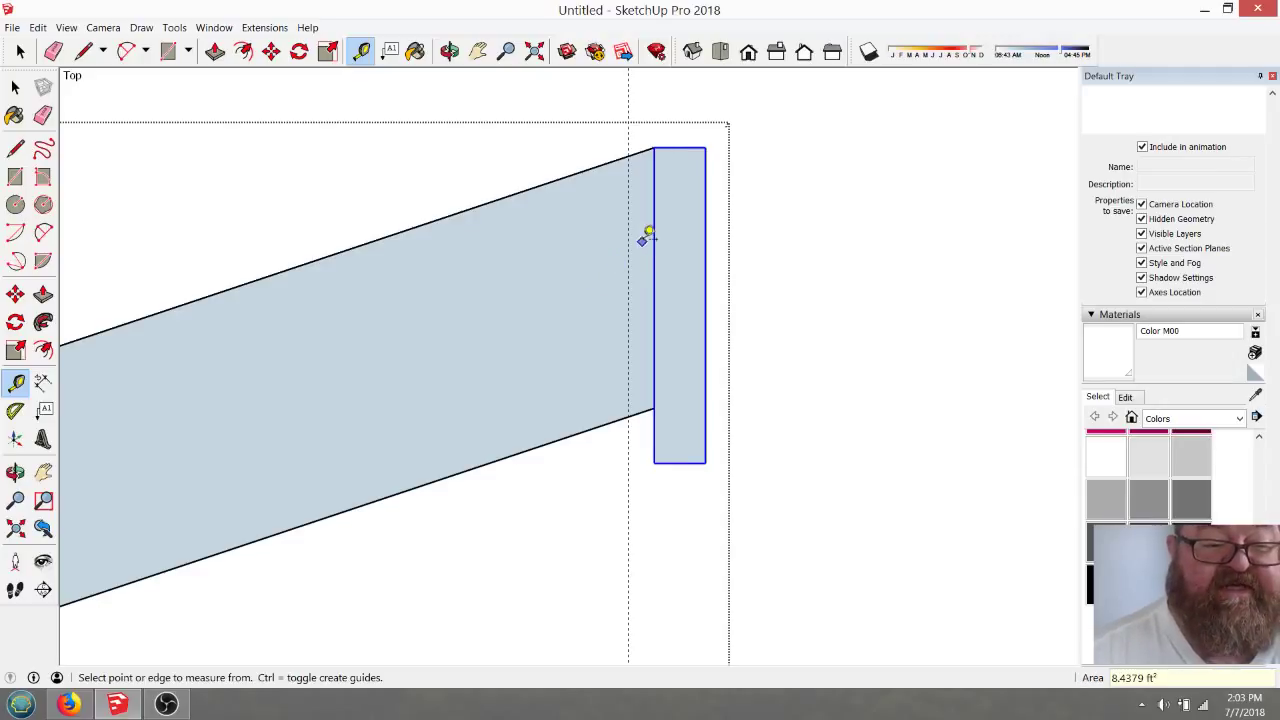
# Move the ridge board by its upper inner corner to where the guide crosses the rafter's upper edge
pyautogui.click(271, 51)
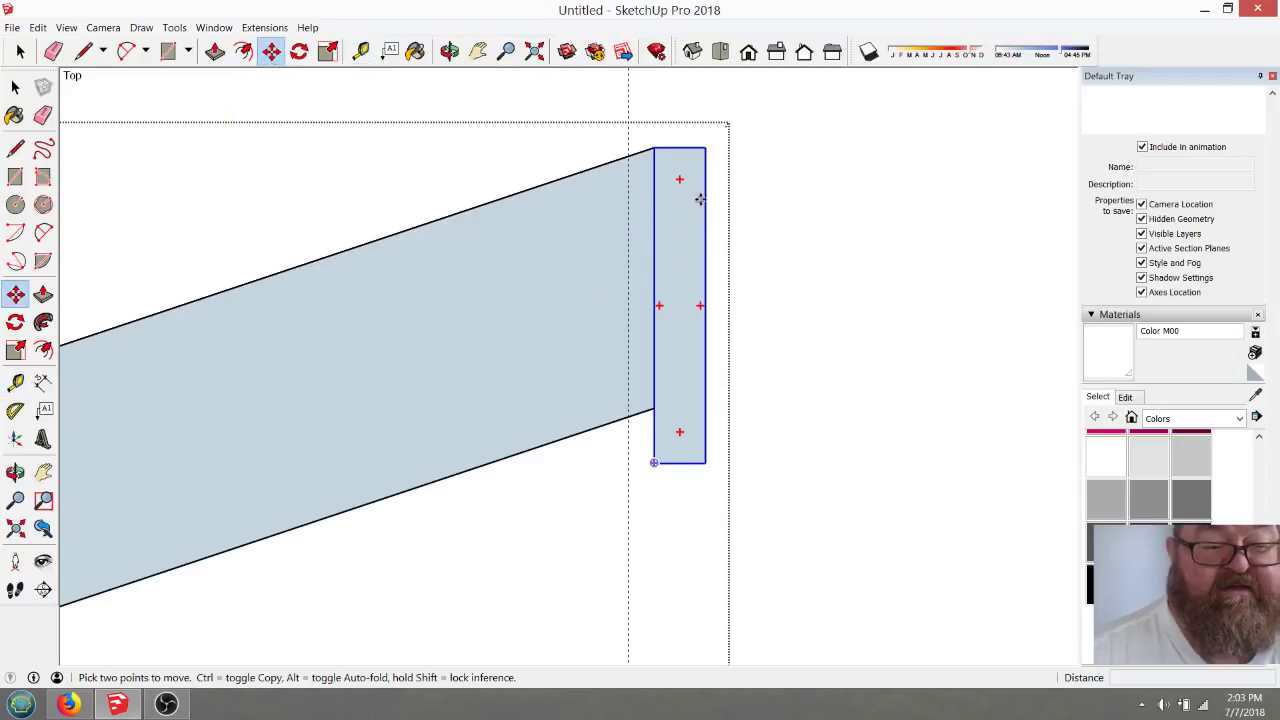
pyautogui.click(655, 149)
pyautogui.click(628, 158)
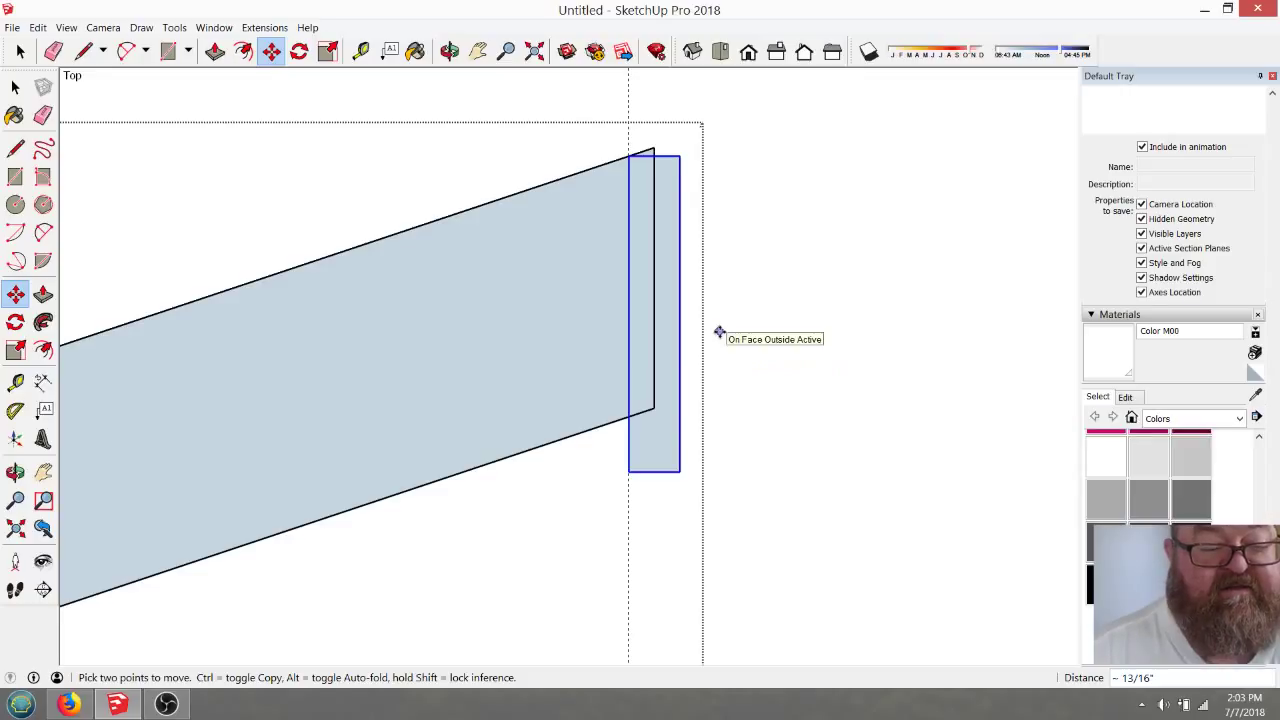
# Finish editing the group containing the rafter and ridge board and close it
pyautogui.scroll(-4, 711, 317)
pyautogui.scroll(-5, 631, 291)
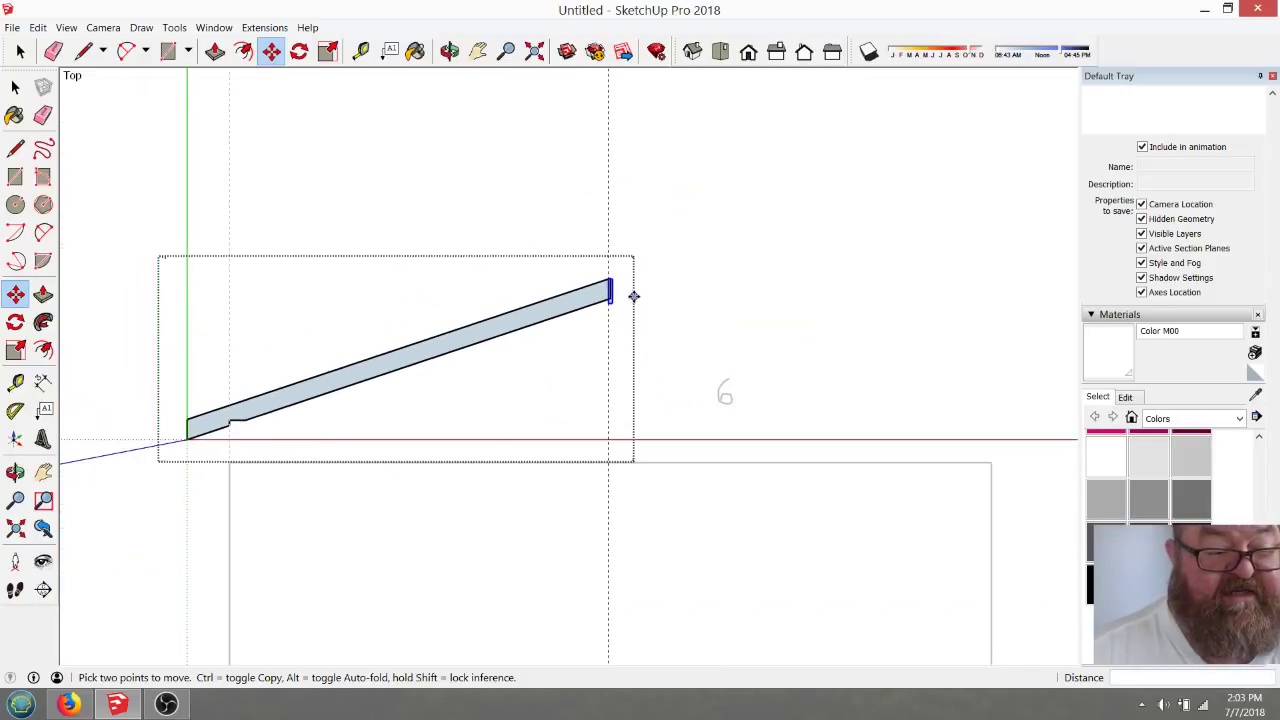
pyautogui.press('space')
pyautogui.click(440, 342)
pyautogui.click(271, 51)
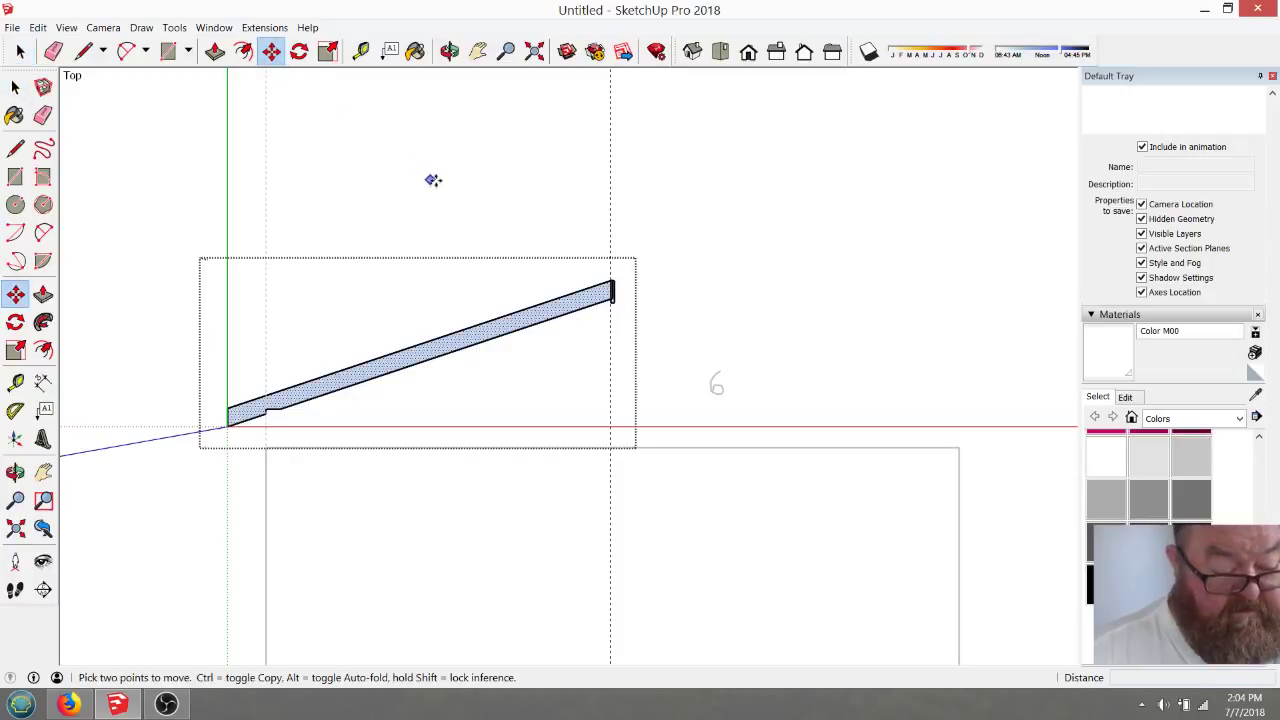
pyautogui.click(20, 51)
pyautogui.click(506, 207)
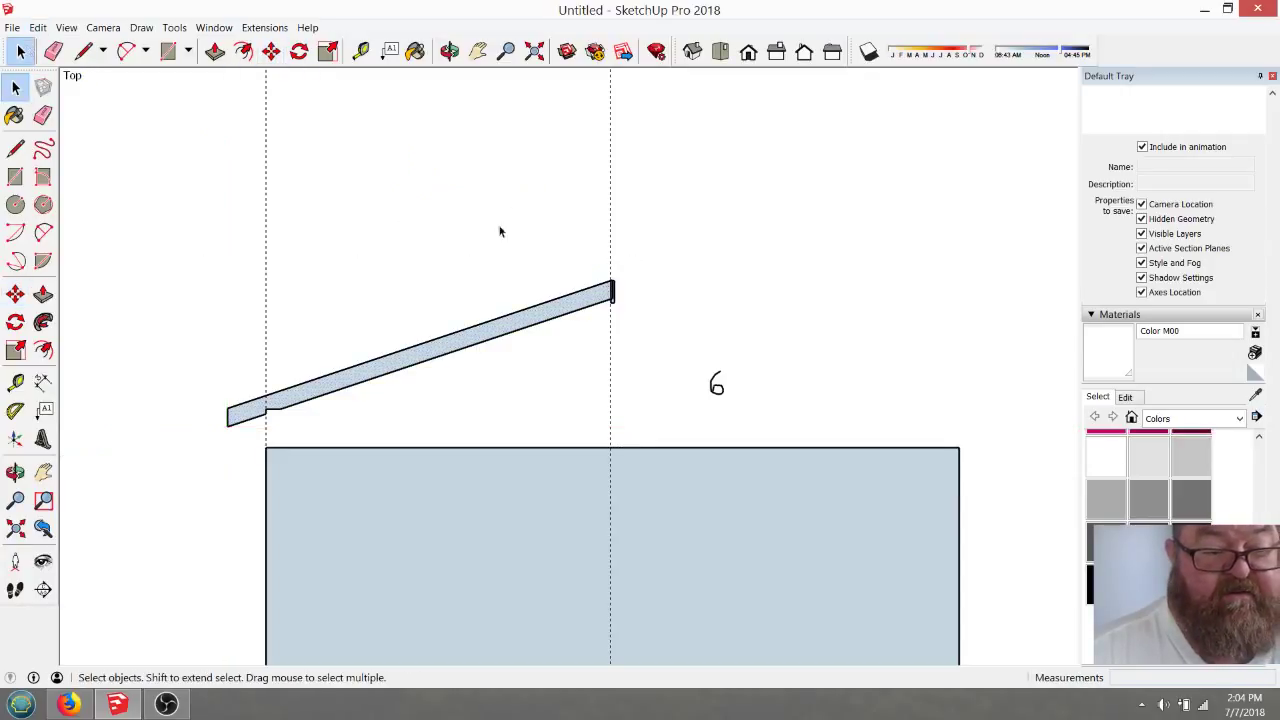
# Copy the rafter group horizontally about 14' 3" toward the building's far side
pyautogui.click(481, 340)
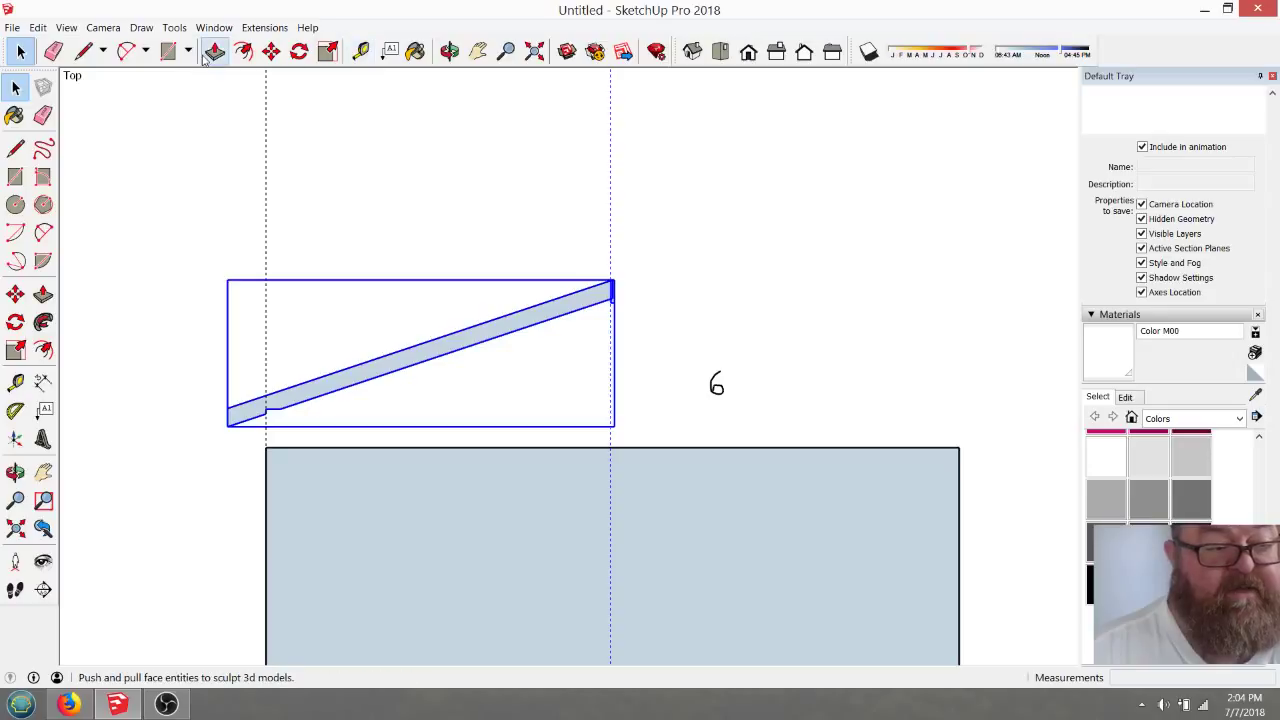
pyautogui.click(271, 51)
pyautogui.press('ctrl')
pyautogui.click(434, 223)
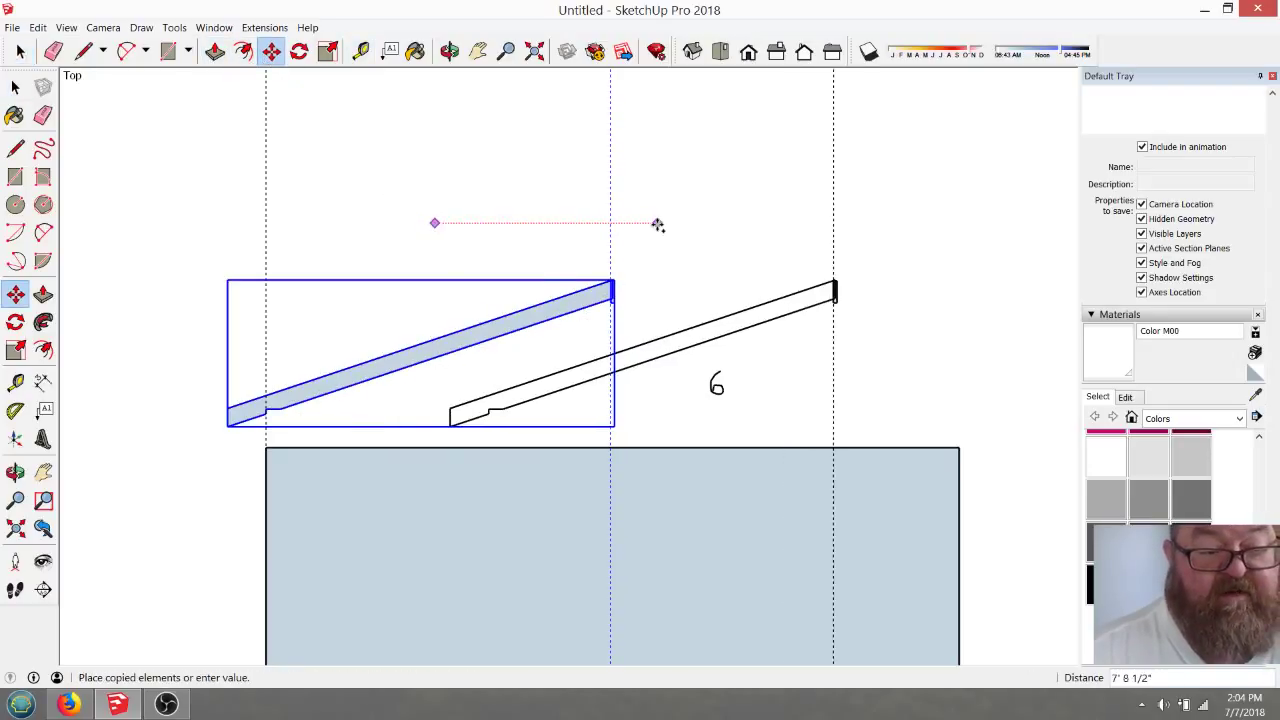
pyautogui.click(847, 224)
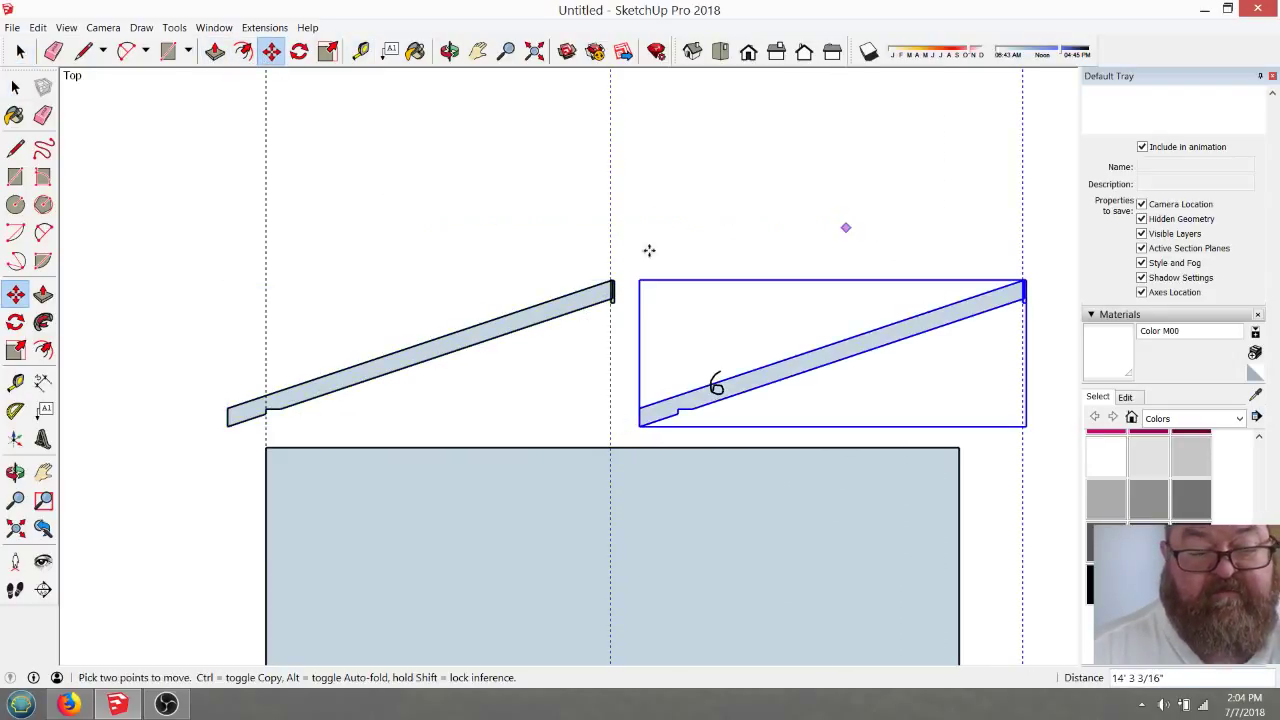
pyautogui.scroll(-1, 234, 192)
pyautogui.scroll(2, 710, 383)
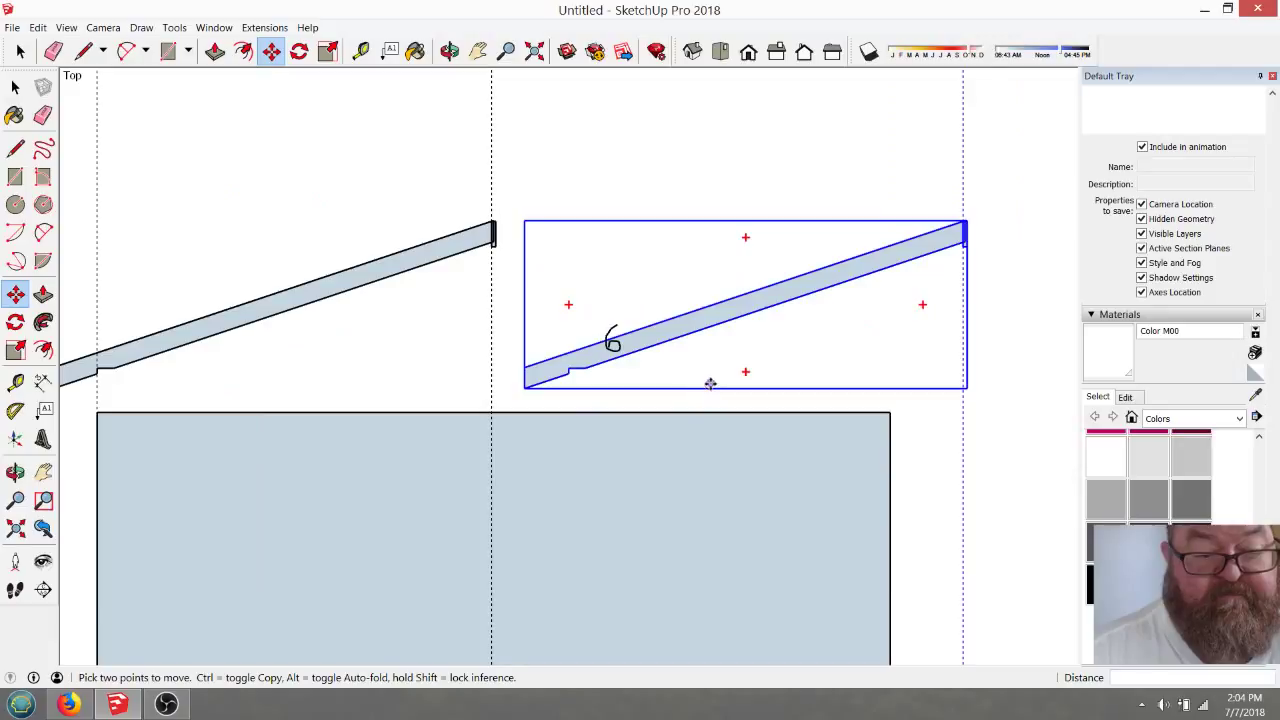
# Flip the copied rafter horizontally by scaling its overhang side through past the peak side
pyautogui.click(328, 51)
pyautogui.scroll(-1, 493, 310)
pyautogui.moveTo(516, 303); pyautogui.dragTo(886, 305)
pyautogui.hotkey('ctrl', 'z')
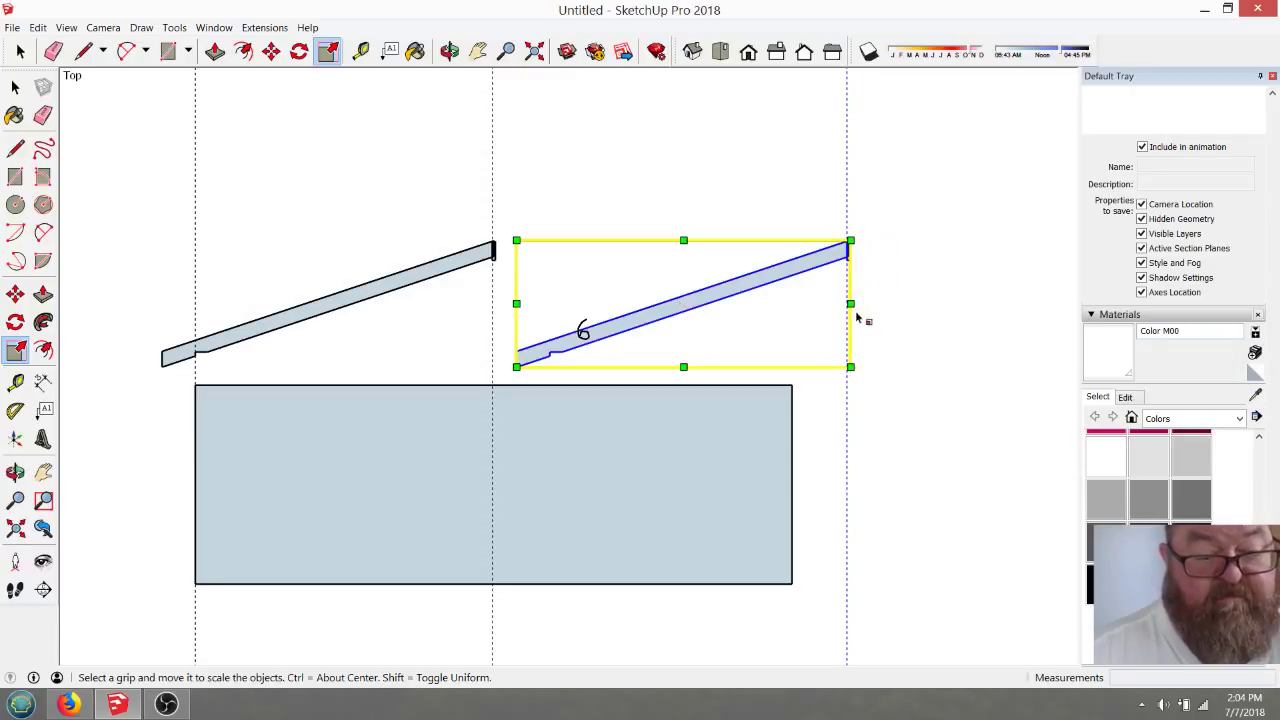
pyautogui.scroll(-1, 413, 326)
pyautogui.moveTo(484, 308); pyautogui.dragTo(930, 312)
pyautogui.scroll(5, 703, 263)
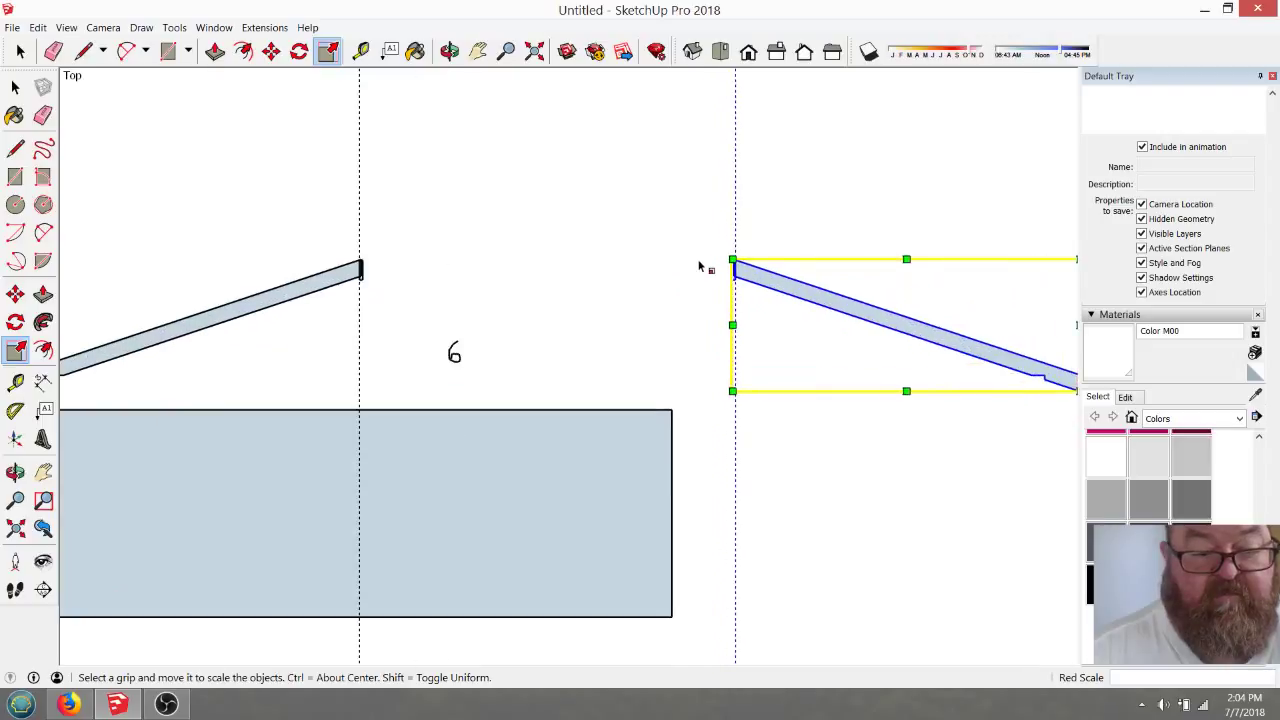
# Open the flipped rafter group, delete its duplicate ridge board, and close the group
pyautogui.press('b')
pyautogui.press('space')
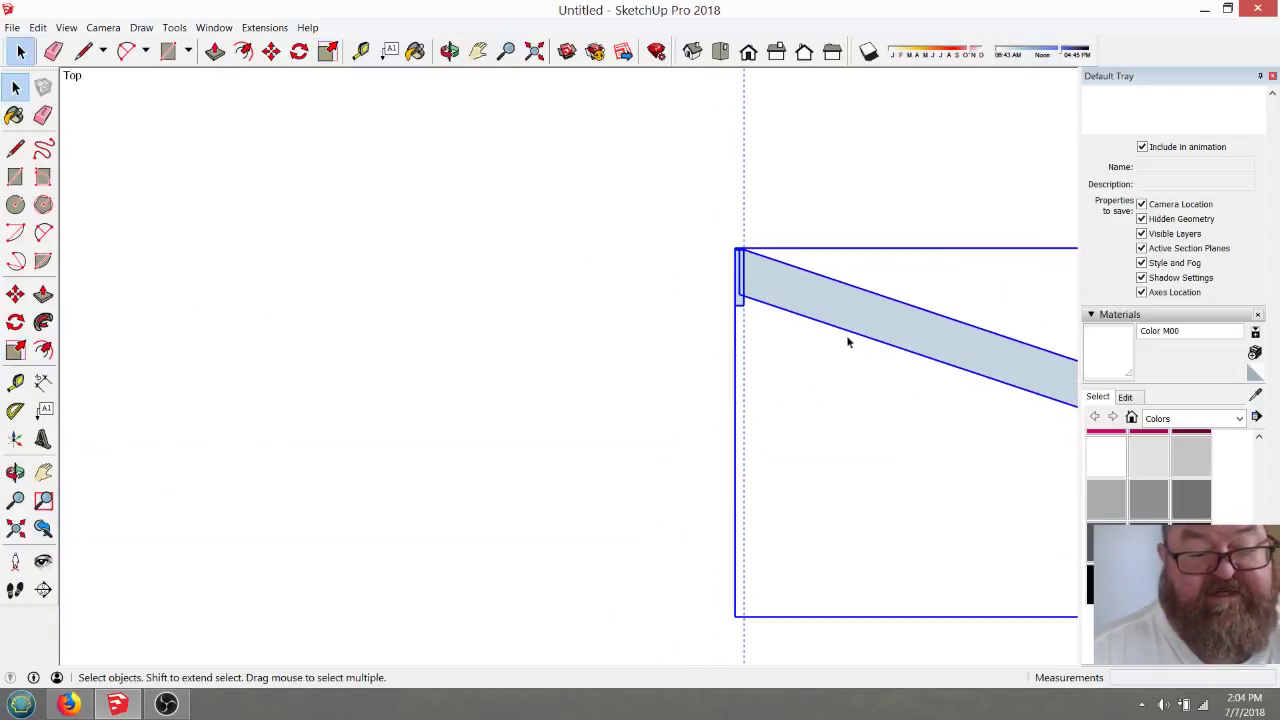
pyautogui.doubleClick(828, 317)
pyautogui.click(740, 306)
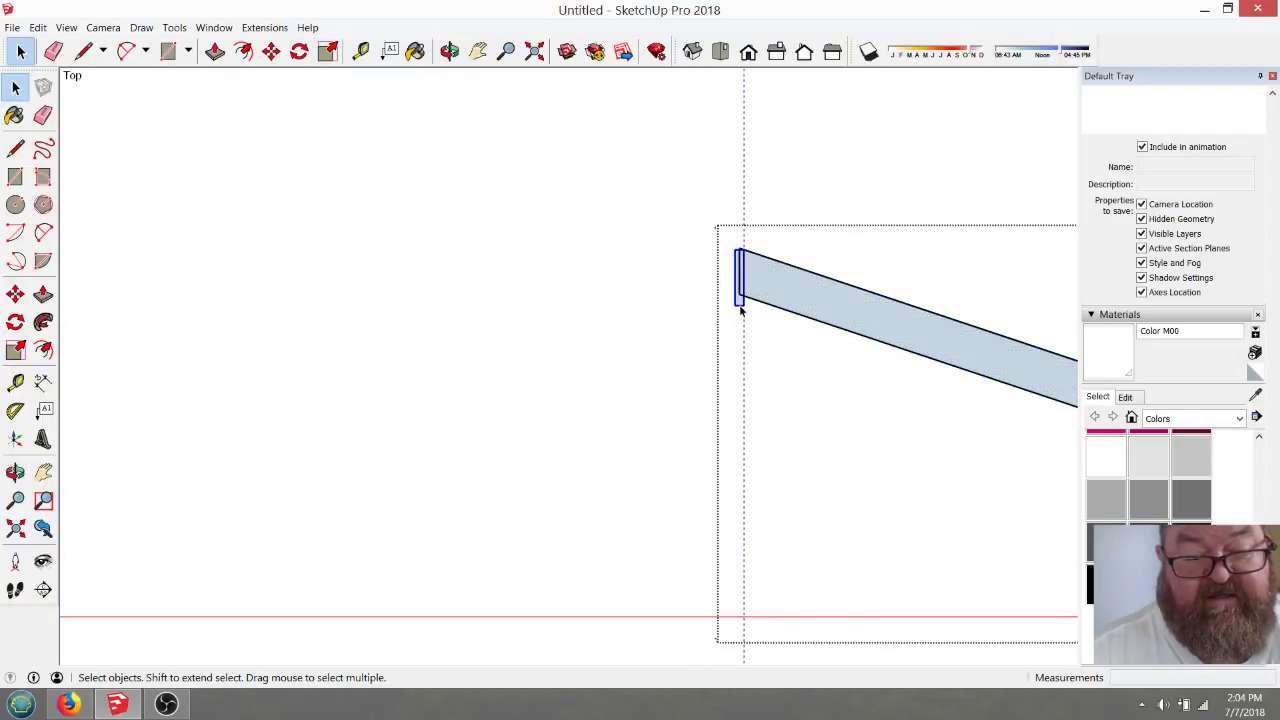
pyautogui.press('Delete')
pyautogui.click(548, 319)
# Move the flipped rafter by its upper peak corner onto the original rafter's peak corner
pyautogui.click(794, 286)
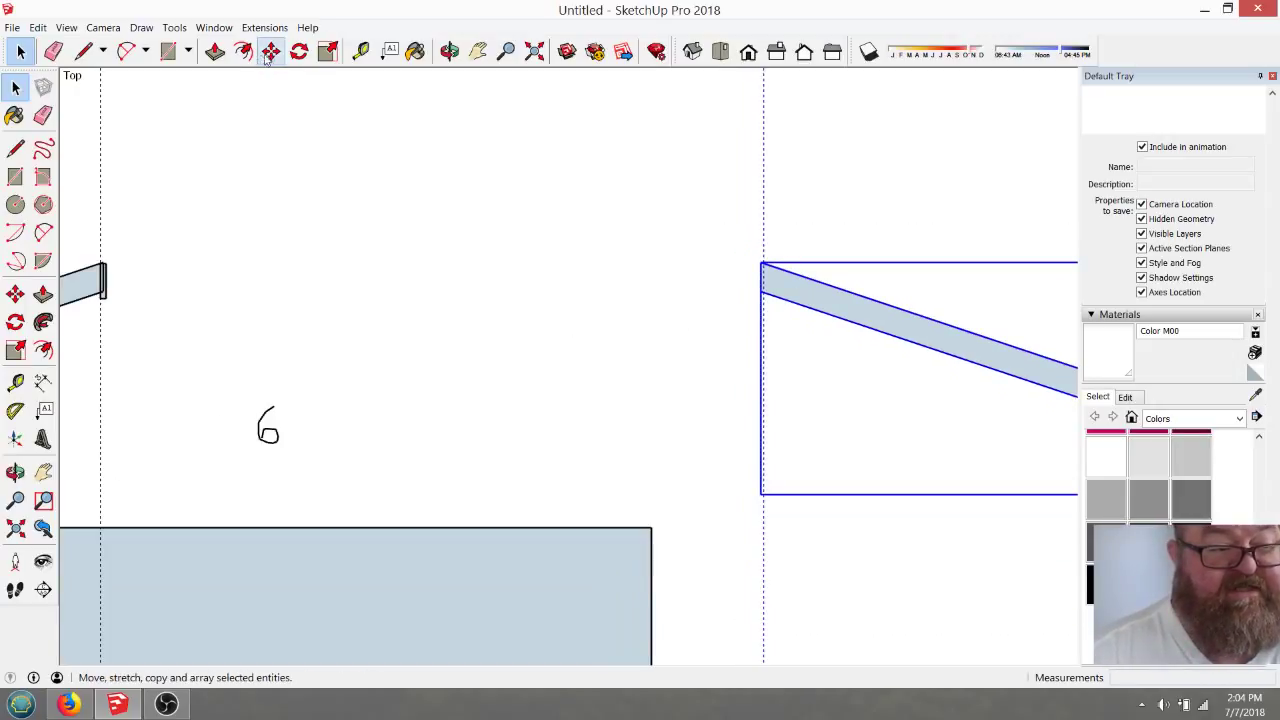
pyautogui.click(270, 52)
pyautogui.click(761, 263)
pyautogui.scroll(4, 400, 377)
pyautogui.scroll(2, 265, 236)
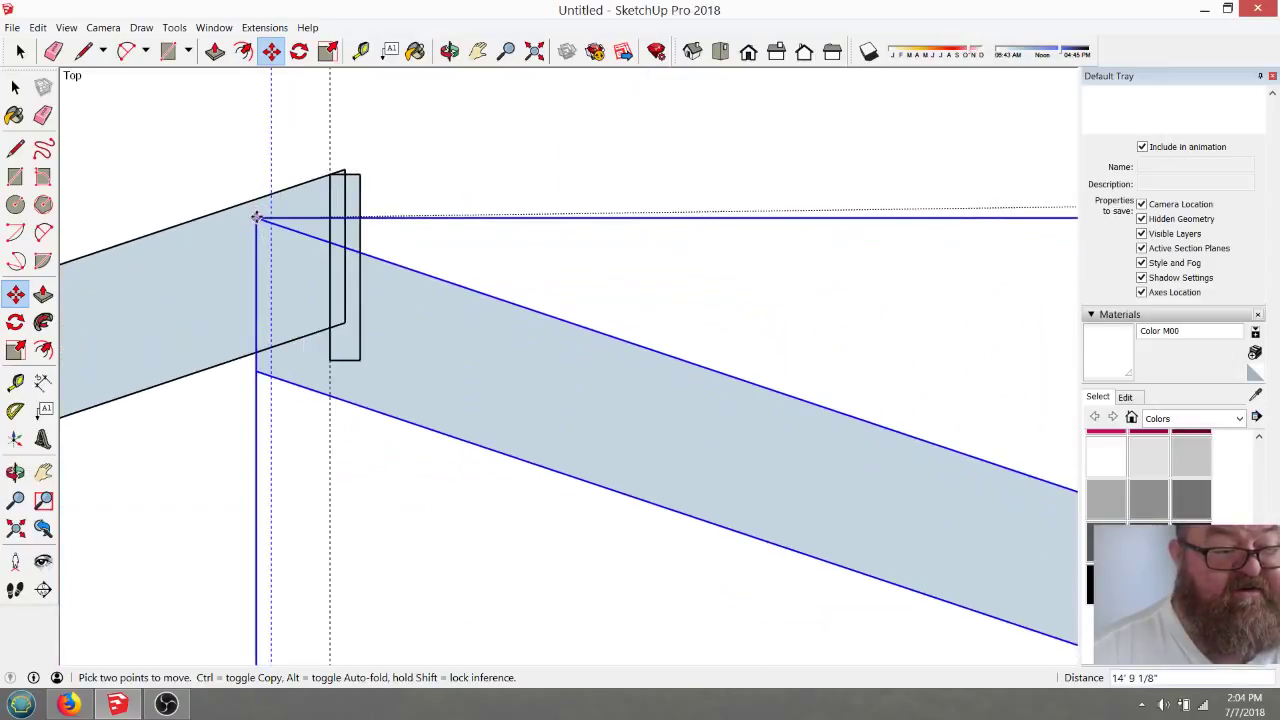
pyautogui.click(345, 168)
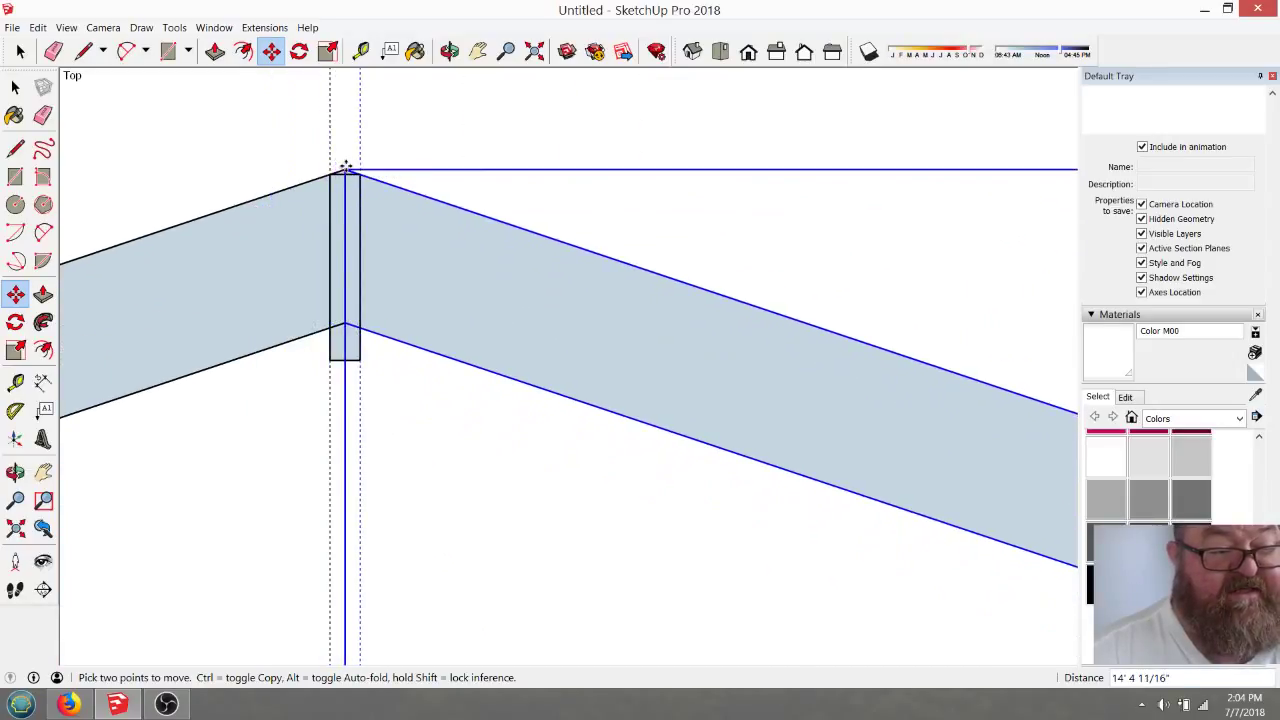
pyautogui.scroll(-1, 523, 351)
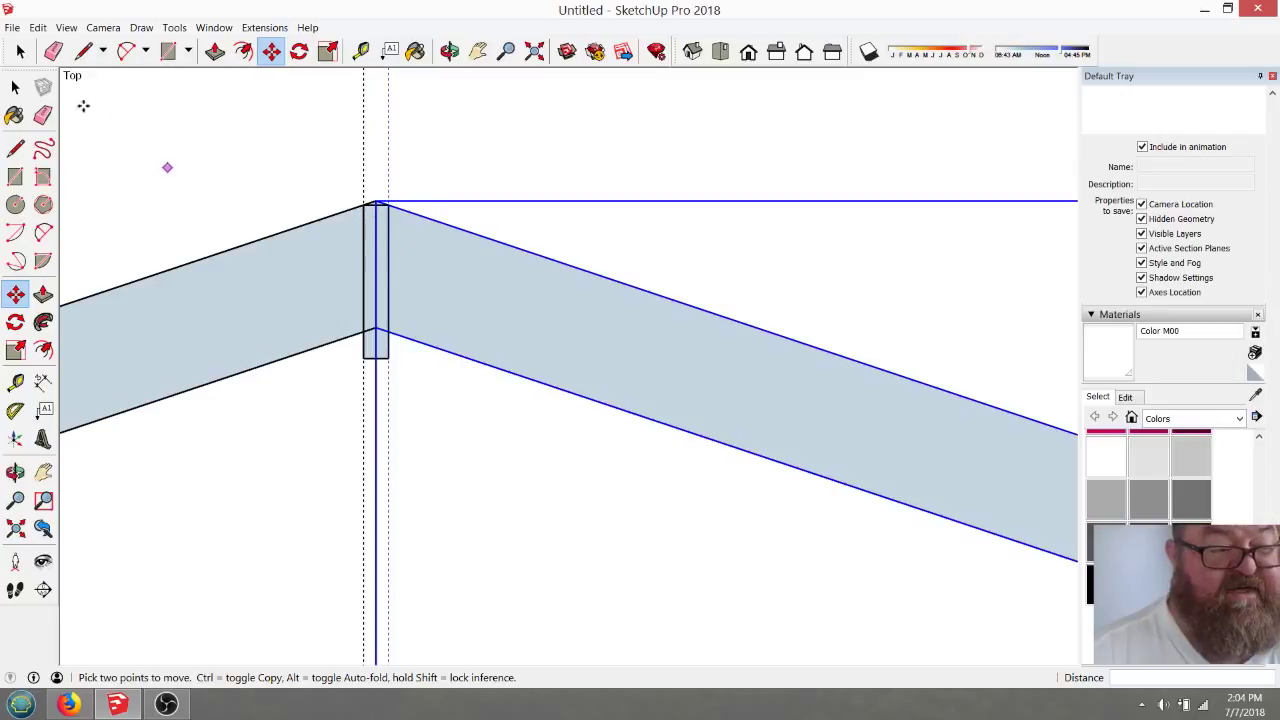
# Cut the ridge board out of the original rafter group and paste it in place outside the group
pyautogui.click(20, 51)
pyautogui.click(282, 272)
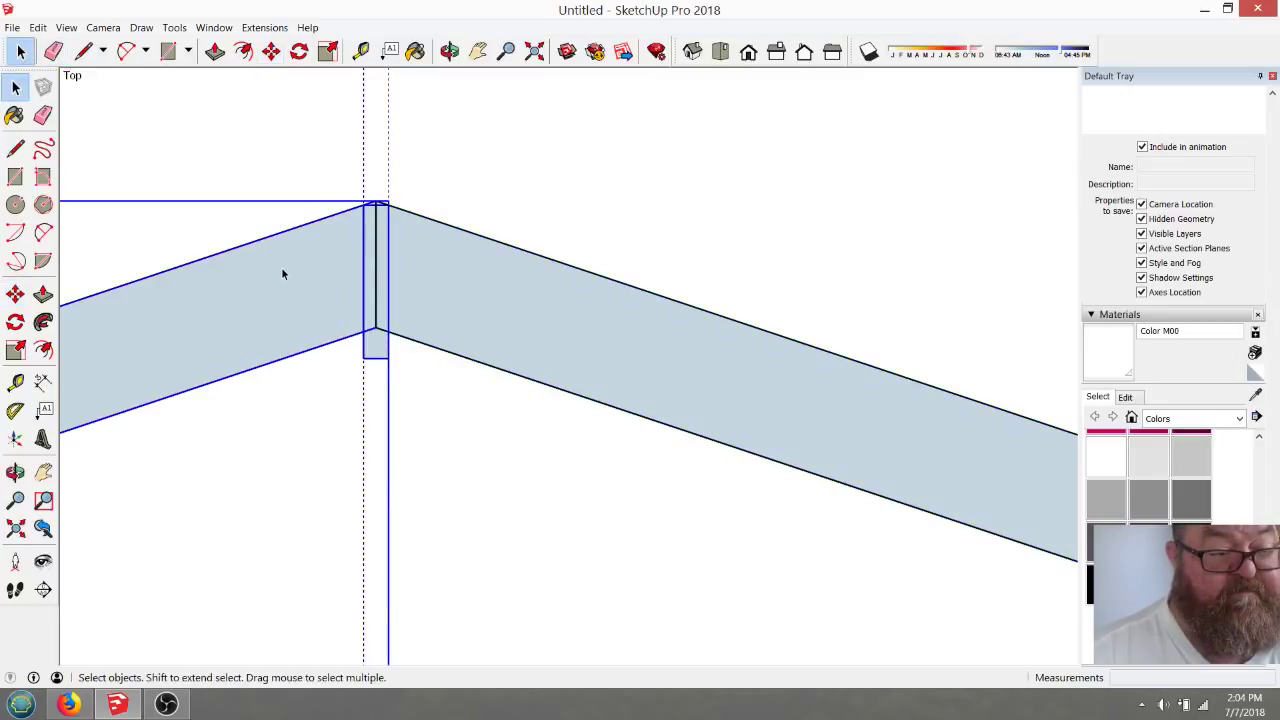
pyautogui.doubleClick(282, 270)
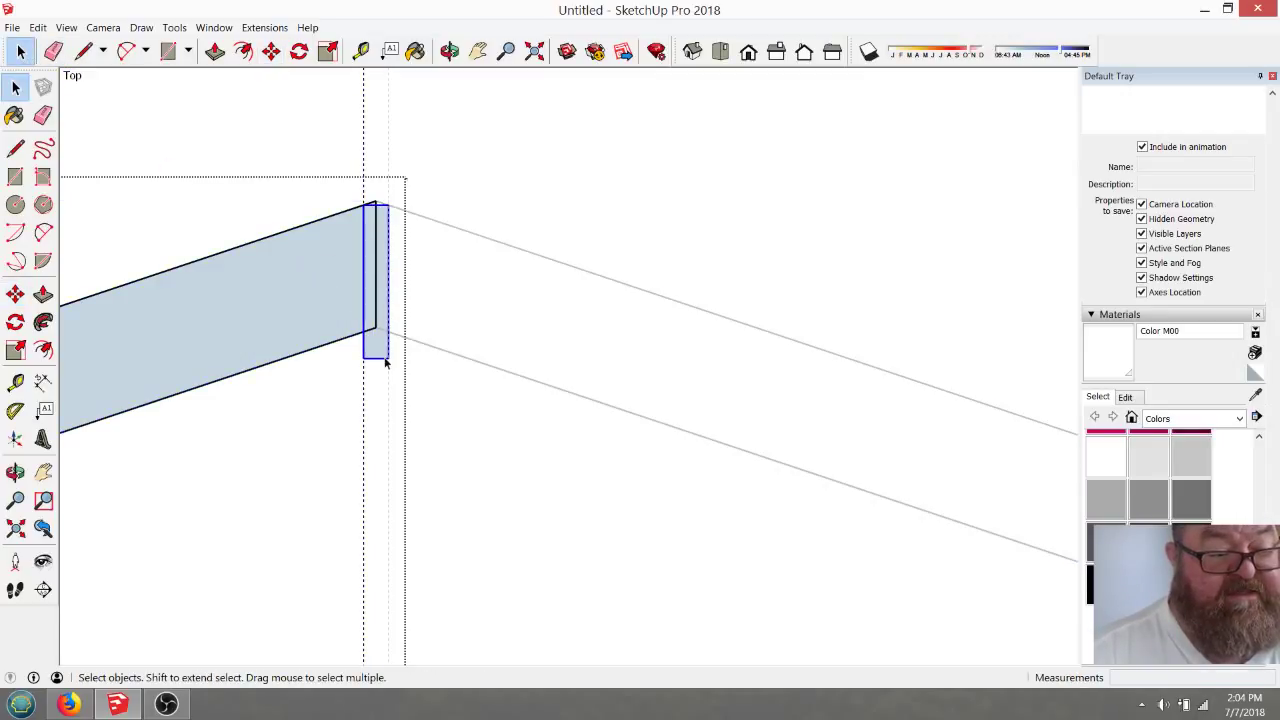
pyautogui.click(38, 27)
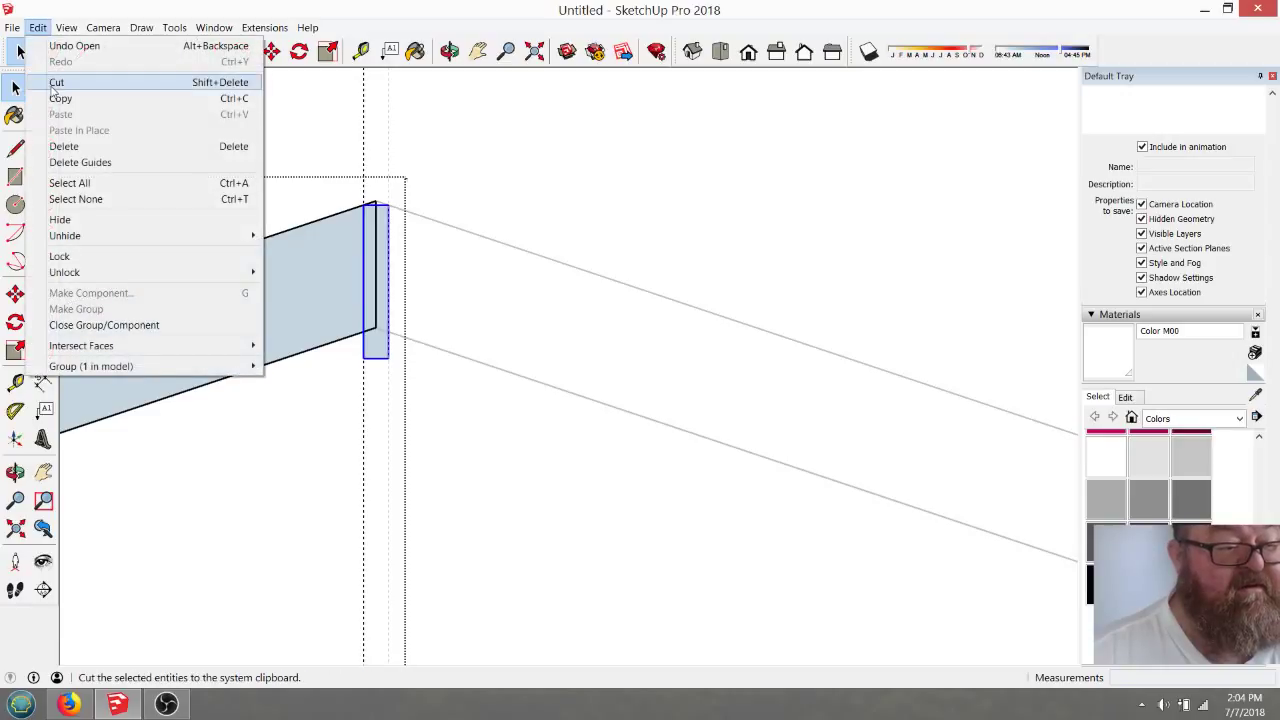
pyautogui.click(56, 82)
pyautogui.click(460, 455)
pyautogui.click(38, 27)
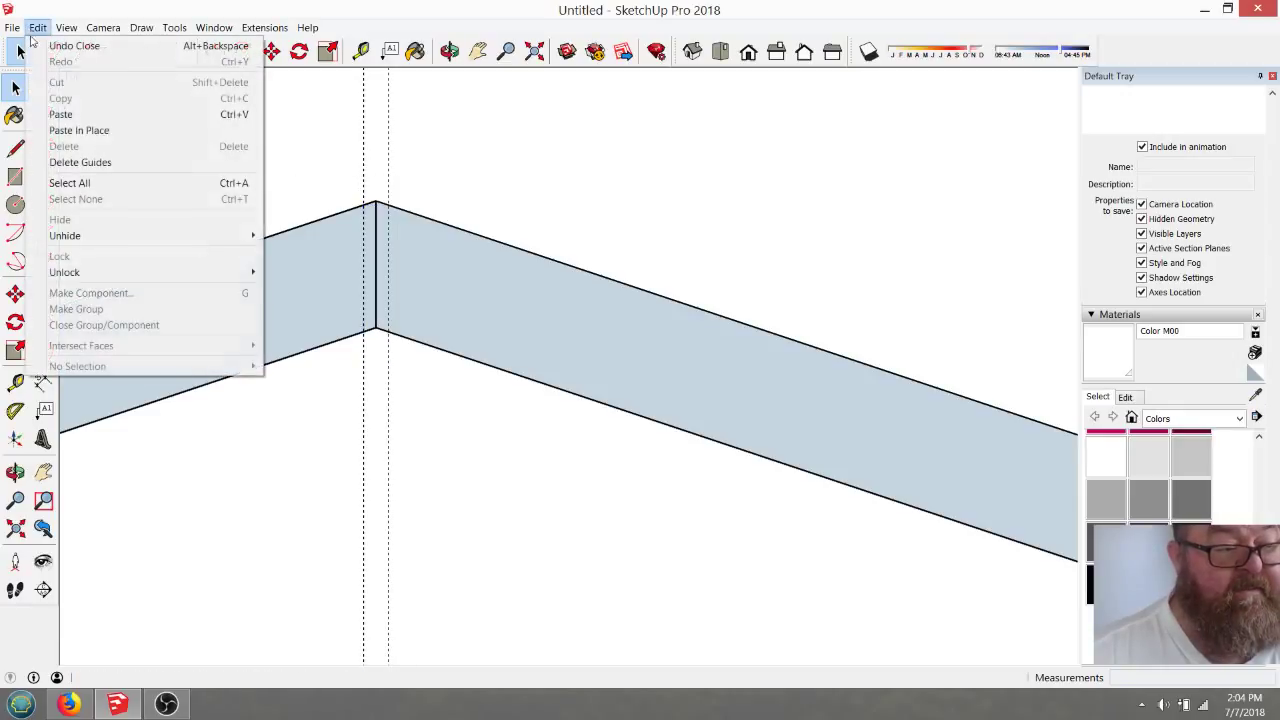
pyautogui.click(80, 131)
pyautogui.click(328, 172)
# Move the ridge board about 1' 4" away from the peak into the open space below the rafters
pyautogui.click(380, 351)
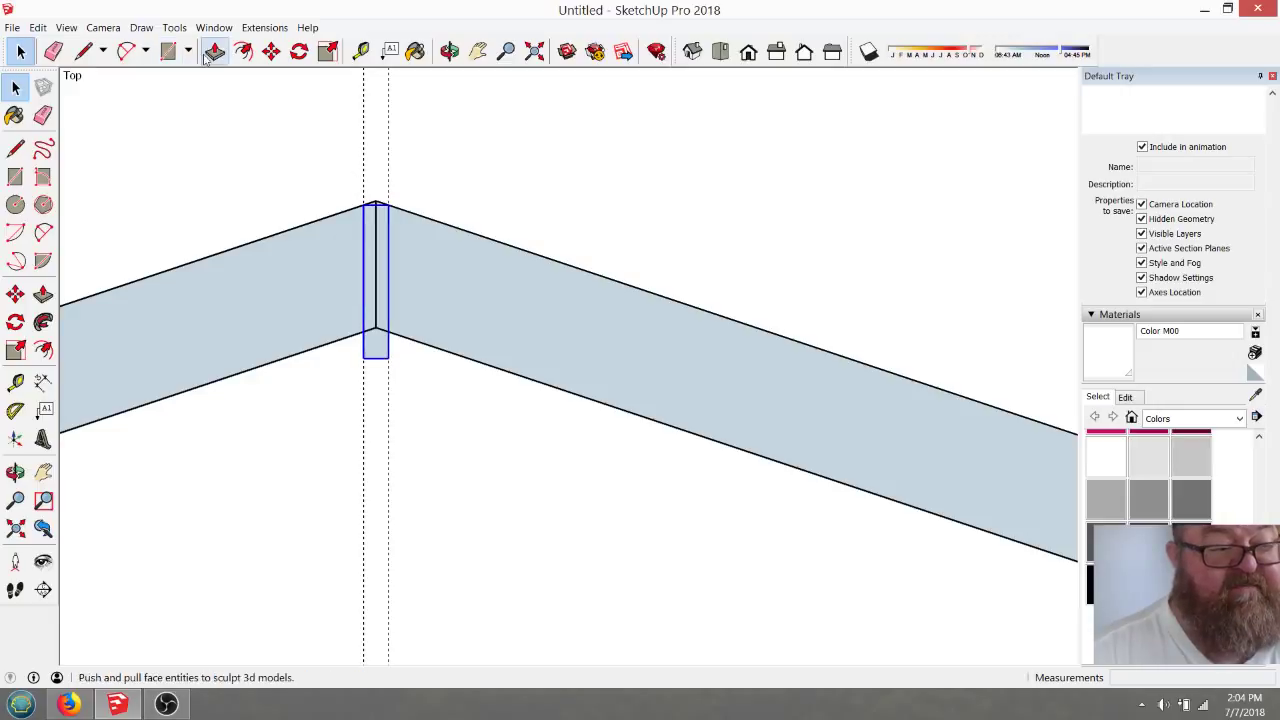
pyautogui.click(271, 51)
pyautogui.click(301, 135)
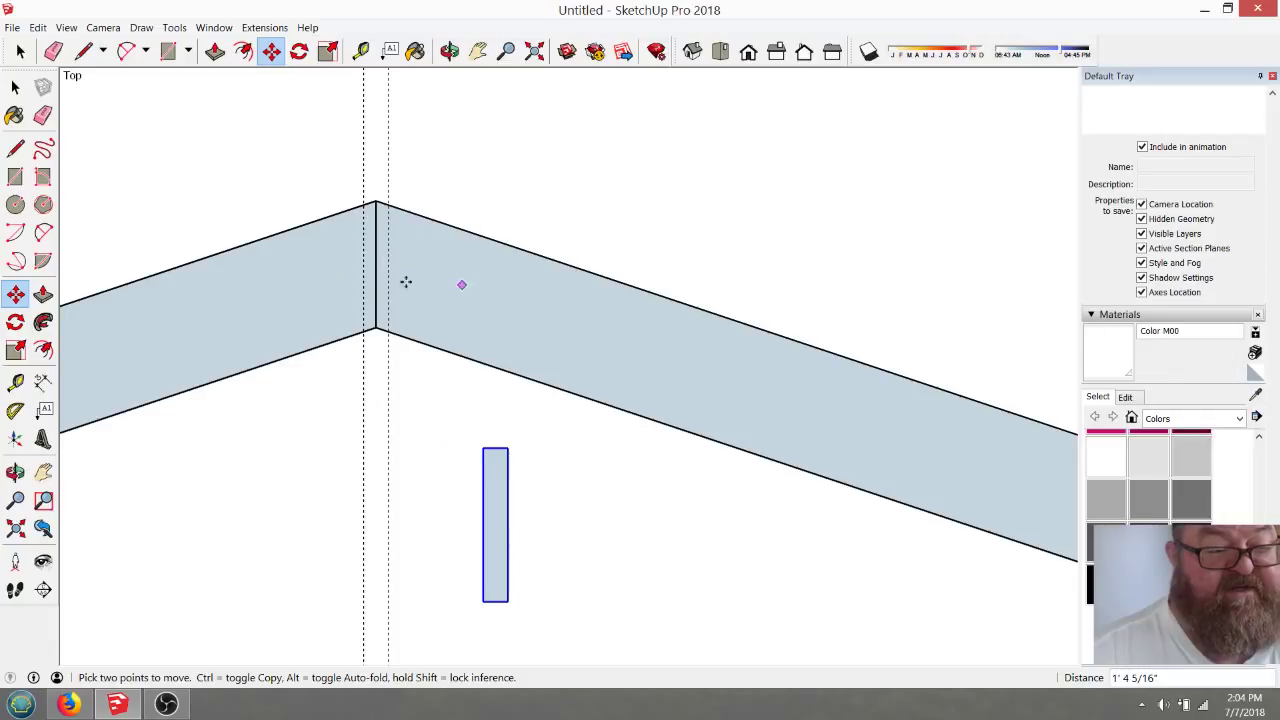
# Open the flipped rafter group and erase the vertical ridge guide line inside it
pyautogui.click(53, 51)
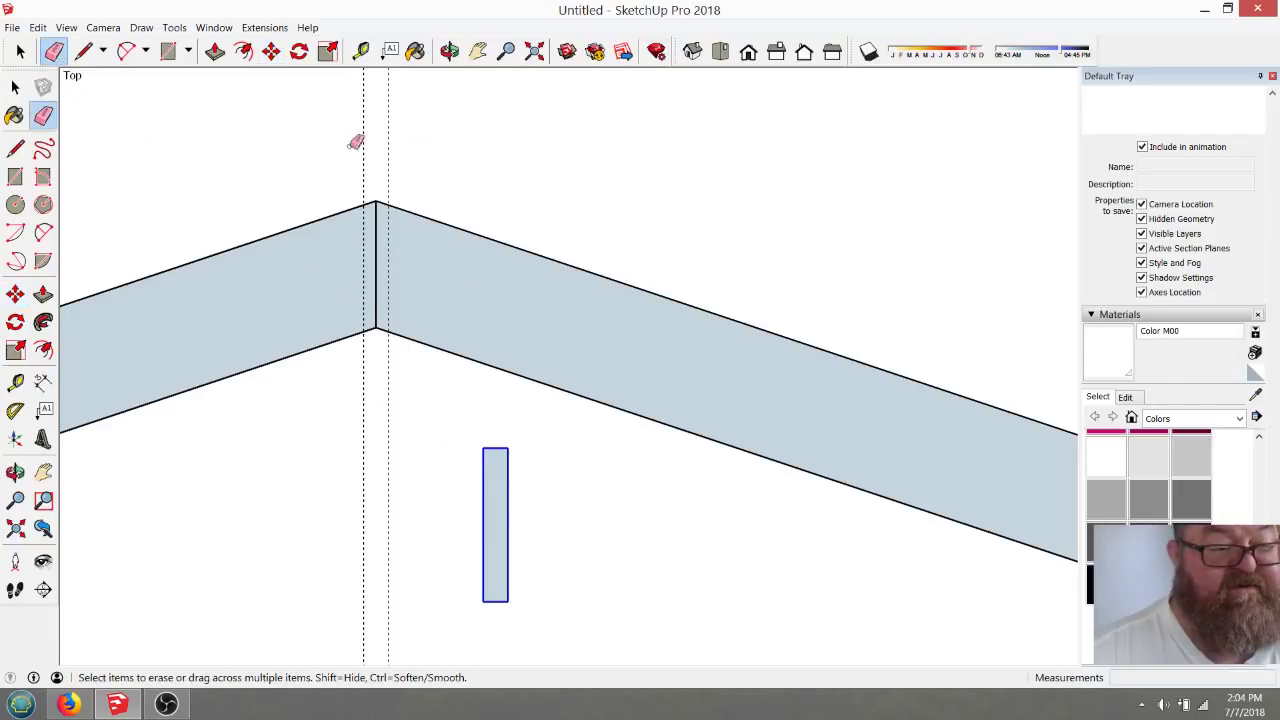
pyautogui.click(20, 51)
pyautogui.click(426, 272)
pyautogui.doubleClick(426, 270)
pyautogui.click(53, 51)
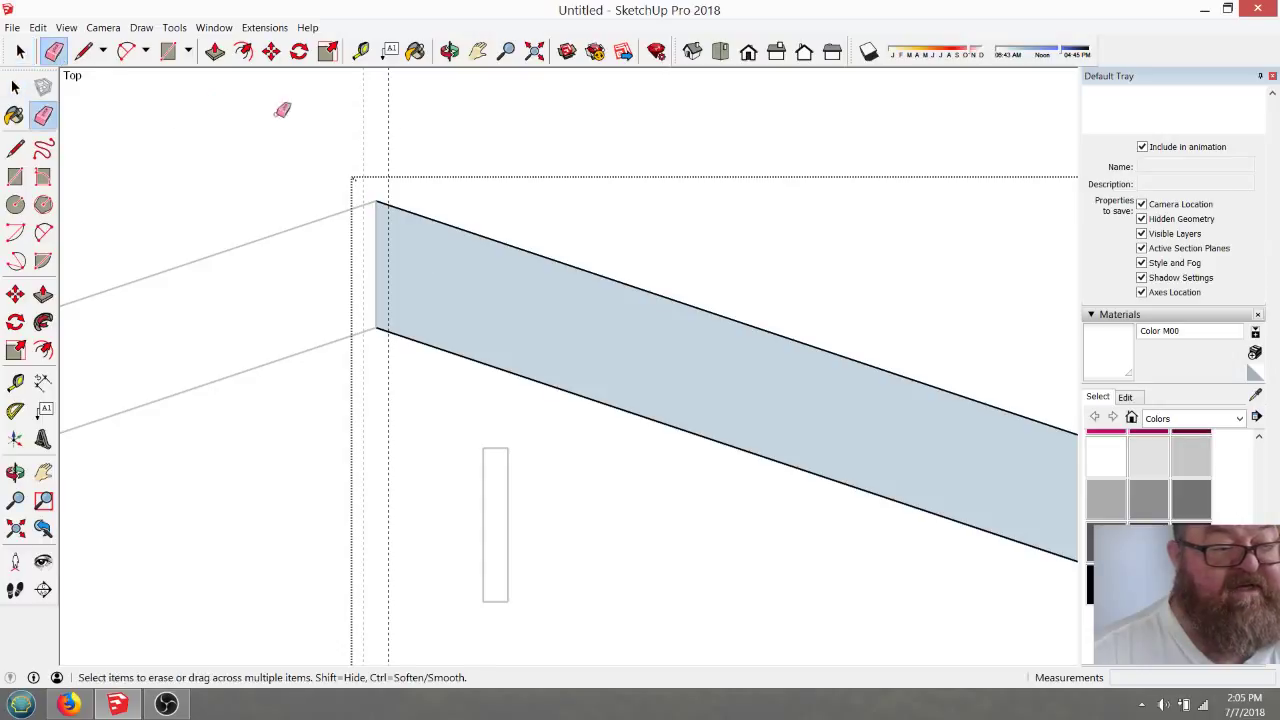
pyautogui.click(385, 128)
# Open the original rafter group, erase its vertical ridge guide line, and close the group
pyautogui.click(20, 51)
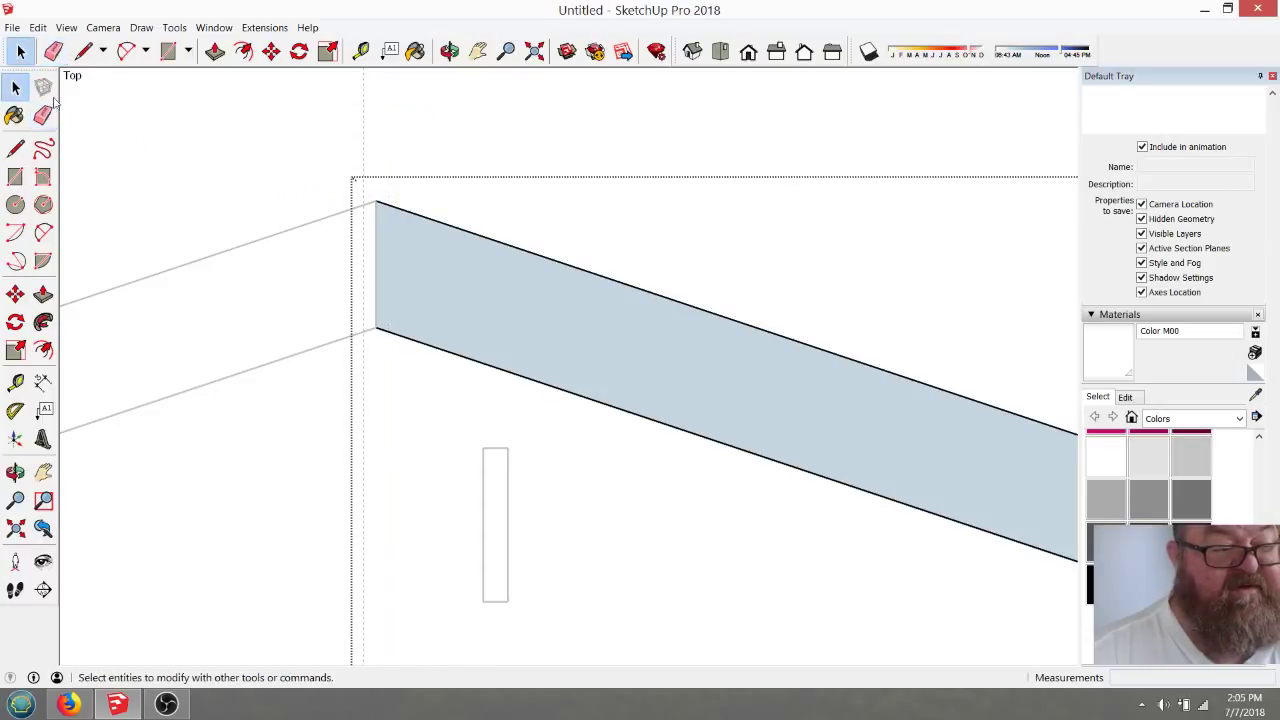
pyautogui.doubleClick(302, 300)
pyautogui.click(53, 51)
pyautogui.click(363, 140)
pyautogui.click(20, 51)
pyautogui.click(263, 145)
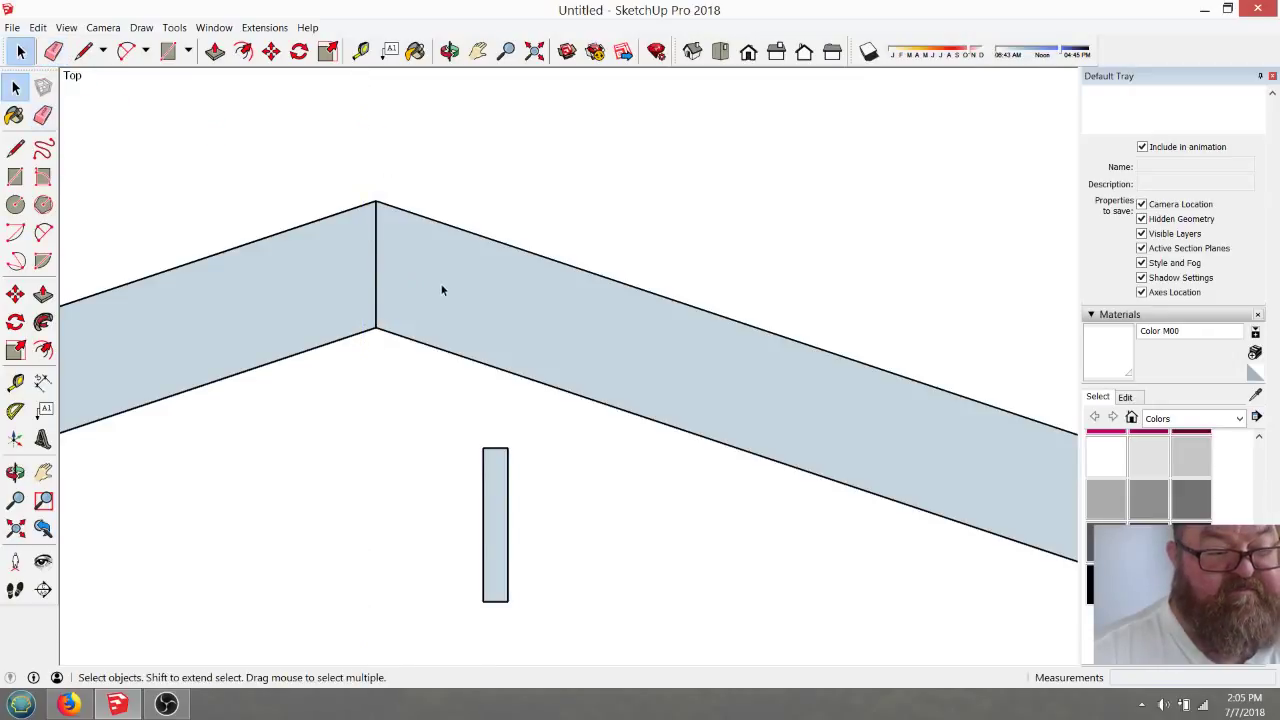
# Move the ridge board by the midpoint of its top edge onto the peak where the rafters meet
pyautogui.scroll(-3, 485, 300)
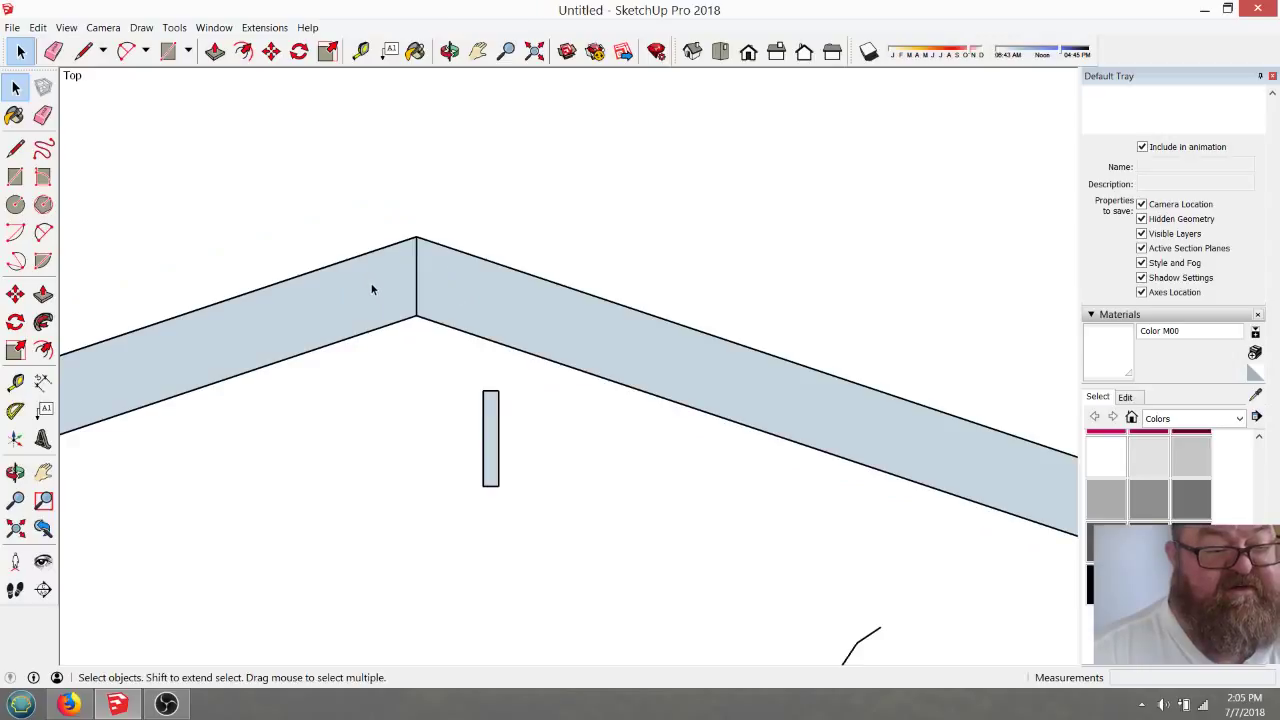
pyautogui.scroll(2, 371, 284)
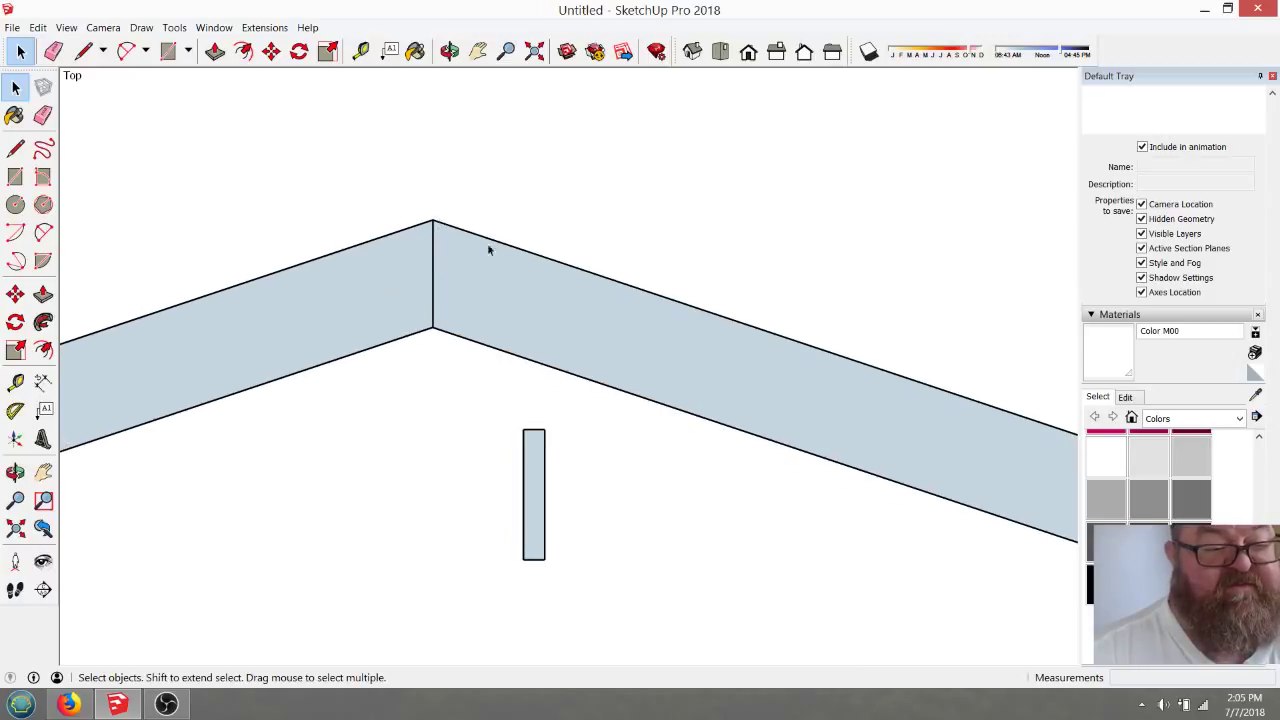
pyautogui.click(530, 455)
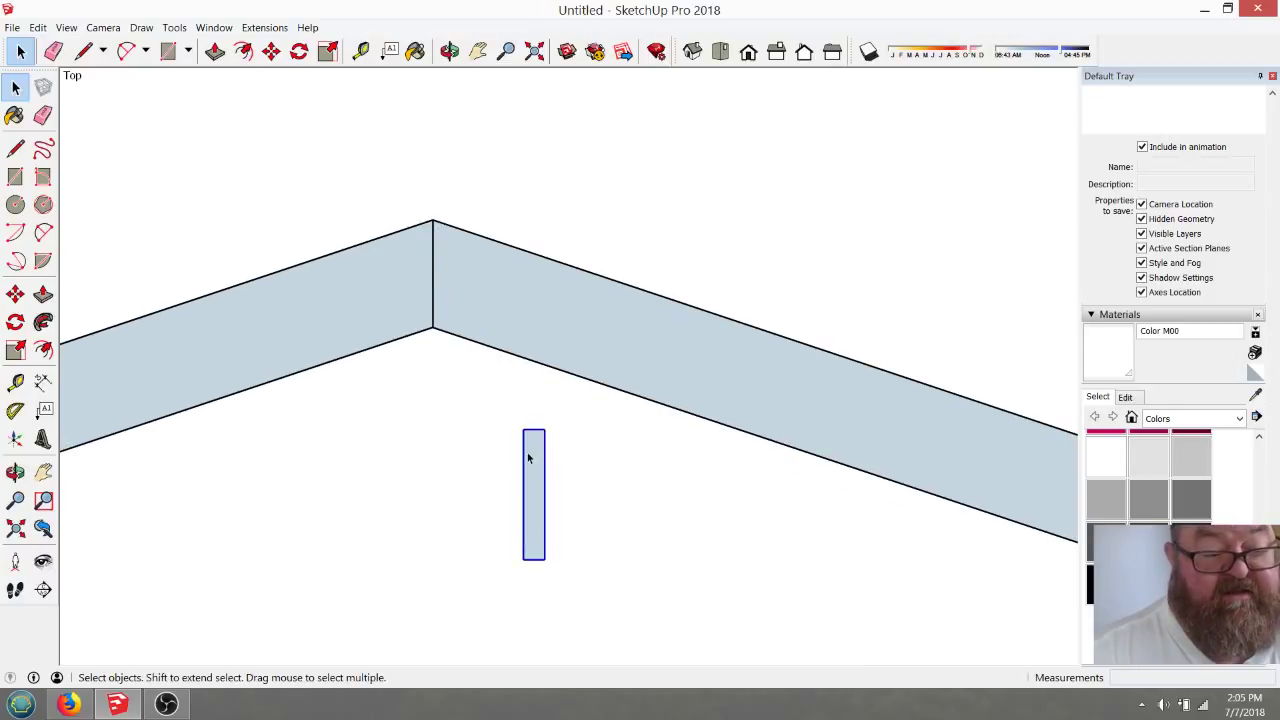
pyautogui.click(271, 51)
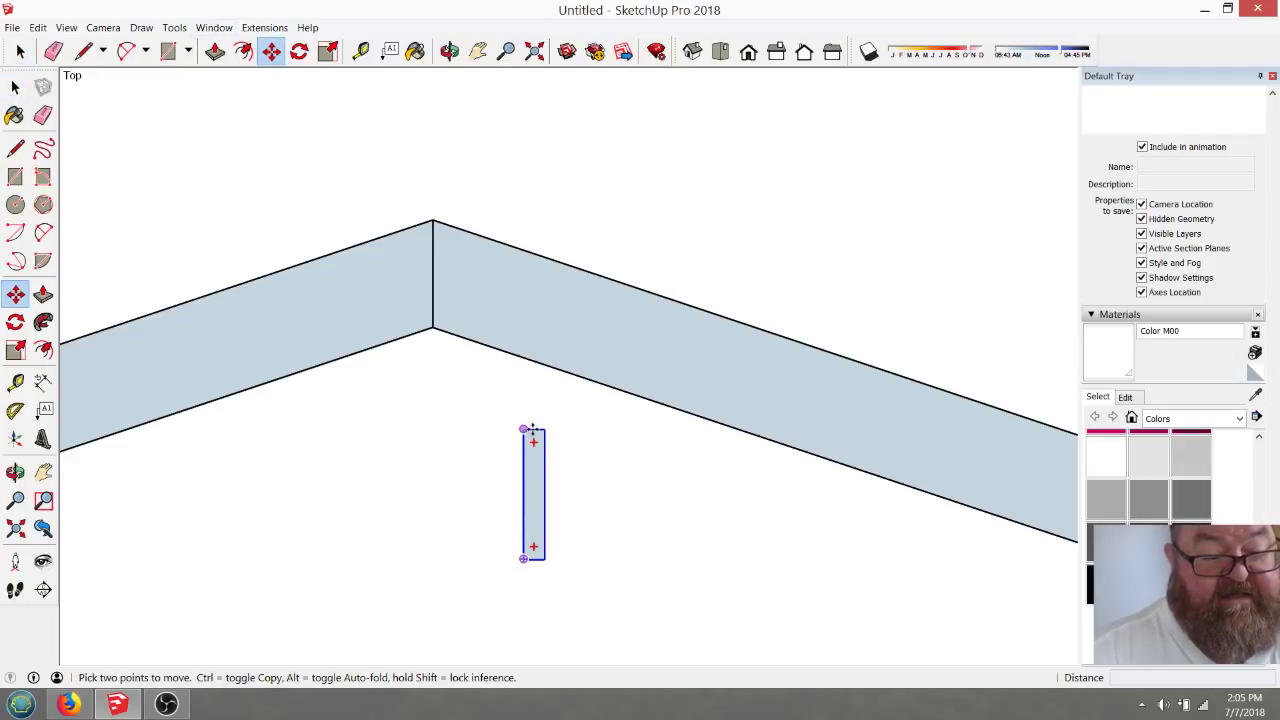
pyautogui.scroll(2, 535, 430)
pyautogui.click(533, 428)
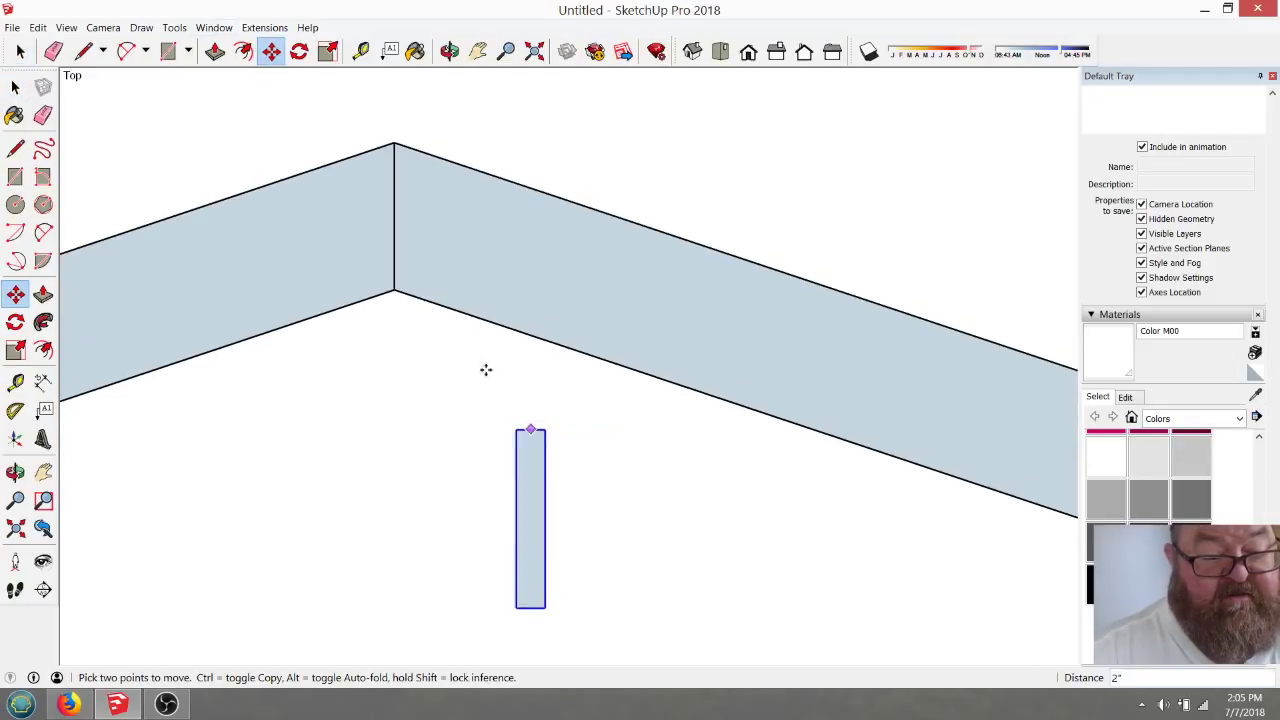
pyautogui.click(394, 146)
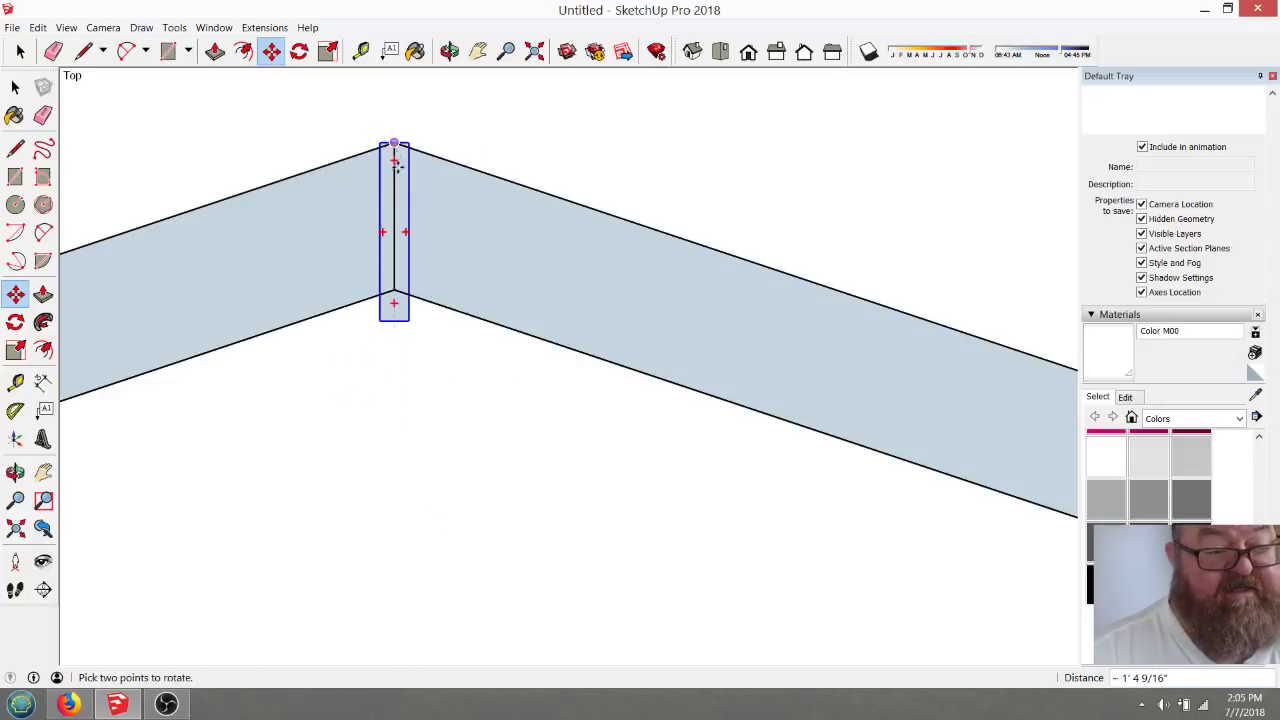
# Lower the ridge board so its upper corners meet the sloping top edges of the rafters
pyautogui.scroll(2, 392, 150)
pyautogui.scroll(2, 390, 167)
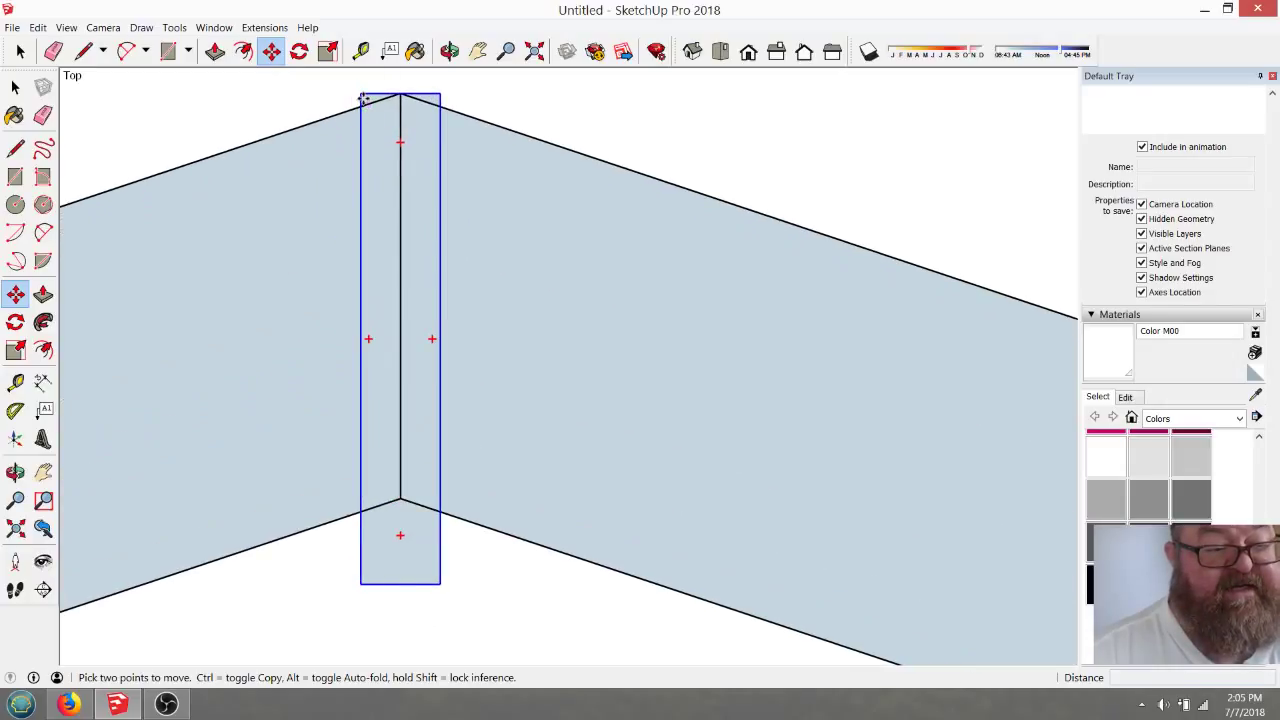
pyautogui.click(362, 97)
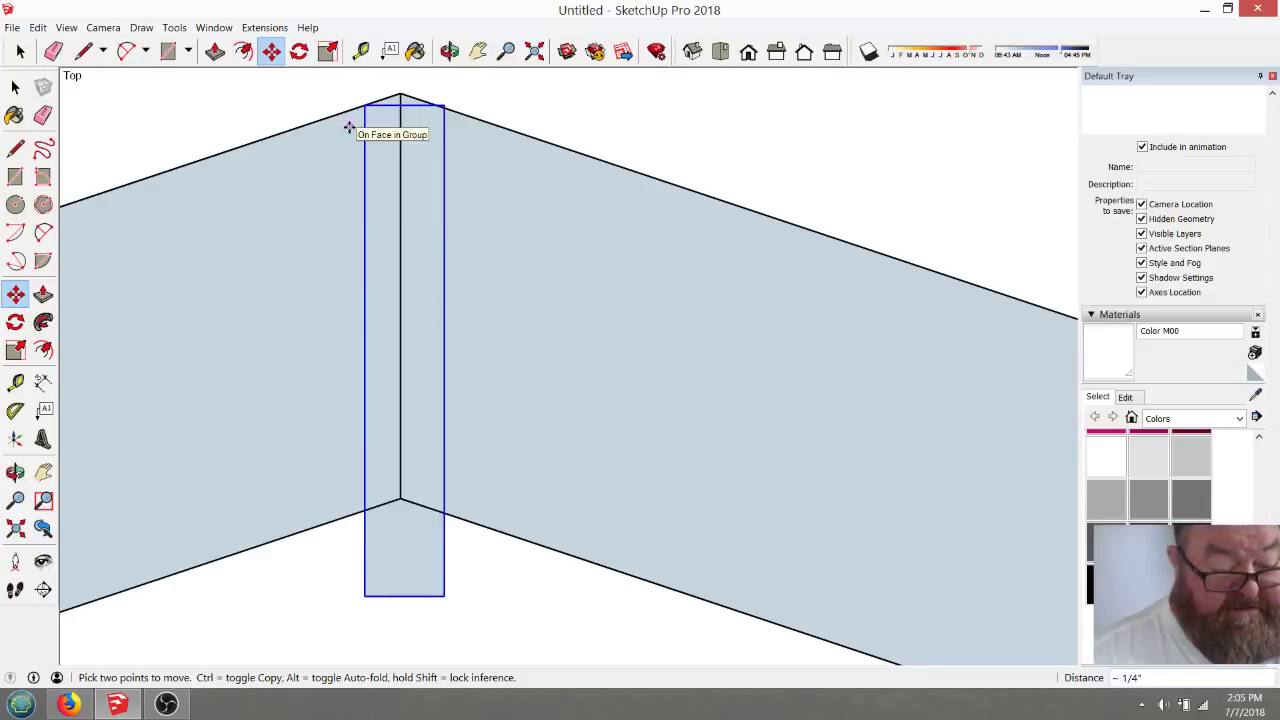
pyautogui.press('Escape')
pyautogui.click(362, 97)
pyautogui.click(362, 105)
pyautogui.scroll(-1, 533, 234)
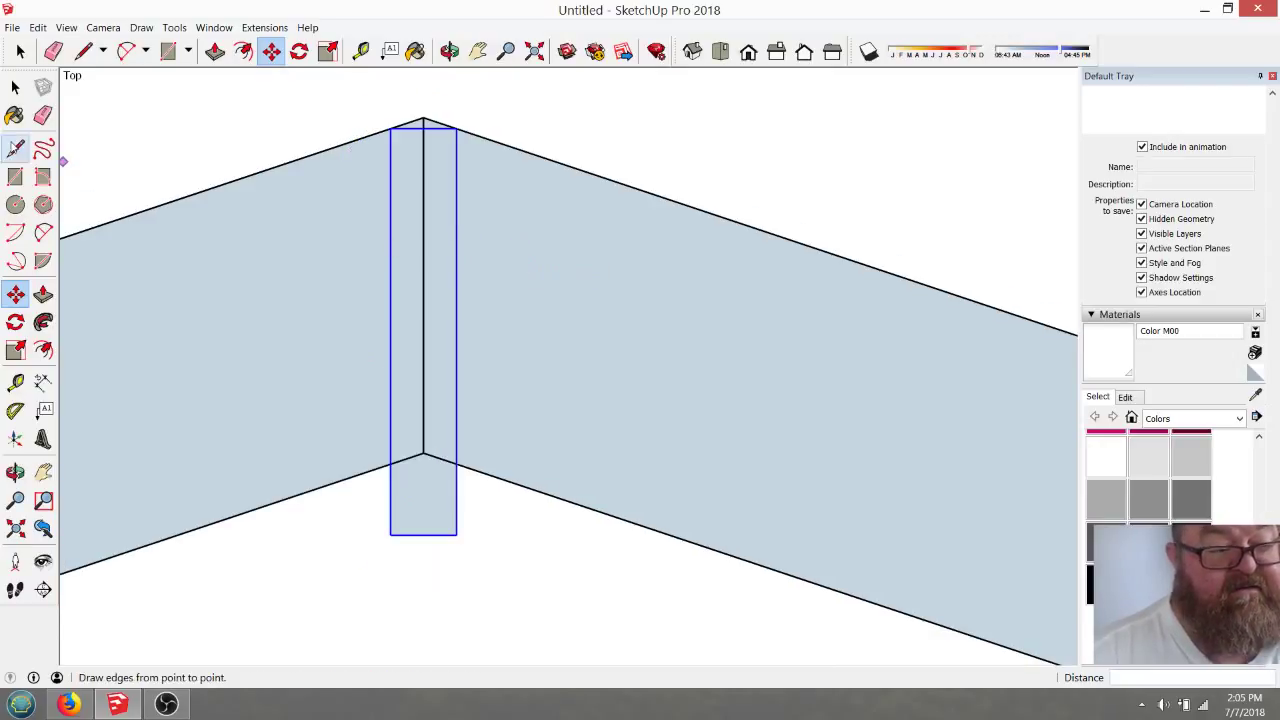
# In the original rafter group, draw a vertical cut line along the ridge board's near side and erase the rafter end beyond it
pyautogui.click(15, 87)
pyautogui.doubleClick(328, 291)
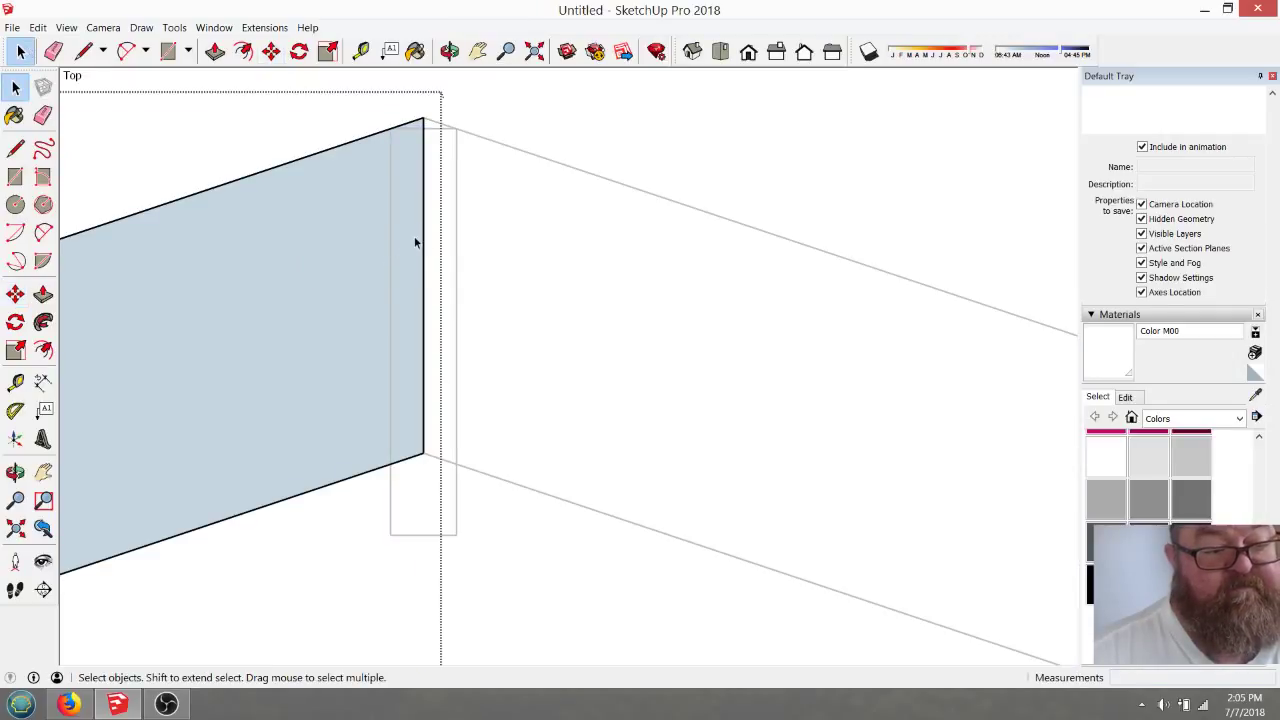
pyautogui.click(84, 51)
pyautogui.click(390, 128)
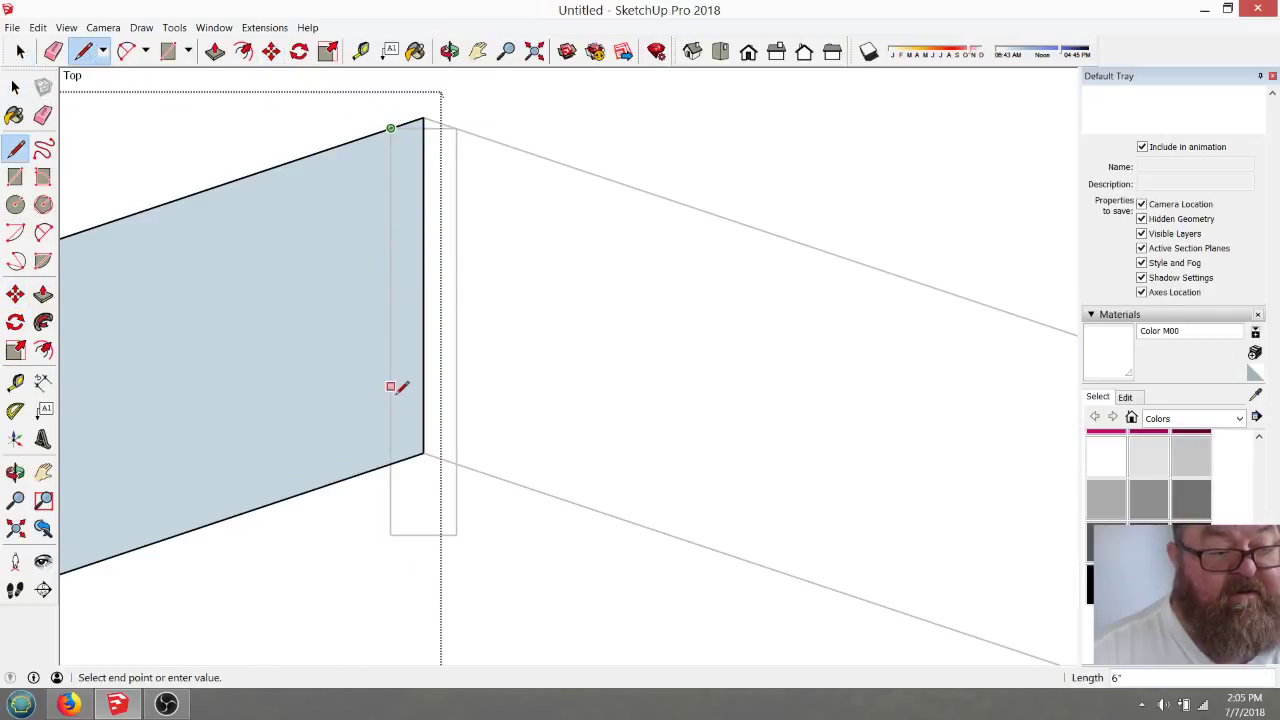
pyautogui.click(390, 463)
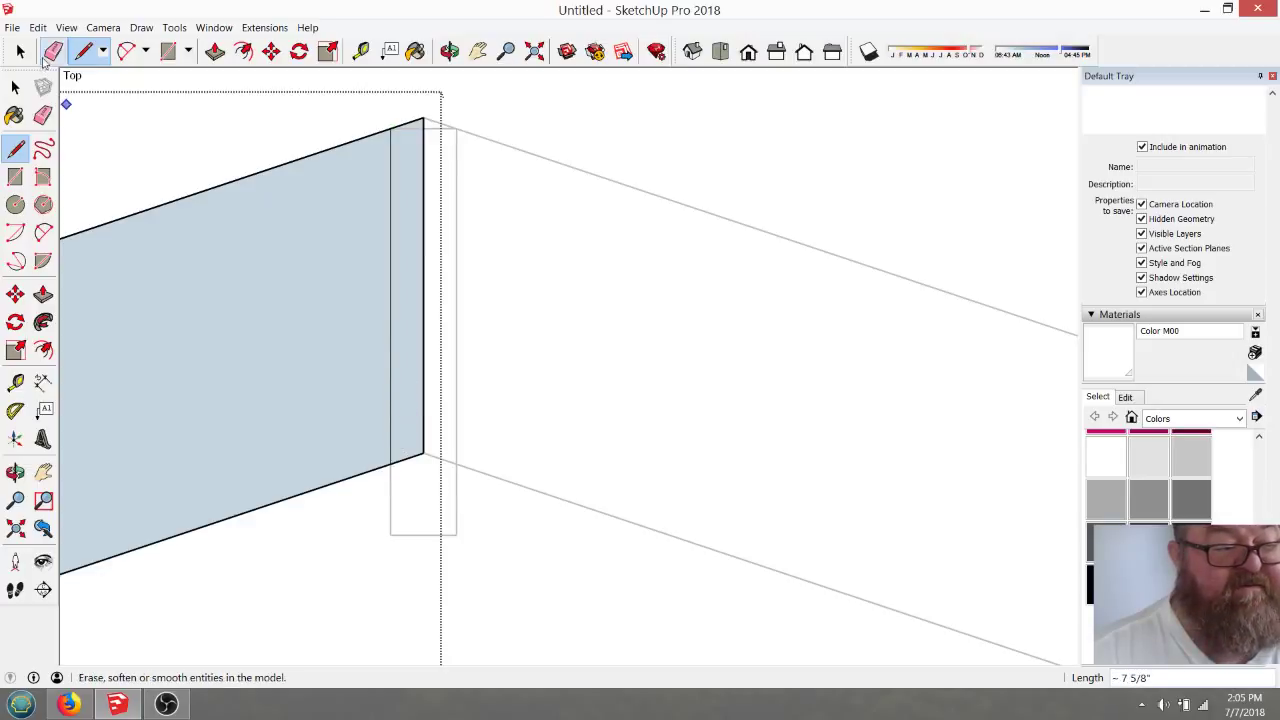
pyautogui.click(43, 115)
pyautogui.click(413, 123)
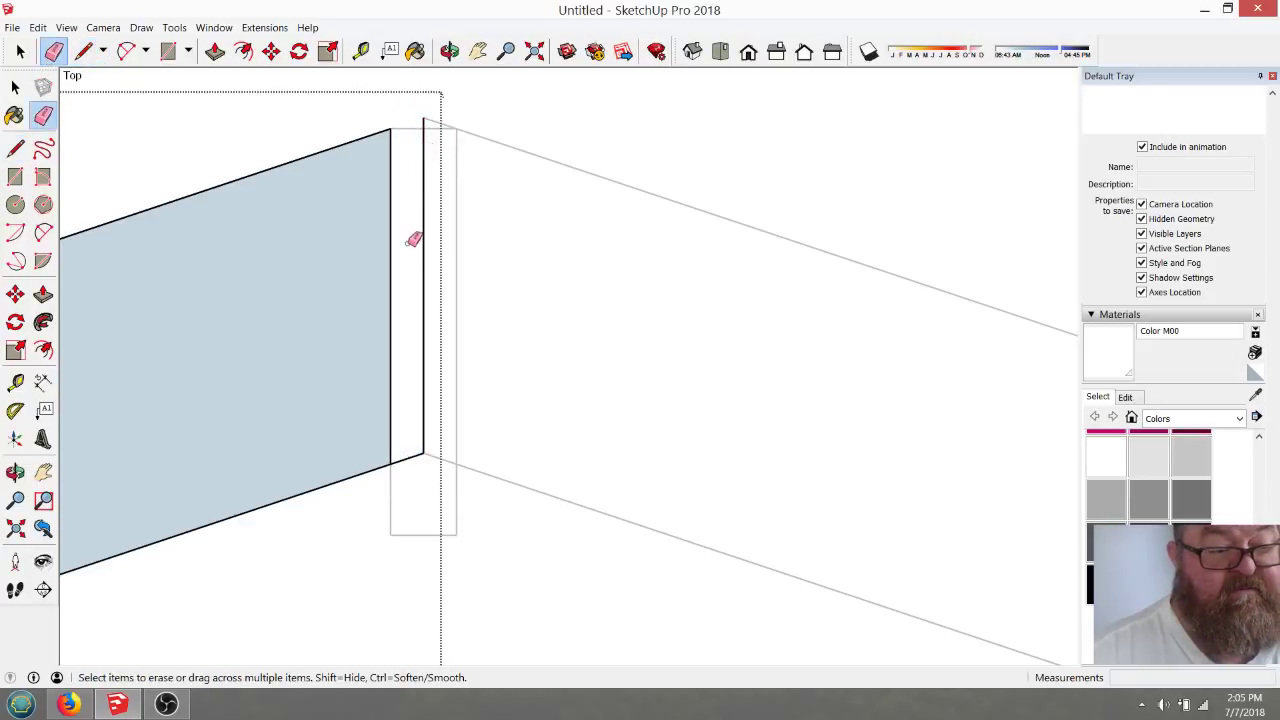
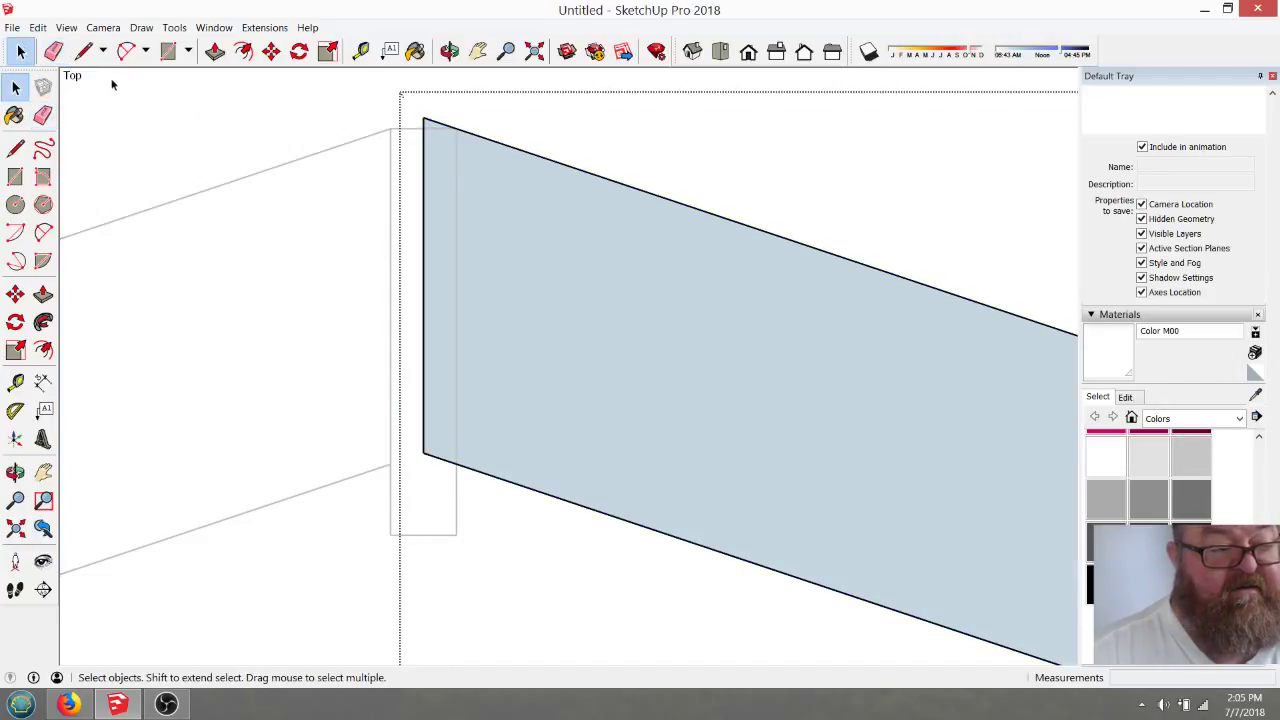
# Draw a vertical cut line on the flipped rafter along the ridge board's side, erase the excess end, and close the group
pyautogui.click(85, 52)
pyautogui.click(457, 127)
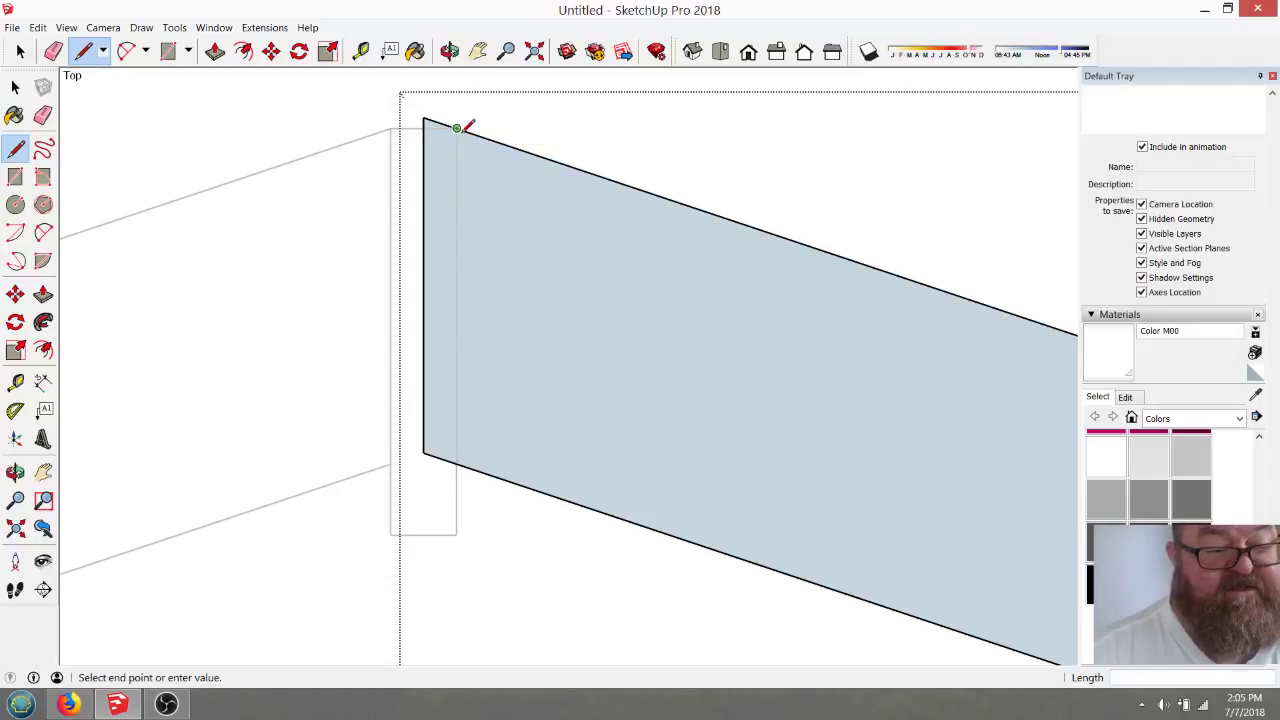
pyautogui.click(456, 462)
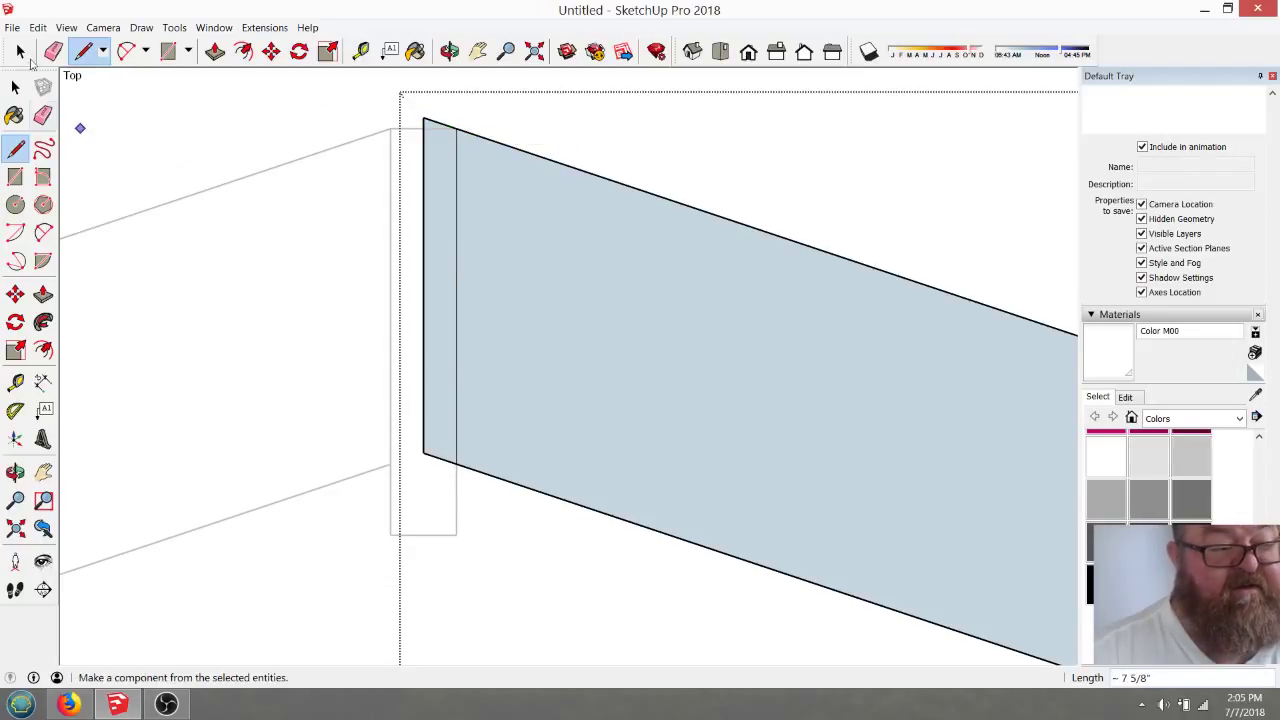
pyautogui.click(53, 52)
pyautogui.click(436, 118)
pyautogui.click(425, 320)
pyautogui.click(440, 457)
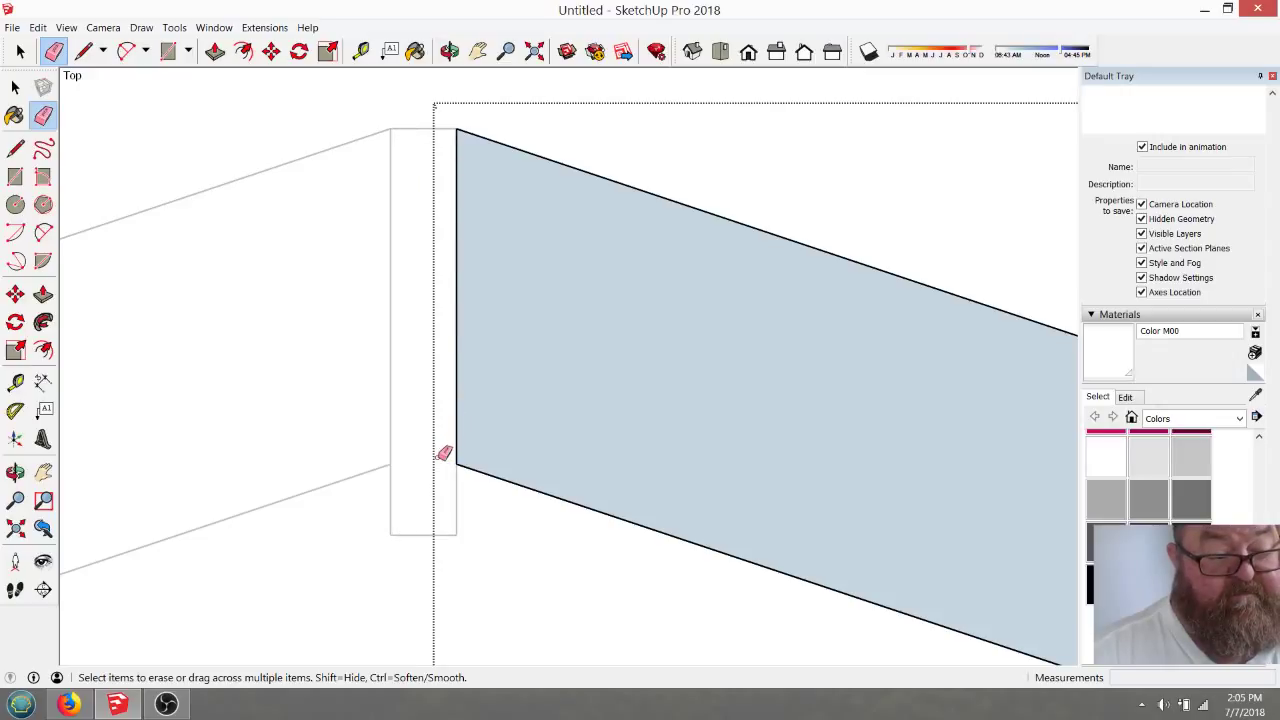
pyautogui.click(20, 52)
pyautogui.click(423, 257)
# Move both rafters and the ridge board together 1' 4" down, placing the original rafter's notch corner on the building's upper corner
pyautogui.scroll(-2, 455, 260)
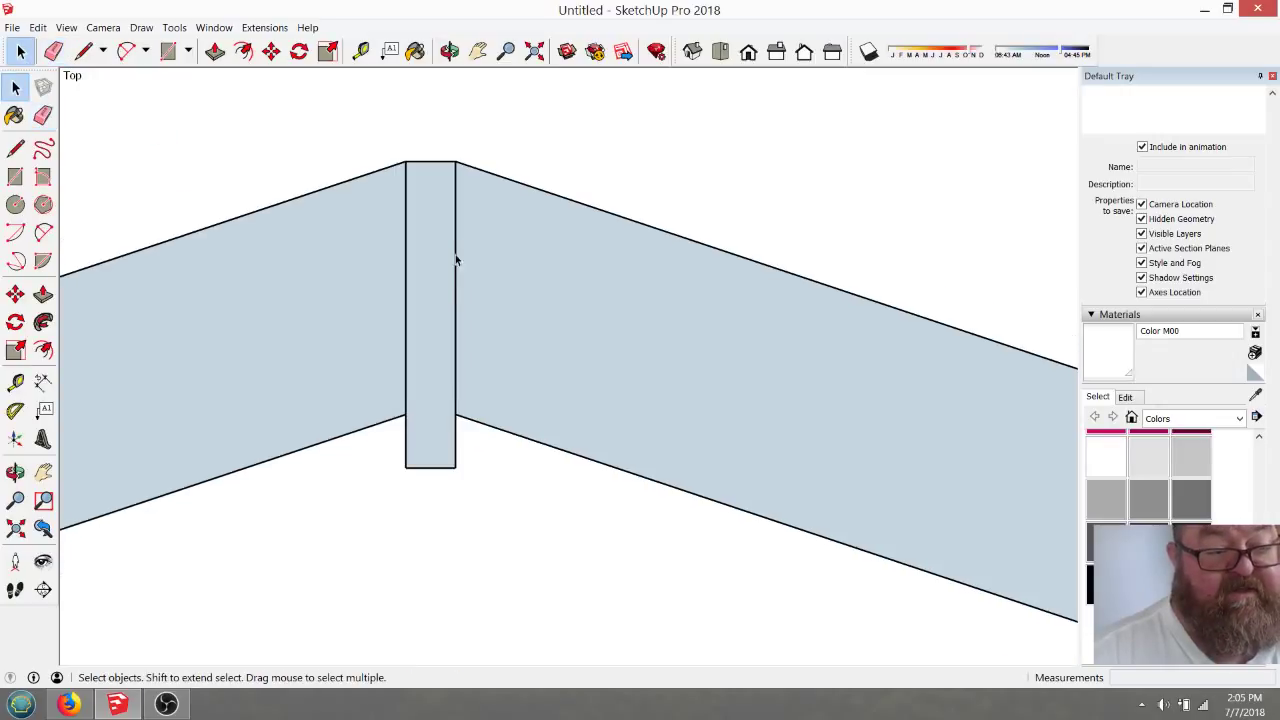
pyautogui.scroll(-5, 436, 228)
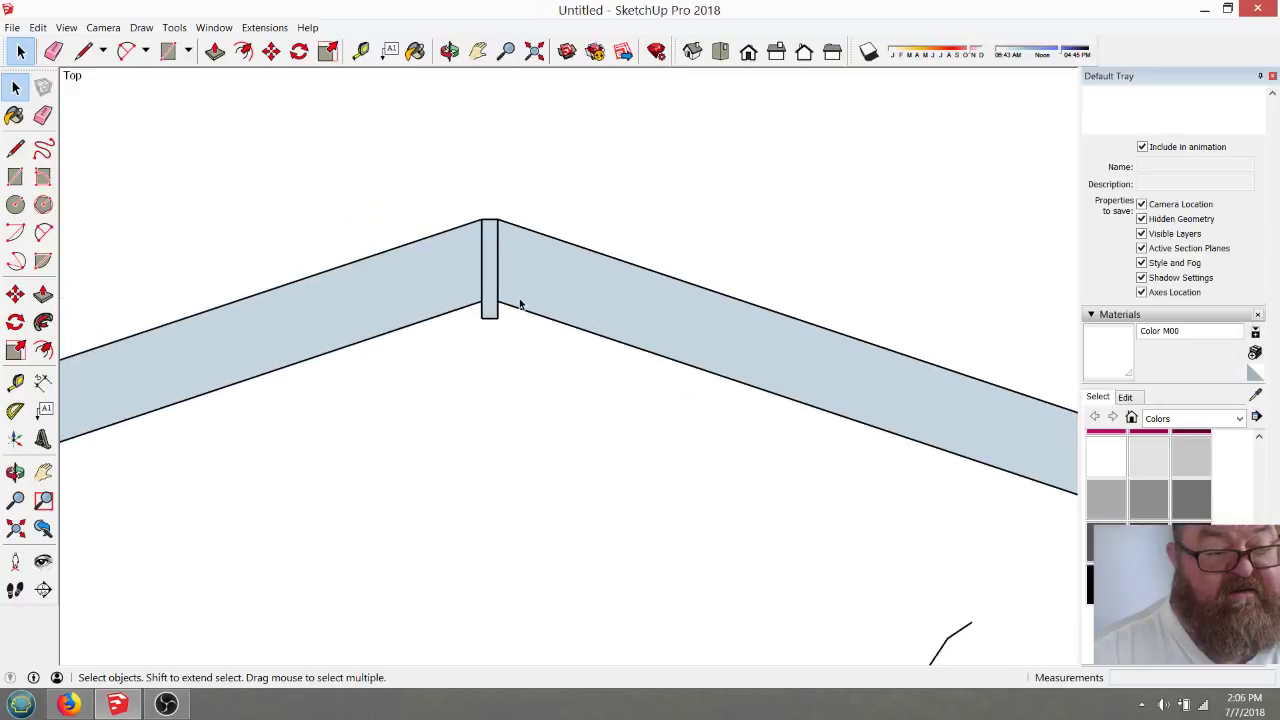
pyautogui.scroll(-2, 555, 265)
pyautogui.scroll(-4, 500, 284)
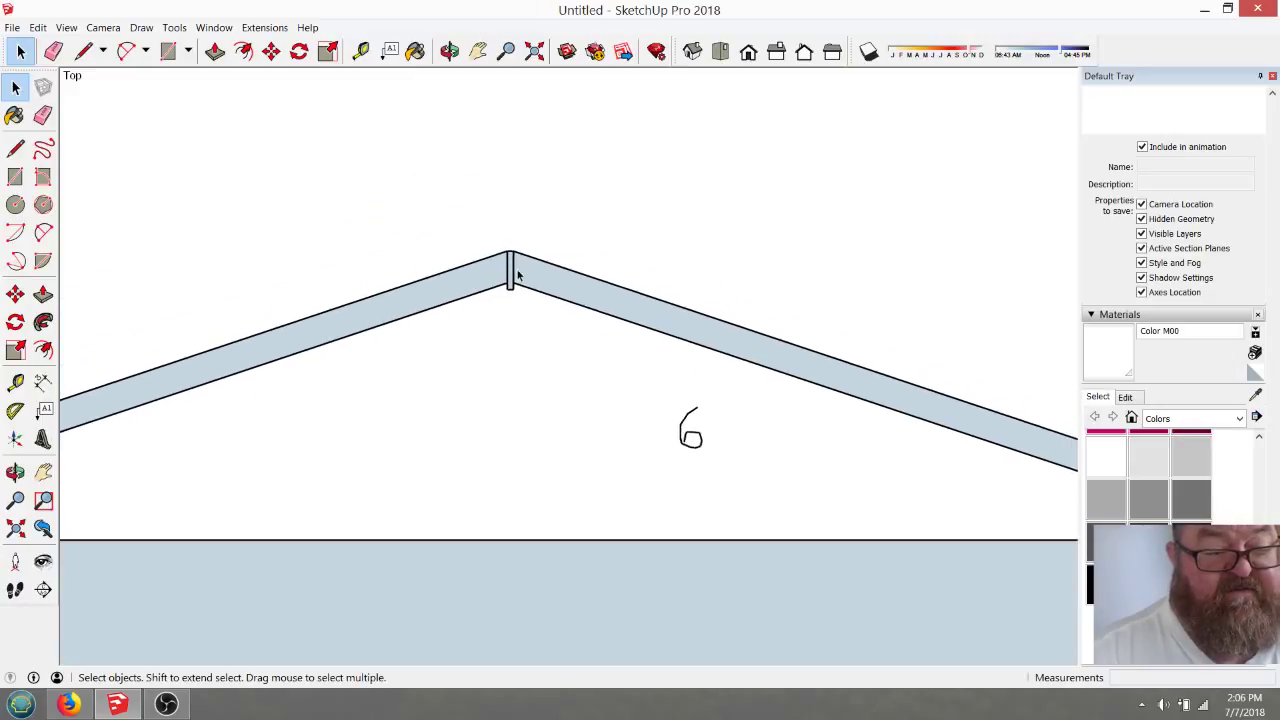
pyautogui.scroll(3, 425, 358)
pyautogui.scroll(-1, 430, 360)
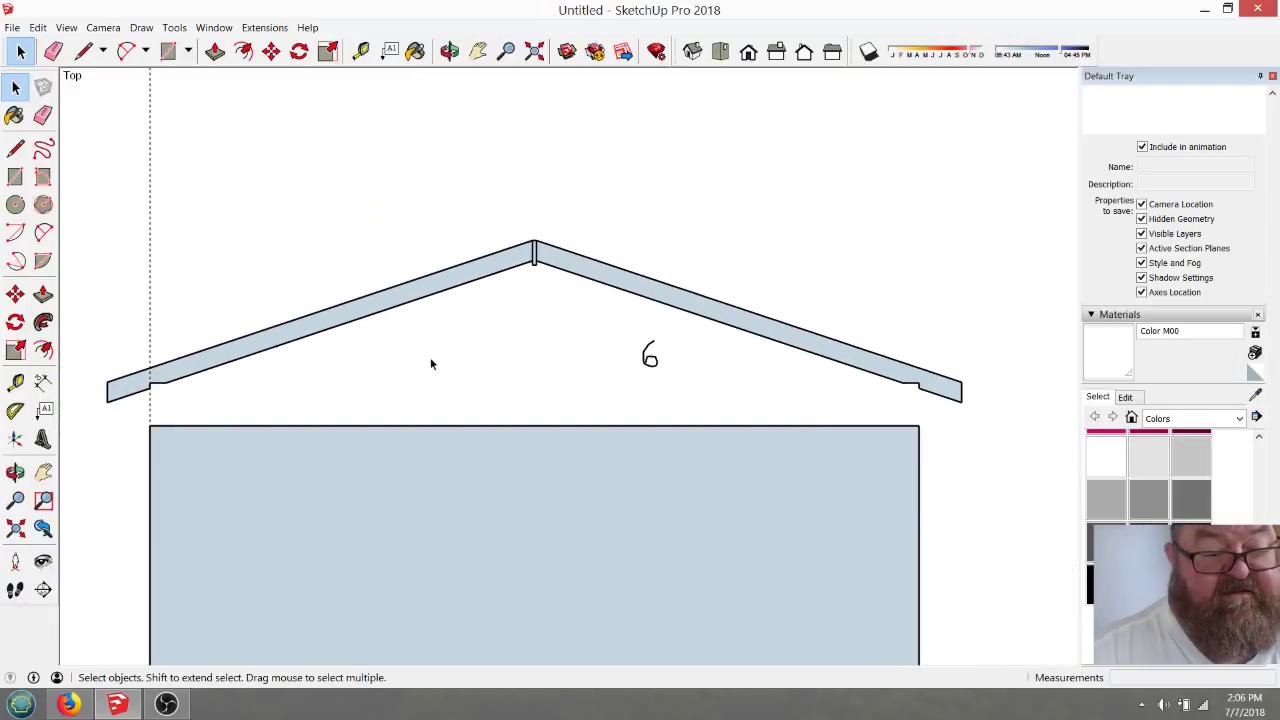
pyautogui.moveTo(585, 323); pyautogui.dragTo(446, 184)
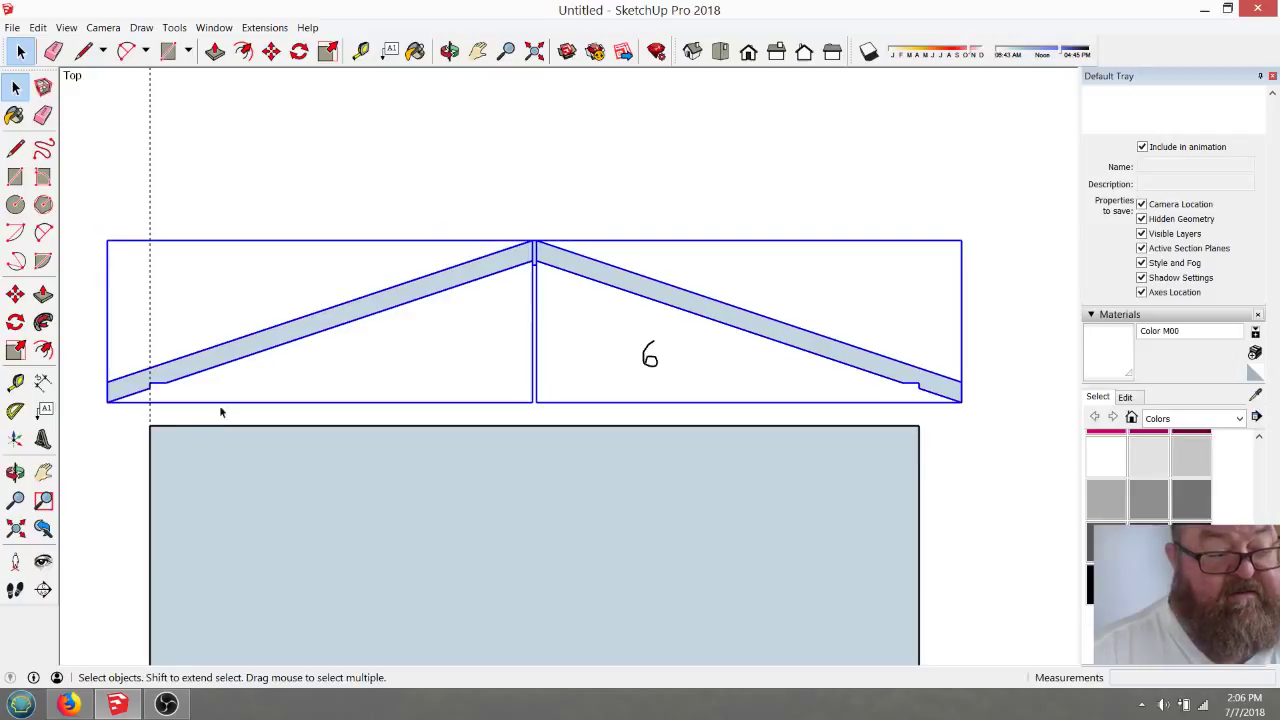
pyautogui.scroll(5, 134, 428)
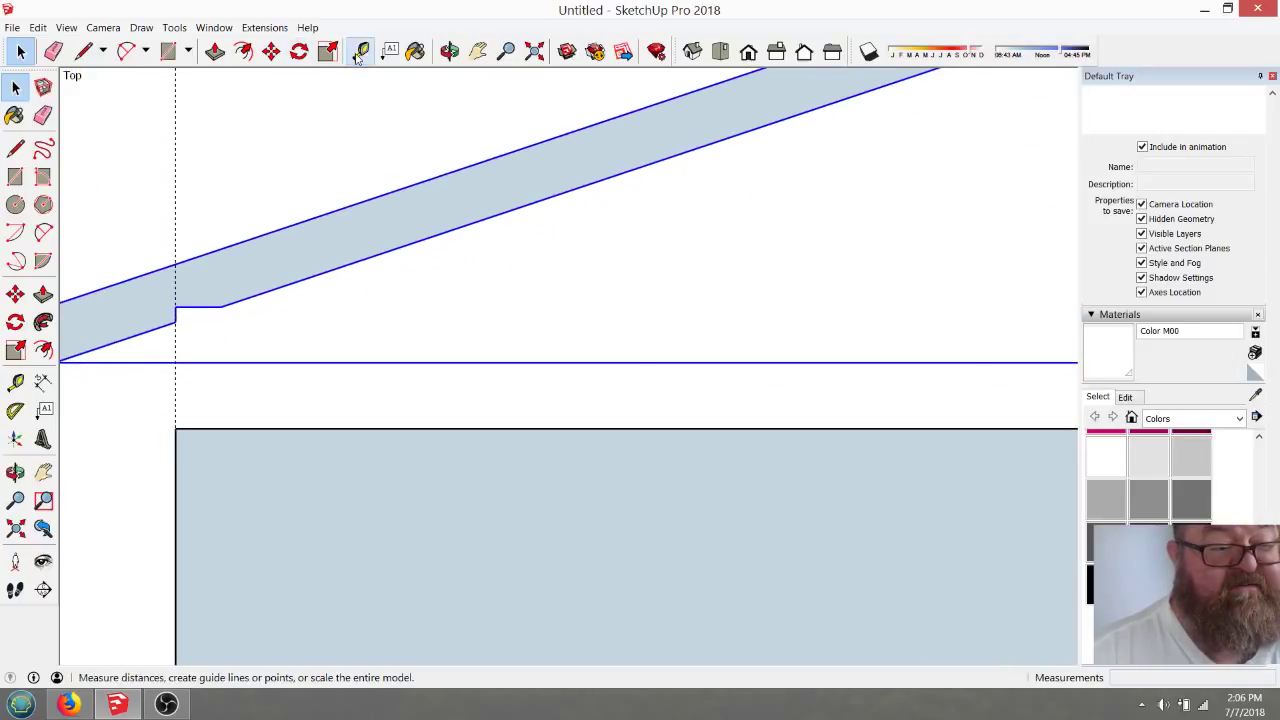
pyautogui.click(271, 51)
pyautogui.click(177, 308)
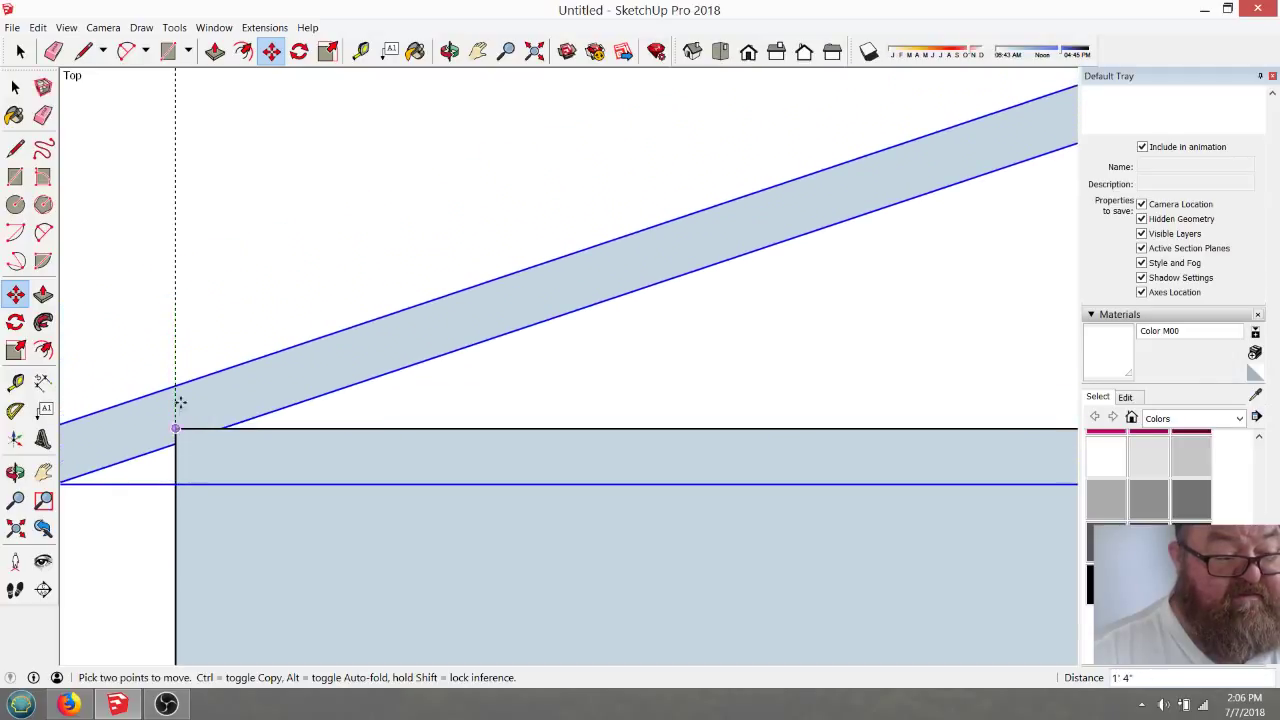
pyautogui.click(177, 427)
pyautogui.scroll(-5, 200, 322)
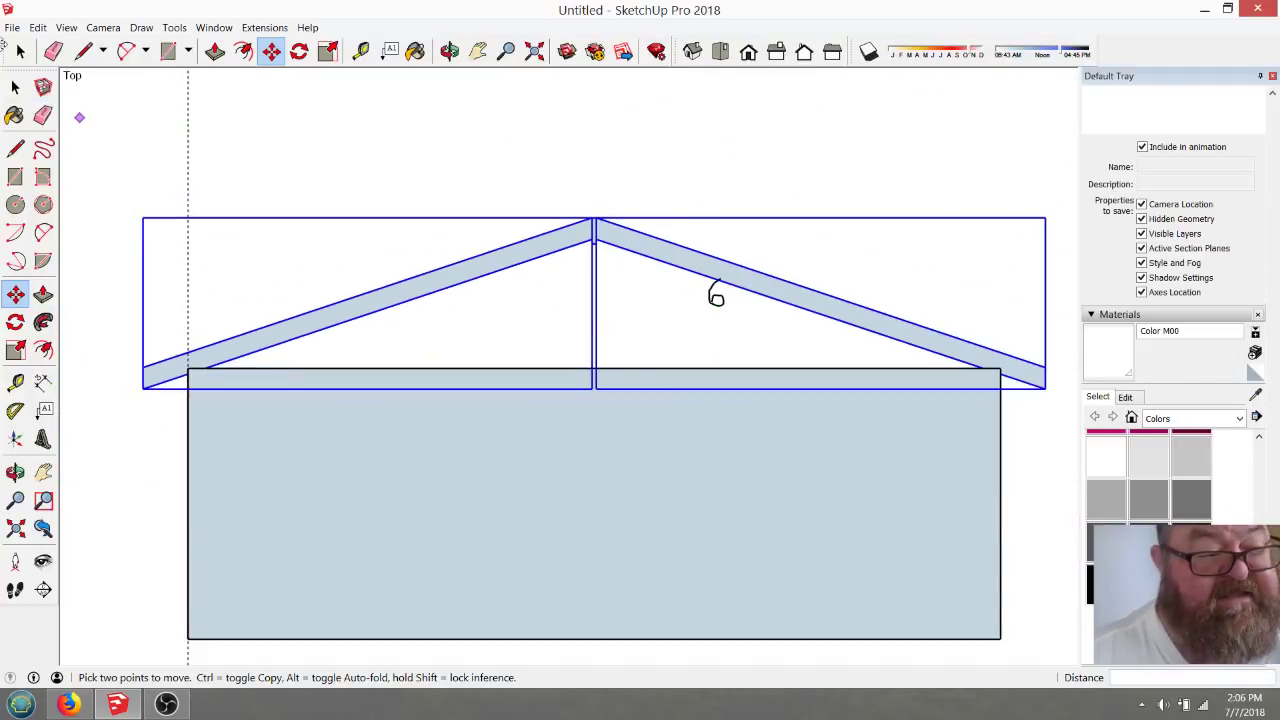
# Deselect the roof parts and place a vertical guide parallel to the building's side edge, through the original rafter's inner notch corner
pyautogui.click(20, 51)
pyautogui.click(380, 157)
pyautogui.scroll(2, 610, 333)
pyautogui.scroll(-3, 552, 375)
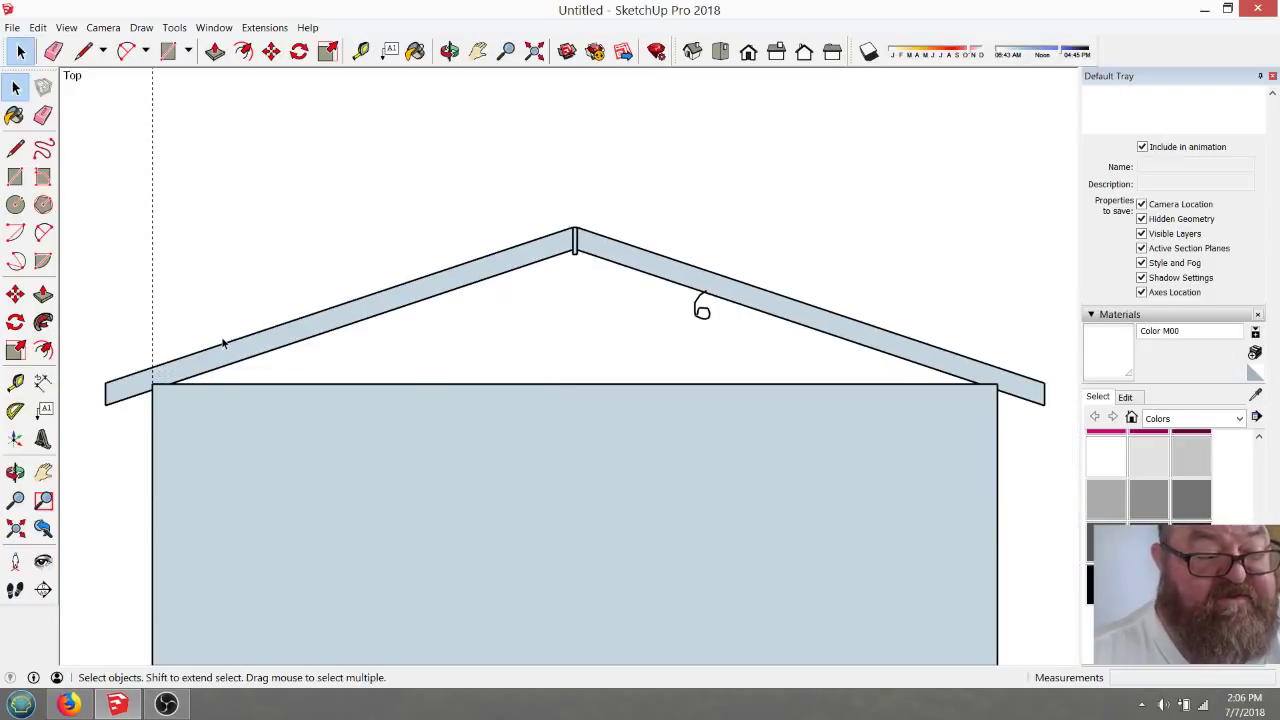
pyautogui.scroll(5, 224, 350)
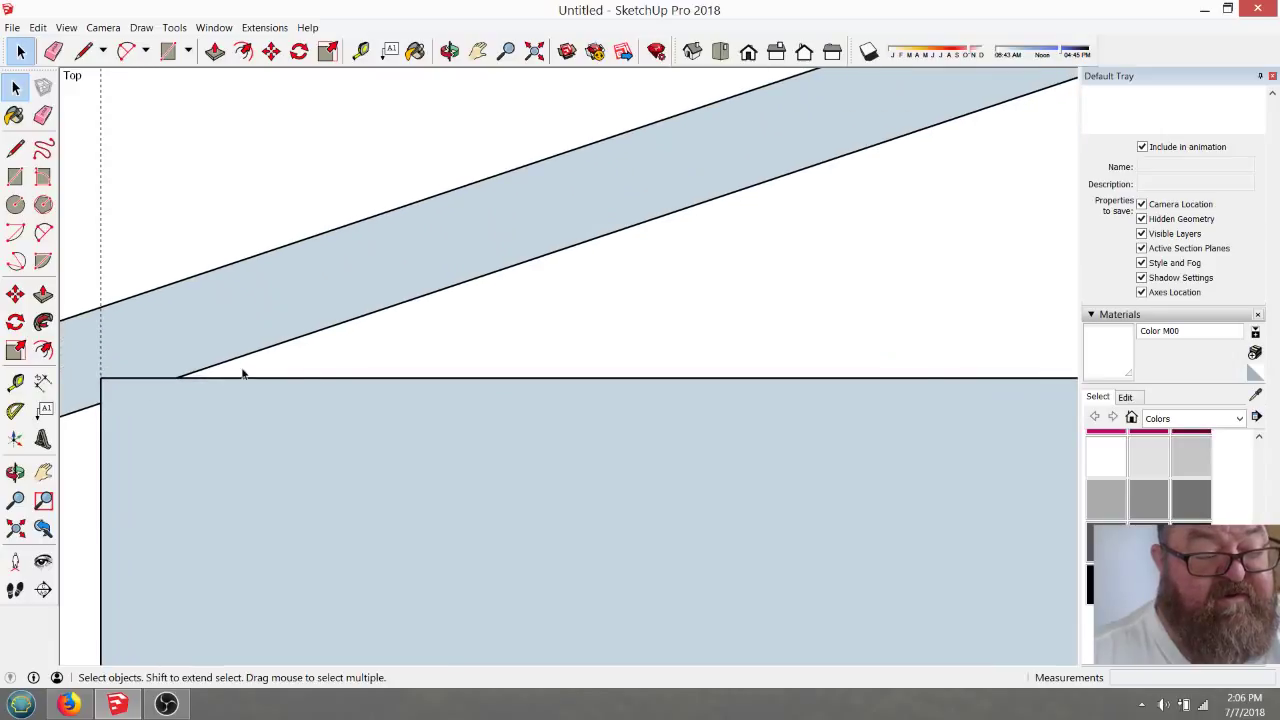
pyautogui.scroll(-2, 526, 397)
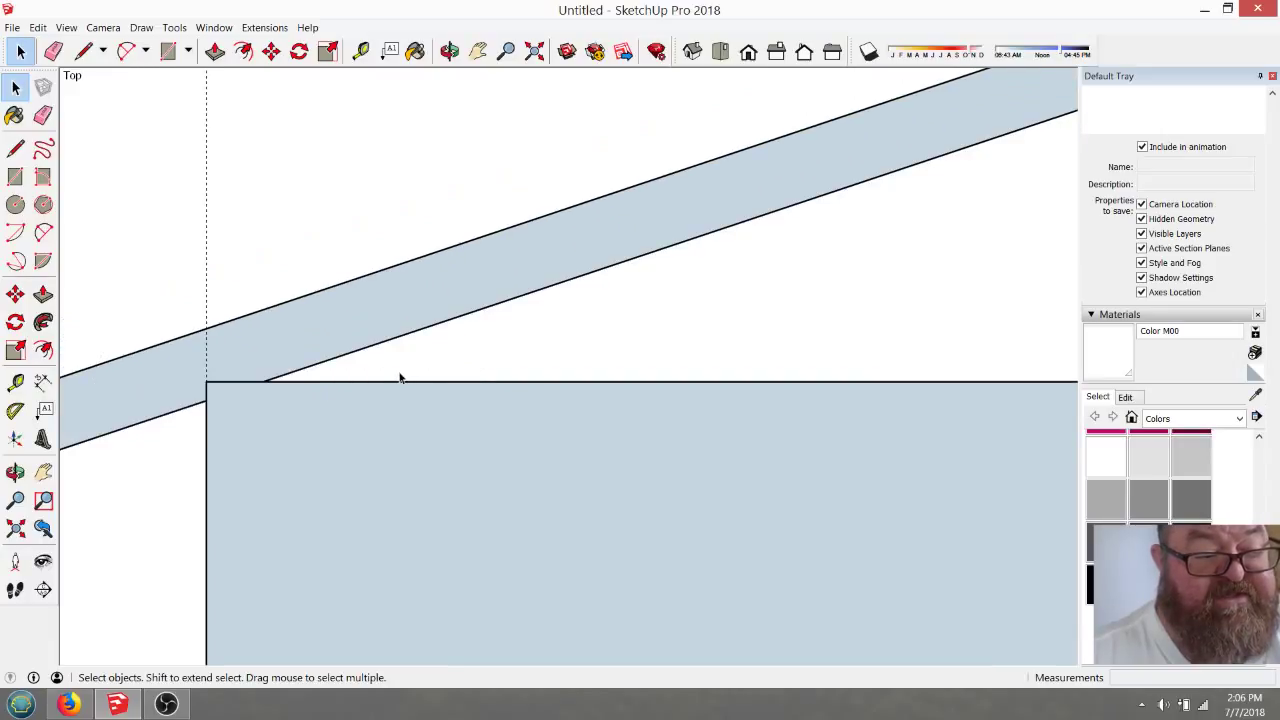
pyautogui.scroll(1, 275, 431)
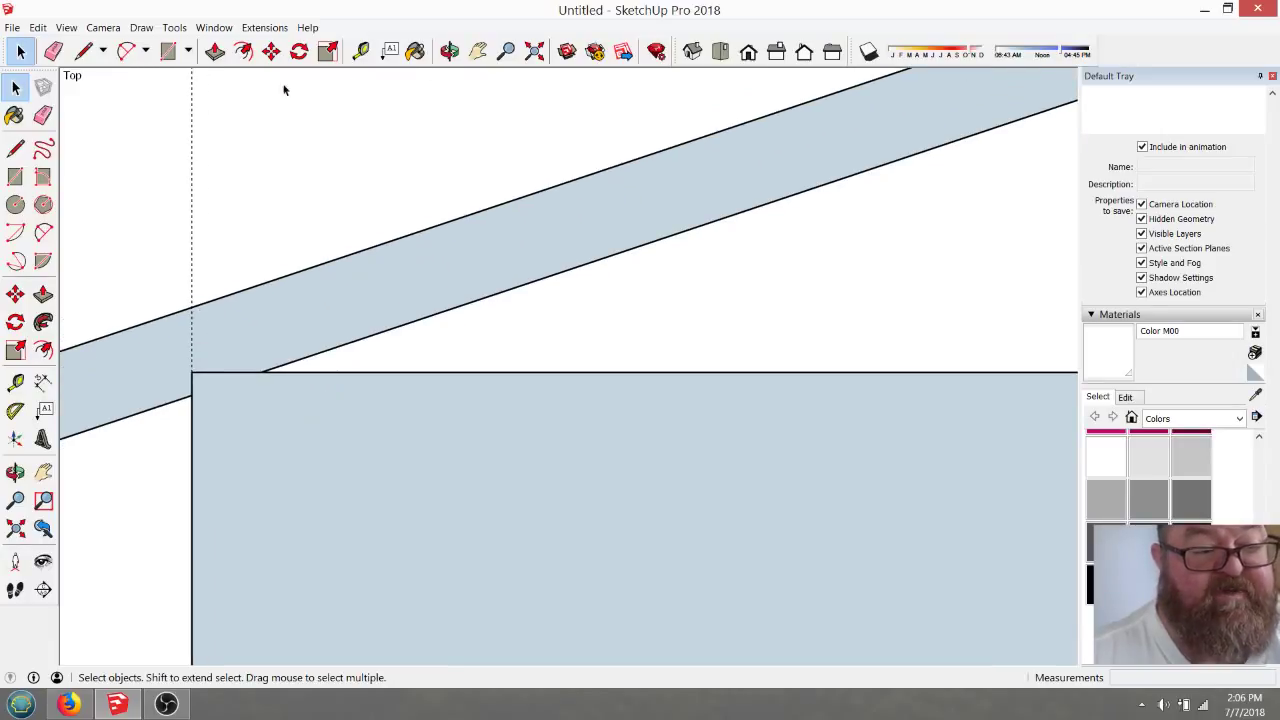
pyautogui.click(361, 51)
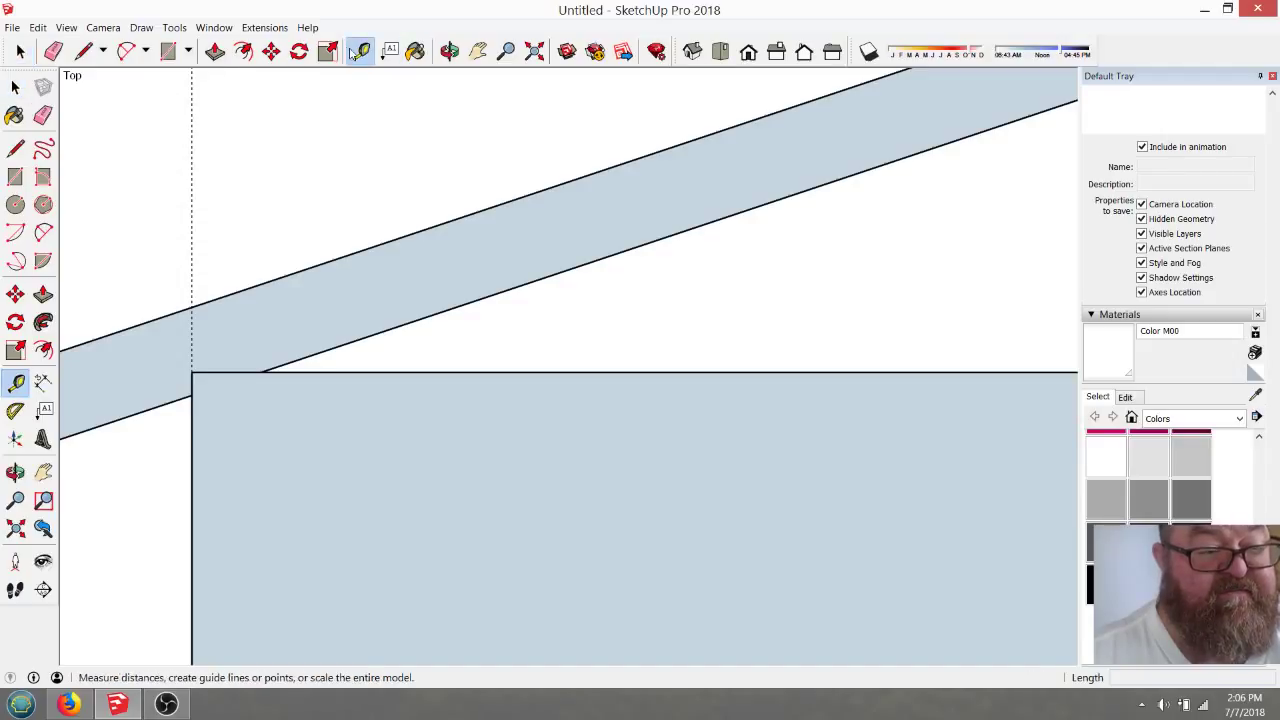
pyautogui.click(193, 428)
pyautogui.click(272, 366)
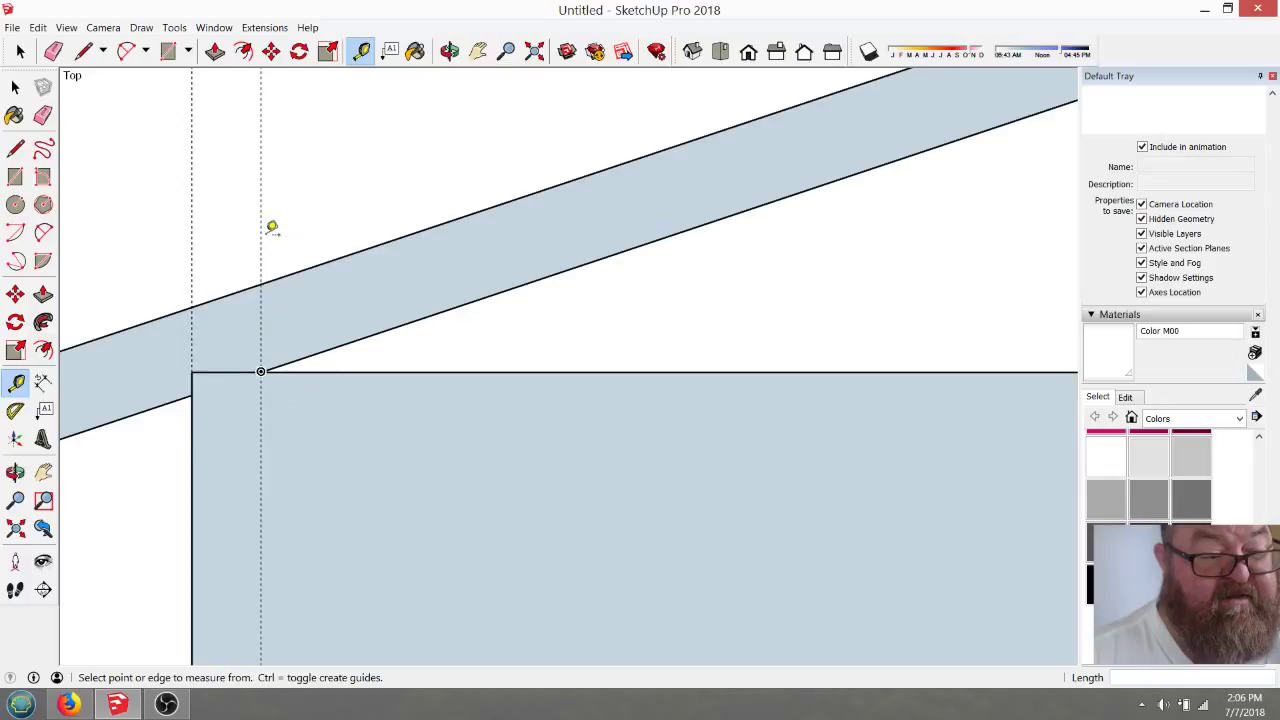
# Offset a second vertical guide 12" from the notch-corner guide, toward the ridge
pyautogui.click(261, 239)
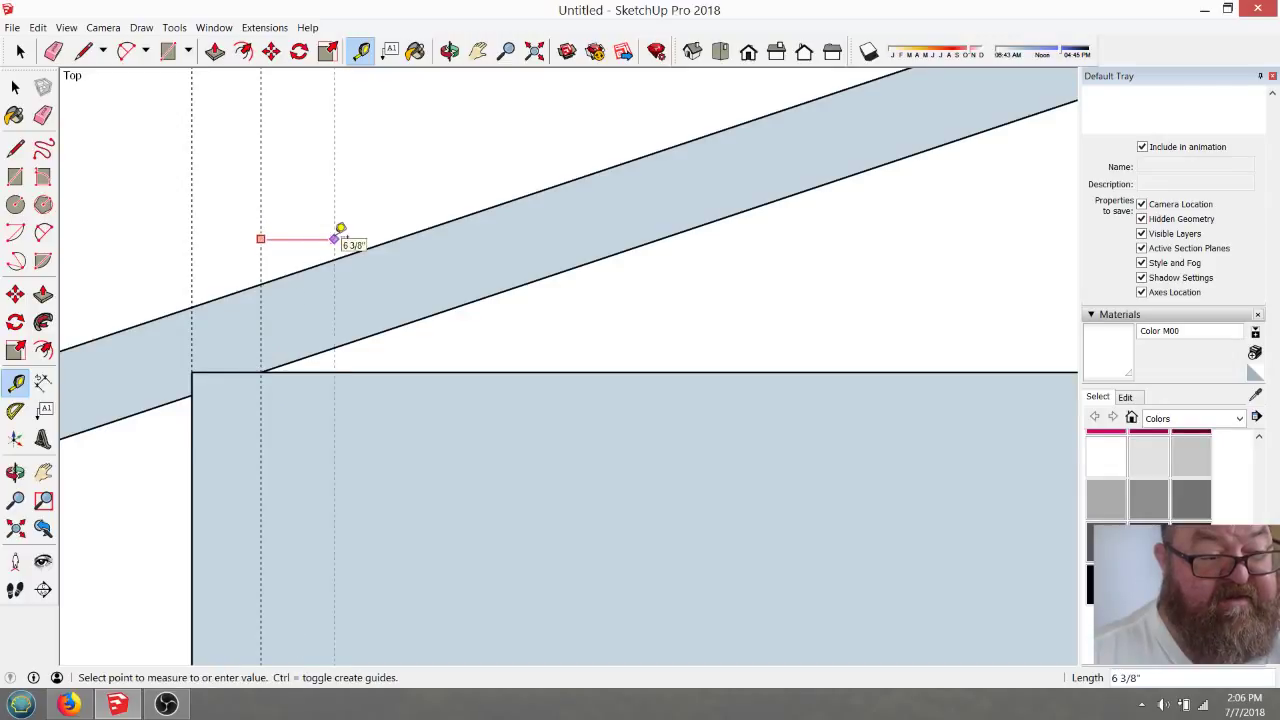
pyautogui.write('12')
pyautogui.press('Return')
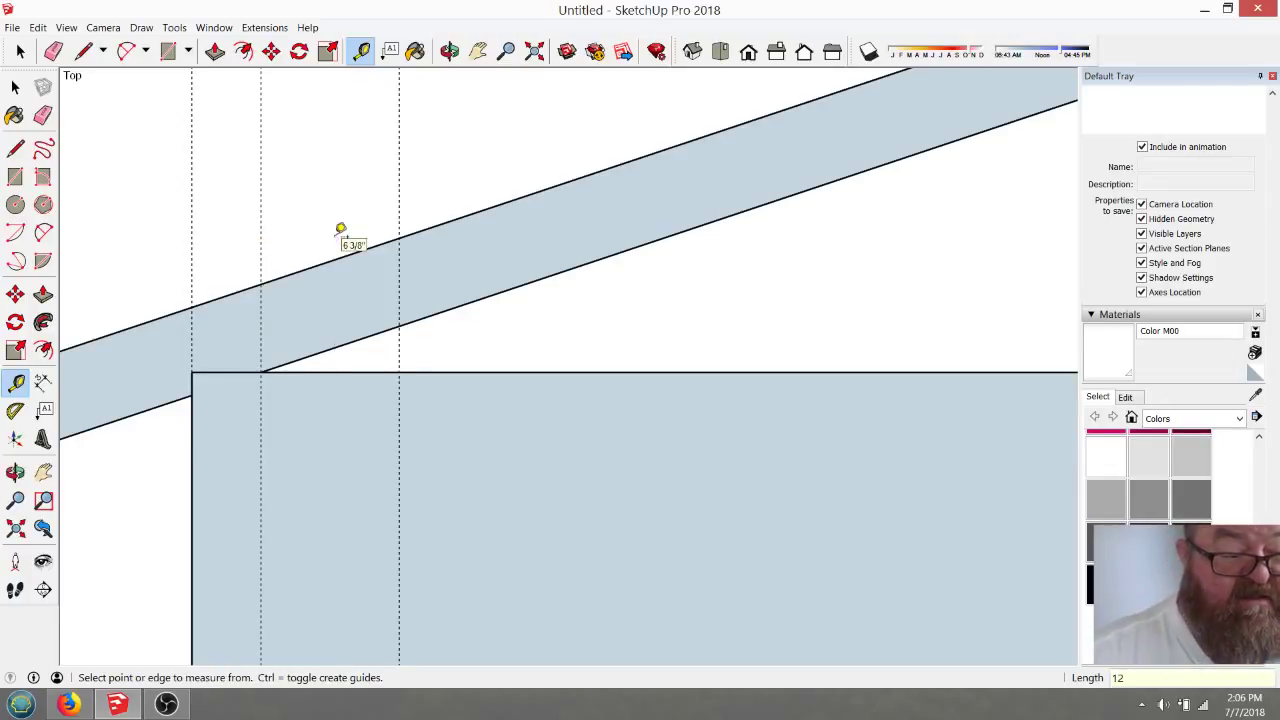
# Draw a vertical line along the 12" guide from the building's top edge to the rafter's underside, erasing and redrawing it once
pyautogui.click(83, 51)
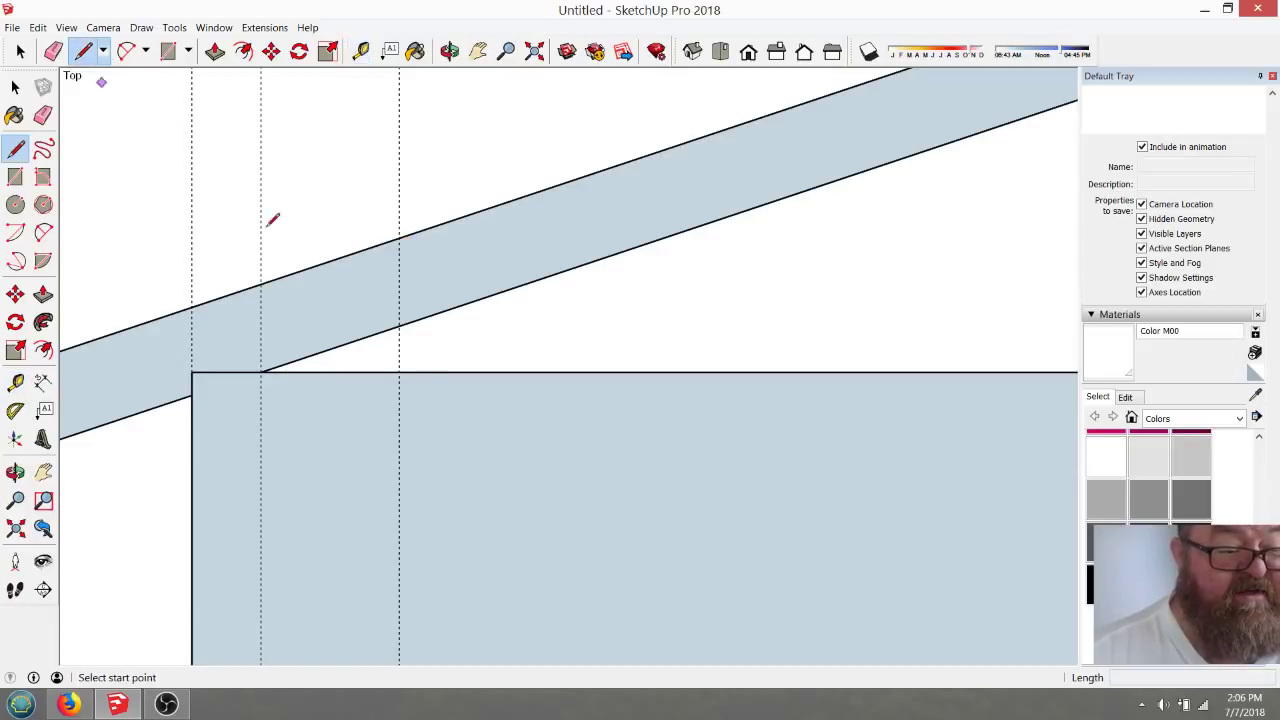
pyautogui.click(399, 372)
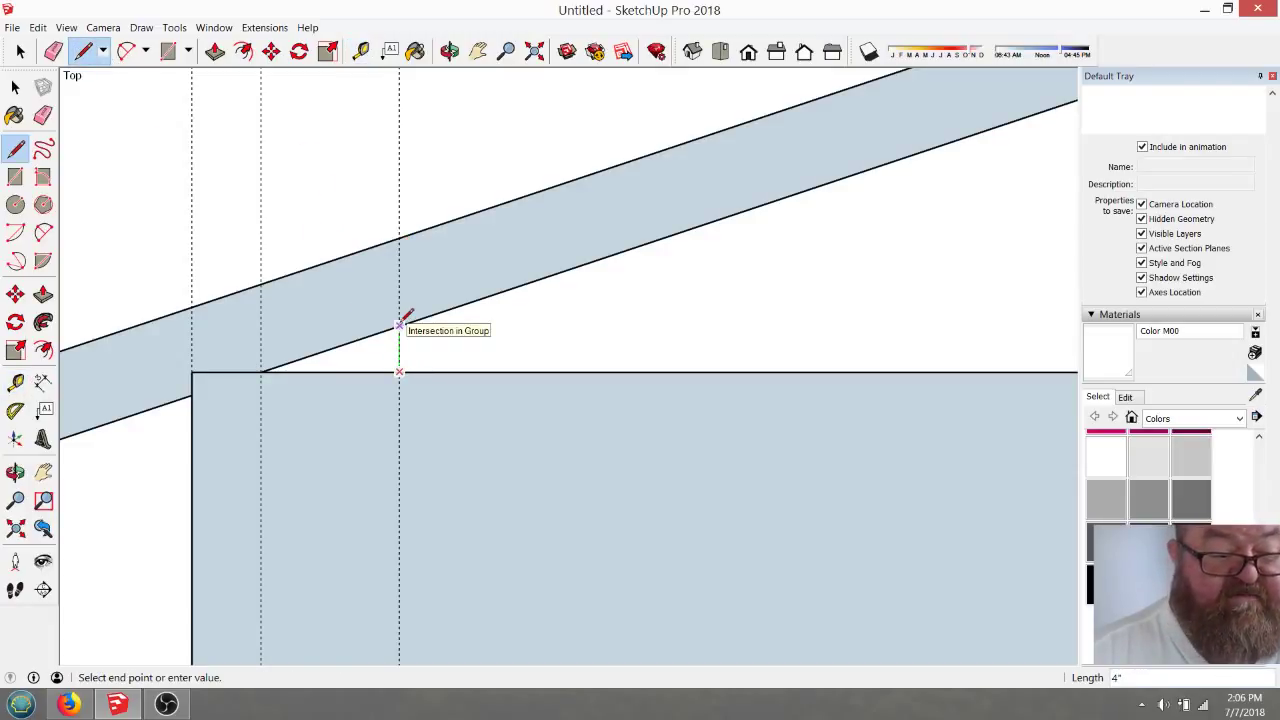
pyautogui.click(399, 326)
pyautogui.press('Escape')
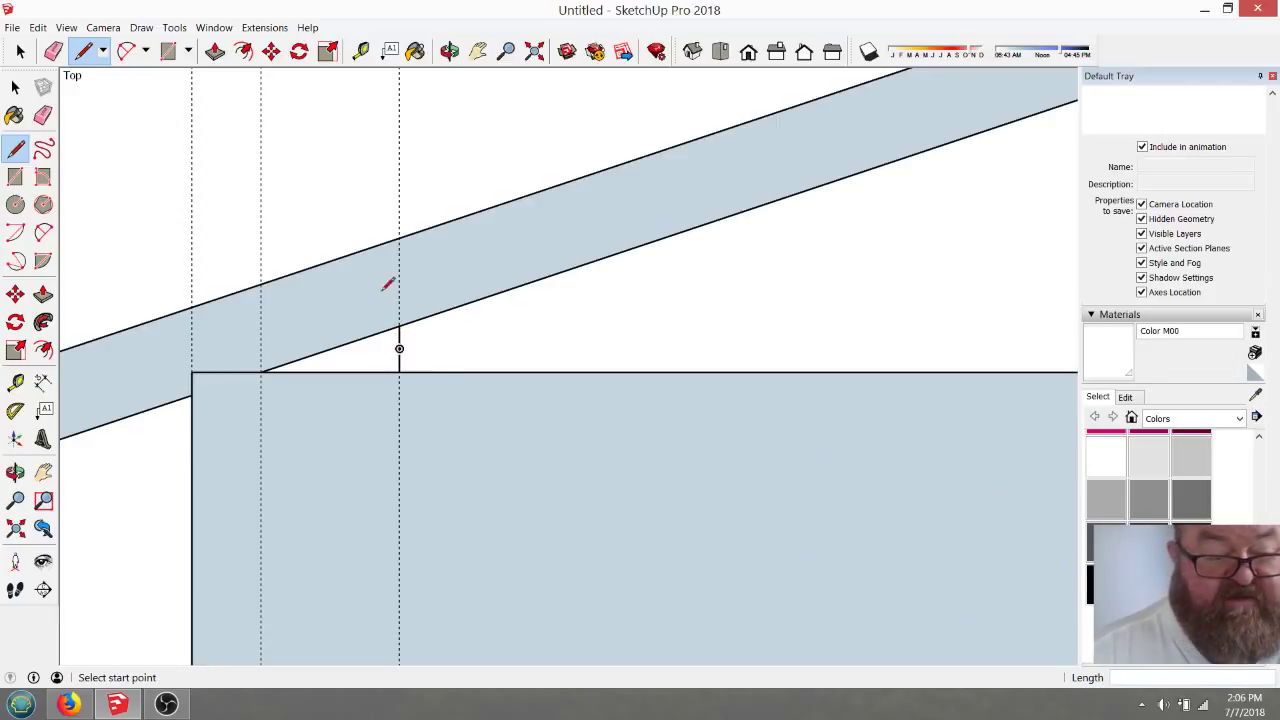
pyautogui.click(53, 51)
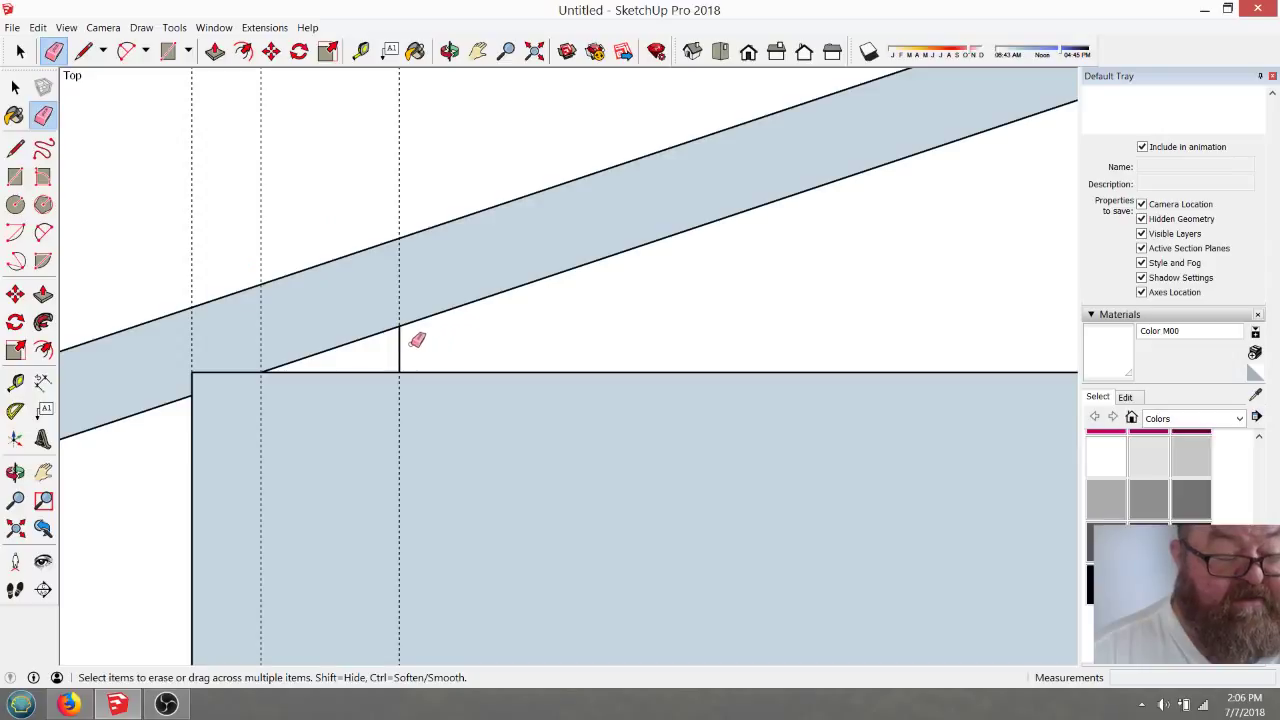
pyautogui.click(84, 51)
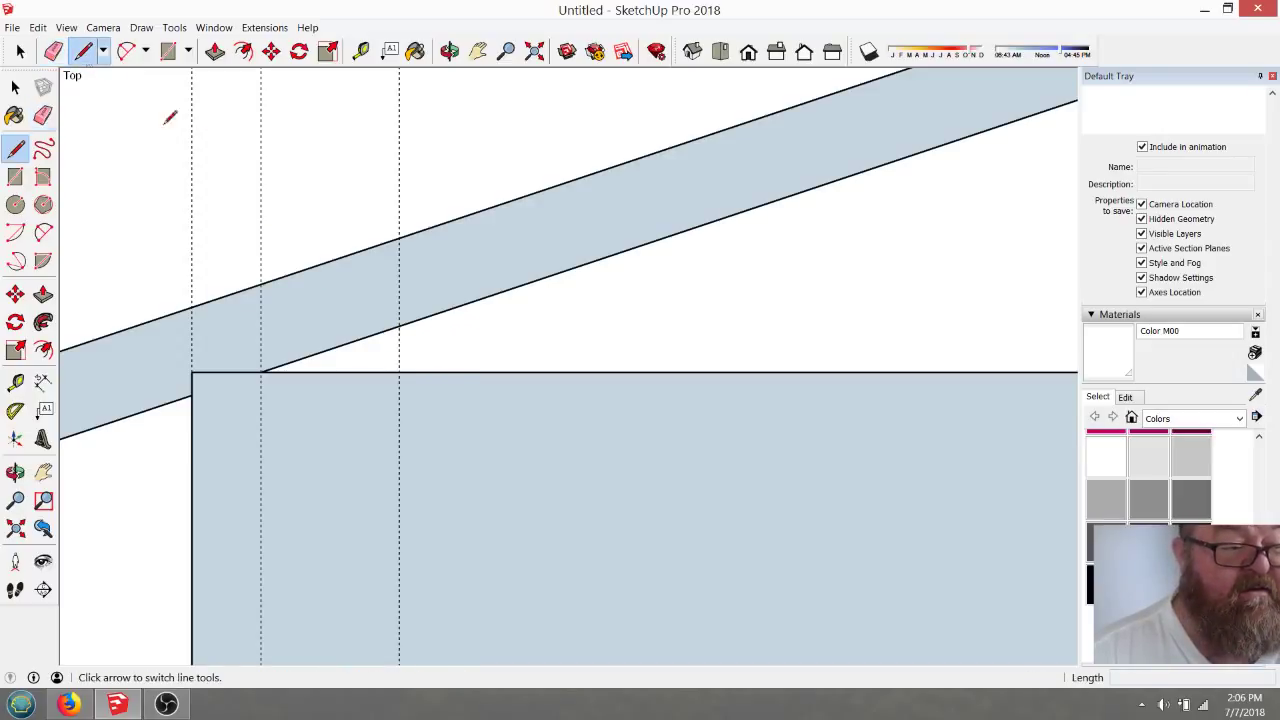
pyautogui.click(399, 326)
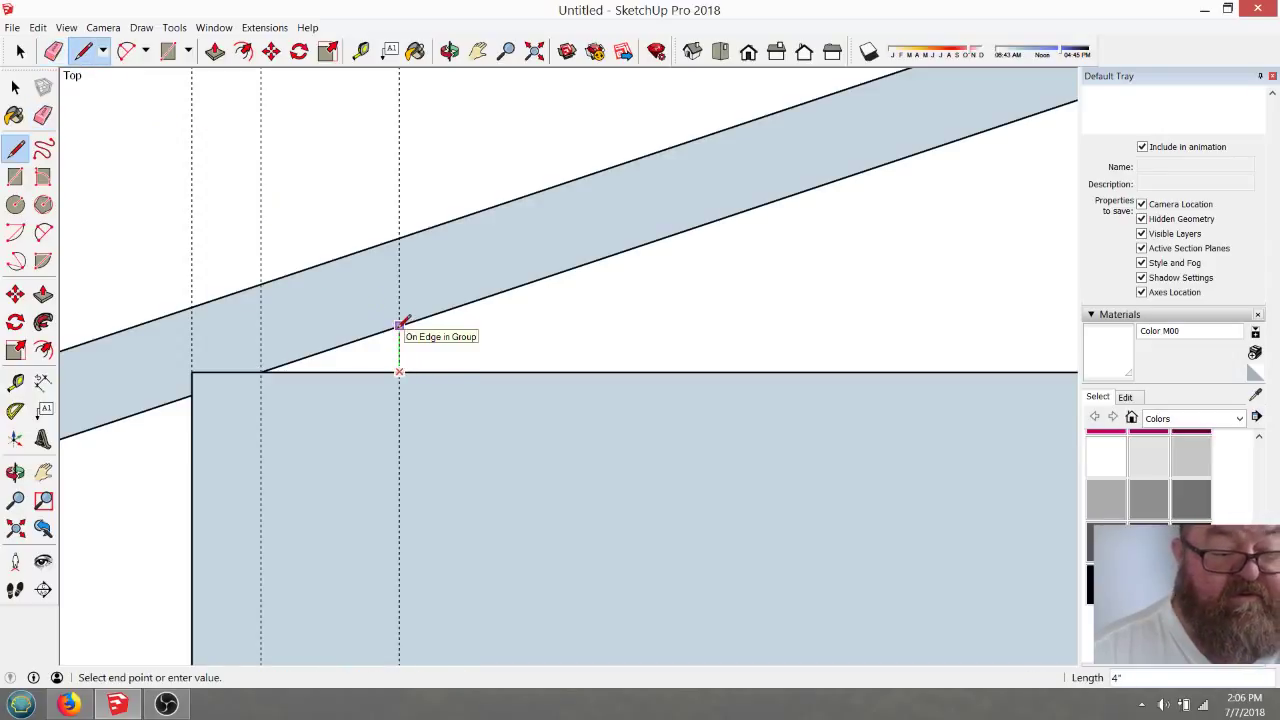
pyautogui.press('Escape')
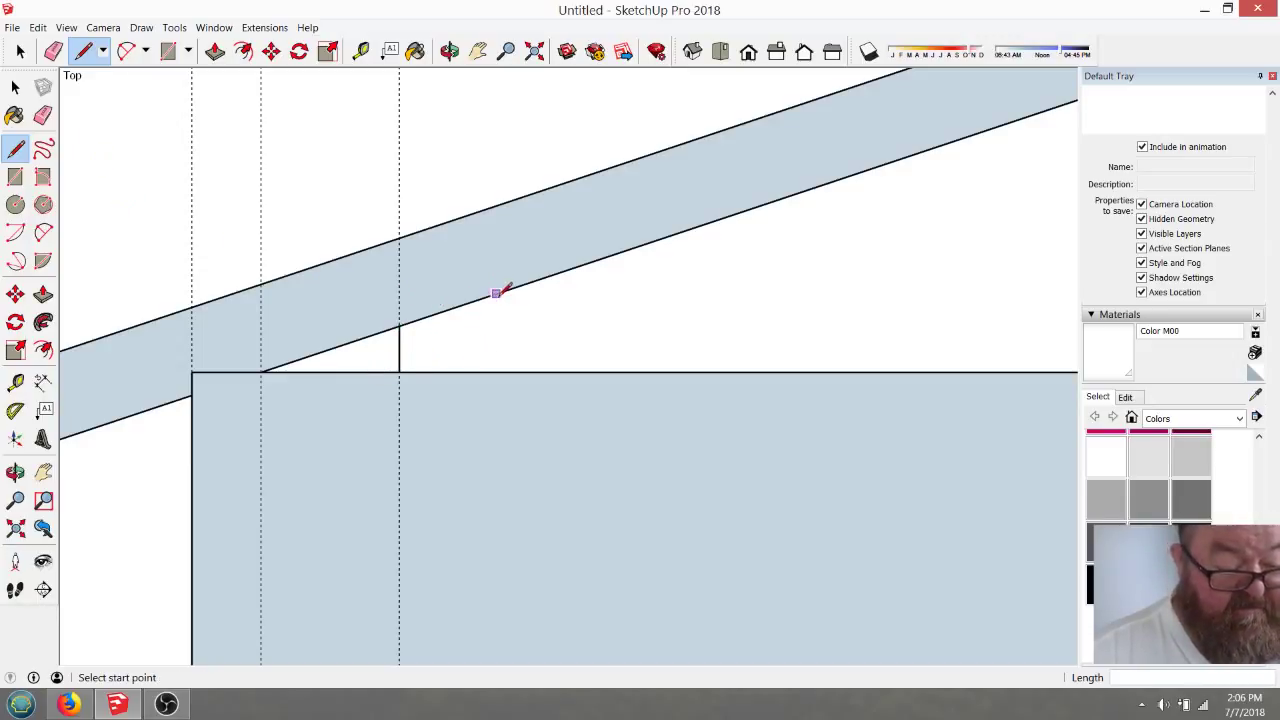
# Remove the vertical check line and erase the two guides at the notch corner and 12" beyond it
pyautogui.scroll(-1, 262, 372)
pyautogui.scroll(-2, 208, 355)
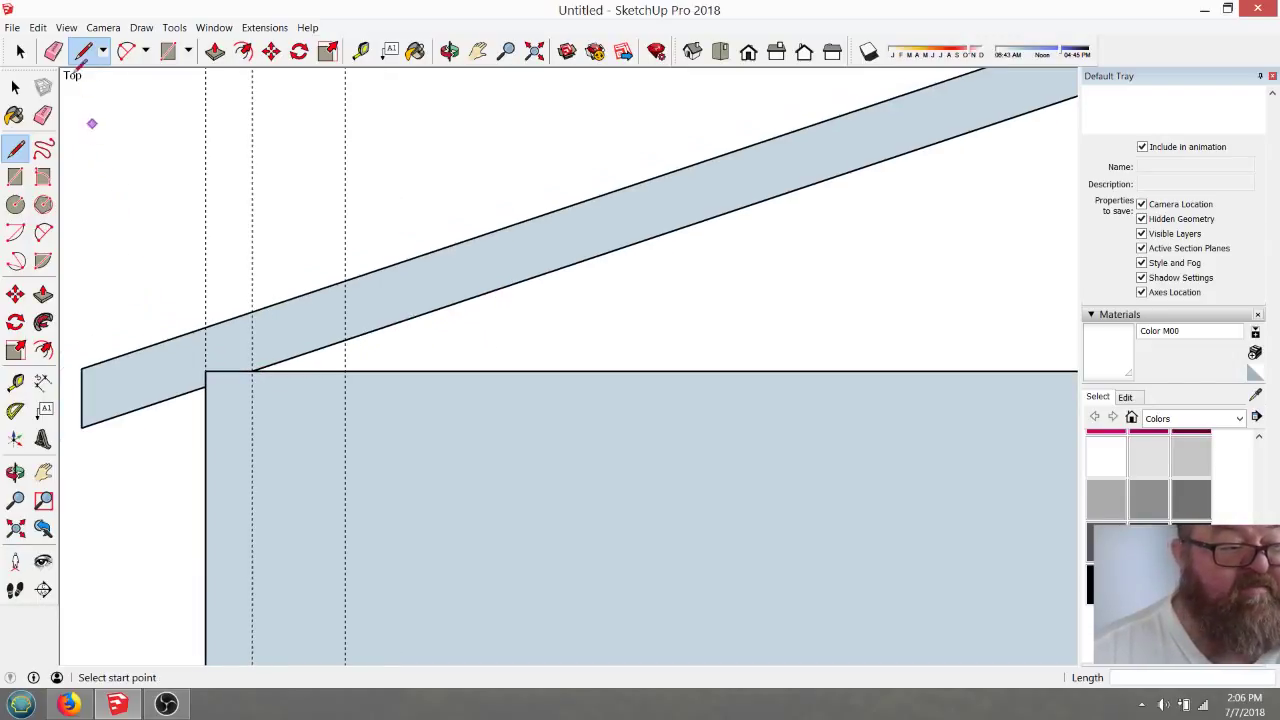
pyautogui.press('e')
pyautogui.scroll(-3, 185, 360)
pyautogui.moveTo(303, 416)
pyautogui.mouseDown()
pyautogui.moveTo(262, 286)
pyautogui.moveTo(209, 296)
pyautogui.moveTo(205, 312)
pyautogui.mouseUp()
pyautogui.scroll(-4, 286, 409)
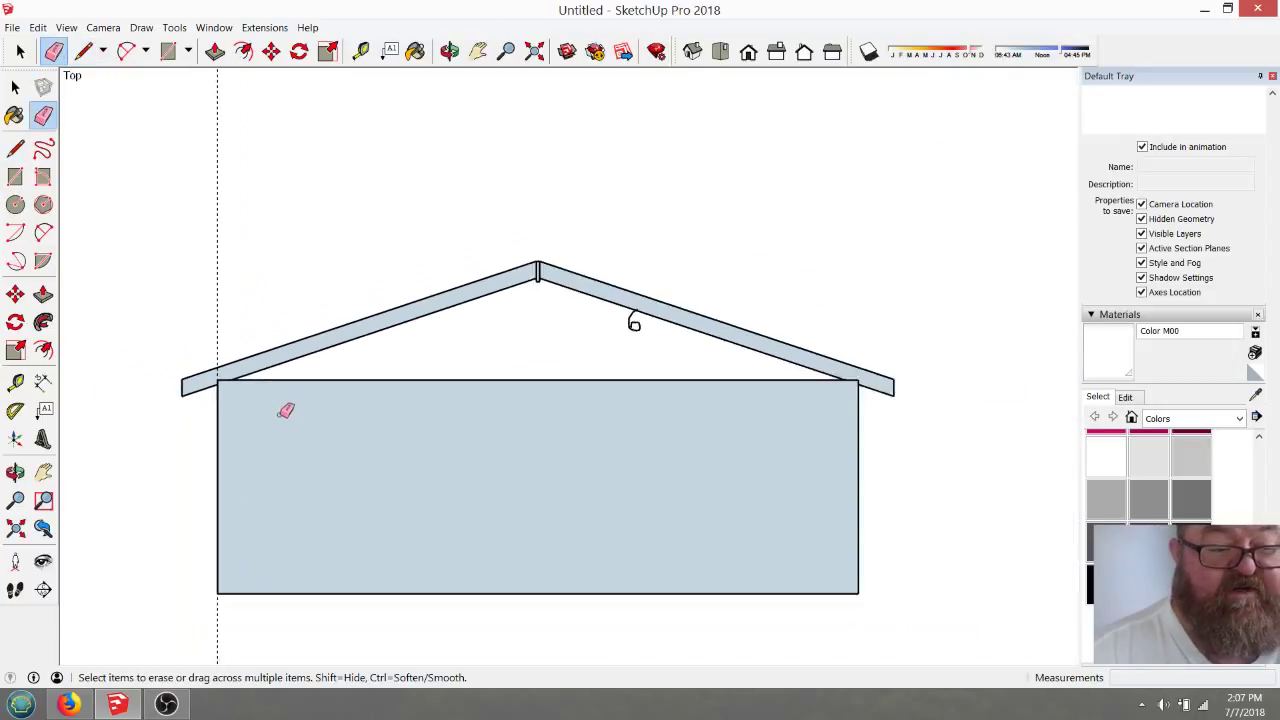
pyautogui.scroll(3, 466, 343)
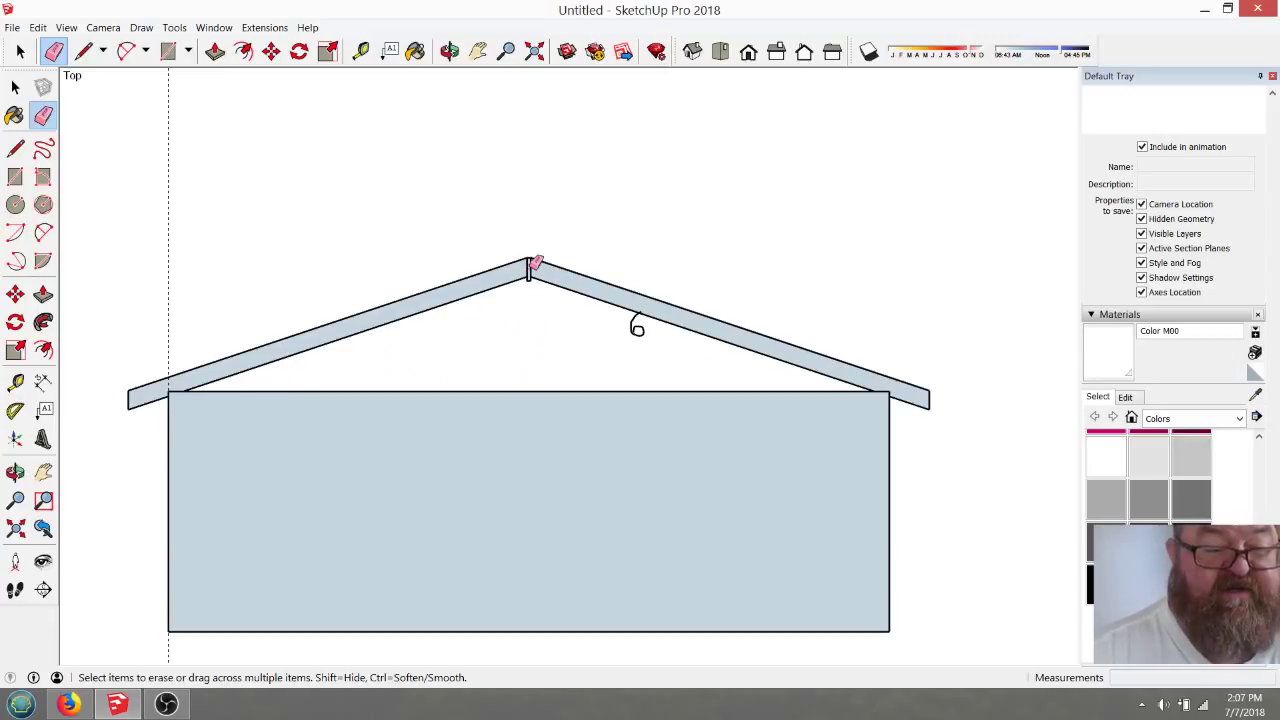
# Switch to Firefox to check the live stream's chat, look at the OBS streaming status, and return to SketchUp
pyautogui.click(68, 704)
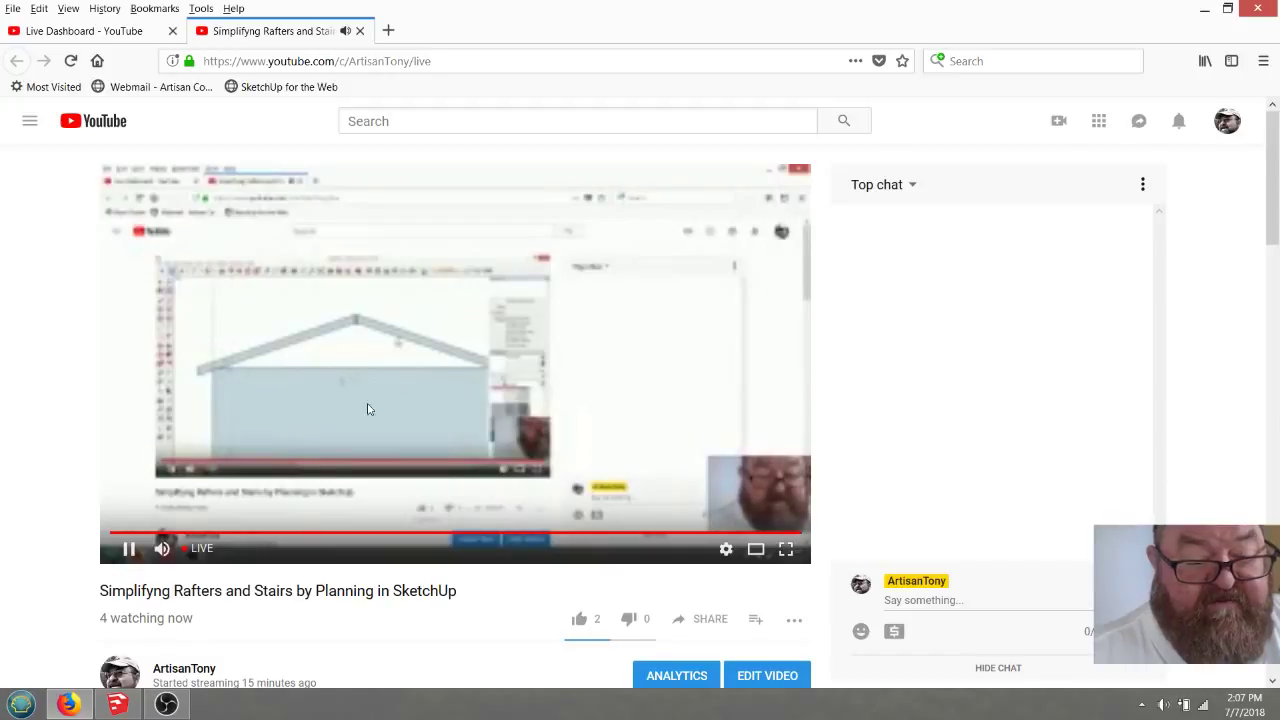
pyautogui.click(164, 705)
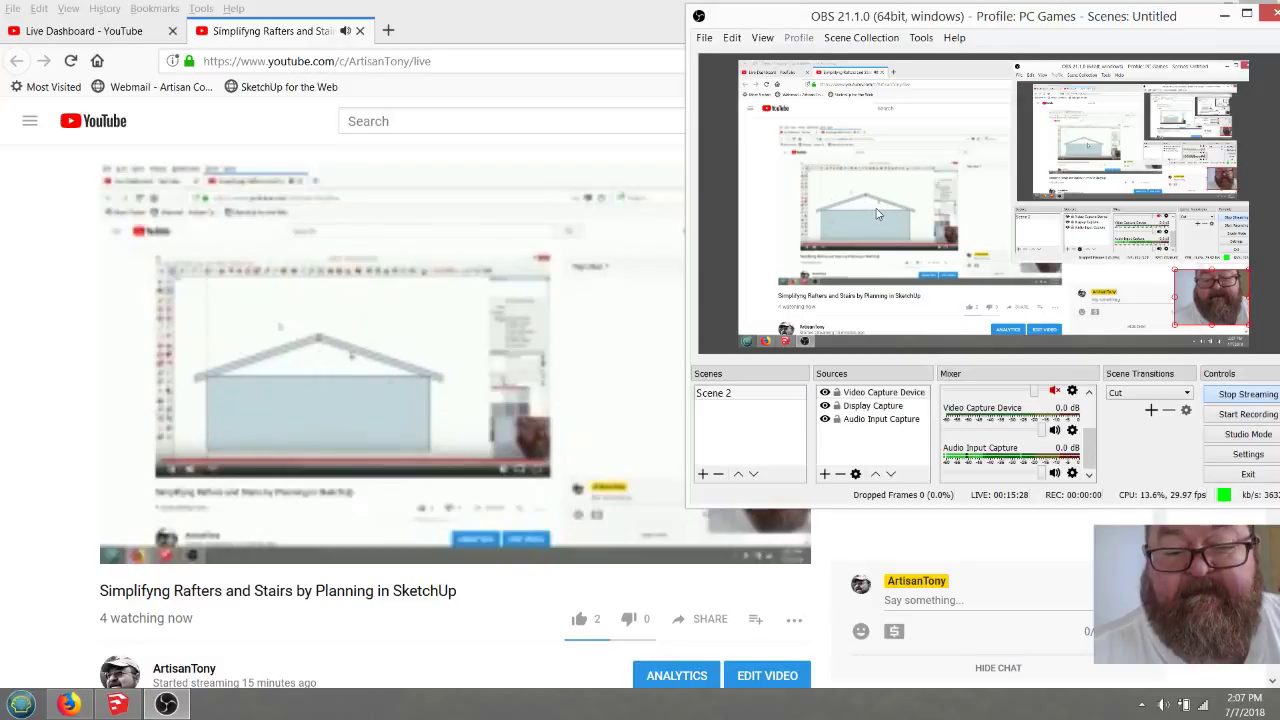
pyautogui.click(20, 449)
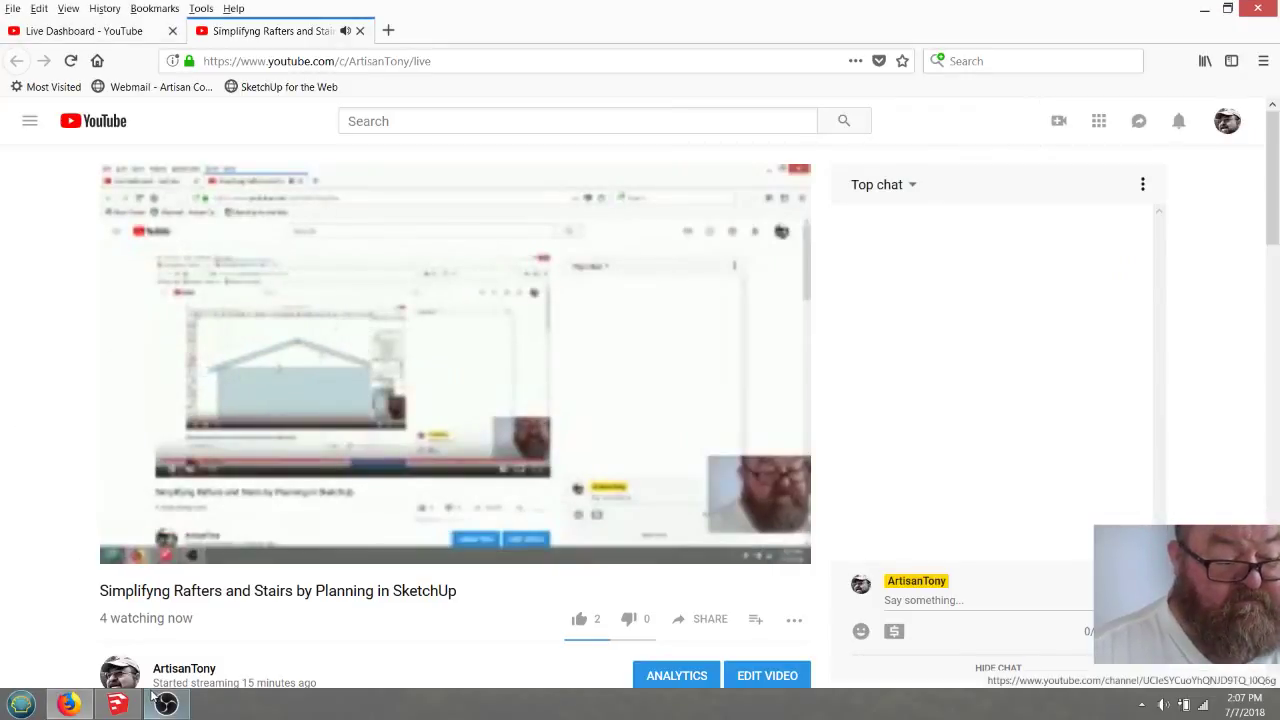
pyautogui.click(117, 704)
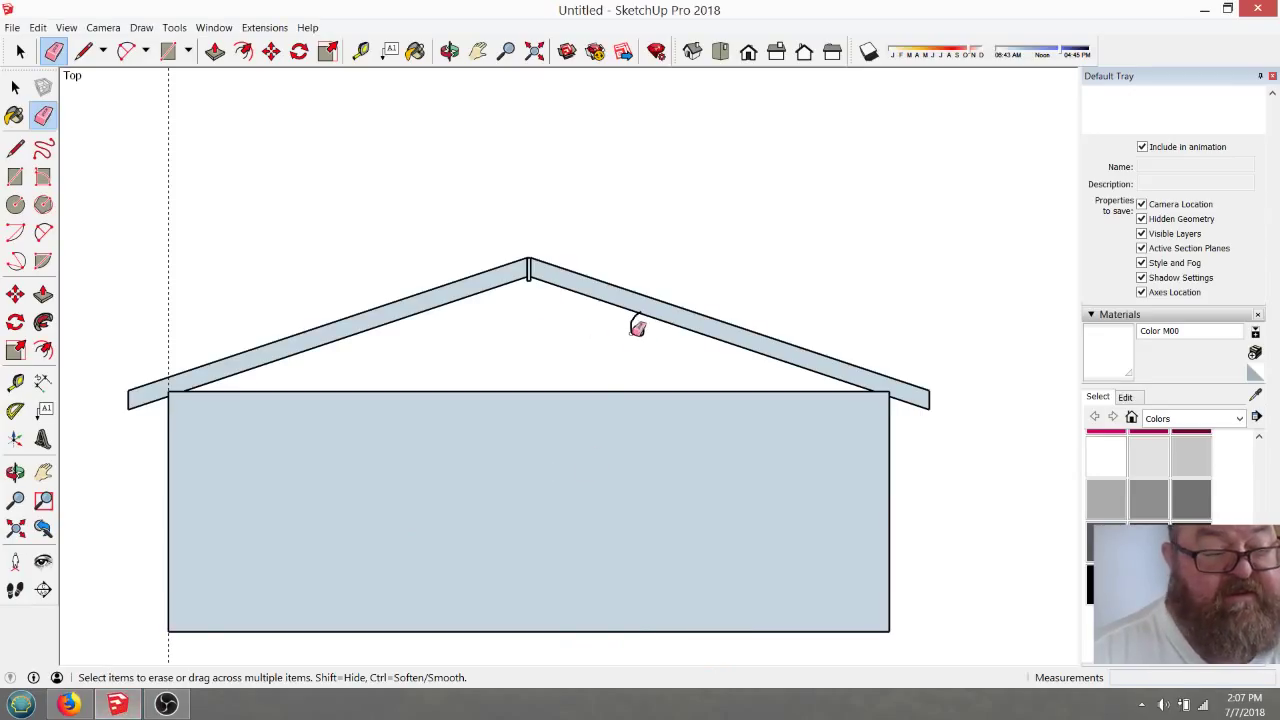
# Erase the freehand scribble under the flipped rafter and the remaining vertical guide along the building's side edge
pyautogui.scroll(-2, 665, 376)
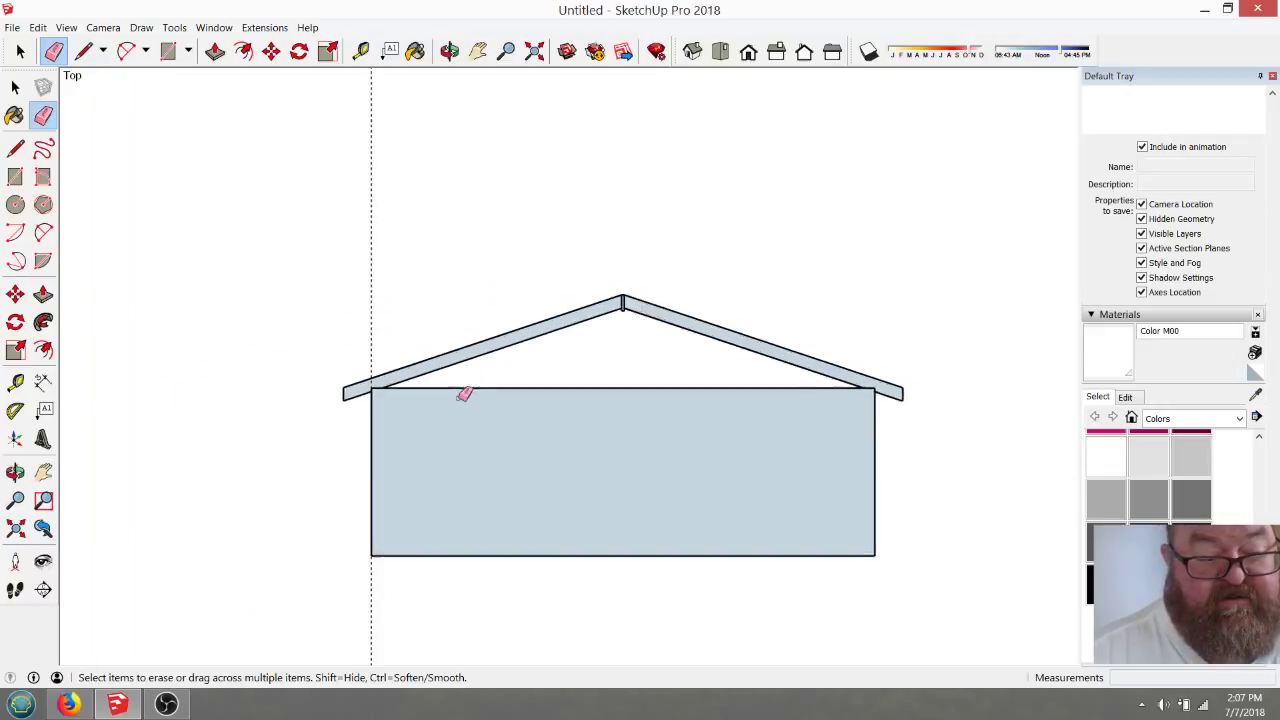
pyautogui.scroll(5, 366, 298)
pyautogui.scroll(-1, 237, 404)
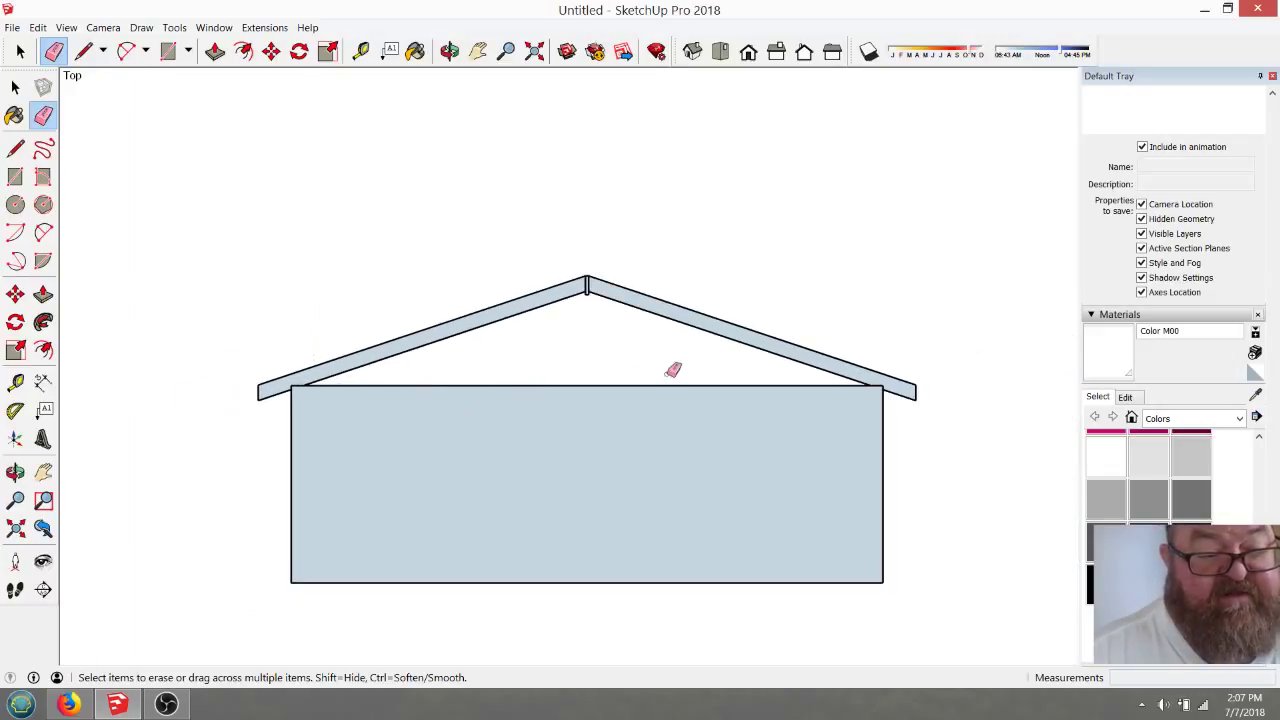
pyautogui.scroll(2, 700, 365)
pyautogui.scroll(-1, 690, 362)
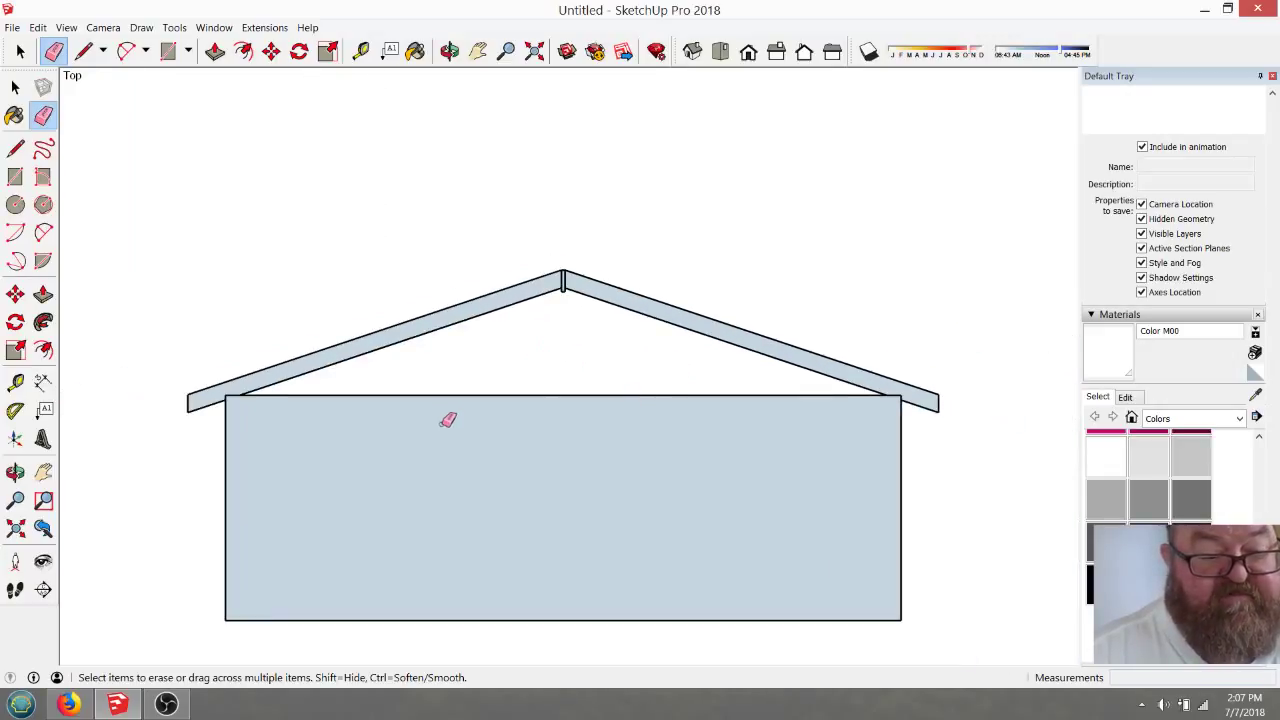
pyautogui.scroll(1, 447, 420)
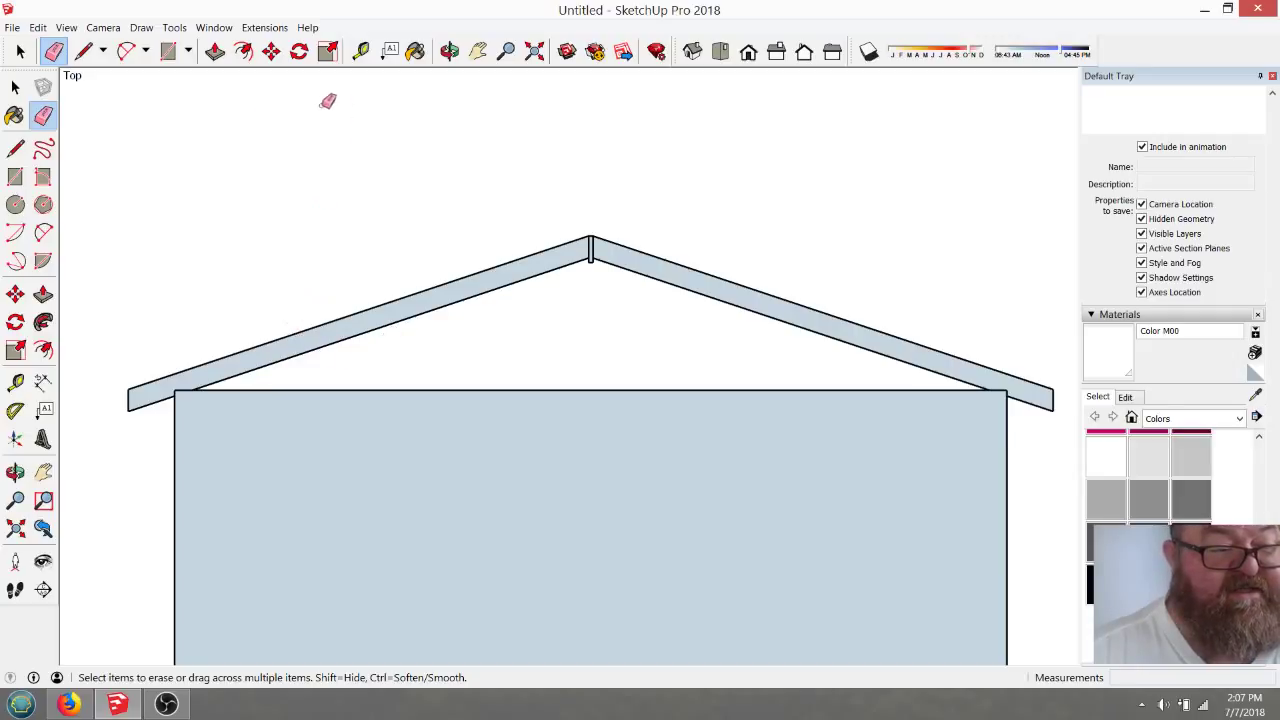
# Examine the finished rafter and ridge section up close and from an orbited angle, returning to the top view
pyautogui.click(20, 51)
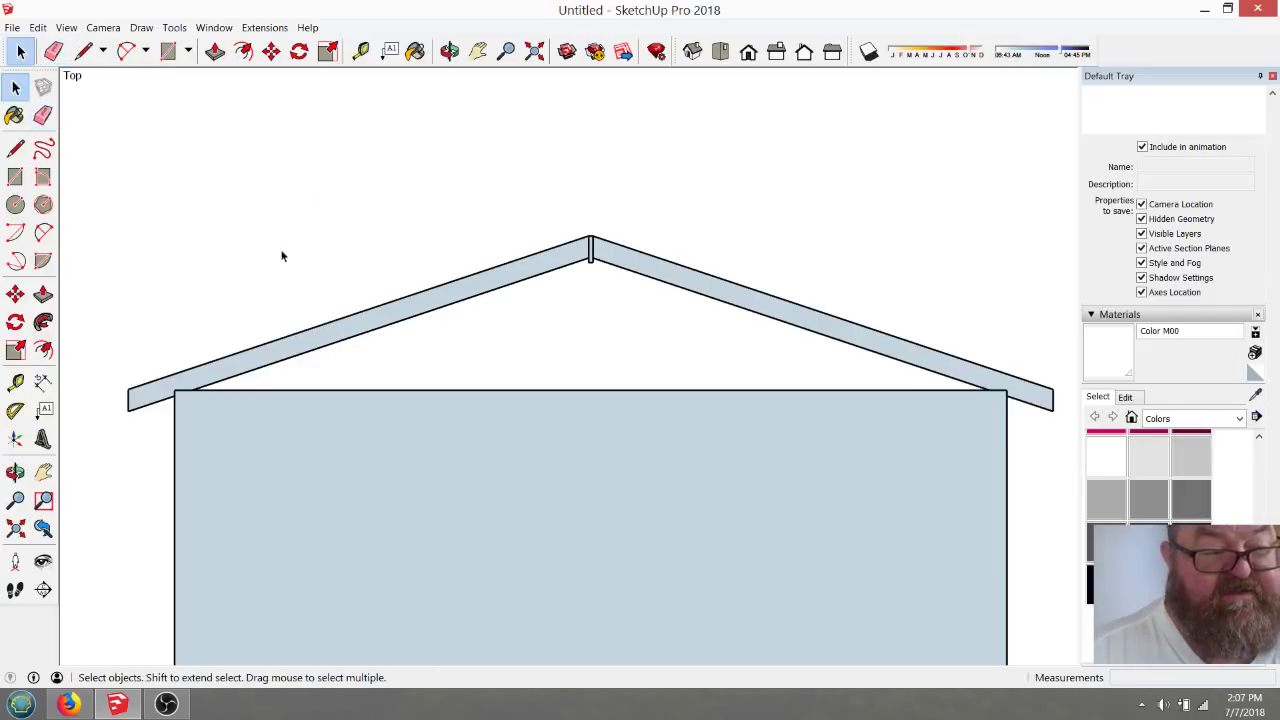
pyautogui.scroll(-2, 192, 279)
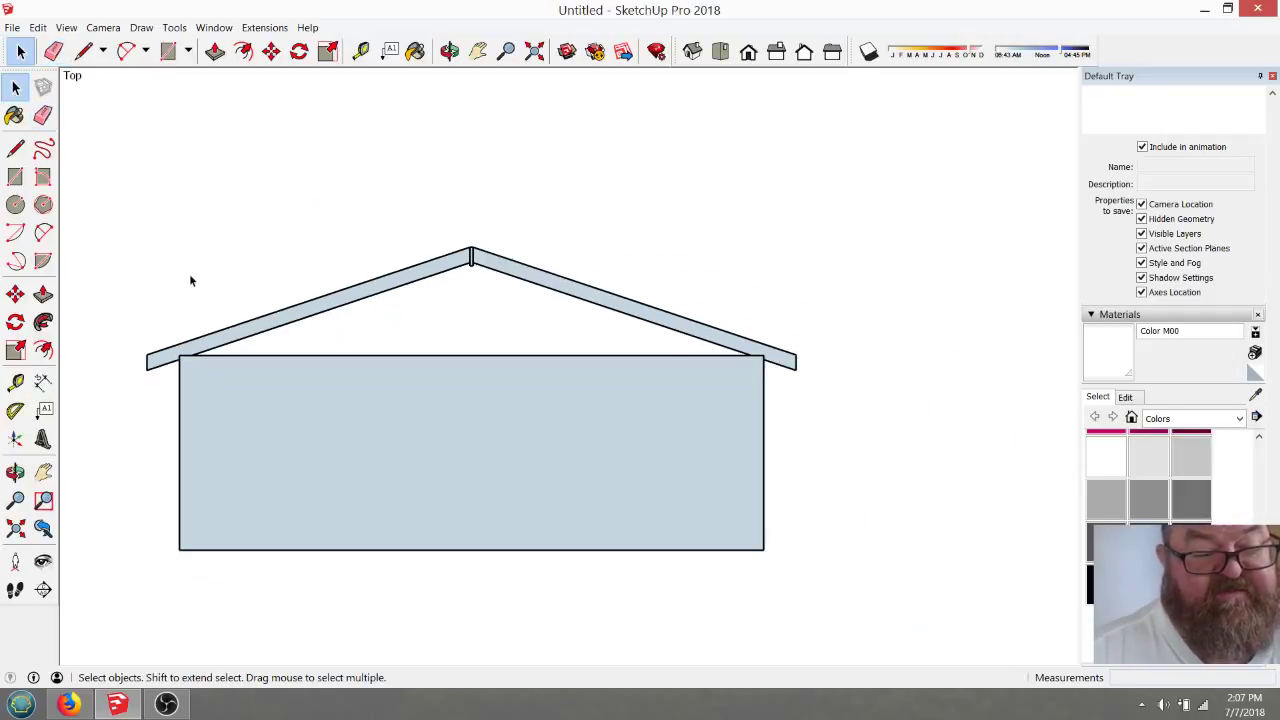
pyautogui.scroll(4, 571, 351)
pyautogui.scroll(-3, 591, 339)
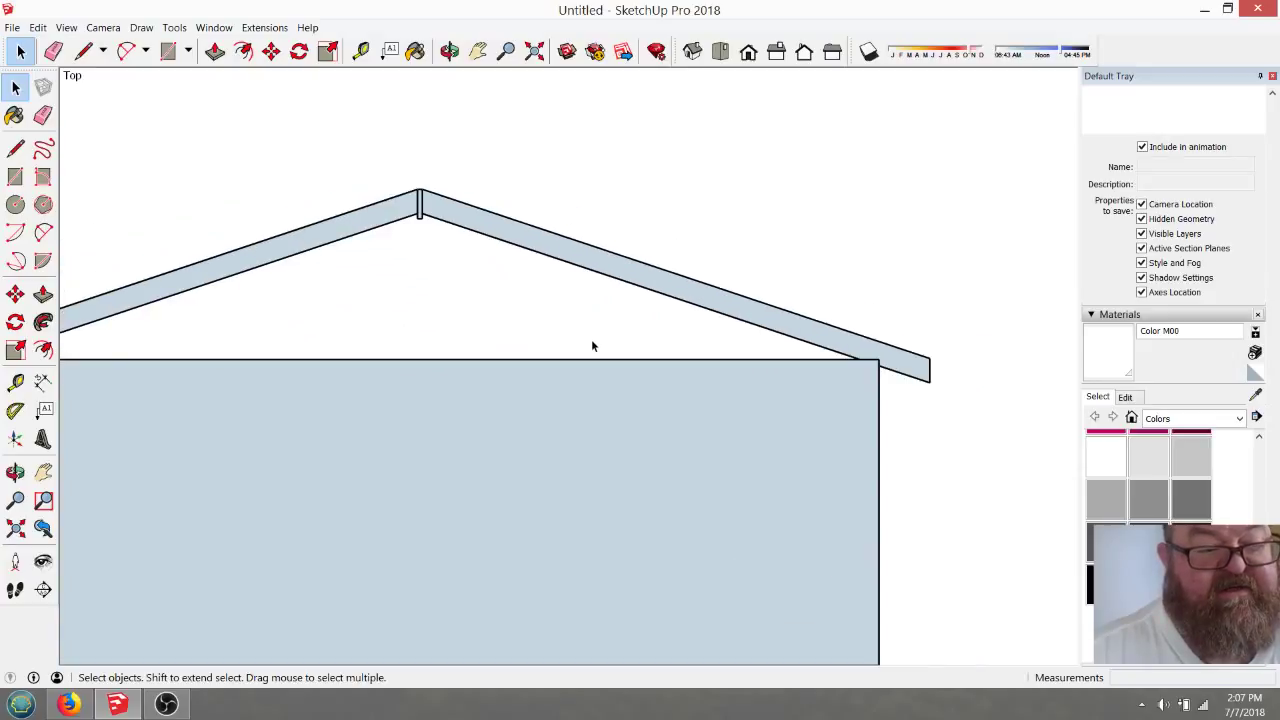
pyautogui.click(449, 51)
pyautogui.moveTo(689, 351); pyautogui.dragTo(595, 313)
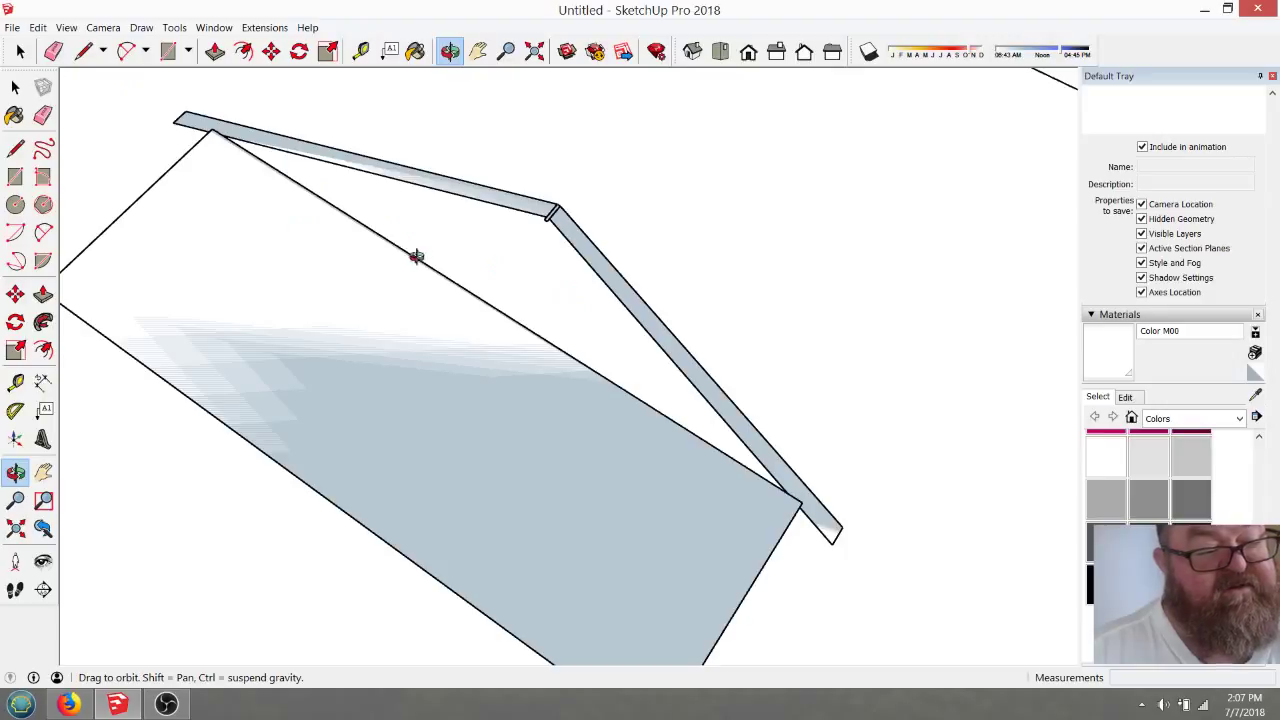
pyautogui.click(720, 51)
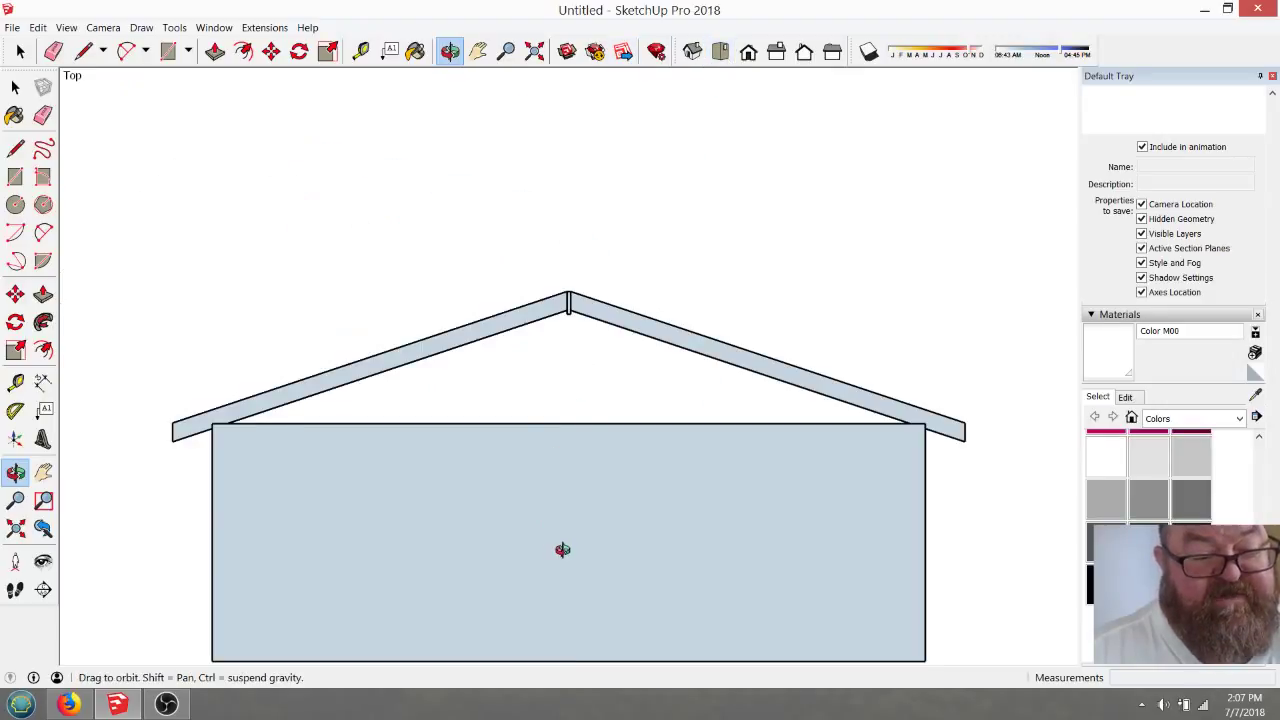
pyautogui.scroll(1, 531, 540)
pyautogui.scroll(-2, 362, 473)
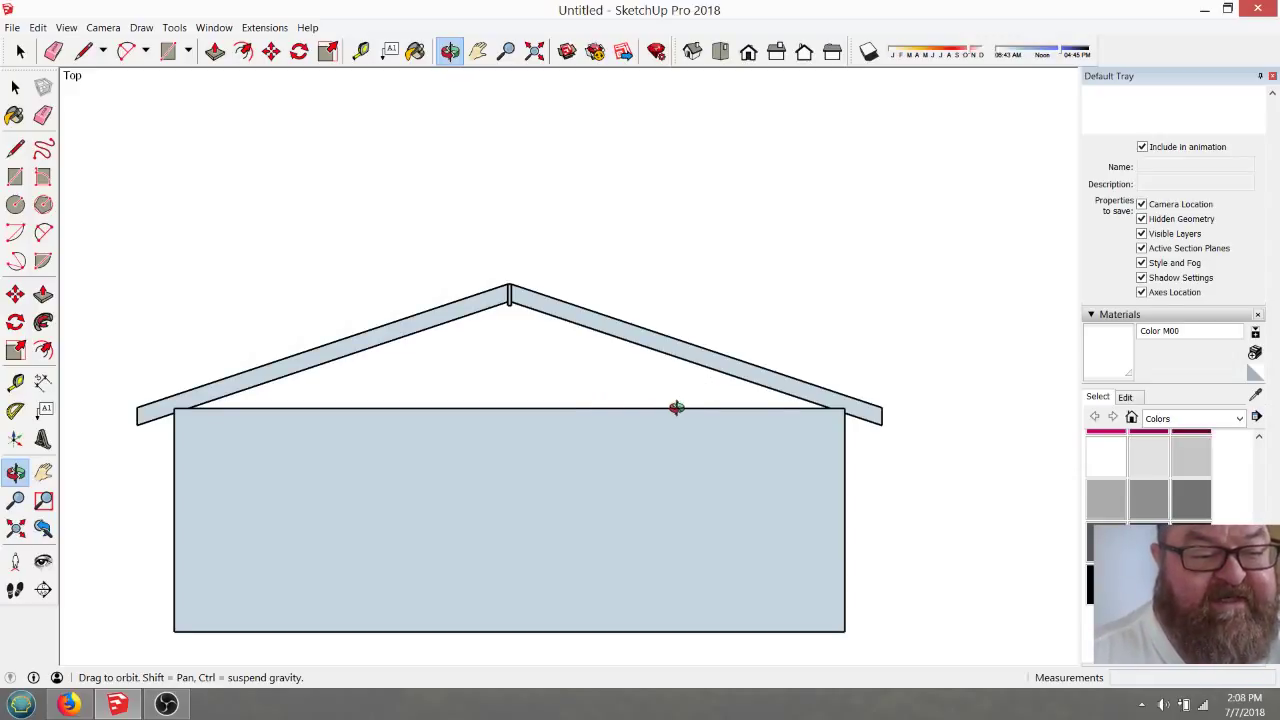
# Open the right-hand rafter for editing, extrude its face 1.5" thick, and exit it
pyautogui.moveTo(576, 372); pyautogui.dragTo(240, 220)
pyautogui.press('space')
pyautogui.doubleClick(484, 270)
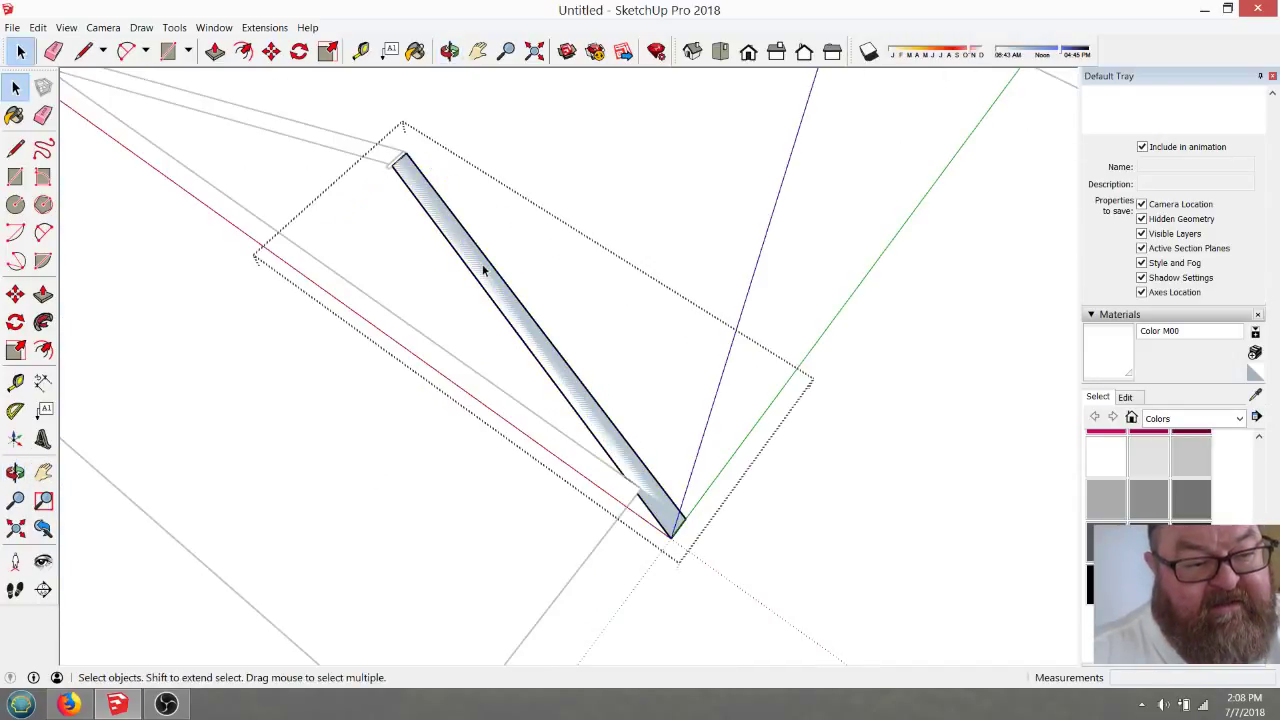
pyautogui.click(215, 51)
pyautogui.click(451, 246)
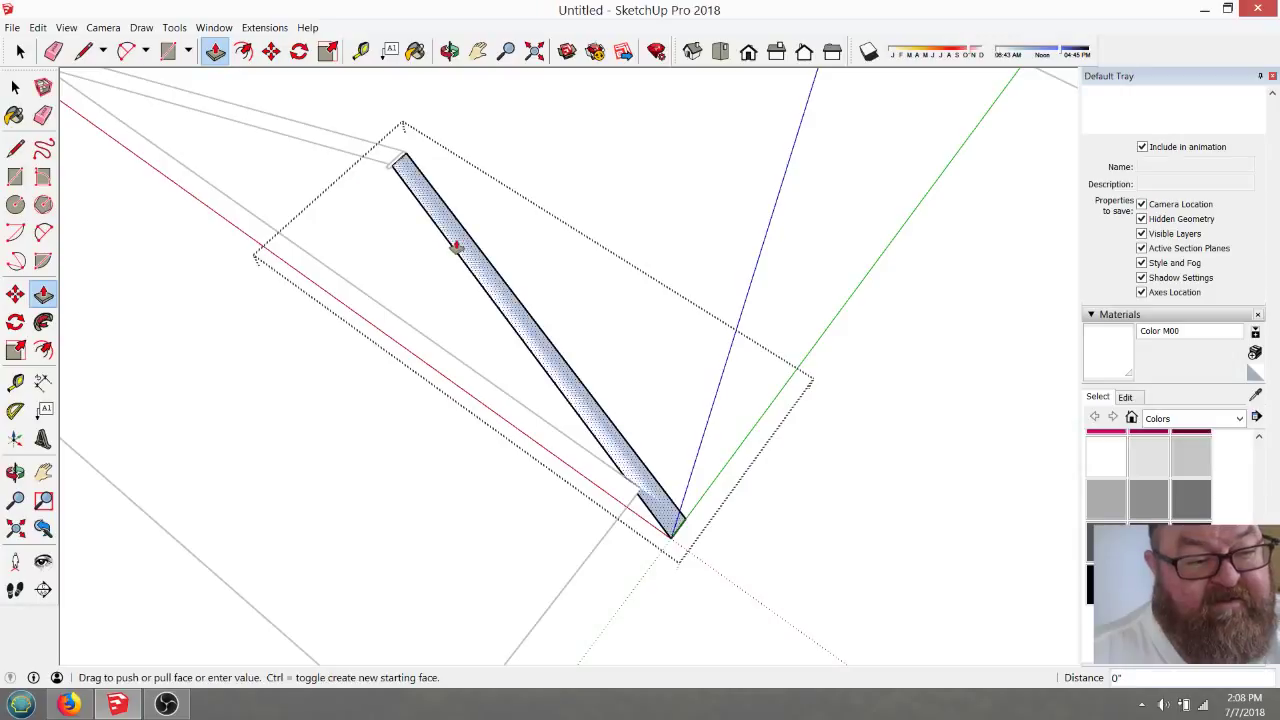
pyautogui.click(453, 232)
pyautogui.write('1.')
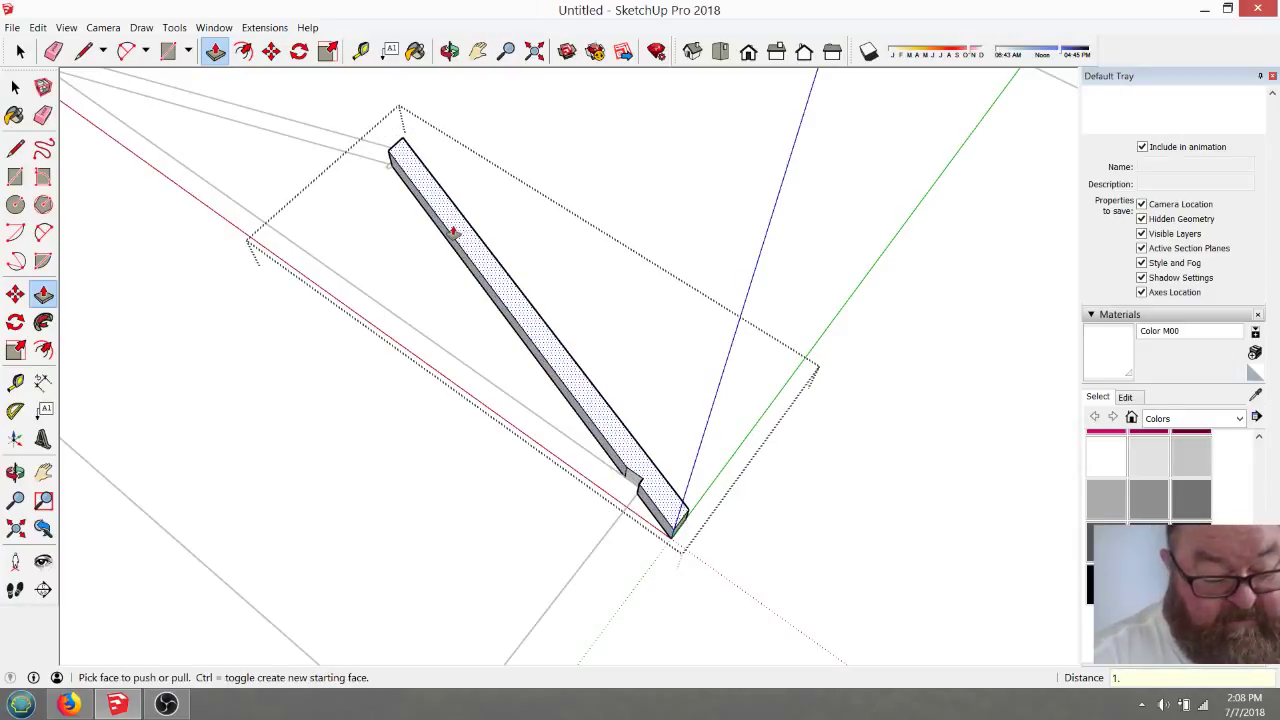
pyautogui.write('5')
pyautogui.press('Return')
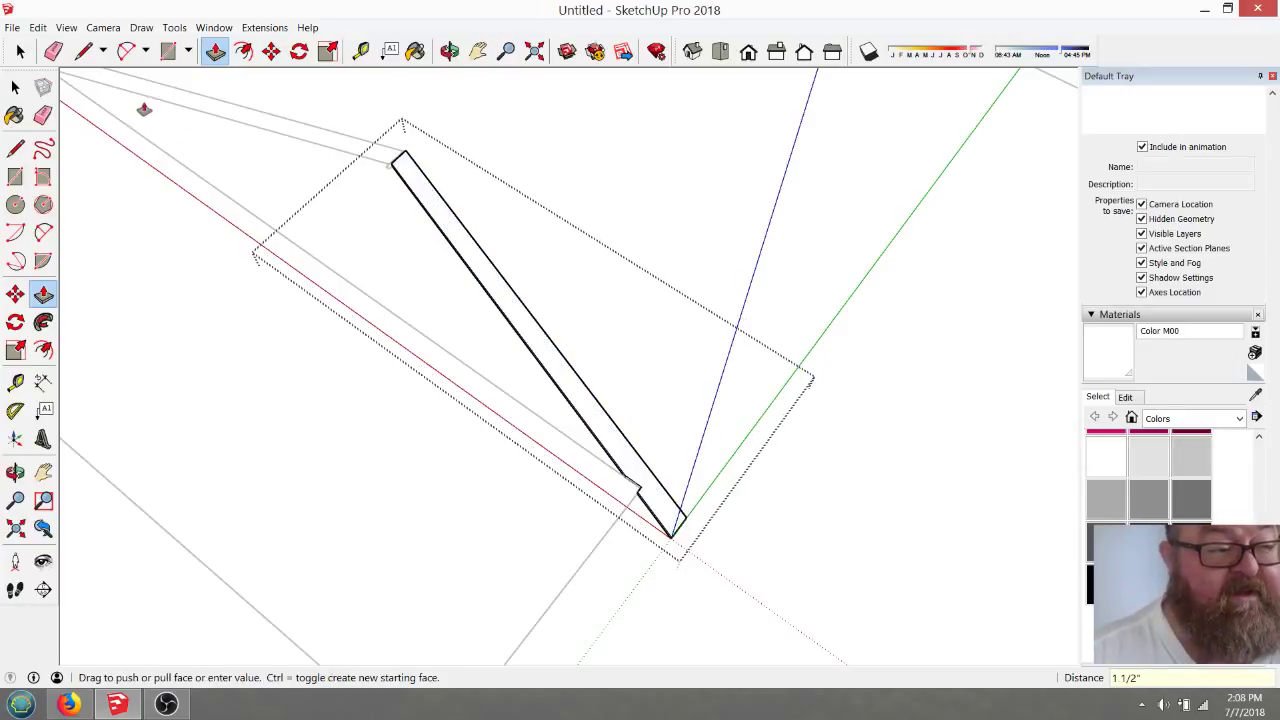
pyautogui.press('space')
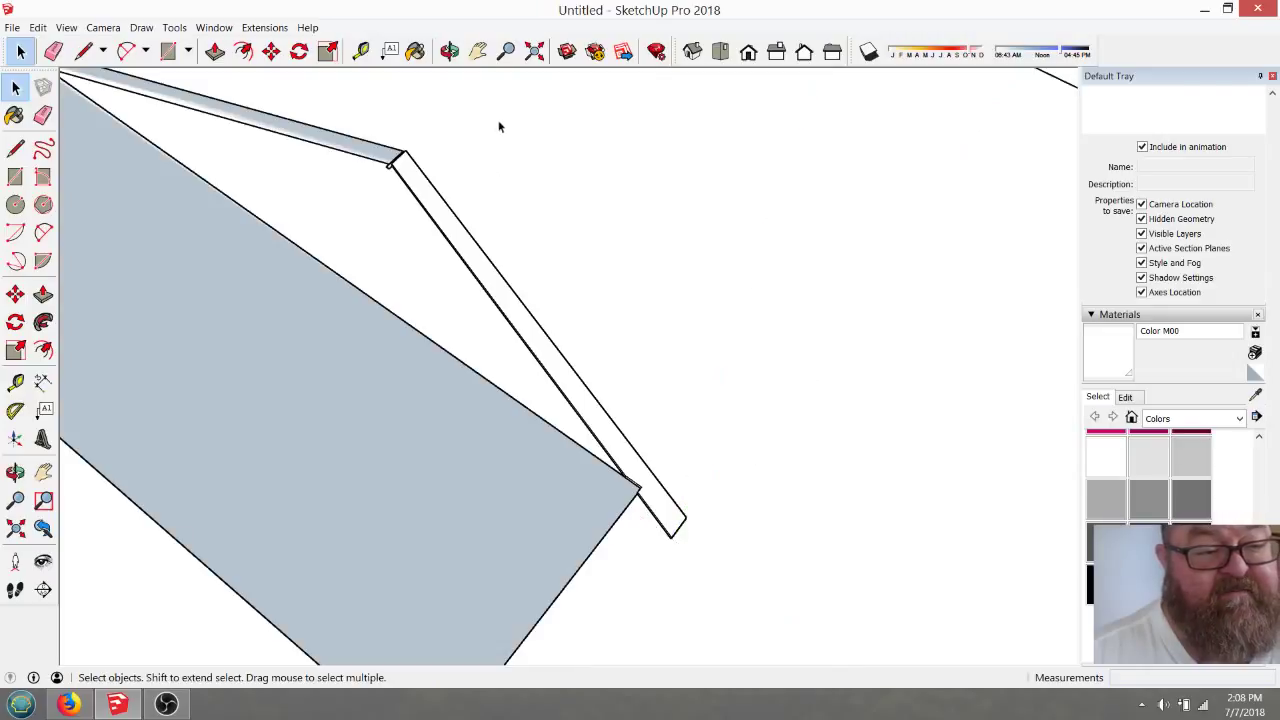
# Delete the face inside the left-hand rafter and exit the rafter
pyautogui.click(449, 51)
pyautogui.moveTo(660, 512); pyautogui.dragTo(489, 439)
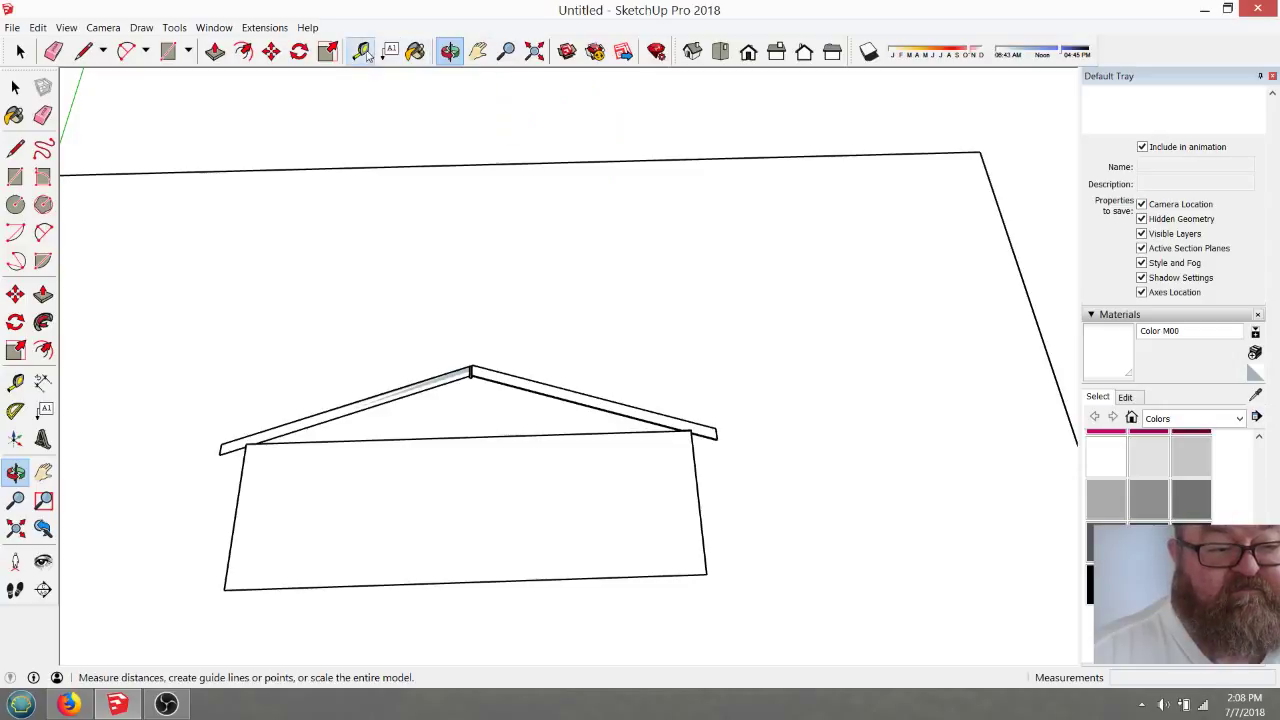
pyautogui.click(720, 52)
pyautogui.scroll(-1, 762, 391)
pyautogui.scroll(2, 410, 535)
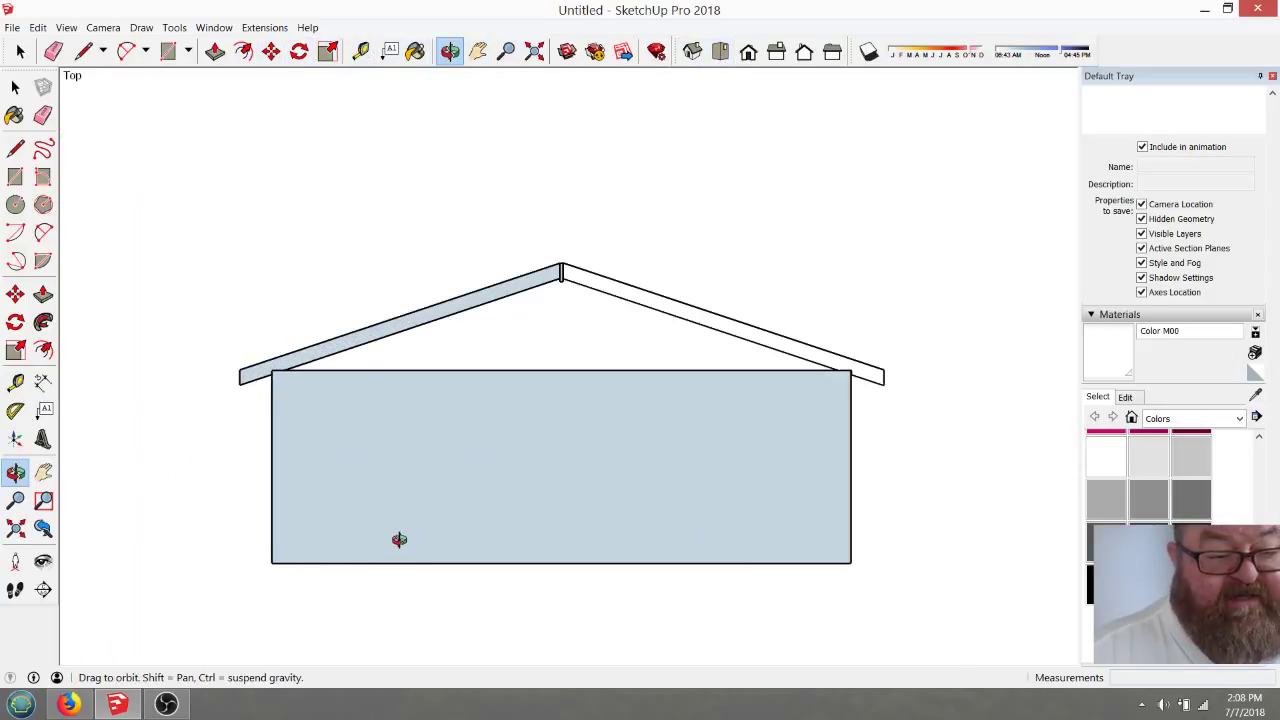
pyautogui.scroll(2, 362, 302)
pyautogui.click(20, 52)
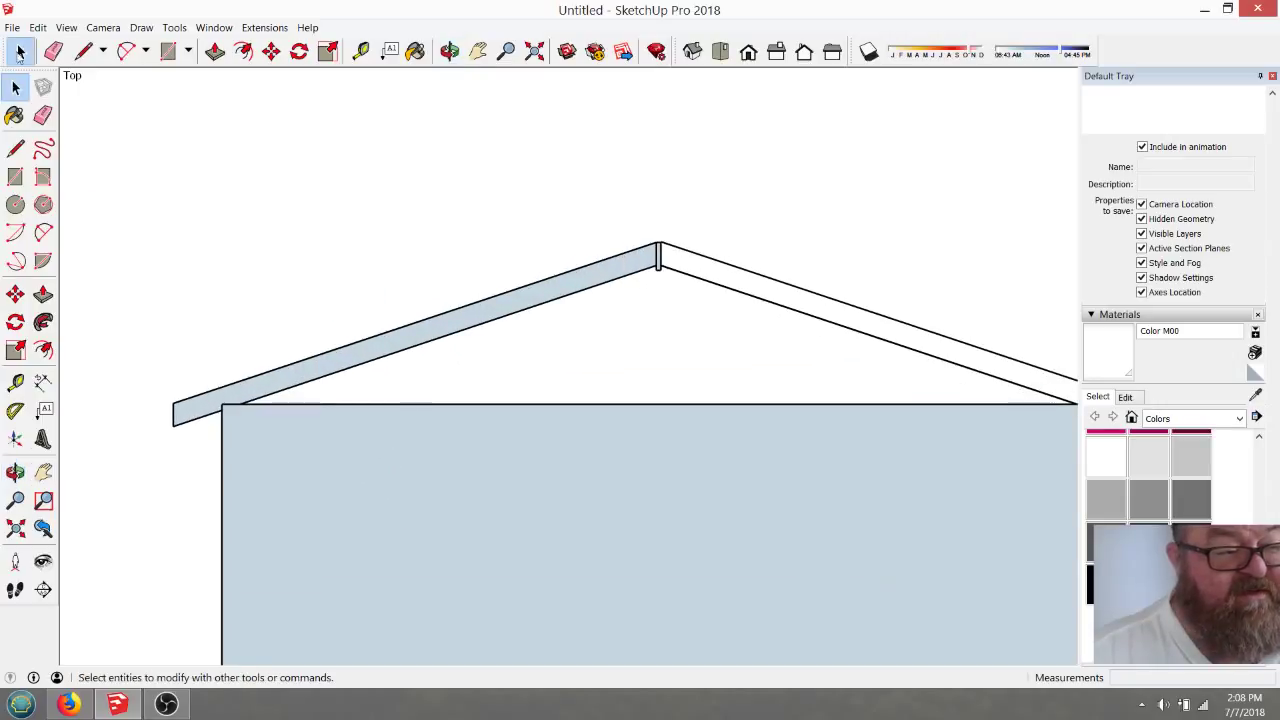
pyautogui.doubleClick(455, 327)
pyautogui.click(455, 327)
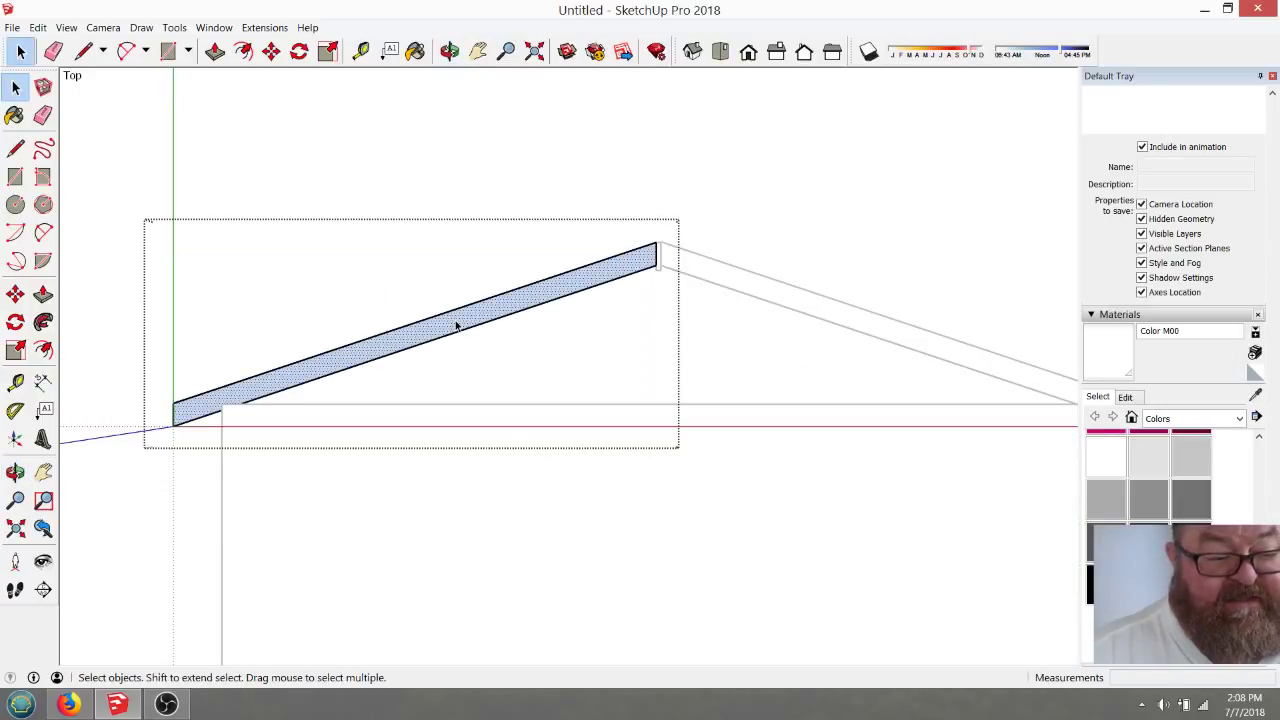
pyautogui.press('Delete')
pyautogui.click(397, 199)
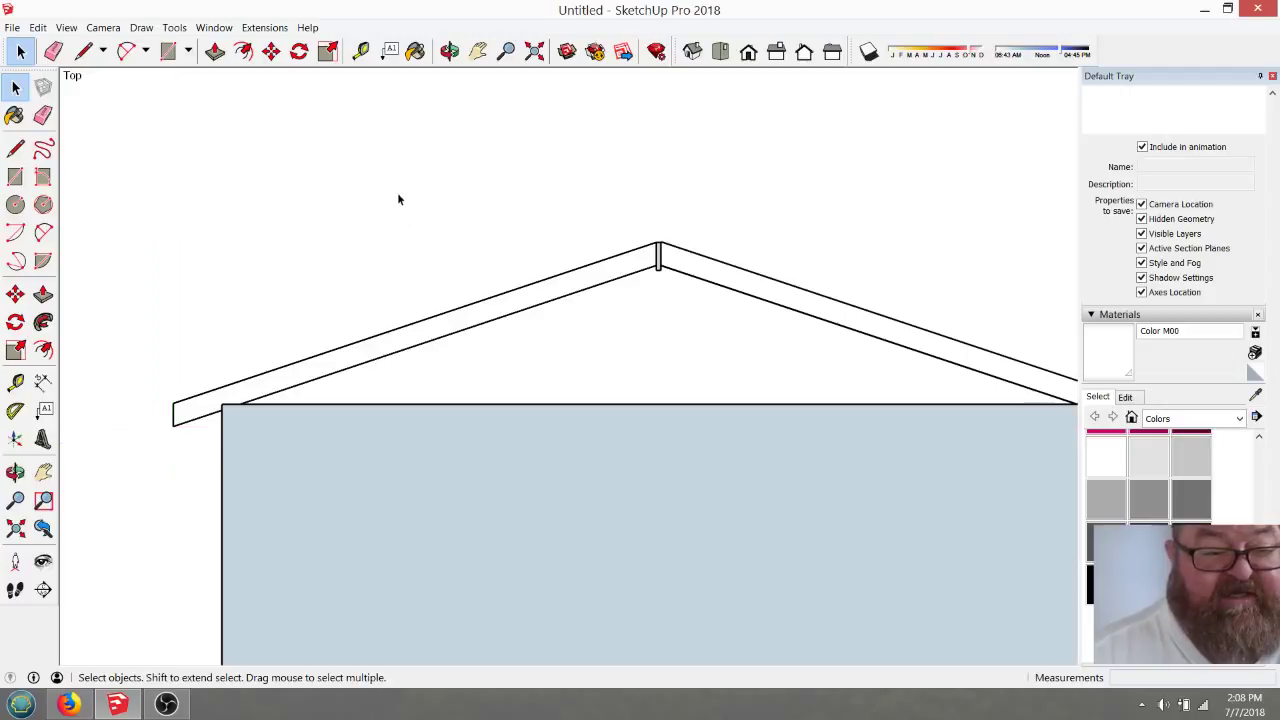
# Delete the face inside the ridge board at the peak and exit the board
pyautogui.scroll(4, 687, 316)
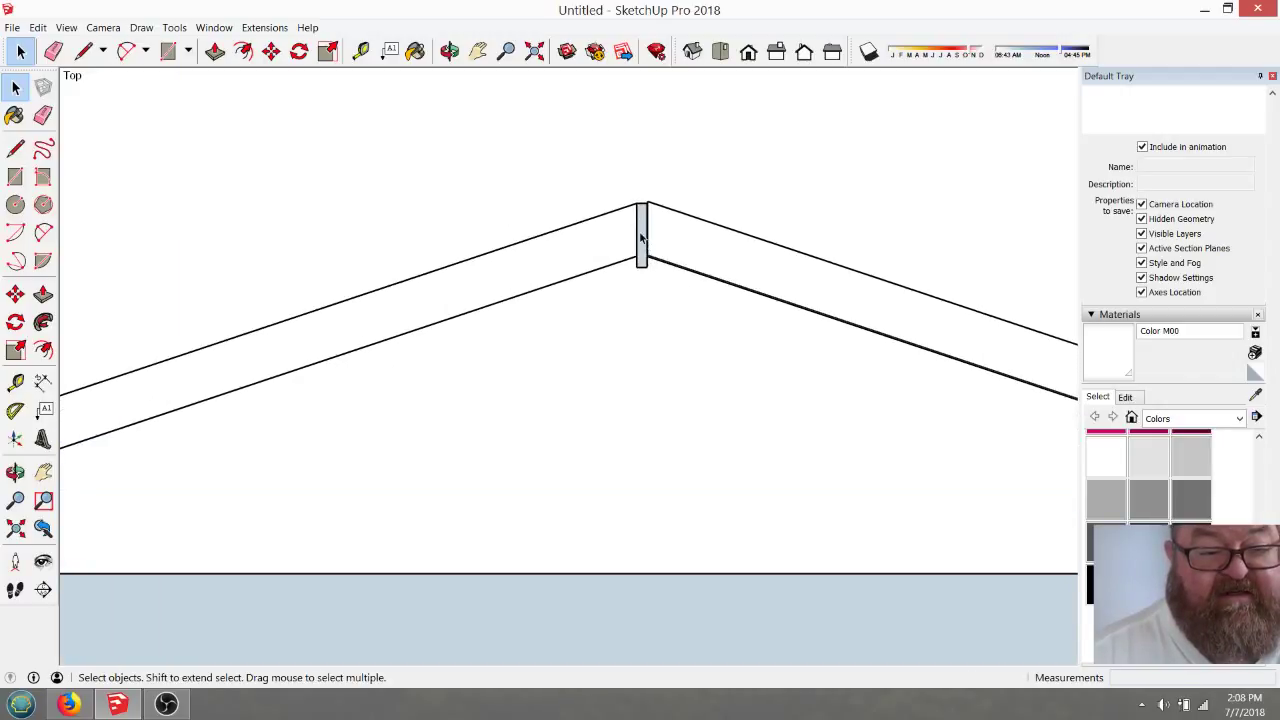
pyautogui.doubleClick(641, 237)
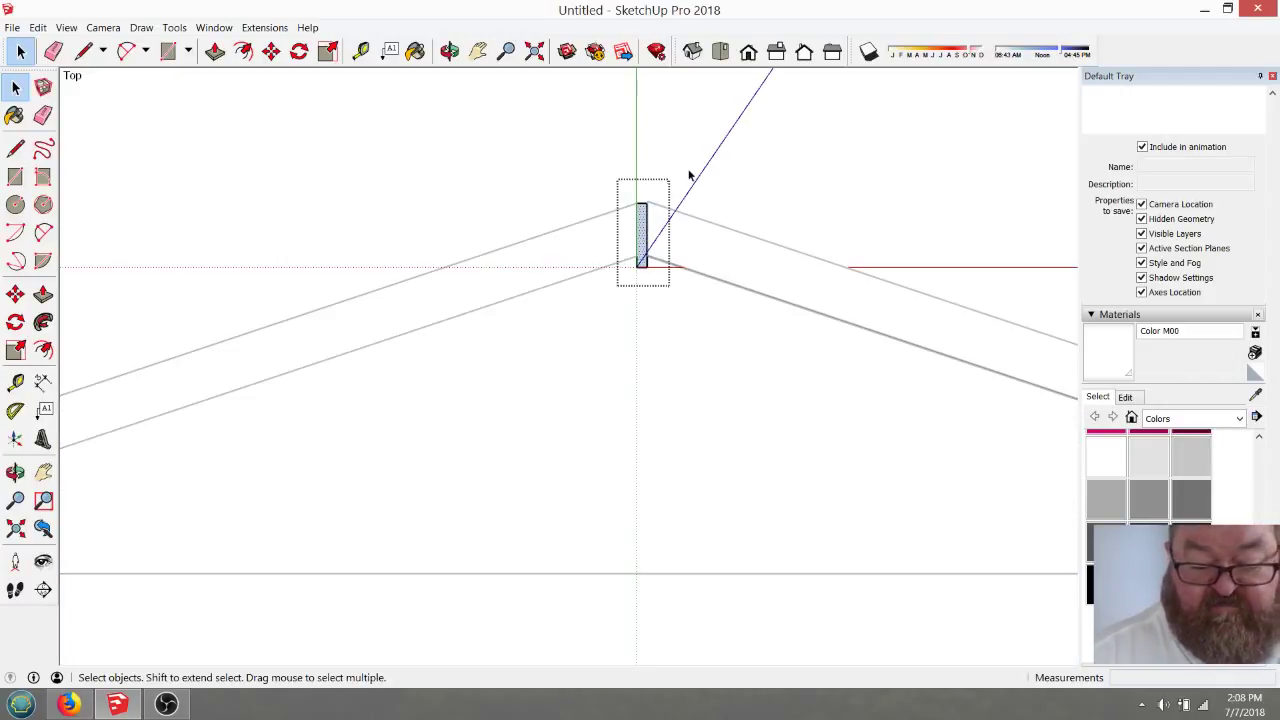
pyautogui.press('Escape')
pyautogui.click(564, 166)
pyautogui.scroll(-4, 564, 166)
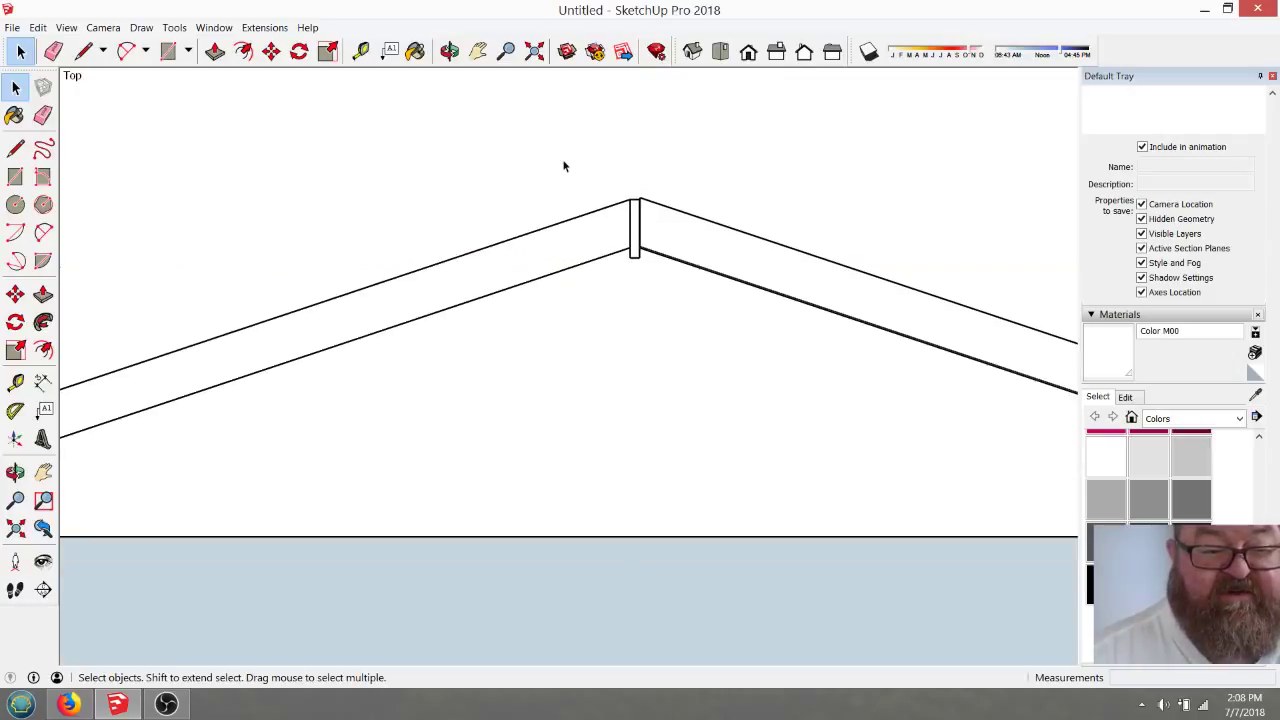
pyautogui.scroll(-2, 555, 305)
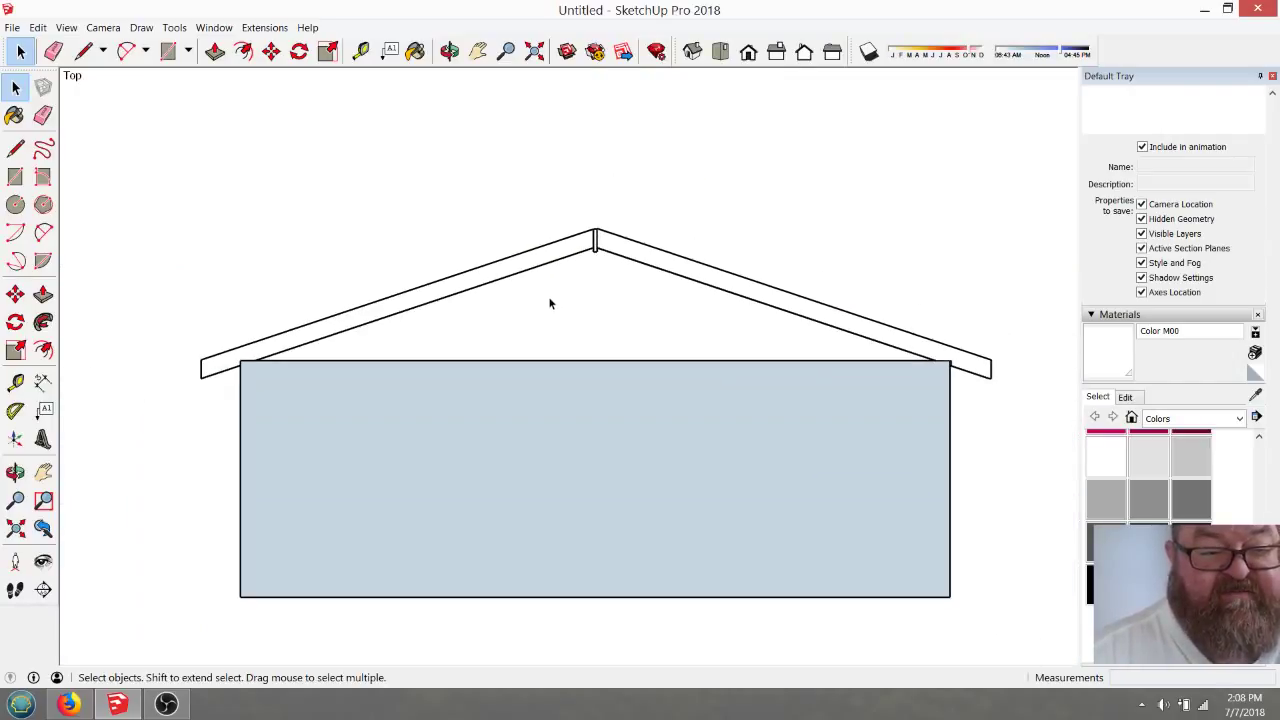
# Examine the right-hand rafter's notch at the wall corner and the ridge joint up close and from an orbited angle
pyautogui.scroll(5, 1035, 345)
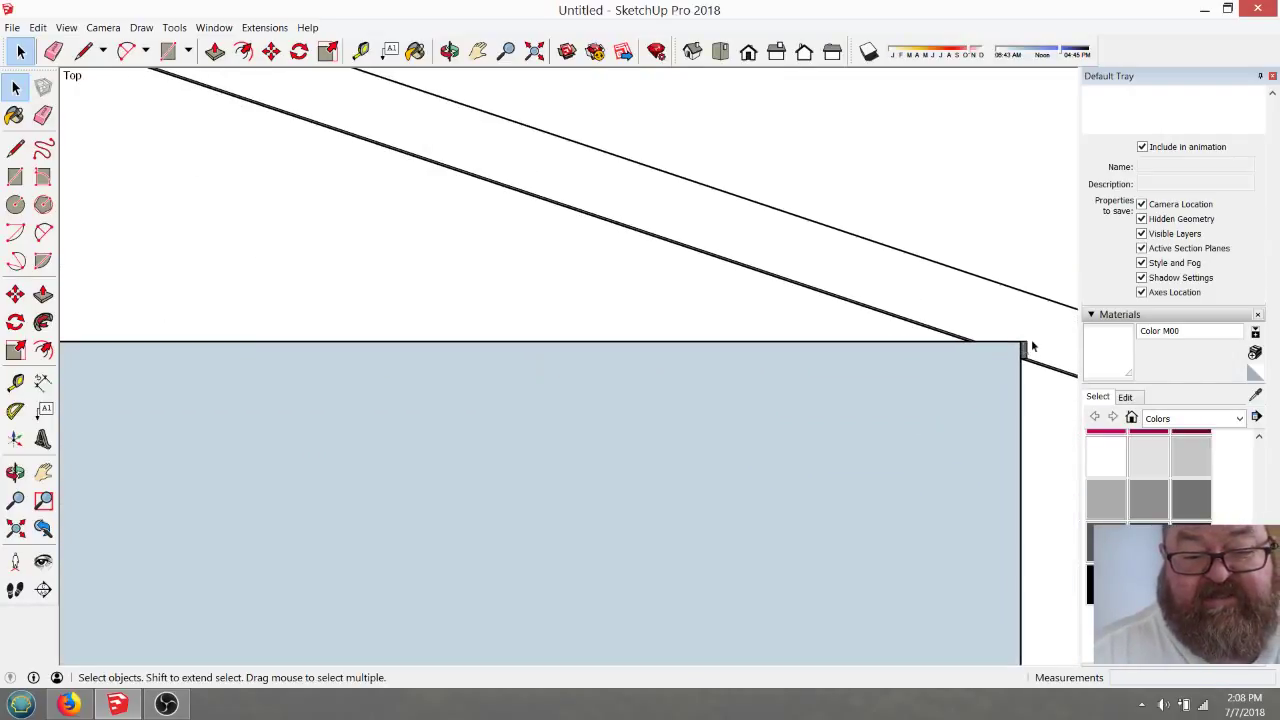
pyautogui.scroll(-4, 1035, 345)
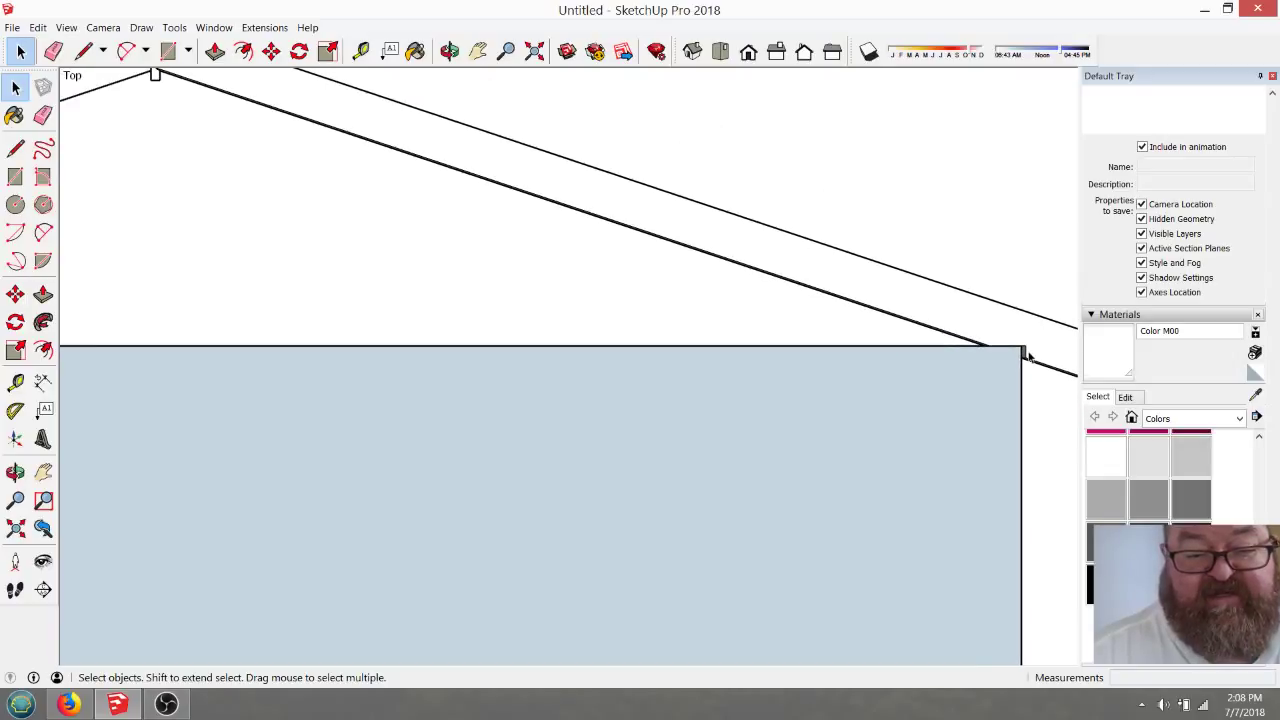
pyautogui.scroll(-1, 958, 333)
pyautogui.scroll(4, 395, 120)
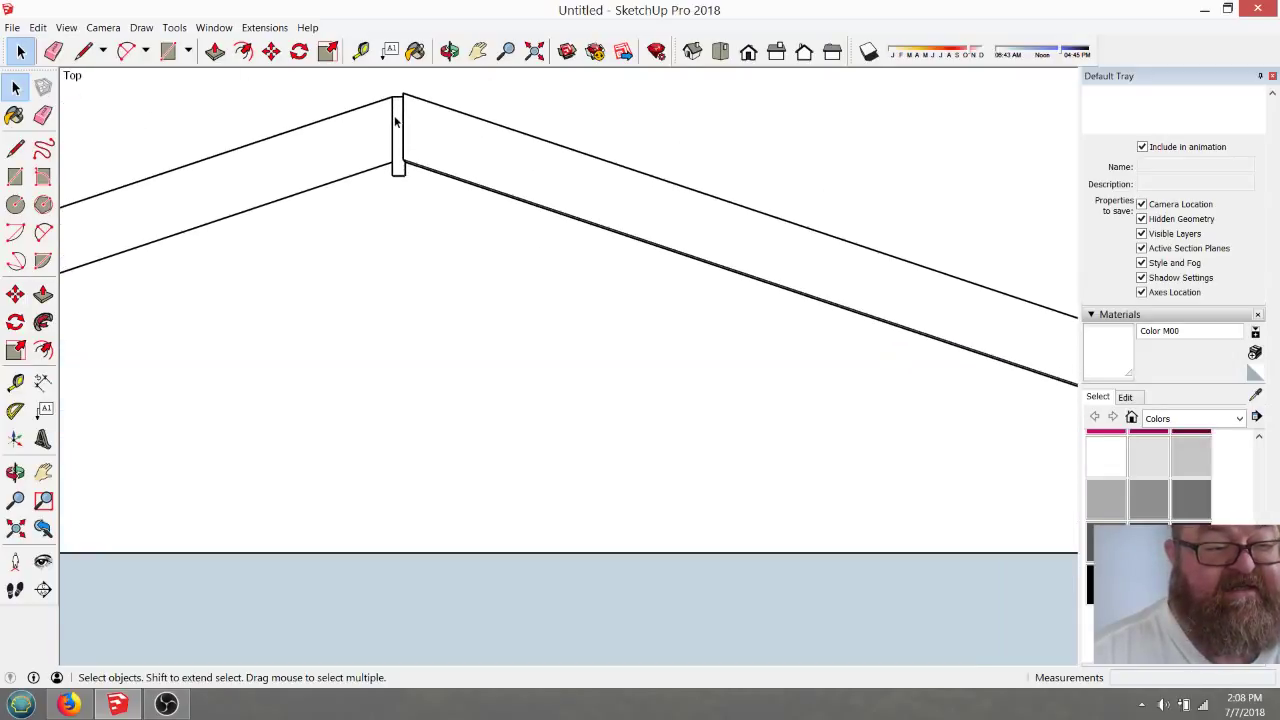
pyautogui.click(449, 51)
pyautogui.moveTo(571, 249); pyautogui.dragTo(704, 115)
pyautogui.click(720, 52)
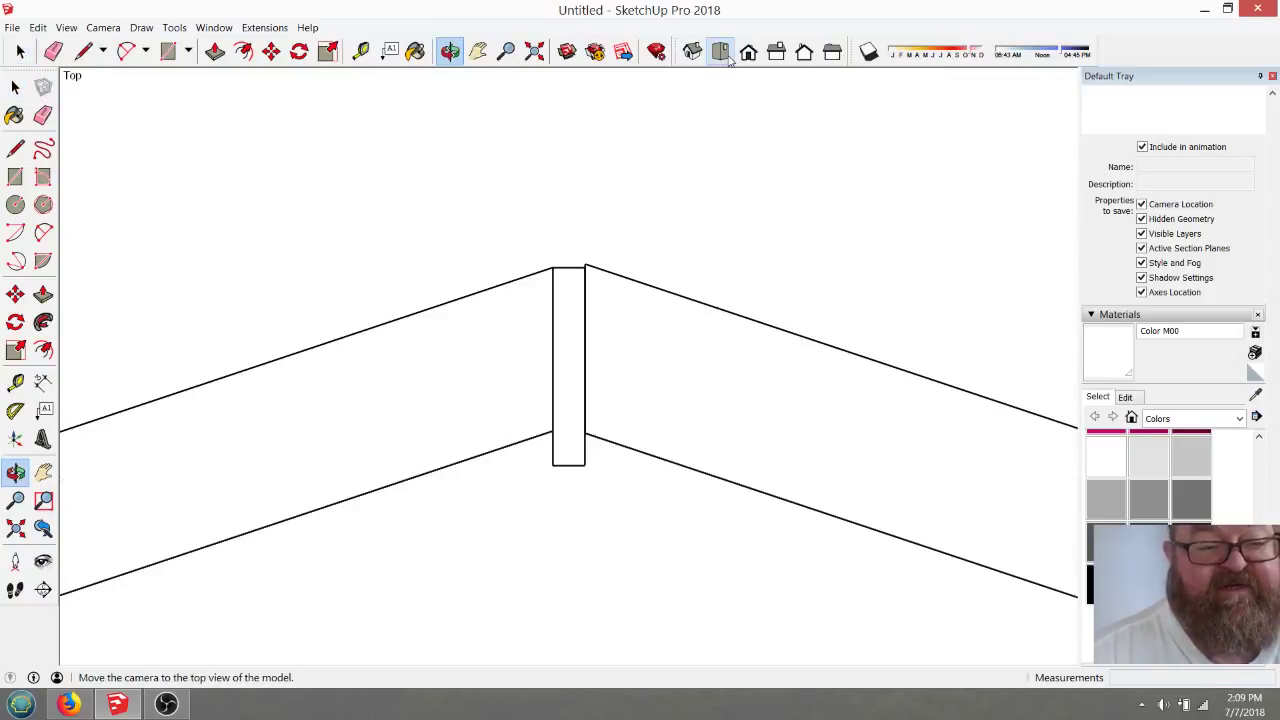
pyautogui.scroll(-6, 545, 300)
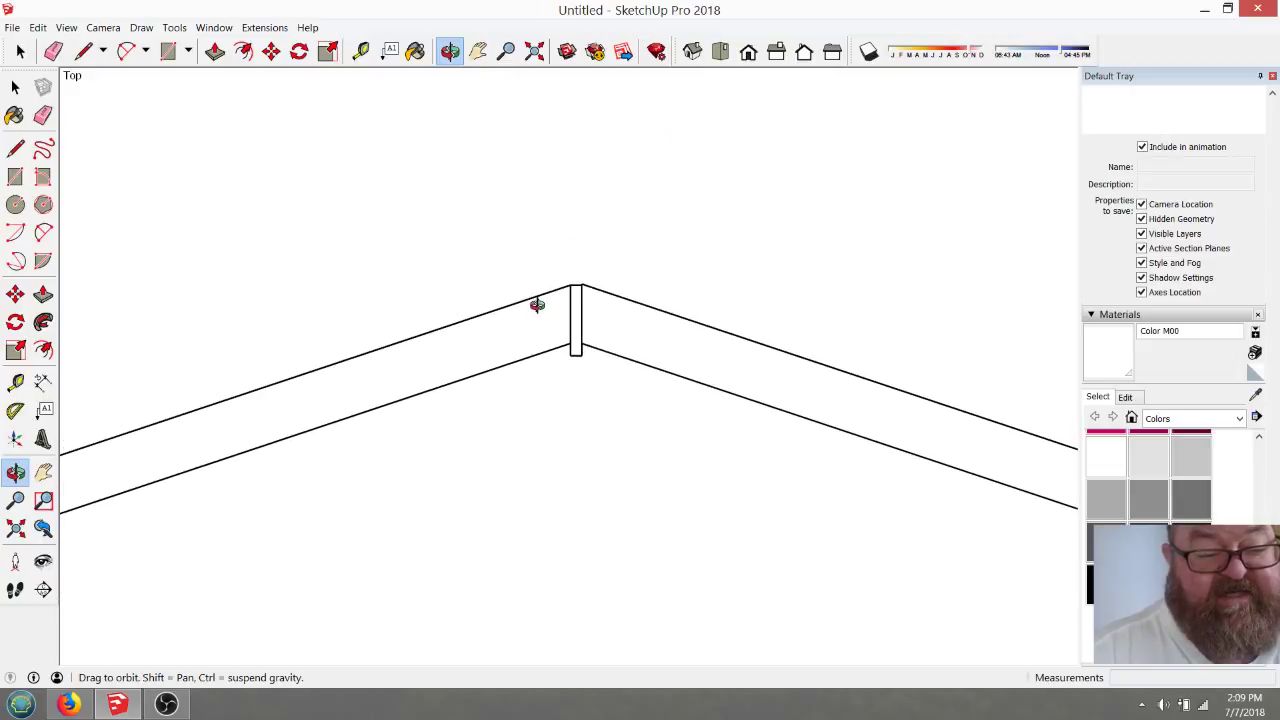
pyautogui.scroll(3, 530, 450)
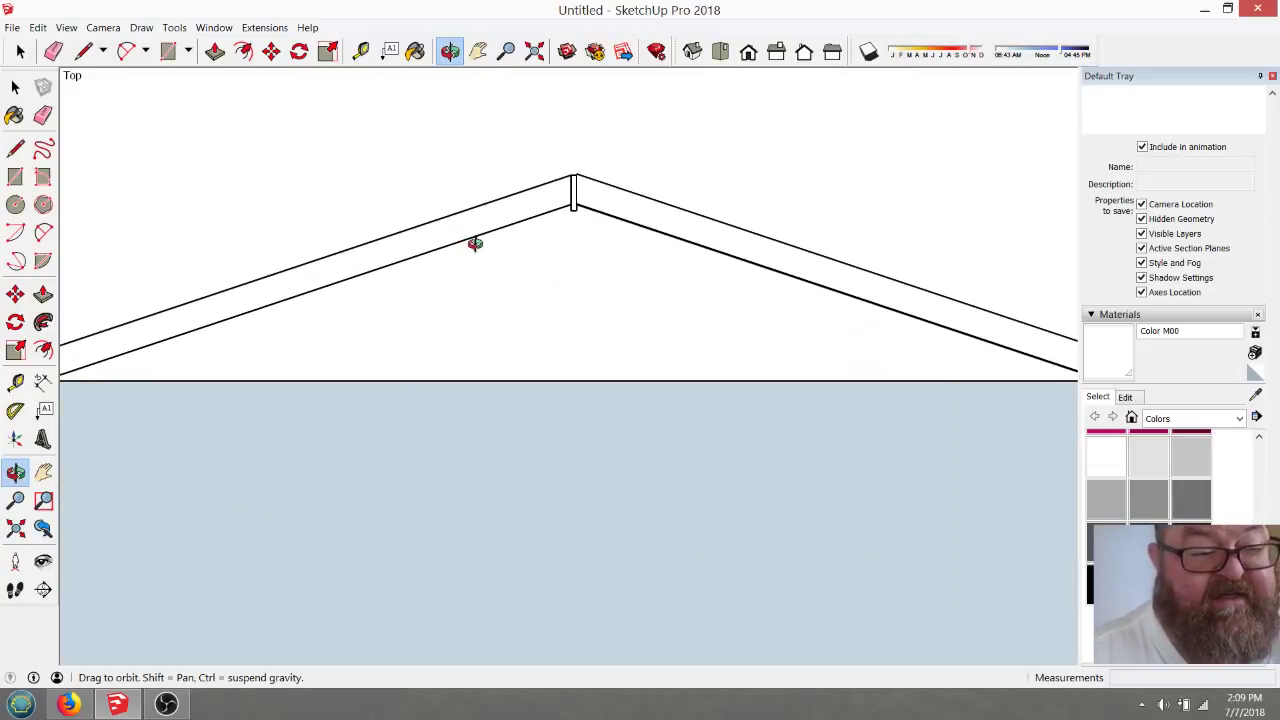
pyautogui.click(83, 51)
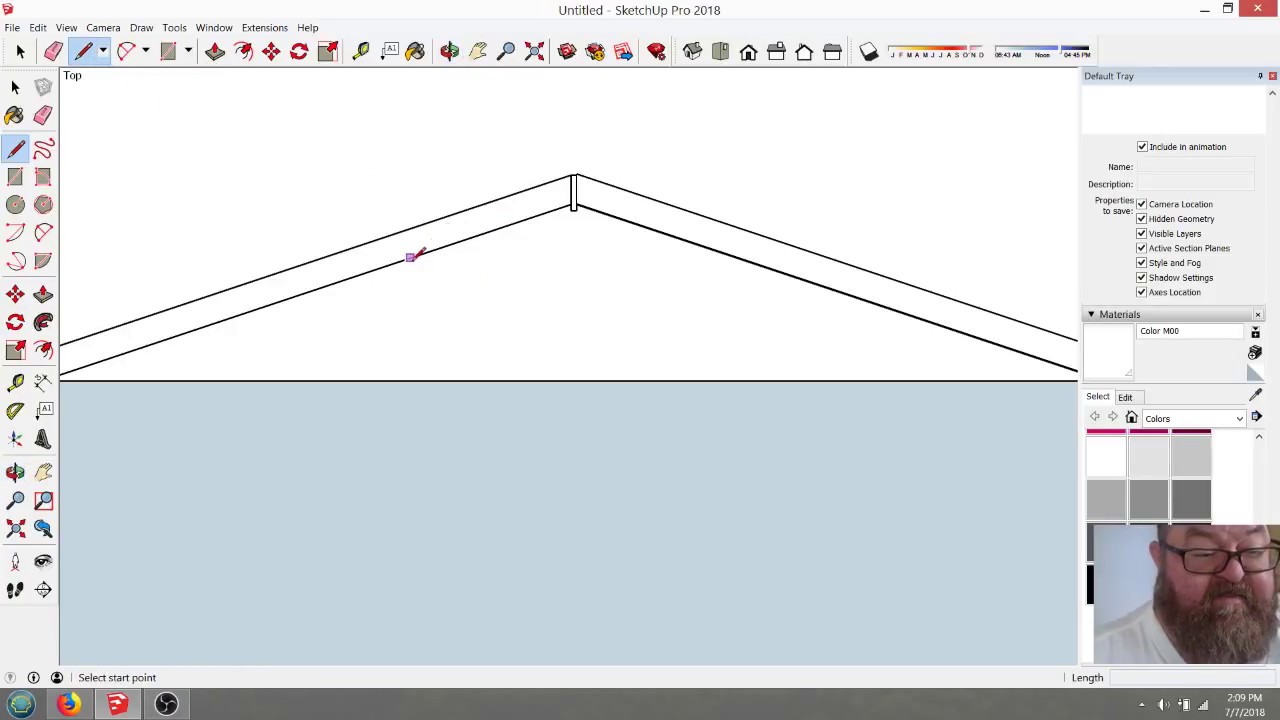
pyautogui.click(412, 257)
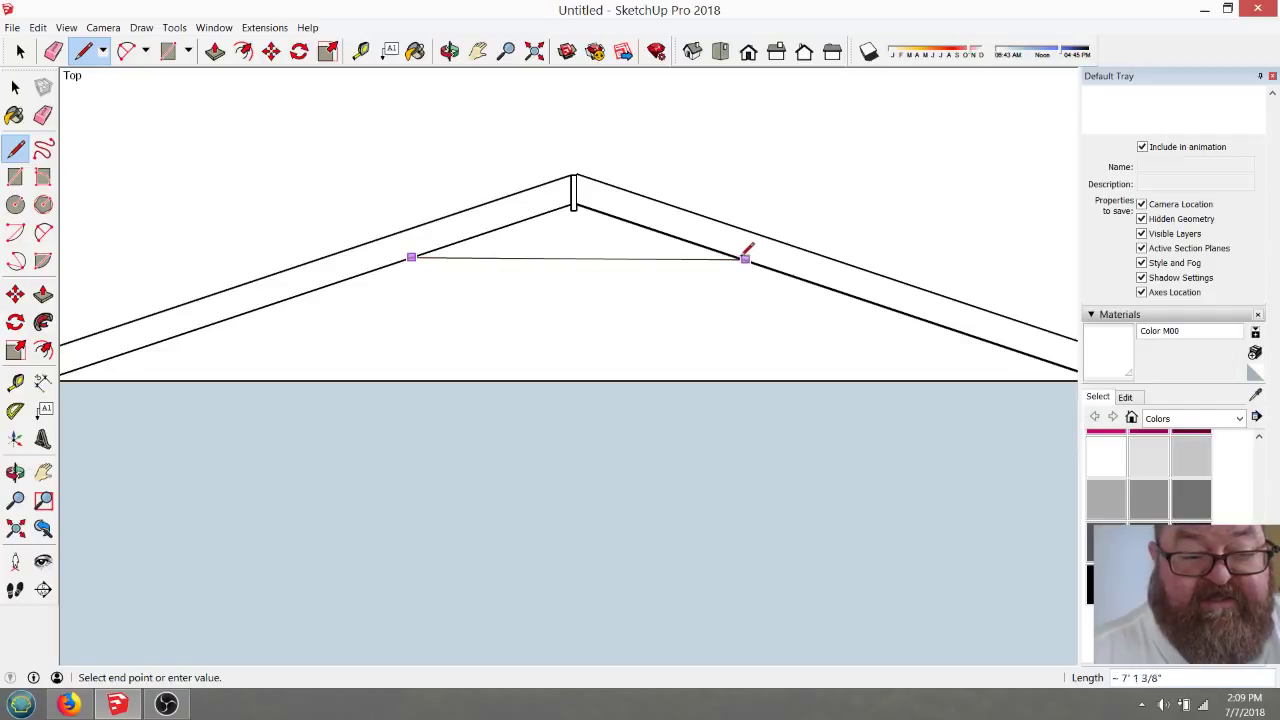
pyautogui.press('shift')
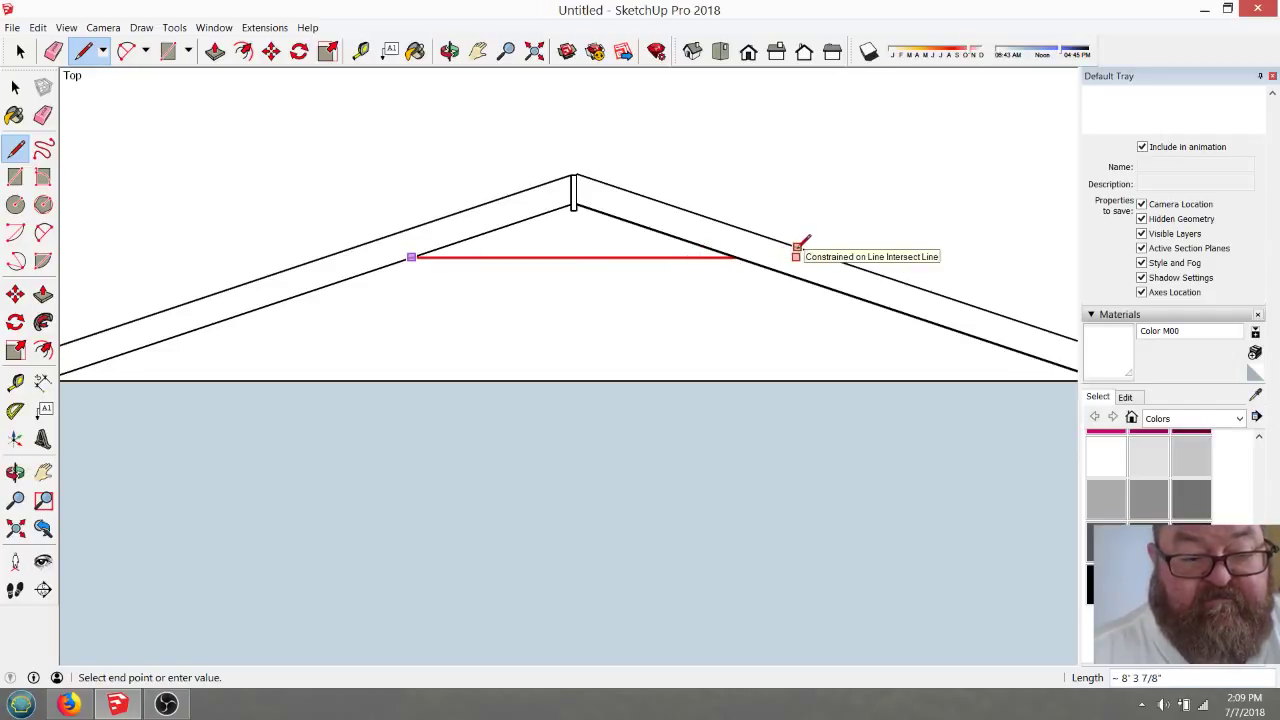
pyautogui.press('Escape')
# Undo the face deletions and the right-hand rafter's extrusion, then exit the rafter and return to the top view
pyautogui.hotkey('ctrl', 'z')
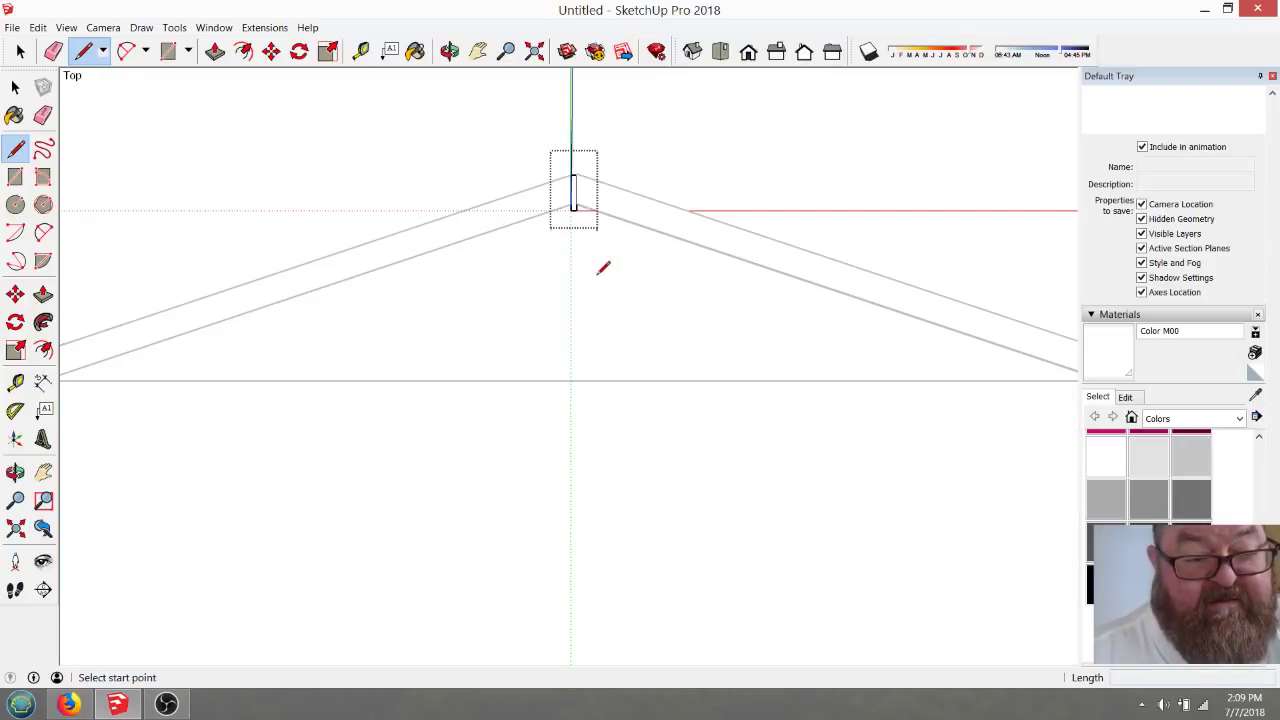
pyautogui.hotkey('ctrl', 'z')
pyautogui.hotkey('ctrl', 'z')
pyautogui.hotkey('ctrl', 'z')
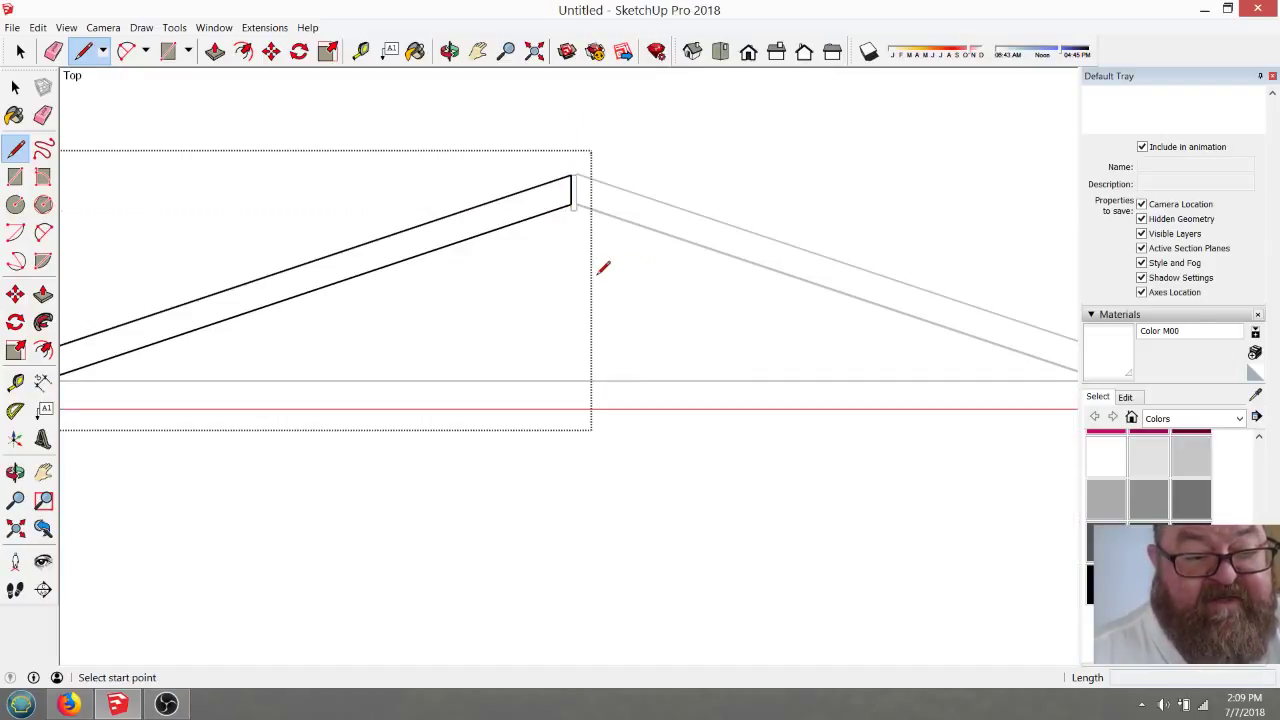
pyautogui.hotkey('ctrl', 'z')
pyautogui.hotkey('ctrl', 'z')
pyautogui.hotkey('ctrl', 'z')
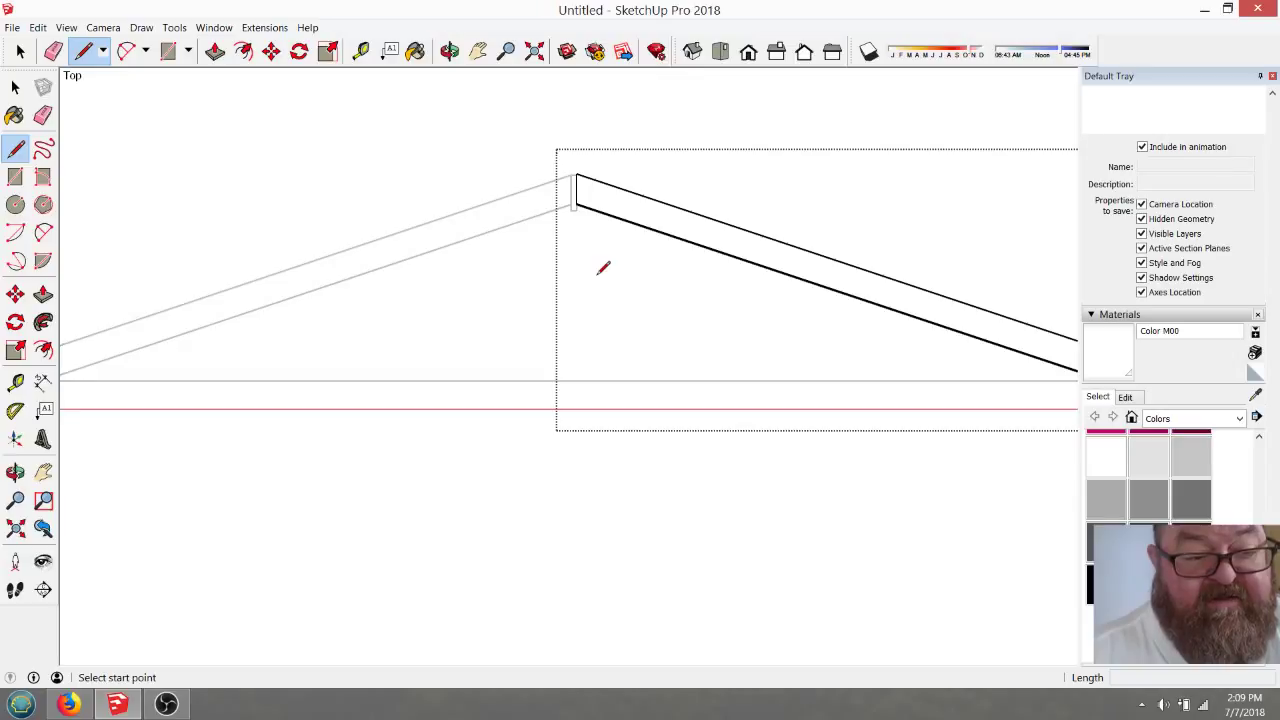
pyautogui.click(449, 51)
pyautogui.moveTo(650, 150)
pyautogui.mouseDown()
pyautogui.moveTo(709, 209)
pyautogui.moveTo(720, 168)
pyautogui.mouseUp()
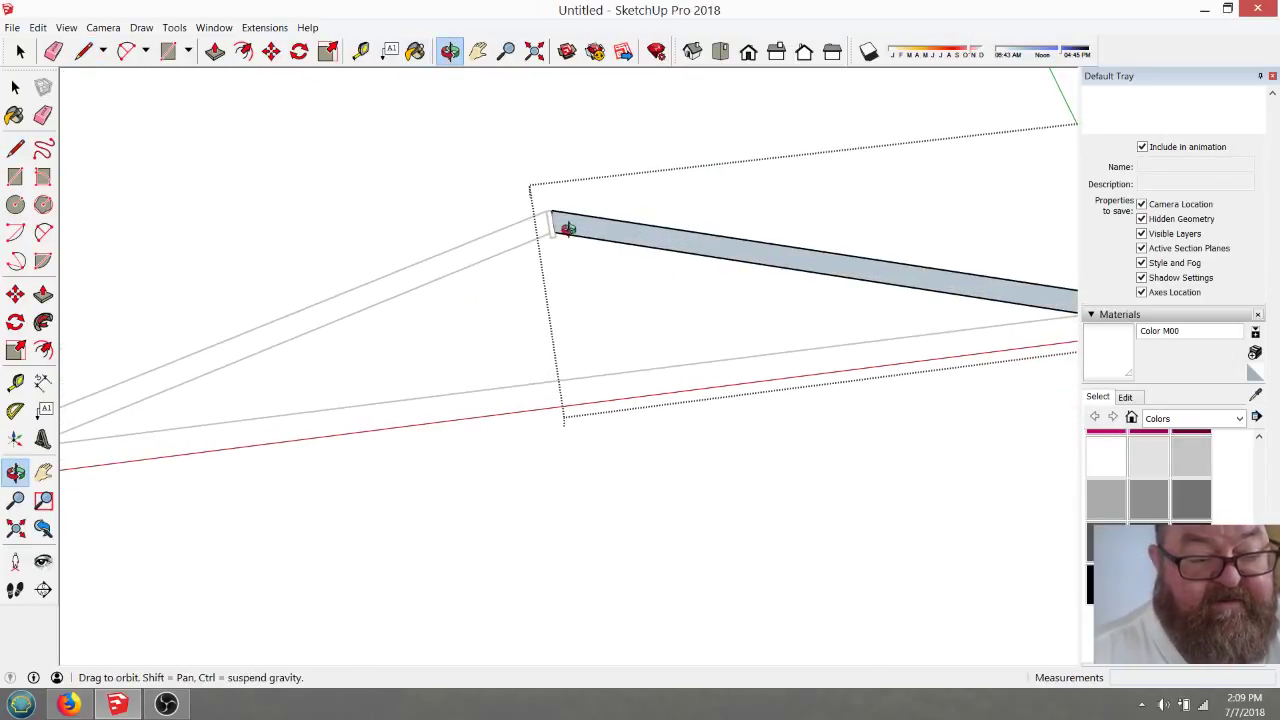
pyautogui.click(720, 51)
pyautogui.click(20, 51)
pyautogui.click(330, 163)
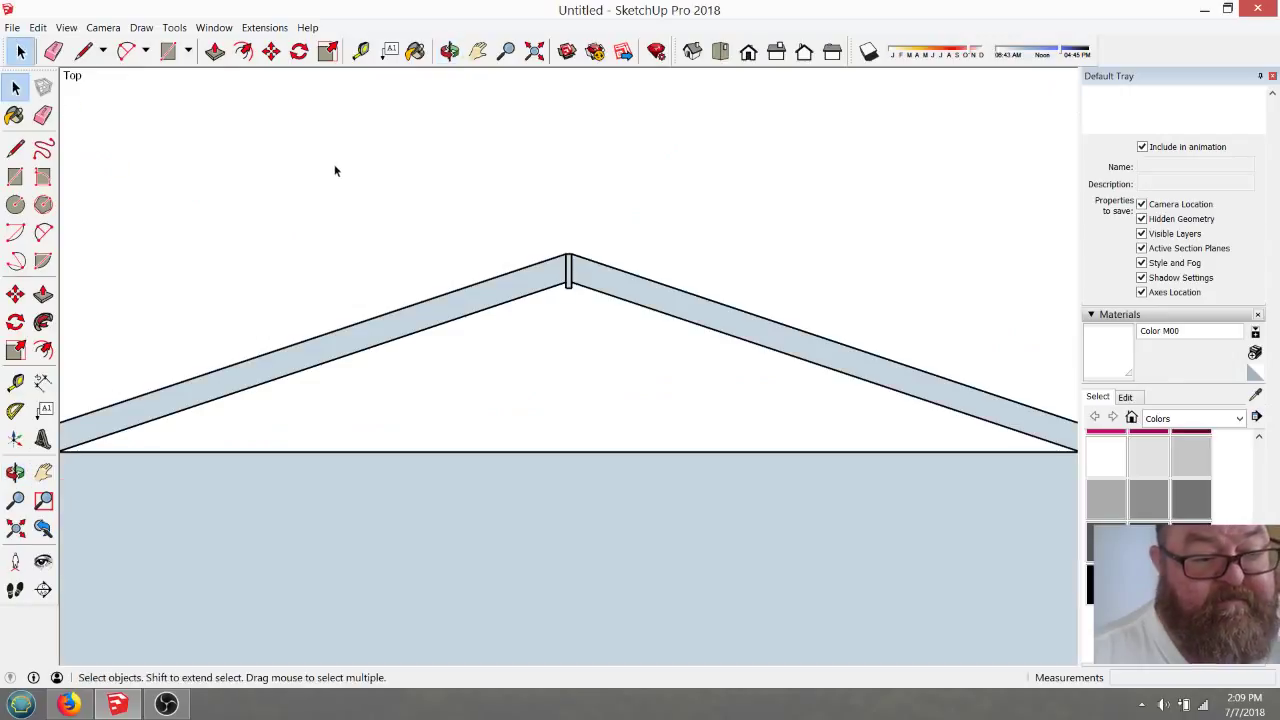
# Draw a horizontal line below the ridge board, from the left rafter's upper edge to the right rafter's upper edge
pyautogui.scroll(2, 537, 350)
pyautogui.click(83, 51)
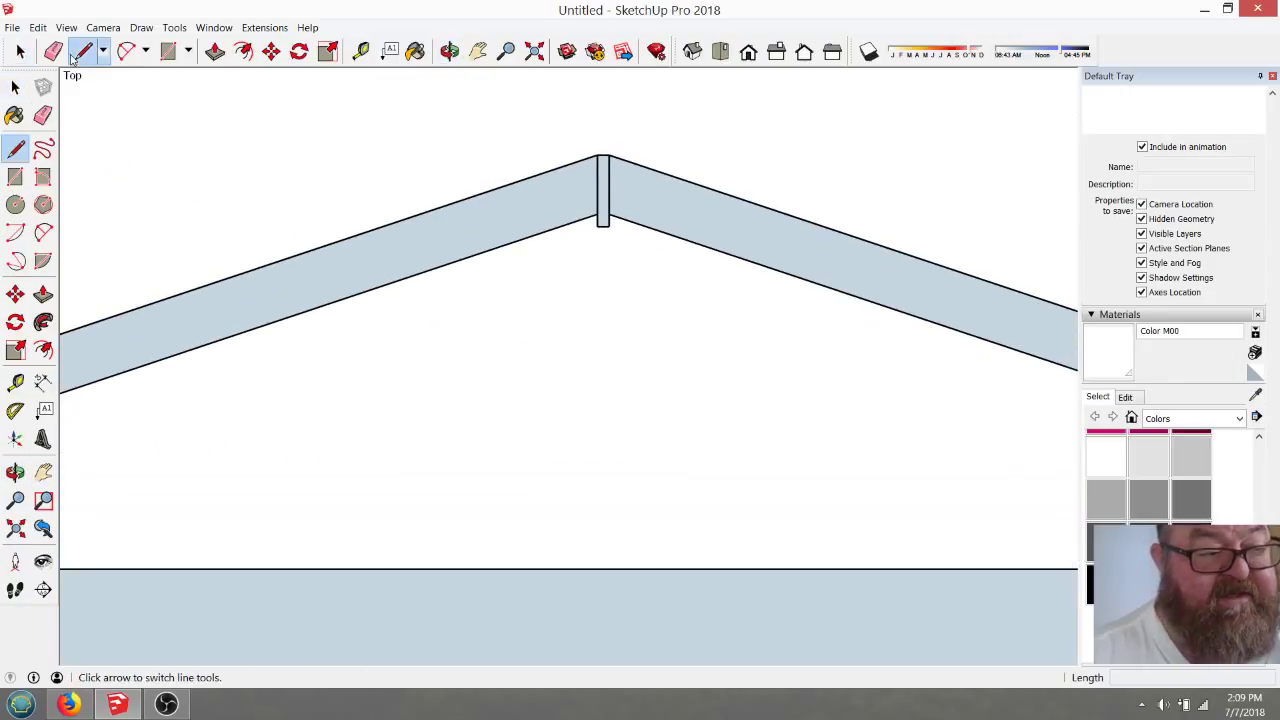
pyautogui.scroll(-1, 563, 371)
pyautogui.click(266, 300)
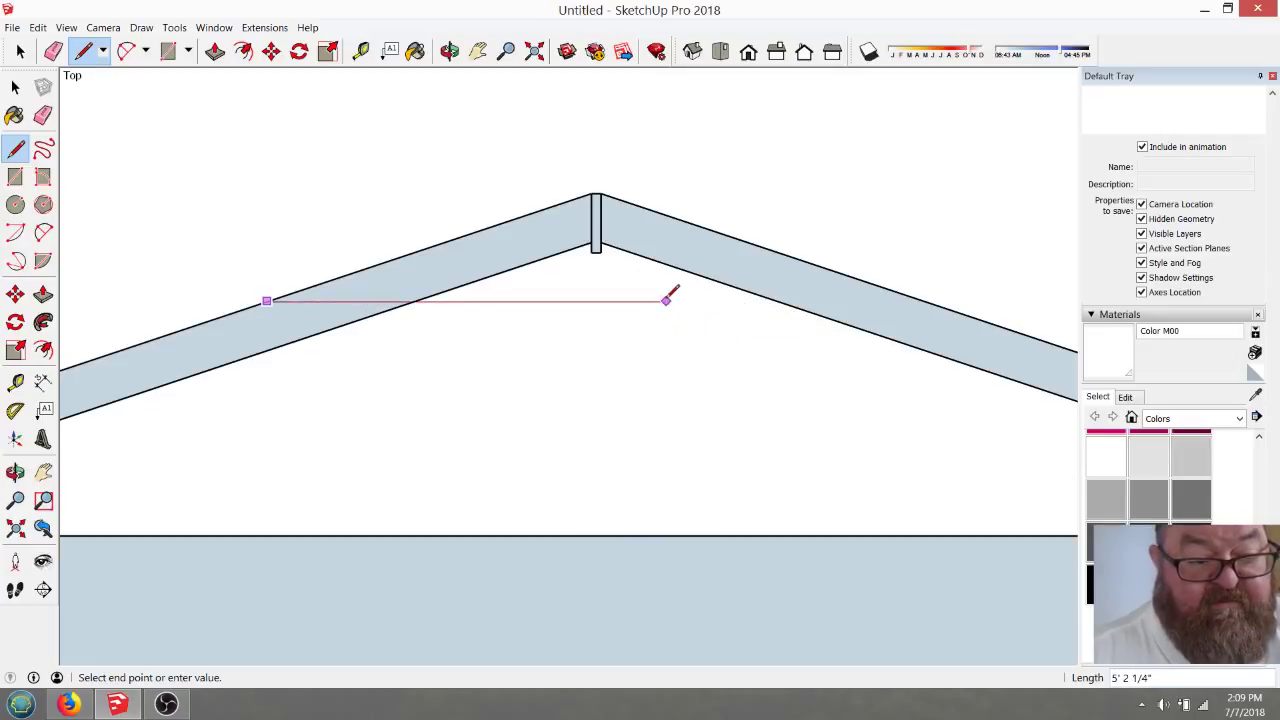
pyautogui.click(924, 300)
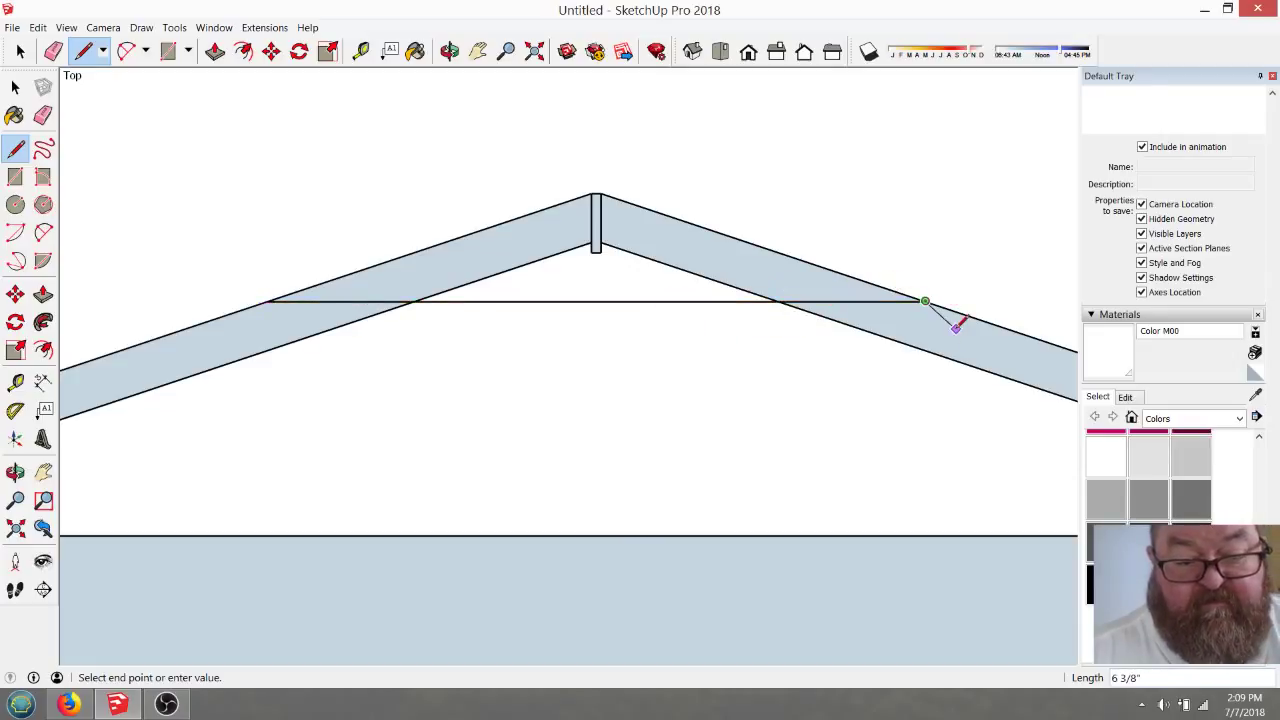
pyautogui.press('Escape')
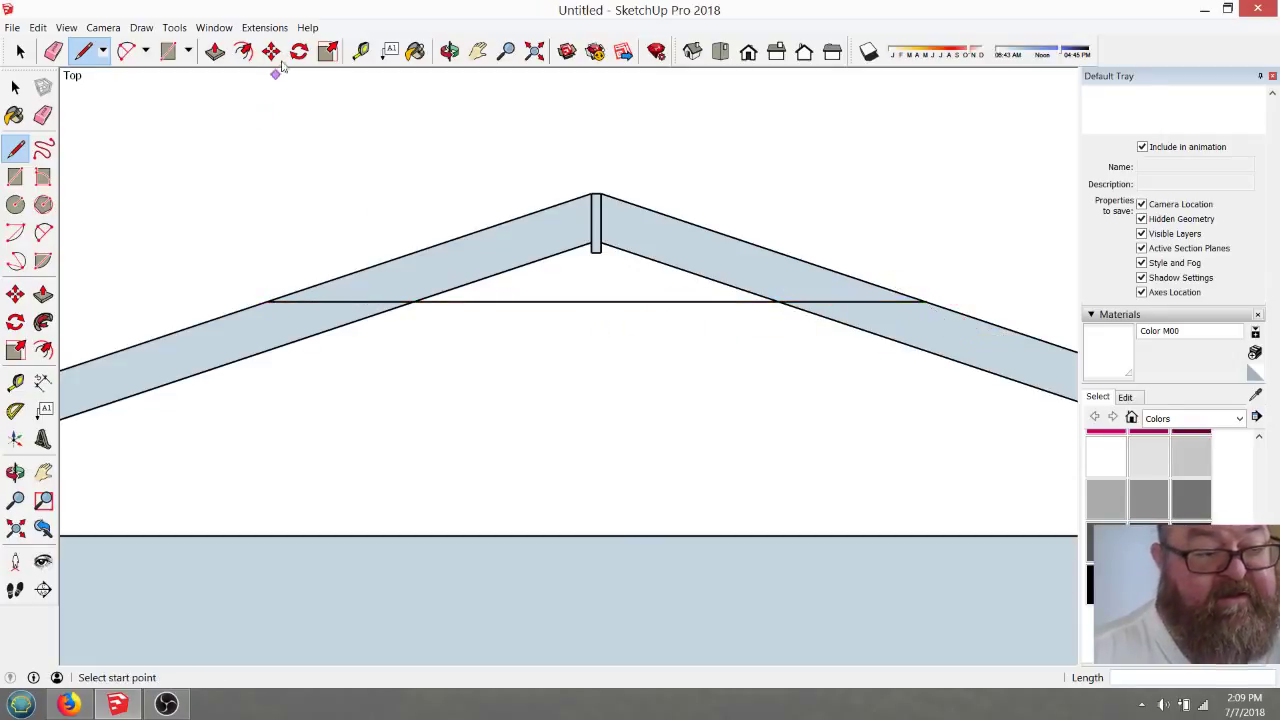
# Place a parallel guide a short distance below the horizontal line that crosses both rafters
pyautogui.click(361, 51)
pyautogui.click(616, 301)
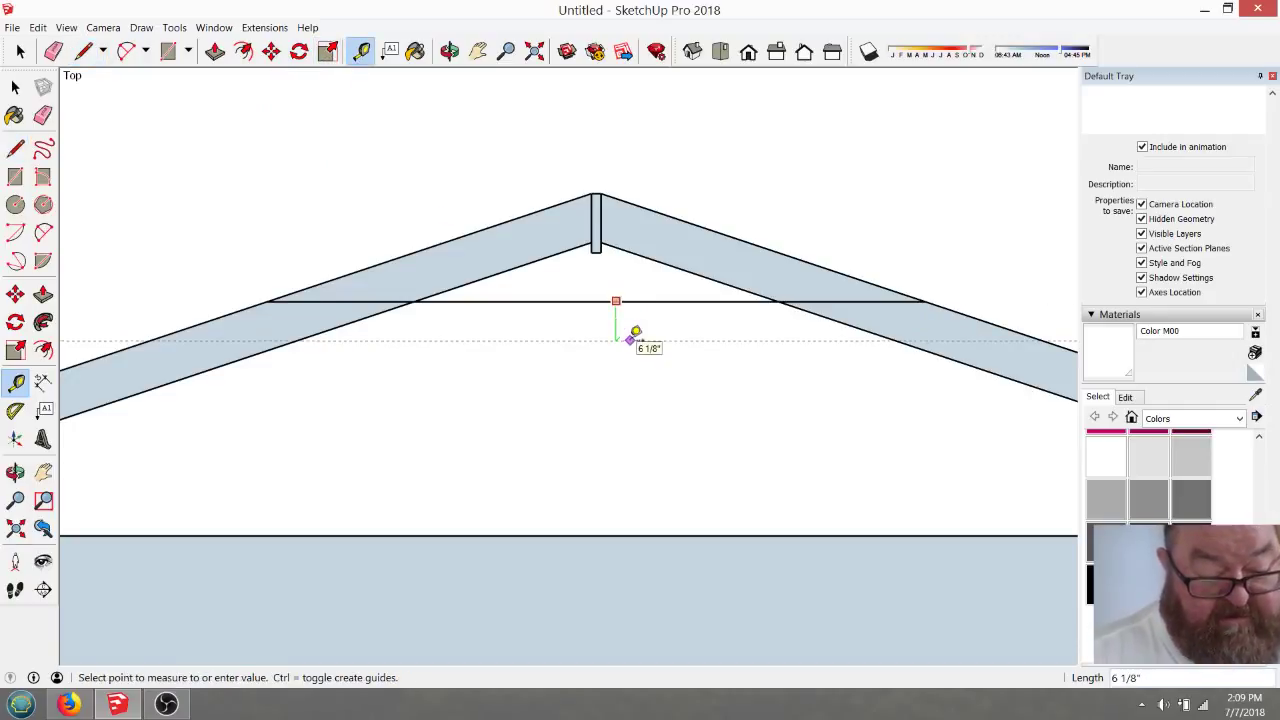
pyautogui.press('Return')
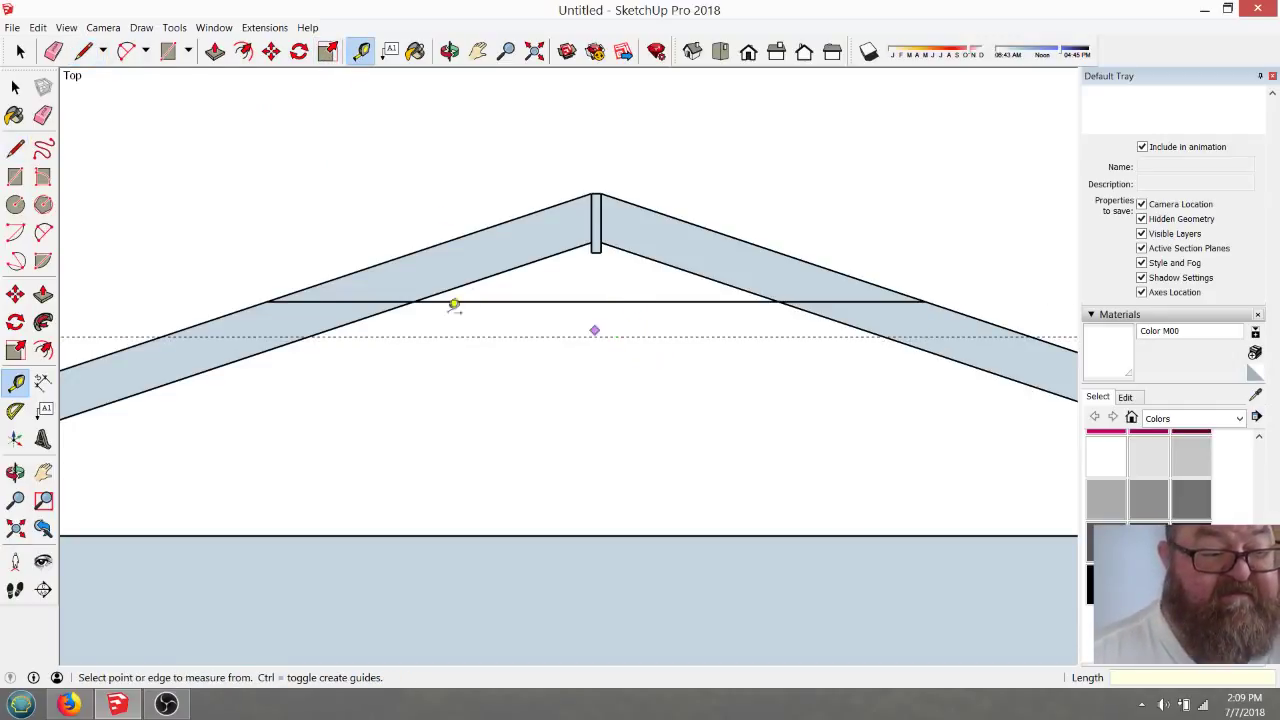
# Draw a second horizontal line along the guide, from the left rafter's upper edge to the right rafter's upper edge
pyautogui.click(83, 53)
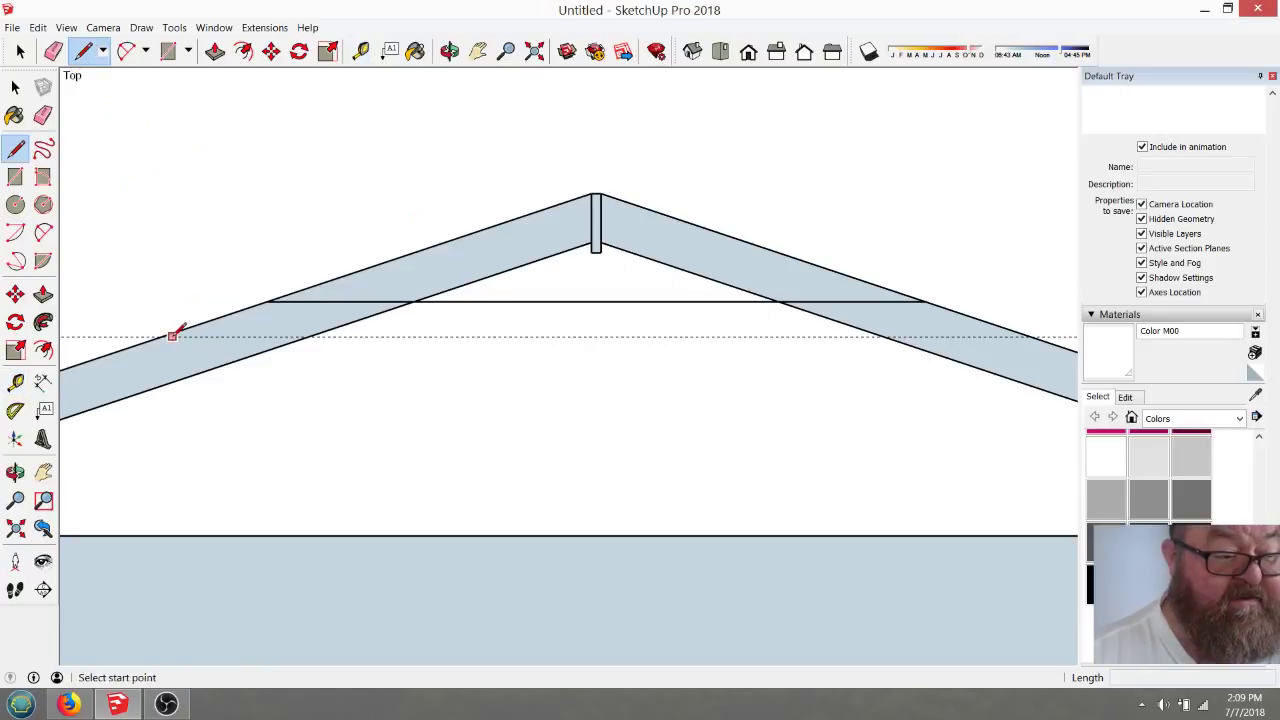
pyautogui.click(163, 337)
pyautogui.scroll(-2, 168, 336)
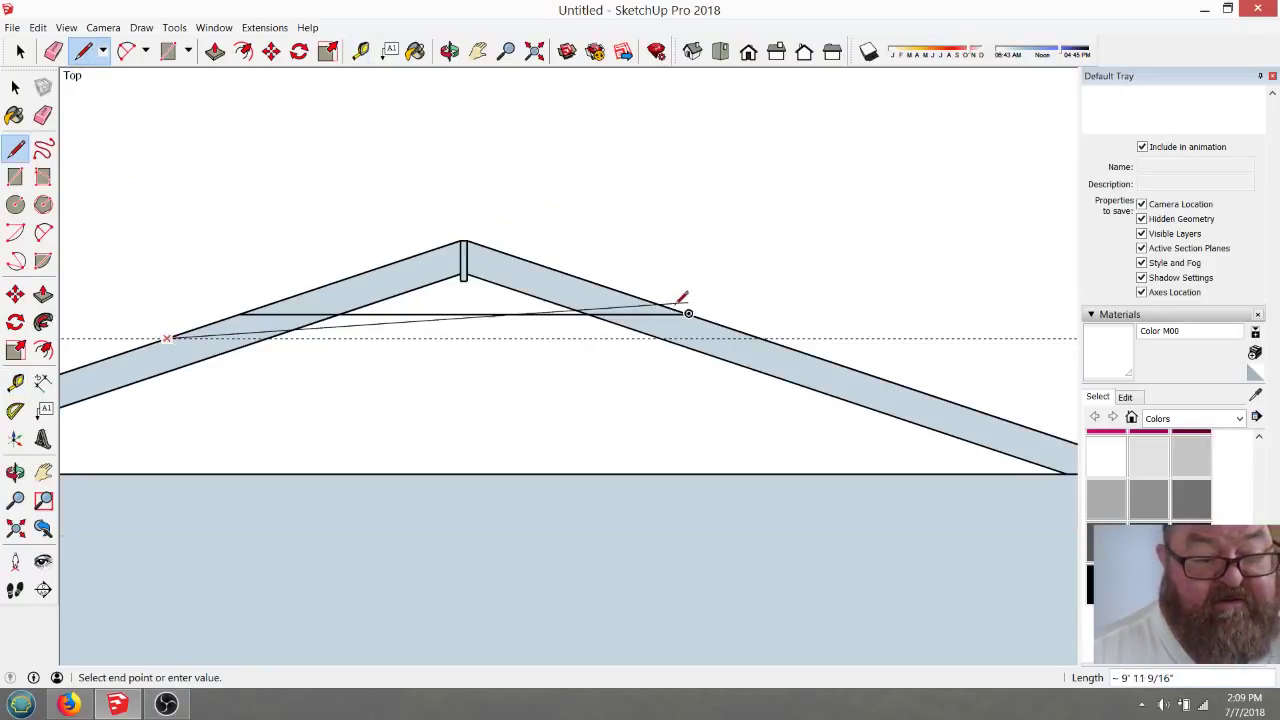
pyautogui.click(760, 337)
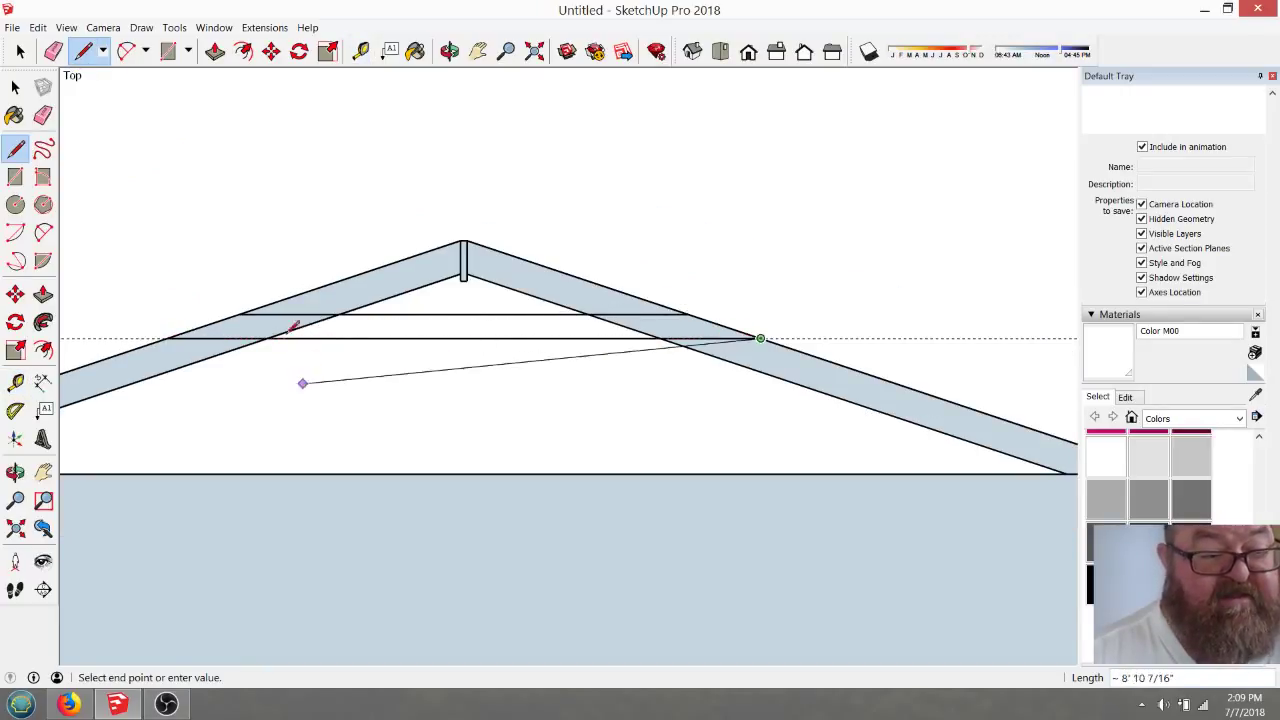
# Erase the dashed guide that crosses both rafters
pyautogui.click(53, 51)
pyautogui.click(102, 337)
pyautogui.scroll(-2, 666, 229)
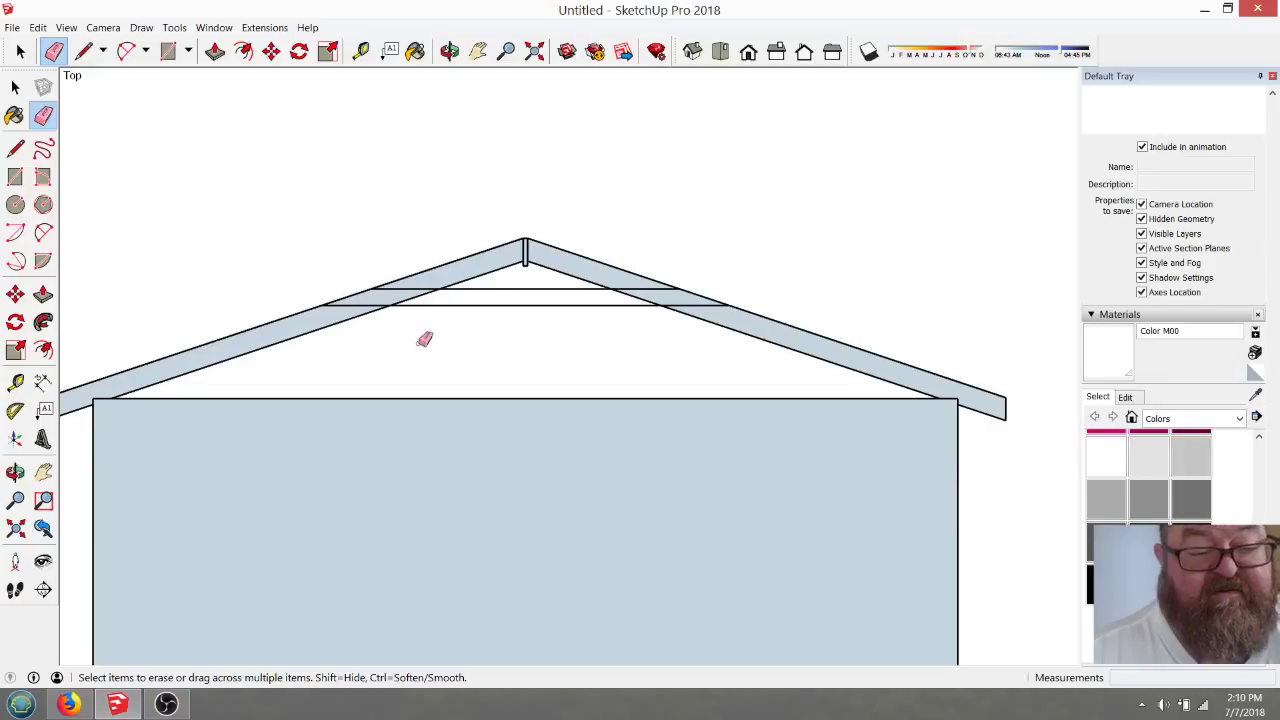
# Erase both horizontal tie lines spanning the two rafters below the ridge board
pyautogui.scroll(-2, 725, 345)
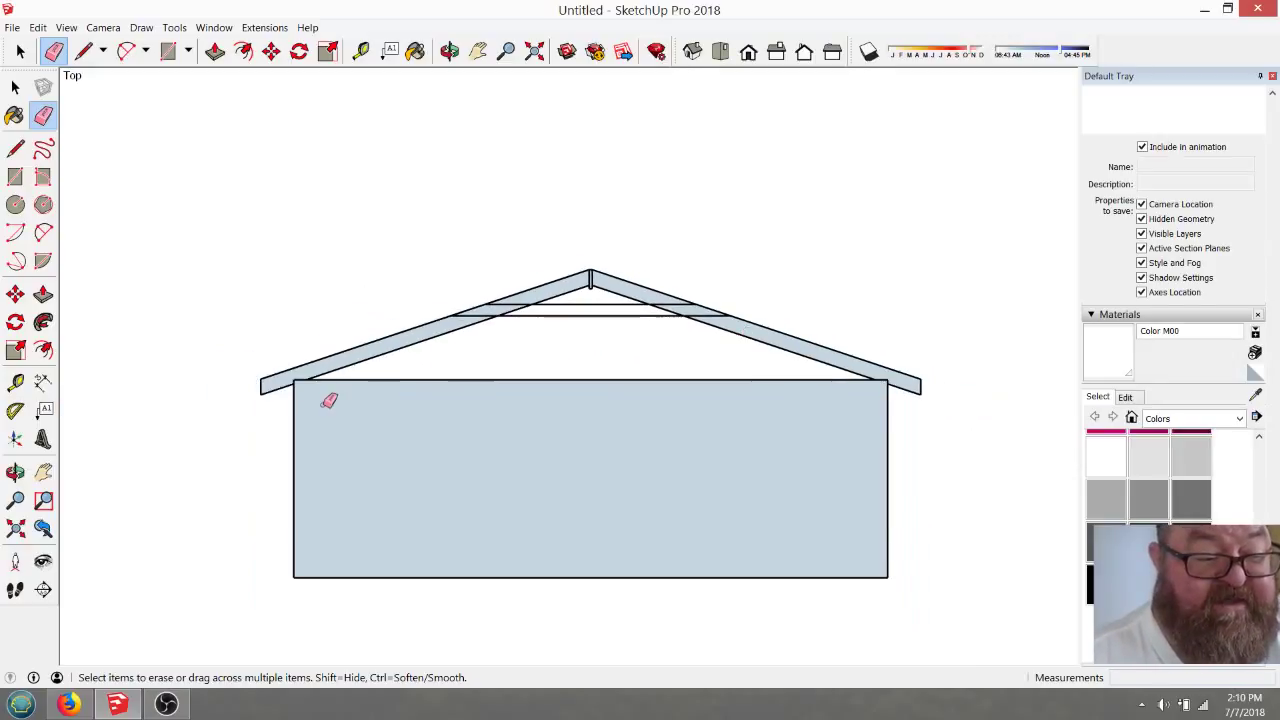
pyautogui.scroll(3, 330, 388)
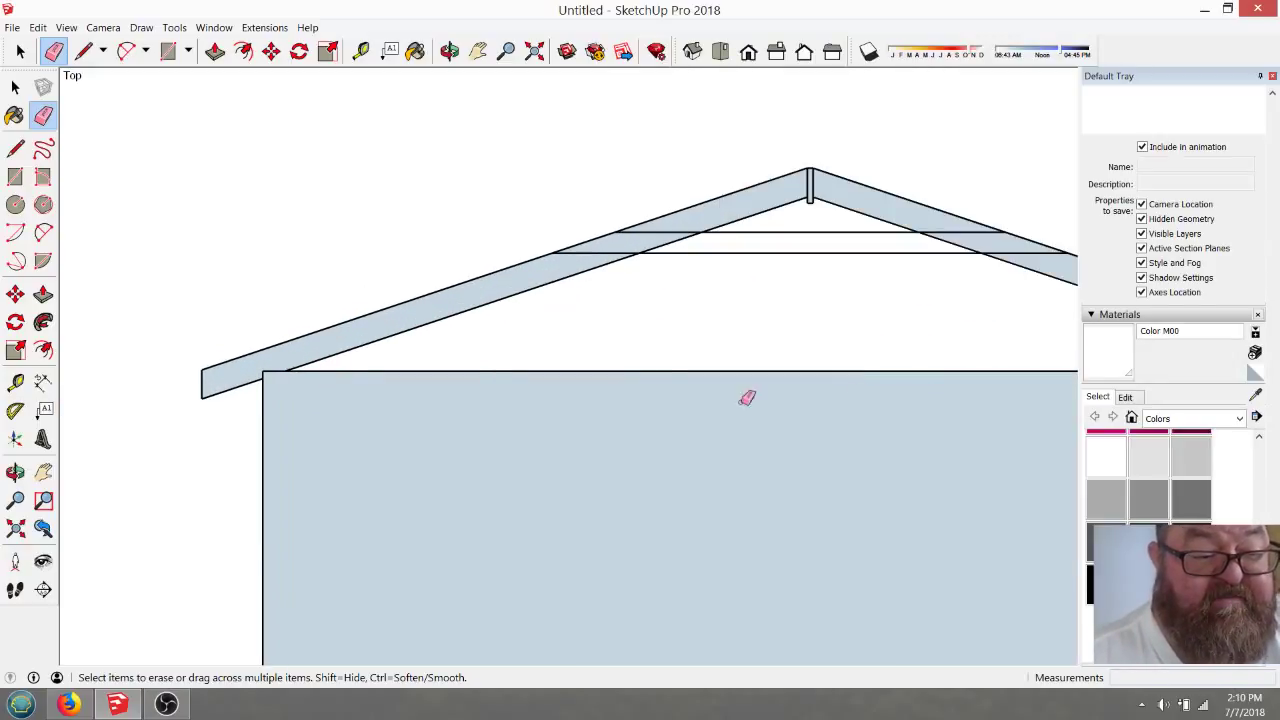
pyautogui.scroll(-2, 431, 400)
pyautogui.scroll(2, 490, 332)
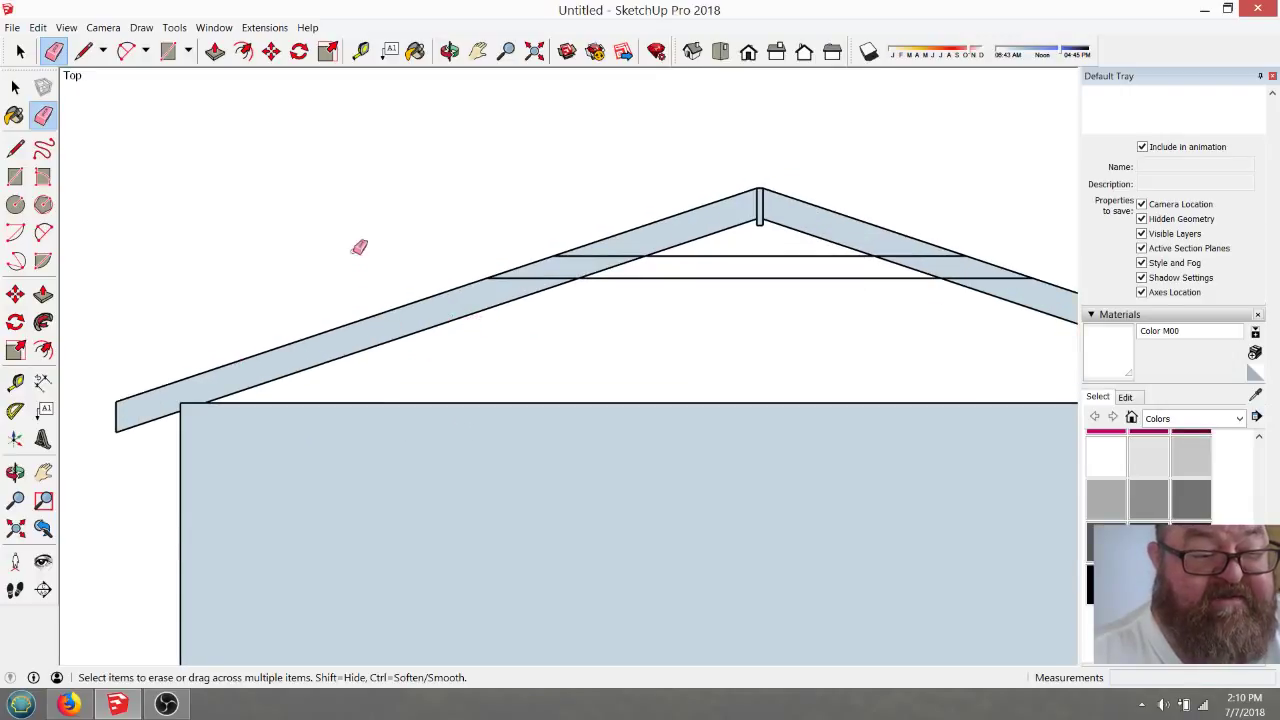
pyautogui.moveTo(674, 249)
pyautogui.mouseDown()
pyautogui.moveTo(705, 251)
pyautogui.moveTo(714, 292)
pyautogui.mouseUp()
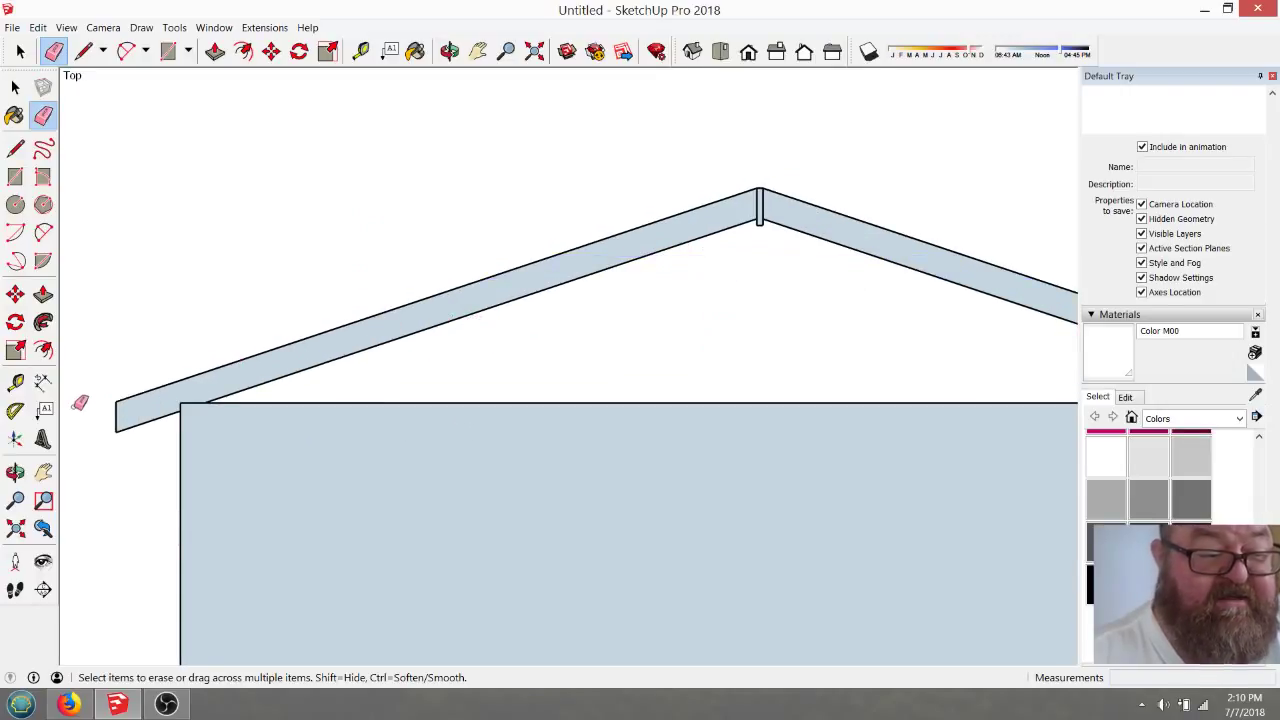
pyautogui.scroll(2, 100, 398)
pyautogui.scroll(-1, 128, 395)
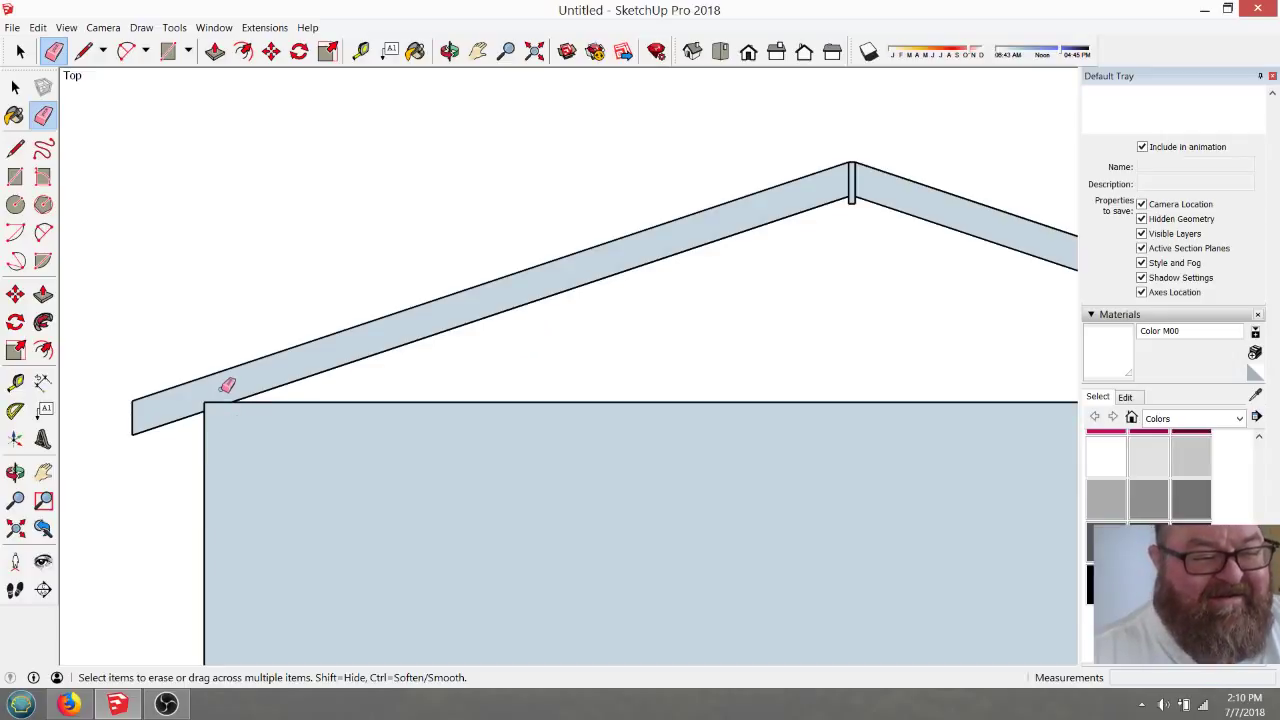
pyautogui.scroll(-4, 452, 438)
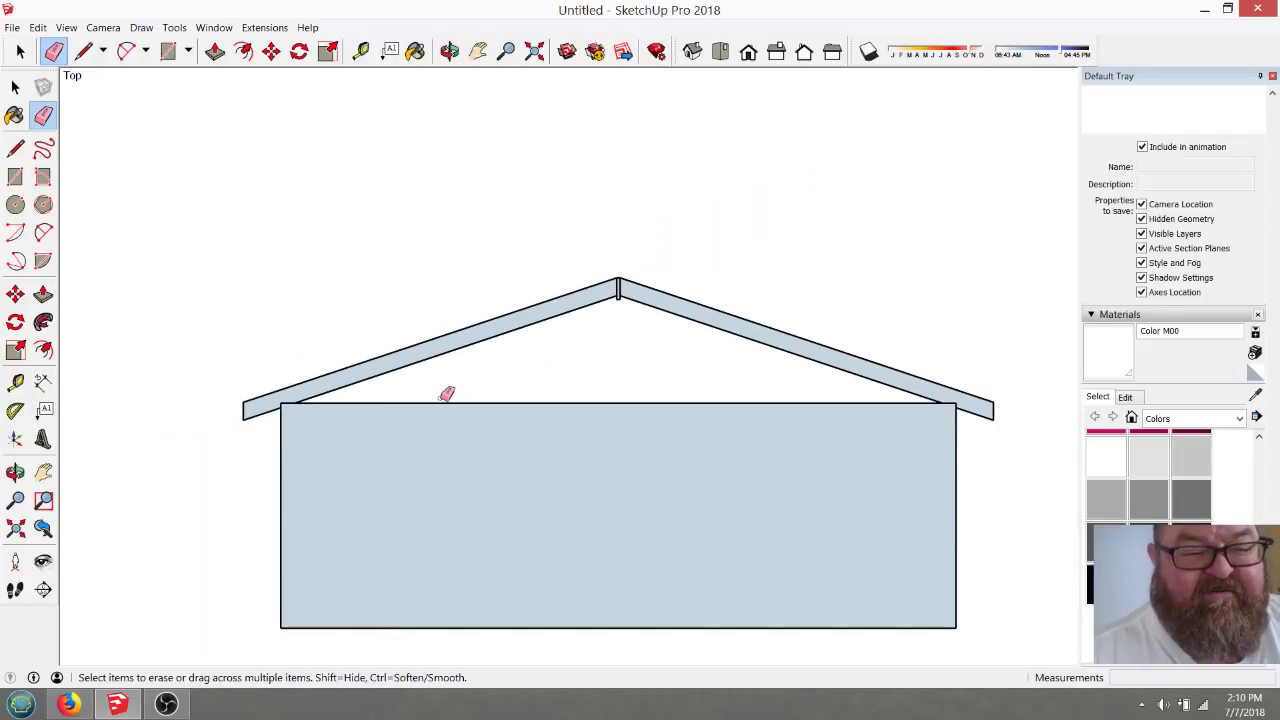
pyautogui.scroll(3, 425, 390)
pyautogui.scroll(-1, 390, 421)
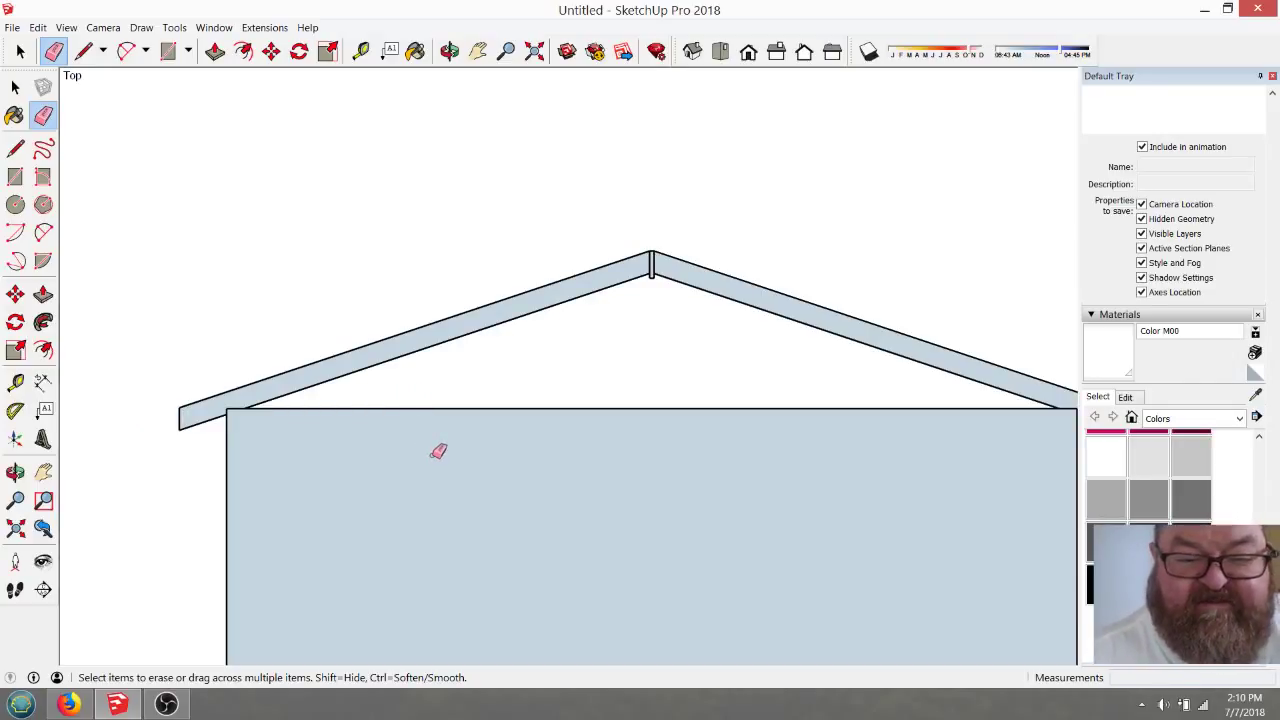
# Check the live stream's YouTube page and chat in Firefox and the streaming status in OBS
pyautogui.click(68, 704)
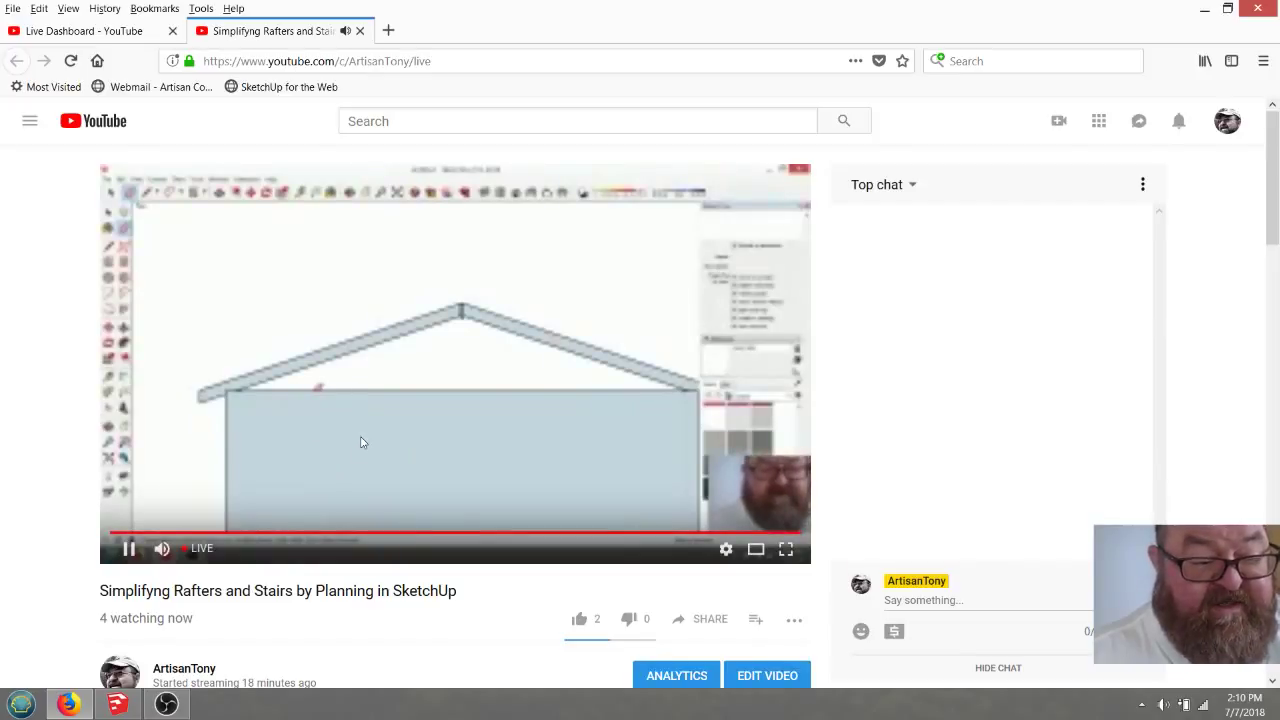
pyautogui.click(117, 704)
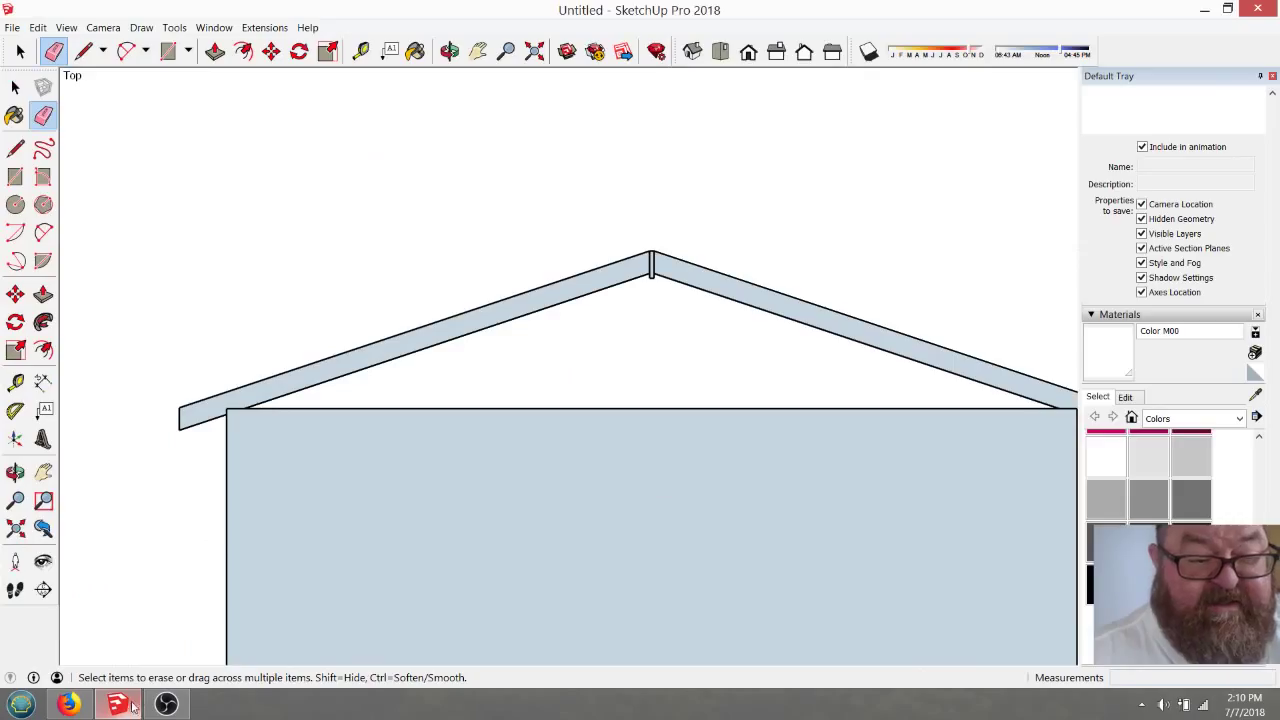
pyautogui.click(166, 704)
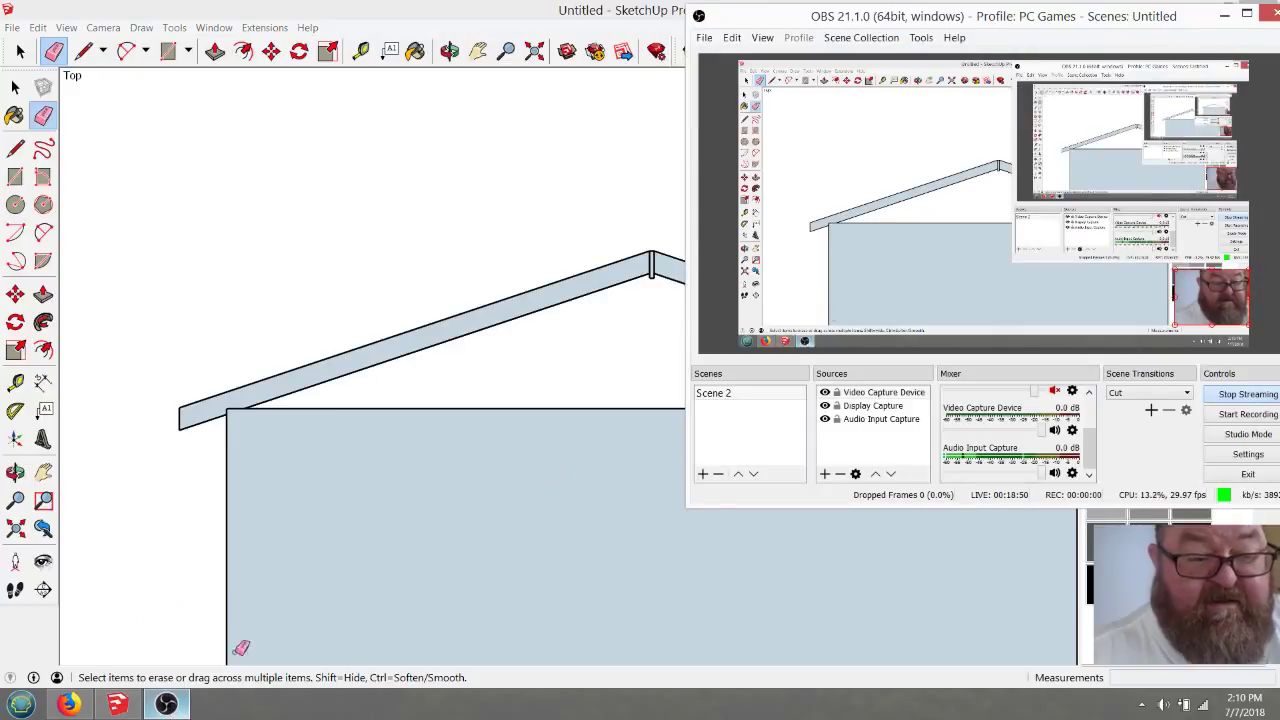
pyautogui.click(68, 704)
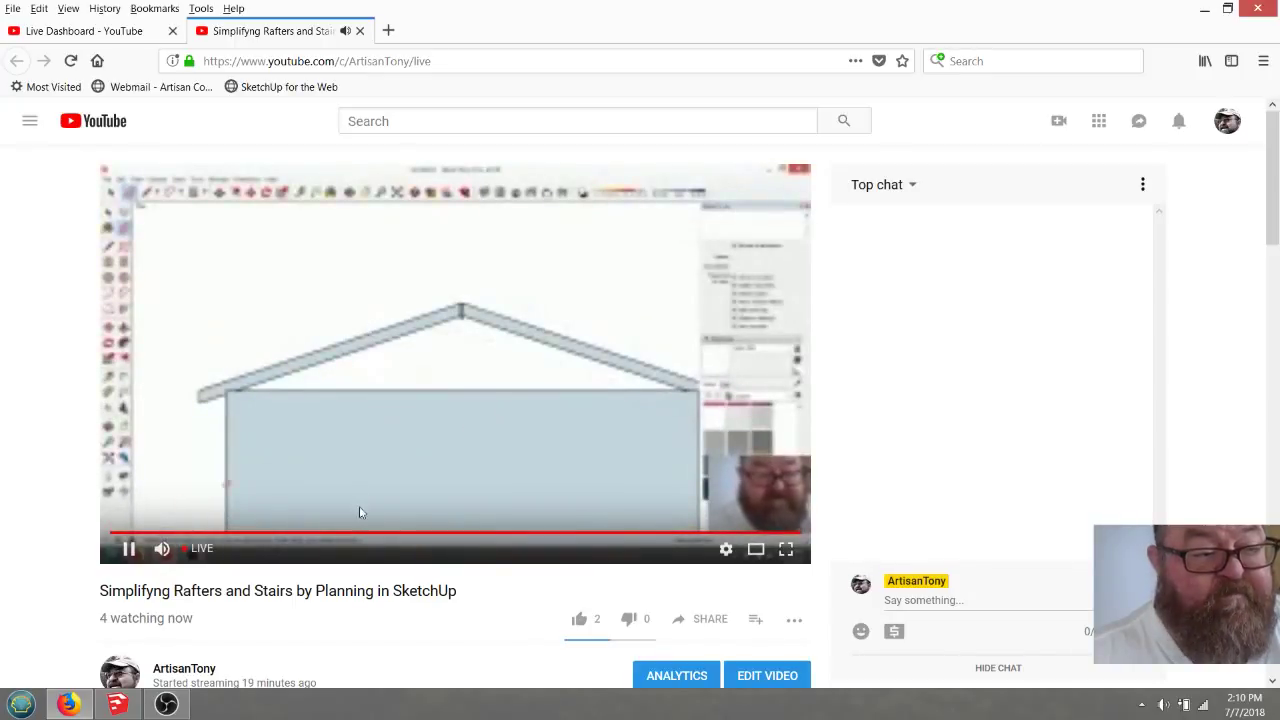
pyautogui.moveTo(449, 591); pyautogui.dragTo(408, 591)
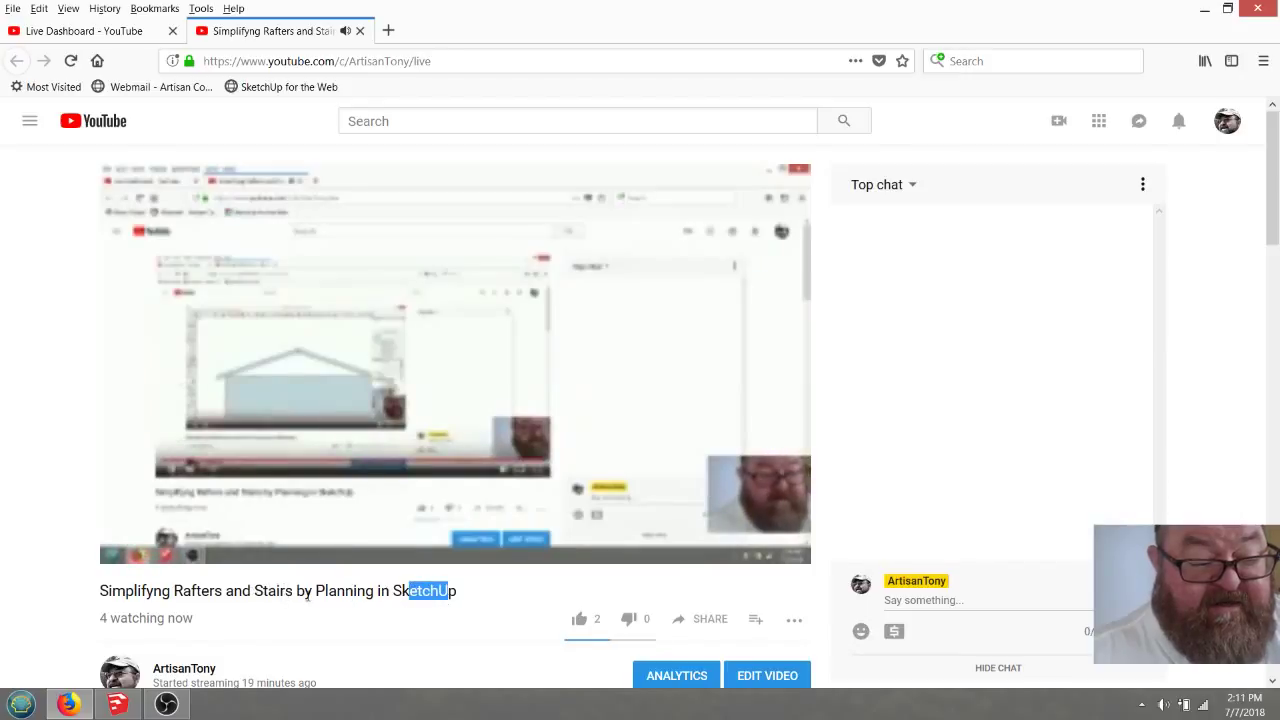
pyautogui.click(468, 597)
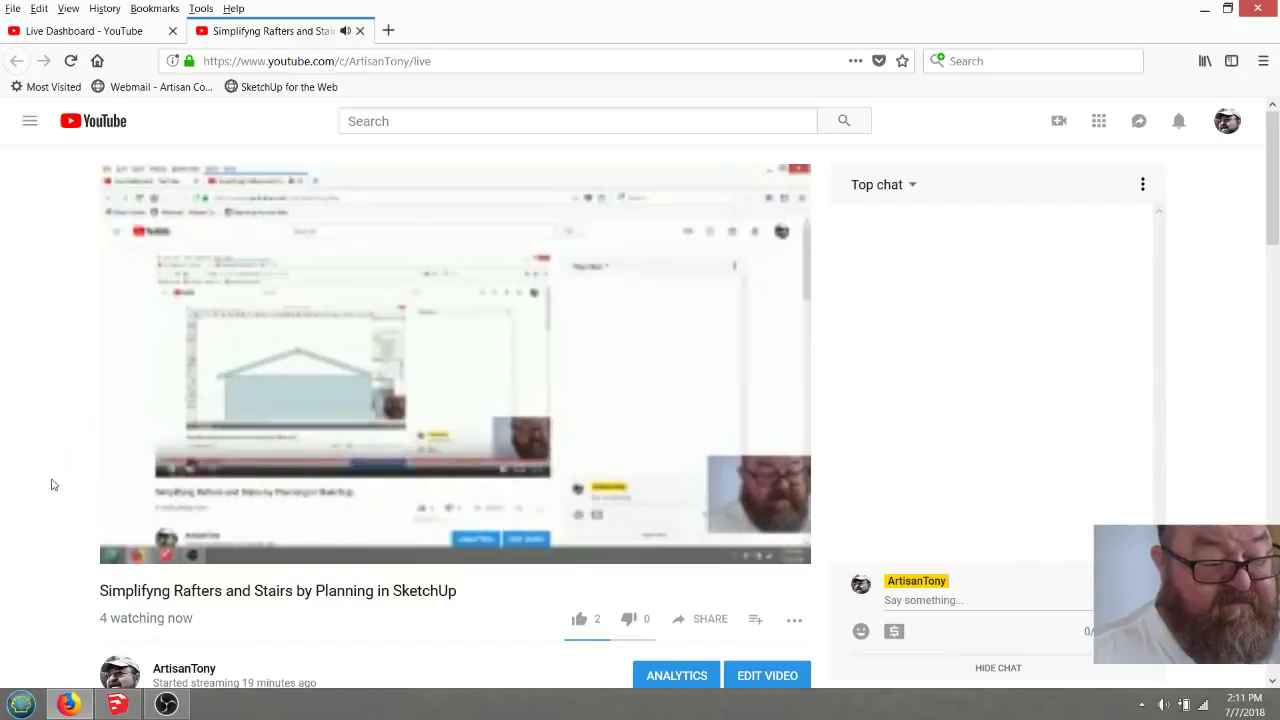
pyautogui.click(120, 706)
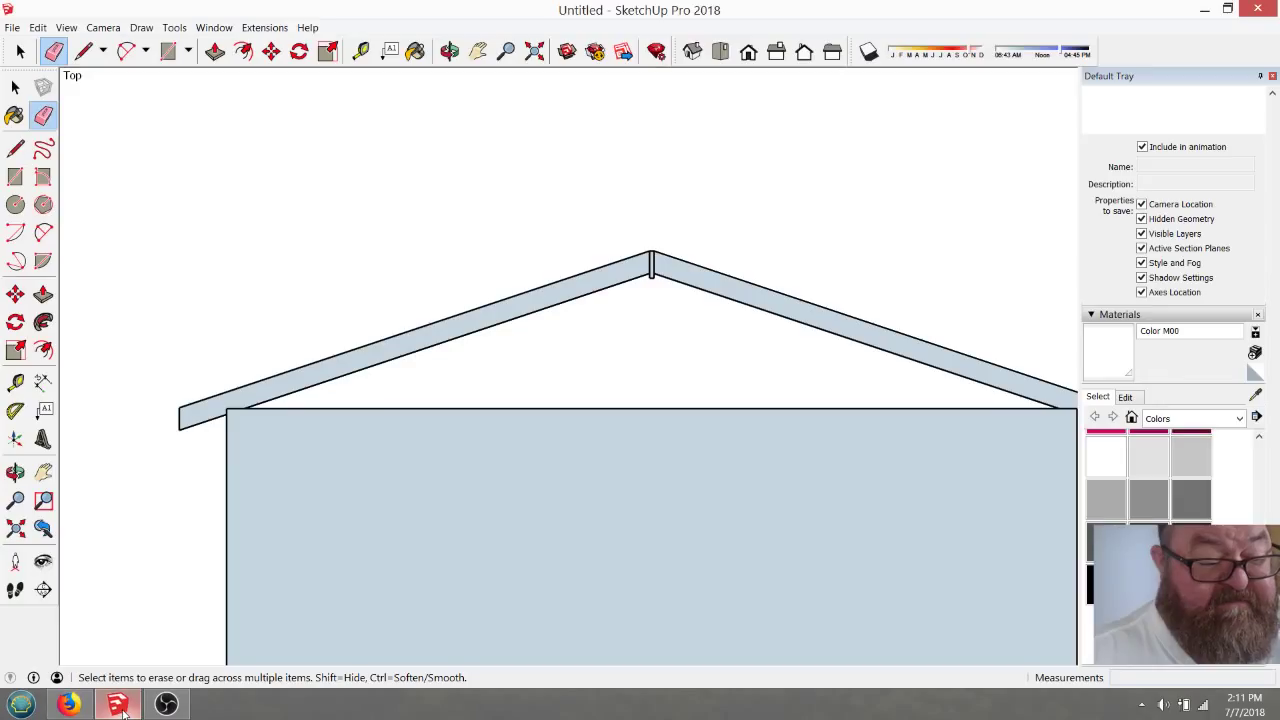
pyautogui.click(166, 704)
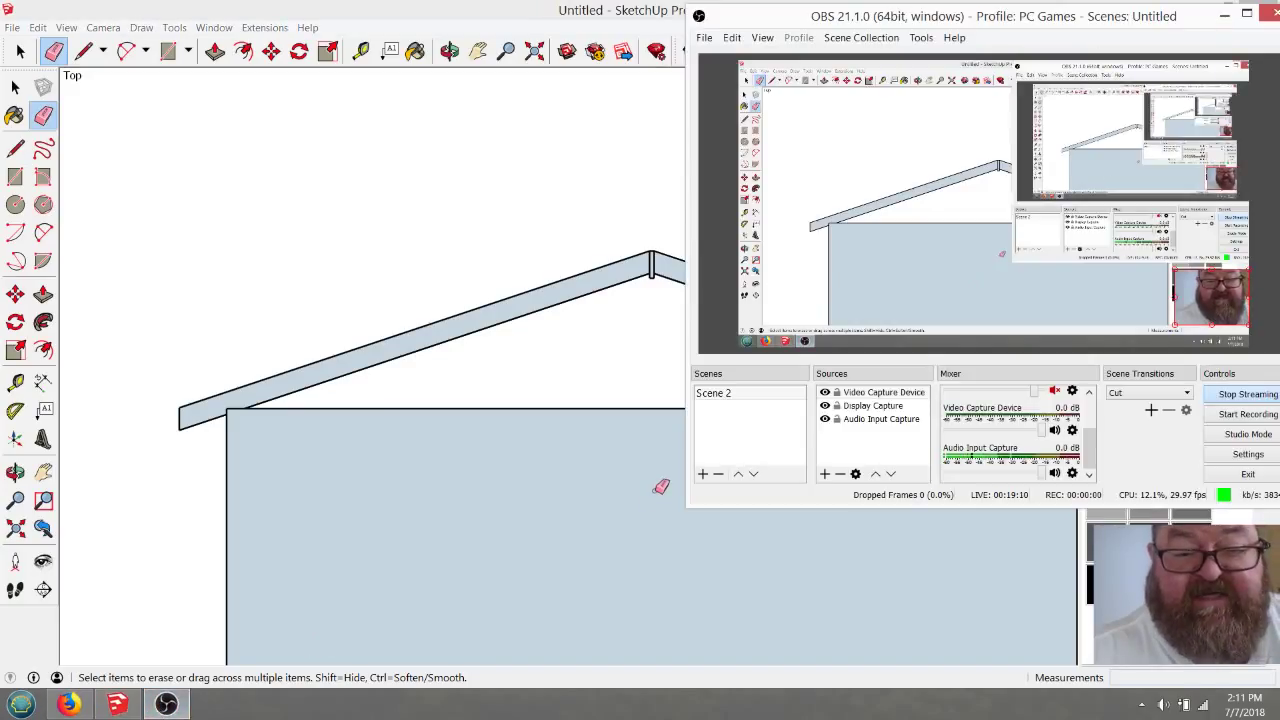